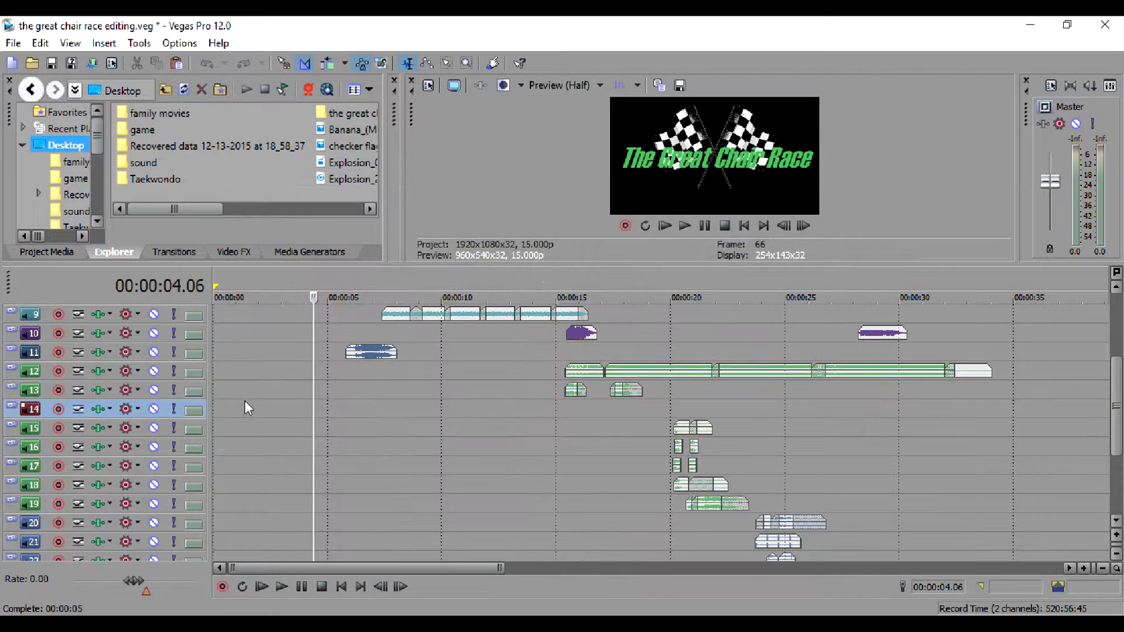
- Place the playhead at 00:00:02.00 and look over the lower audio tracks down to track 27
{"action": "left_click", "coordinate": [253, 333]}
{"action": "left_click", "coordinate": [260, 334]}
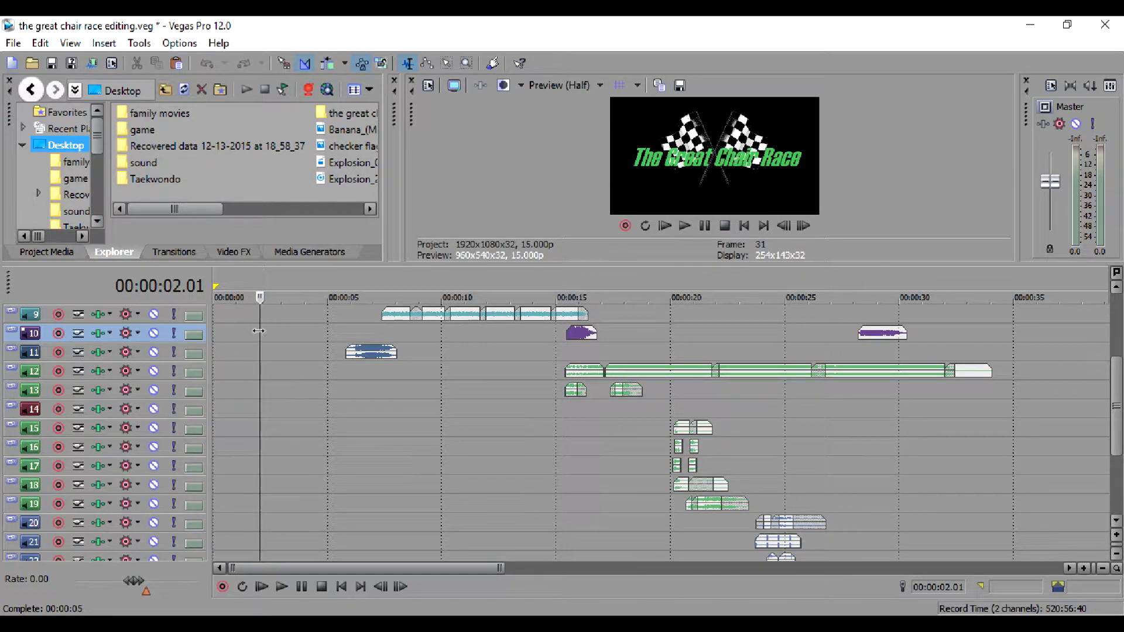
{"action": "left_click", "coordinate": [258, 331]}
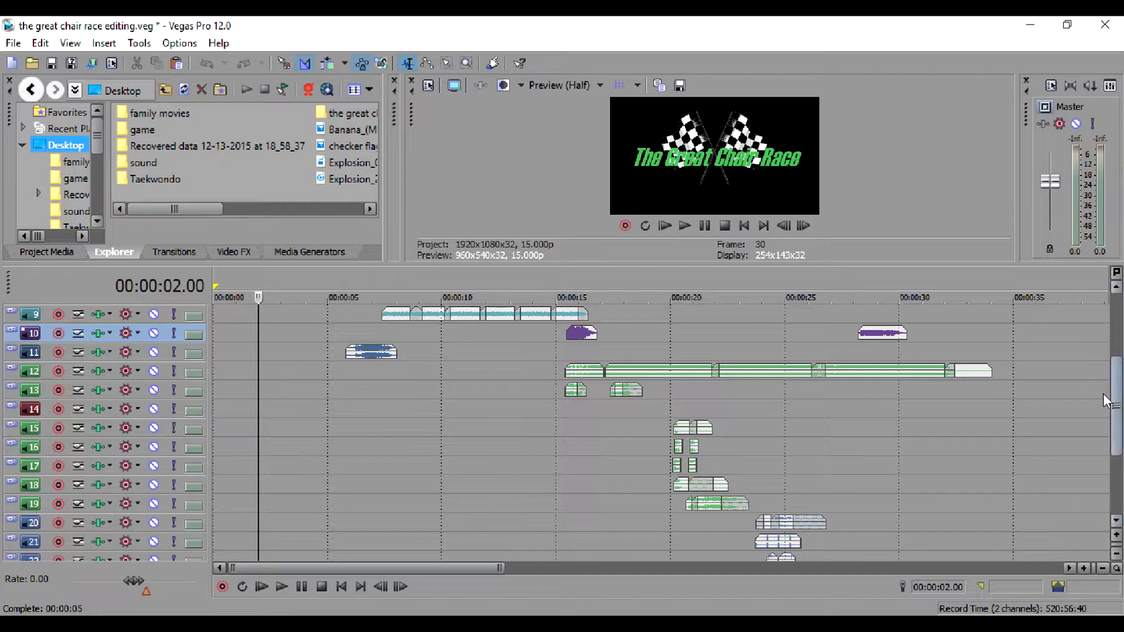
{"action": "left_click_drag", "start_coordinate": [1117, 398], "coordinate": [1117, 454]}
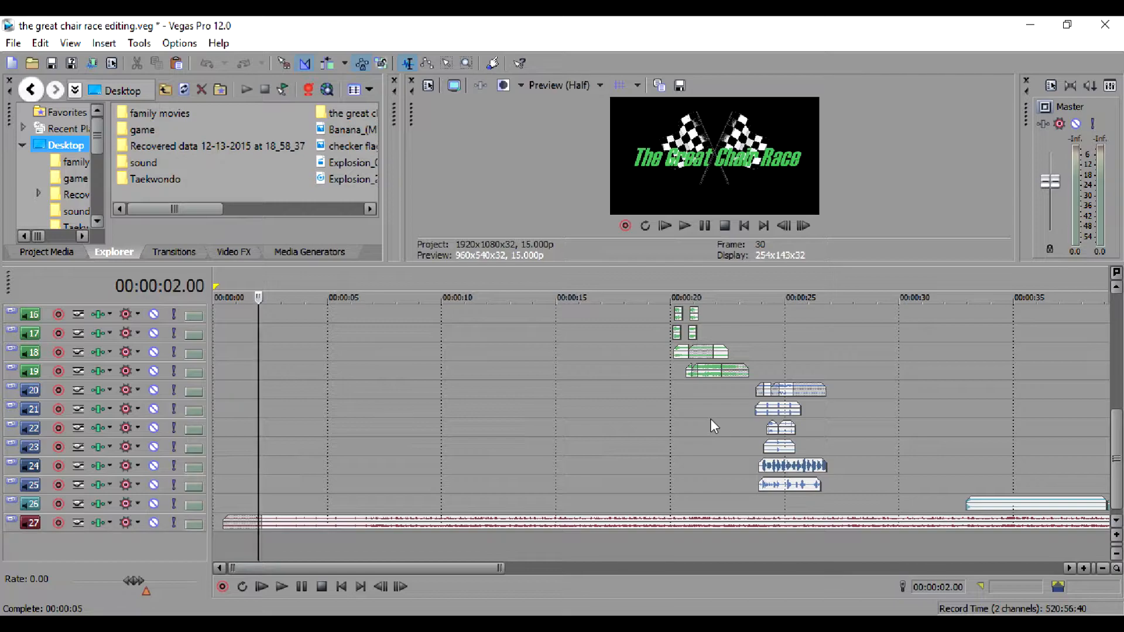
- Place the playhead at 00:00:20.02, where the clips on tracks 15 to 18 begin, and play back the full mix
{"action": "left_click", "coordinate": [661, 400]}
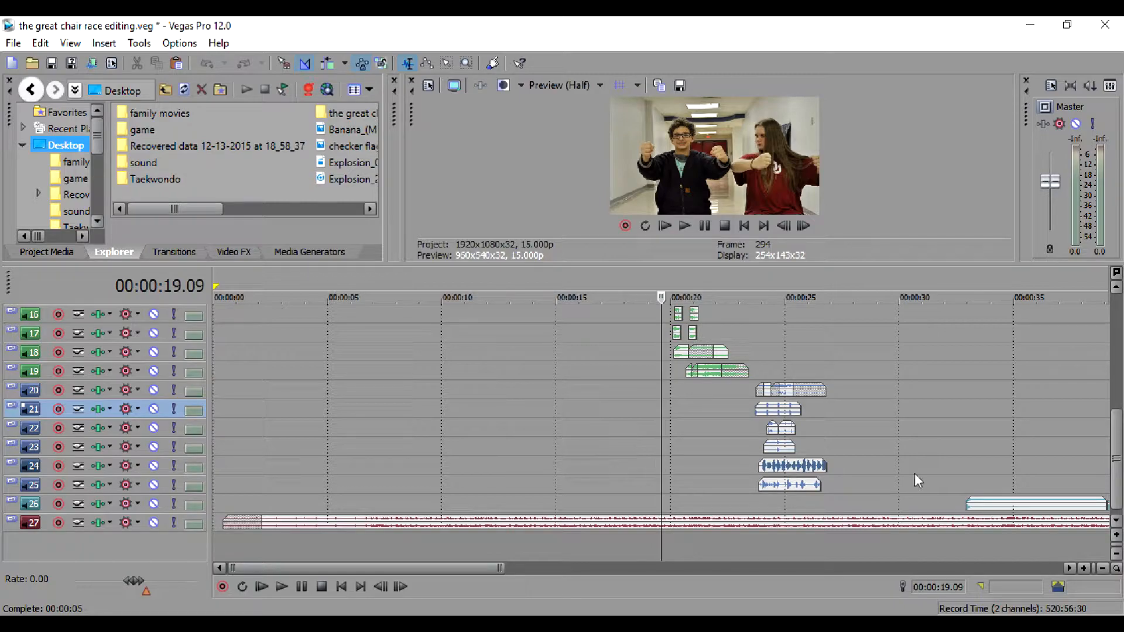
{"action": "left_click_drag", "start_coordinate": [1117, 467], "coordinate": [1117, 428]}
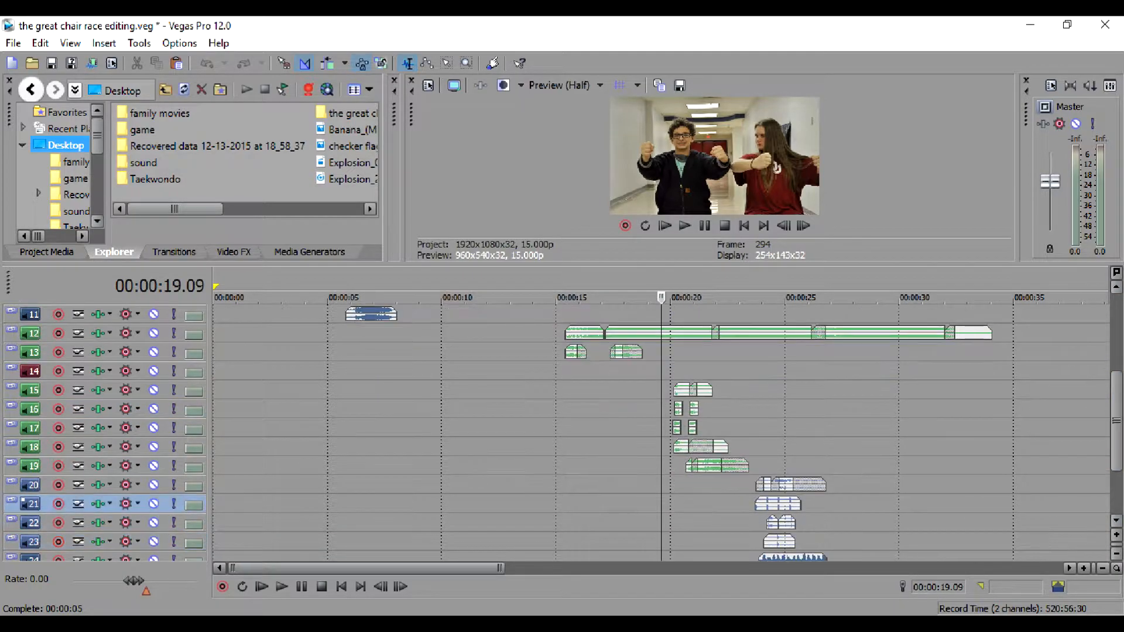
{"action": "left_click", "coordinate": [665, 361]}
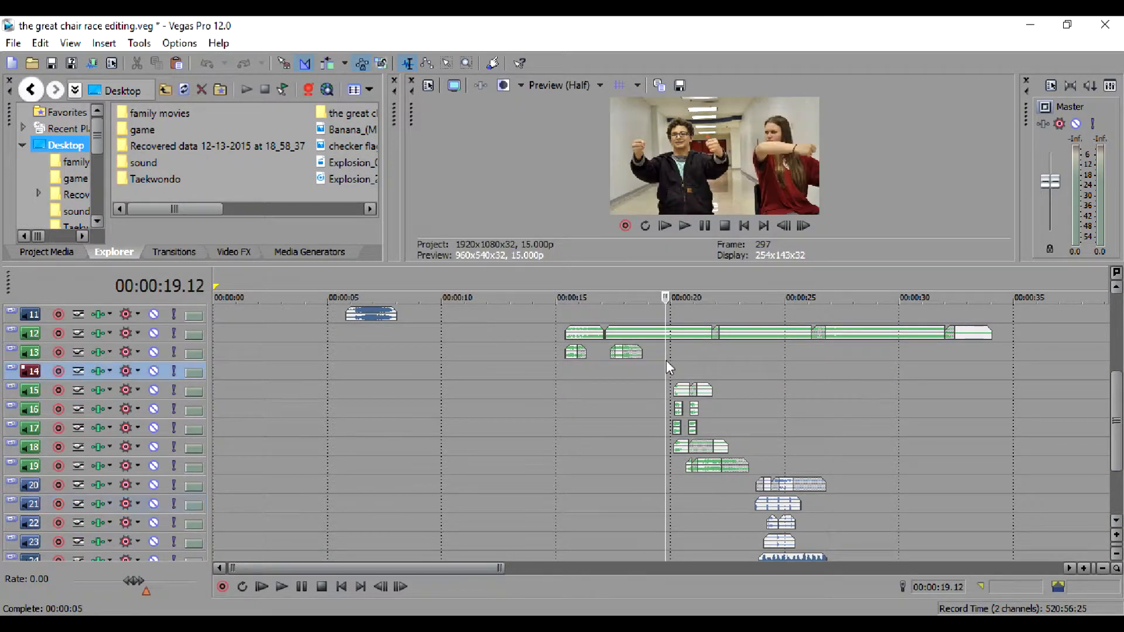
{"action": "scroll", "coordinate": [667, 361], "scroll_direction": "up", "scroll_amount": 5}
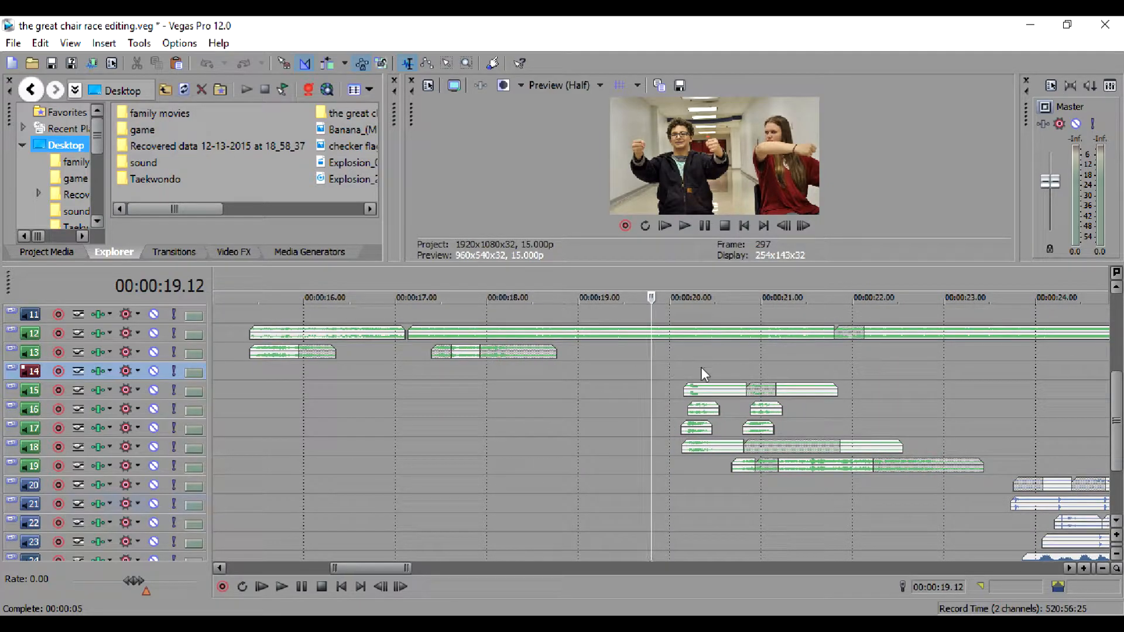
{"action": "left_click", "coordinate": [679, 366]}
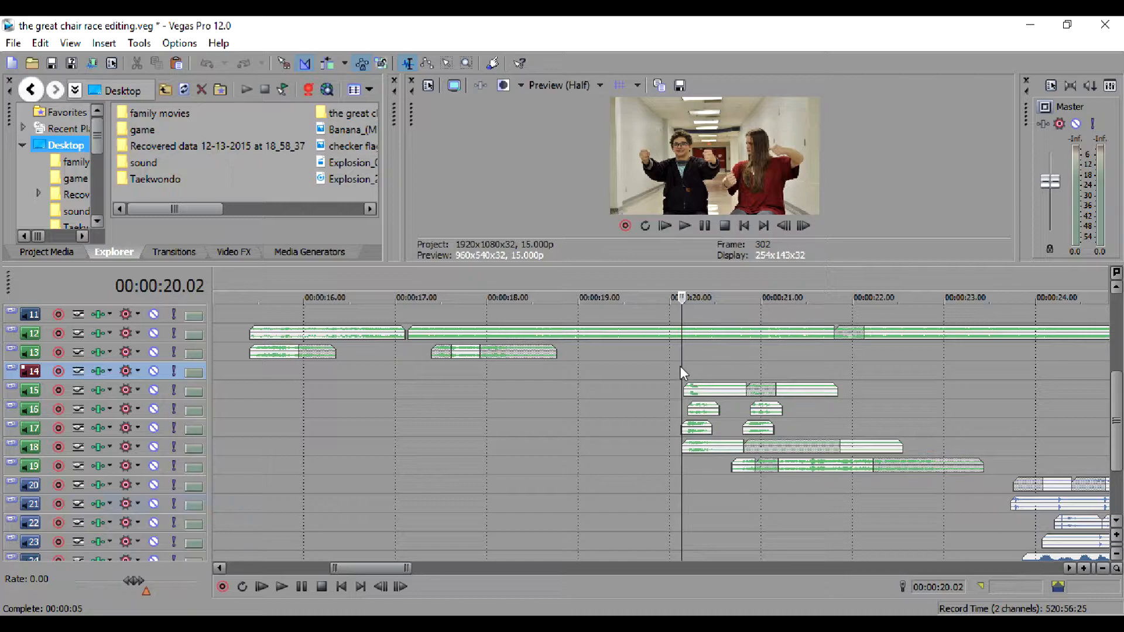
{"action": "key", "text": "space"}
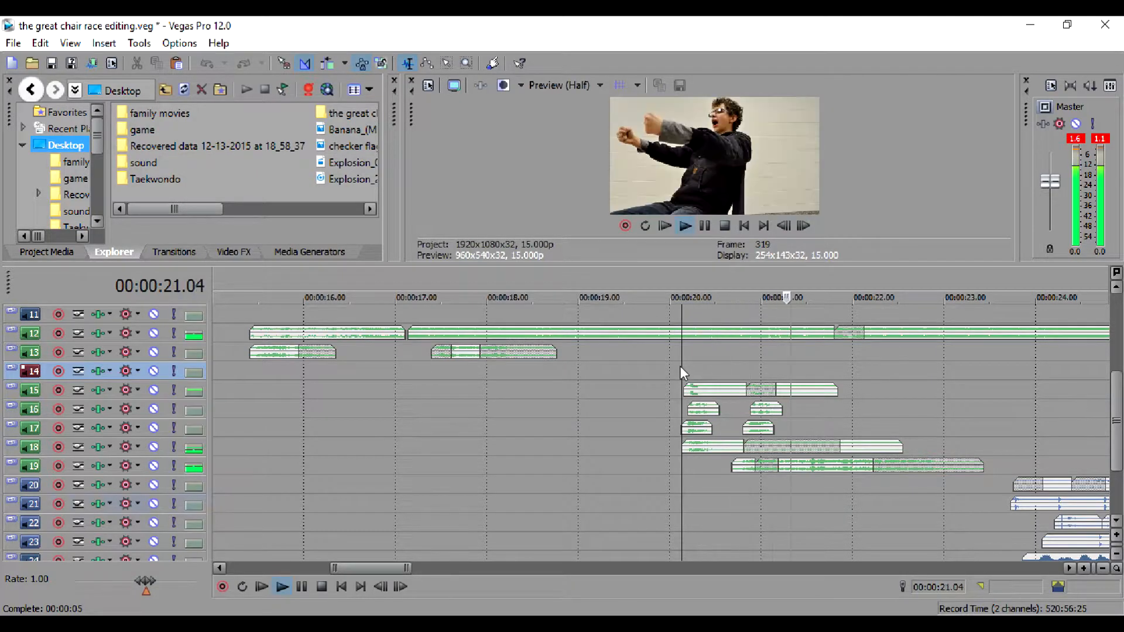
{"action": "key", "text": "space"}
{"action": "key", "text": "space"}
{"action": "key", "text": "space"}
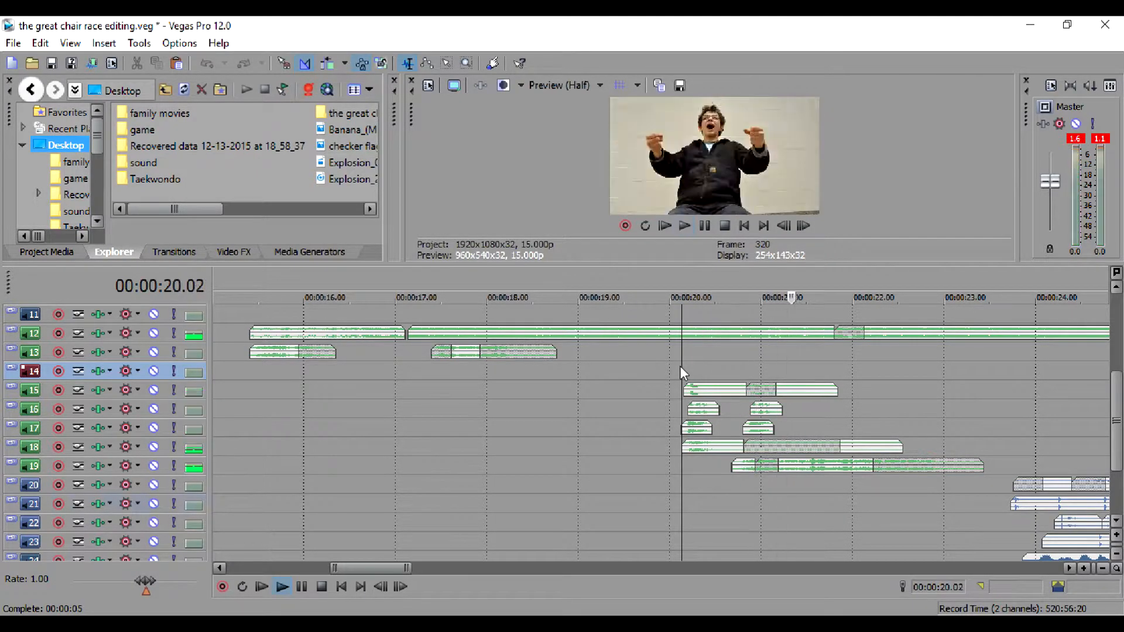
- Solo audio track 15 and play it back on its own from 00:00:20.02
{"action": "left_click", "coordinate": [175, 390]}
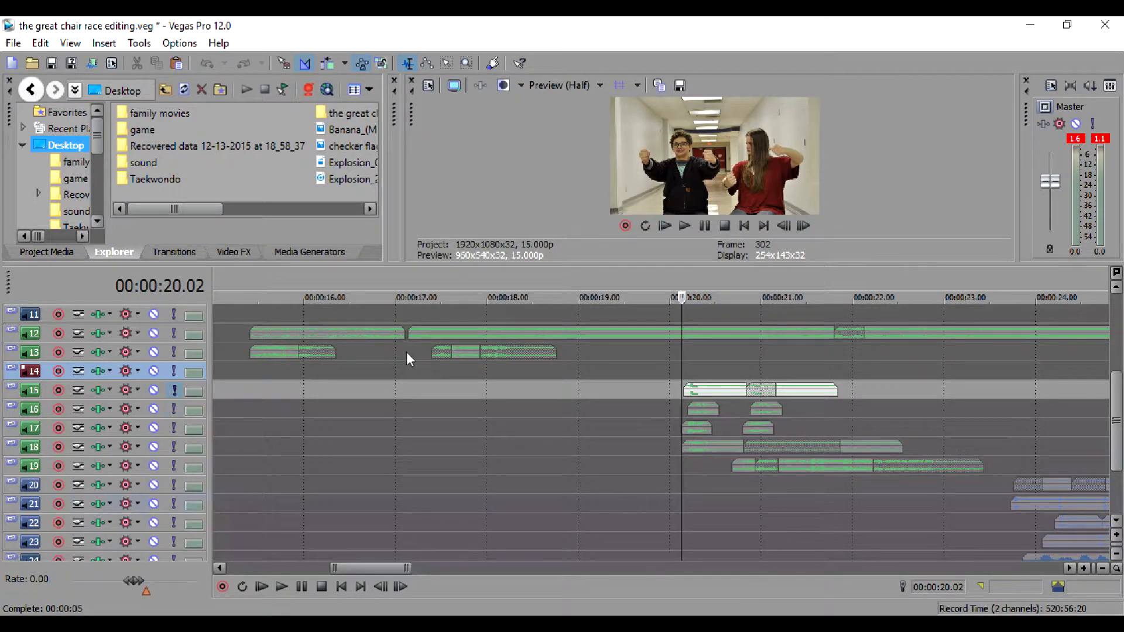
{"action": "scroll", "coordinate": [601, 408], "scroll_direction": "up", "scroll_amount": 3}
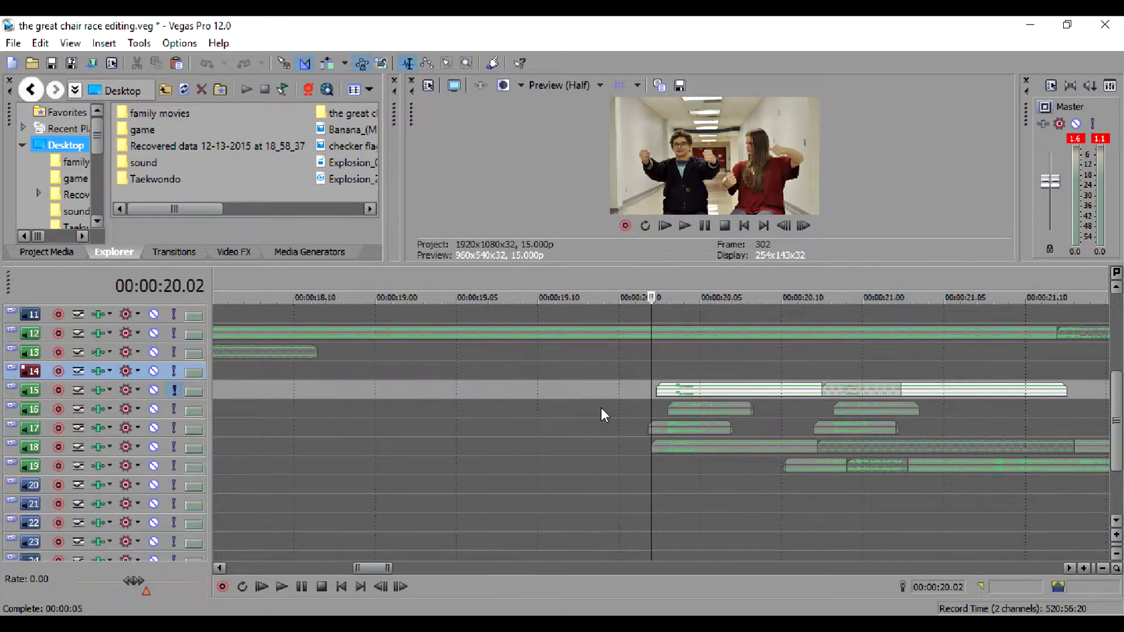
{"action": "key", "text": "space"}
{"action": "key", "text": "space"}
{"action": "key", "text": "space"}
{"action": "key", "text": "space"}
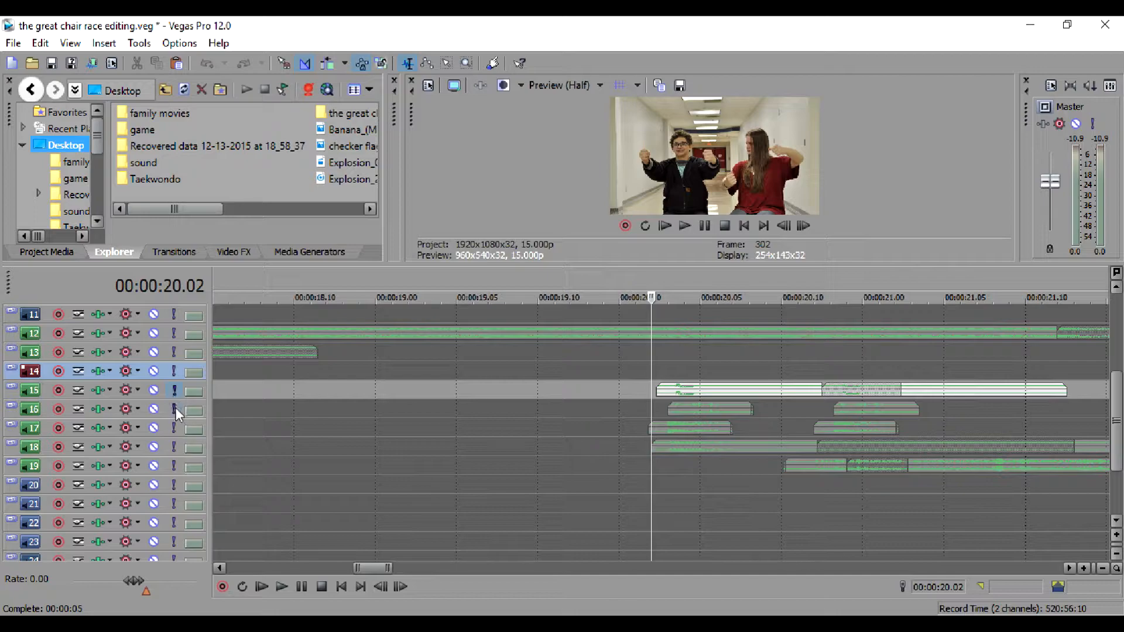
- Solo audio track 16 in place of track 15 and play it back repeatedly from 00:00:20.02
{"action": "left_click", "coordinate": [176, 407]}
{"action": "key", "text": "space"}
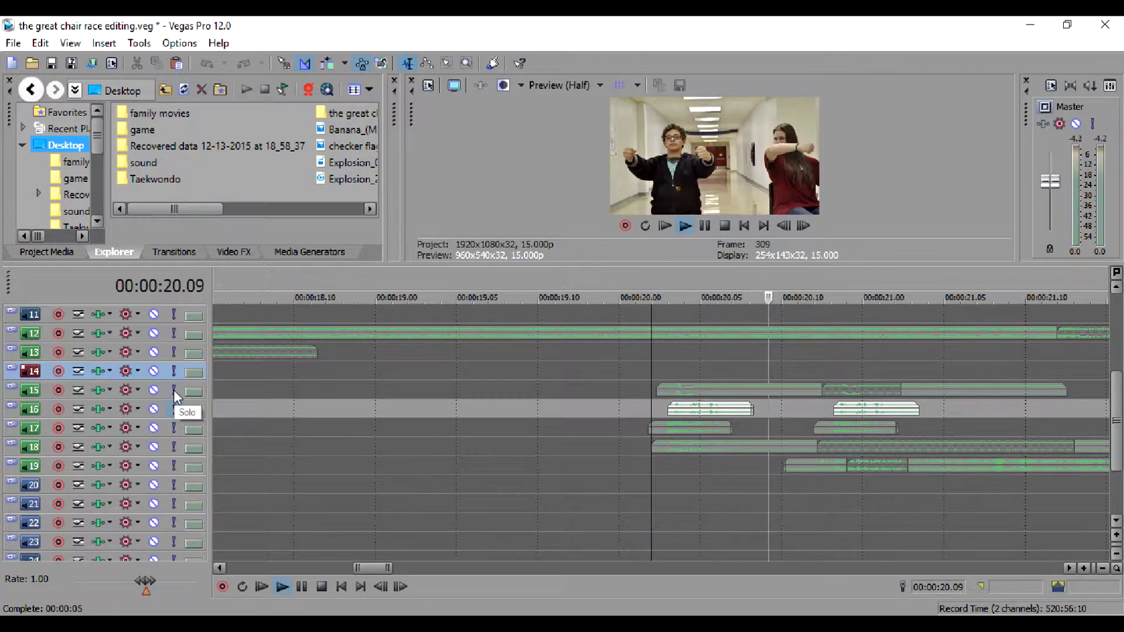
{"action": "key", "text": "space"}
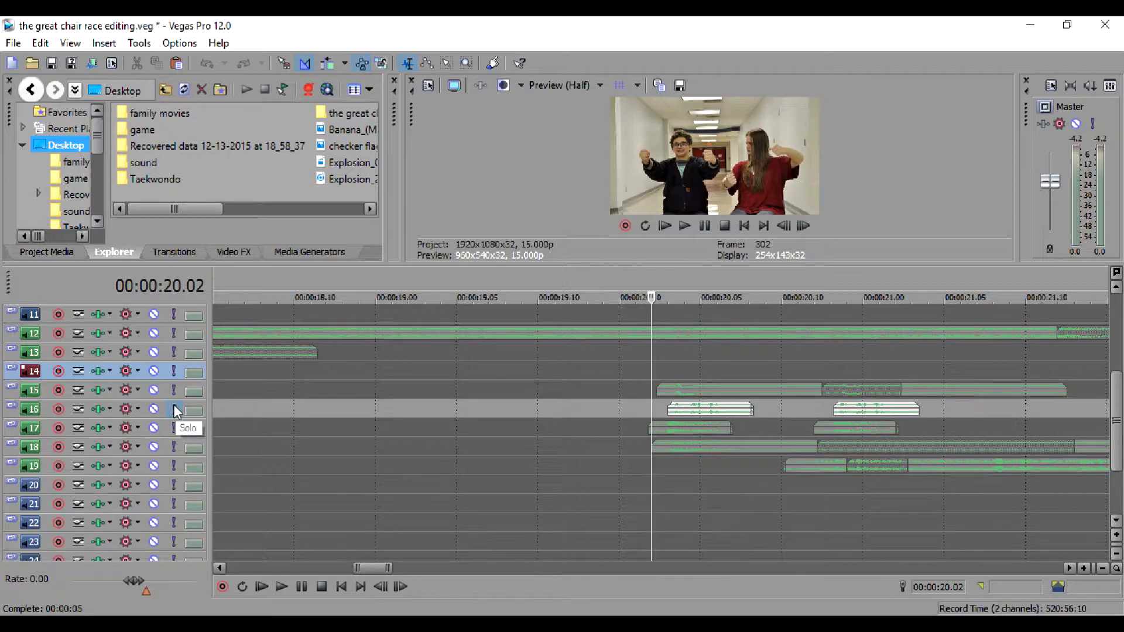
{"action": "key", "text": "space"}
{"action": "key", "text": "space"}
{"action": "key", "text": "space"}
{"action": "key", "text": "space"}
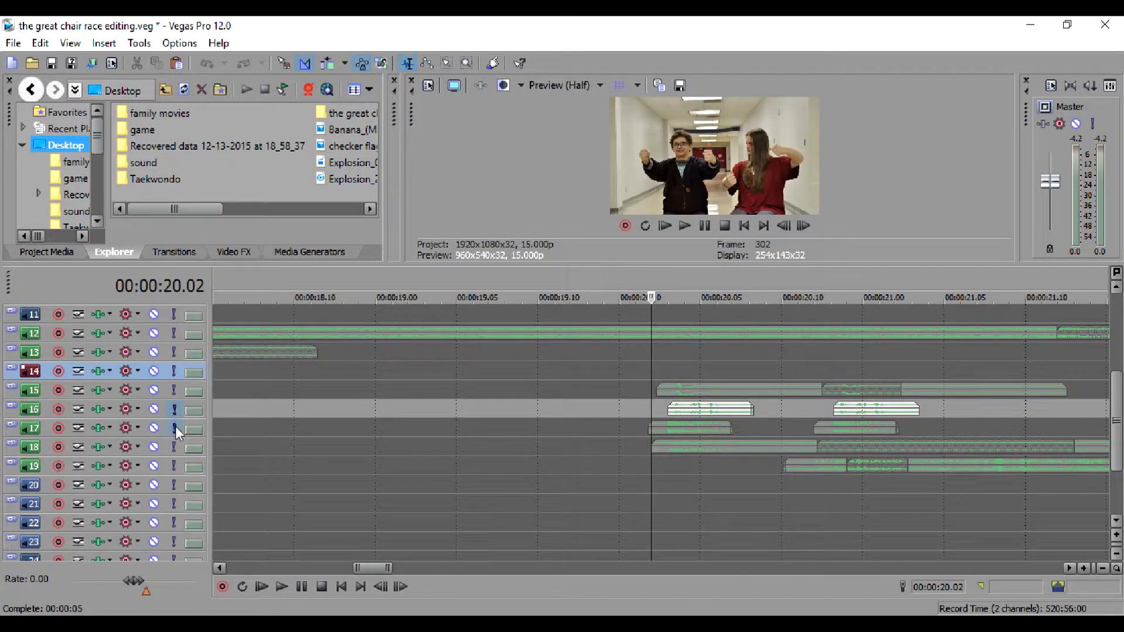
- Solo audio track 17 in place of track 16 and listen to it from 00:00:20.02
{"action": "left_click", "coordinate": [175, 426]}
{"action": "key", "text": "space"}
{"action": "key", "text": "space"}
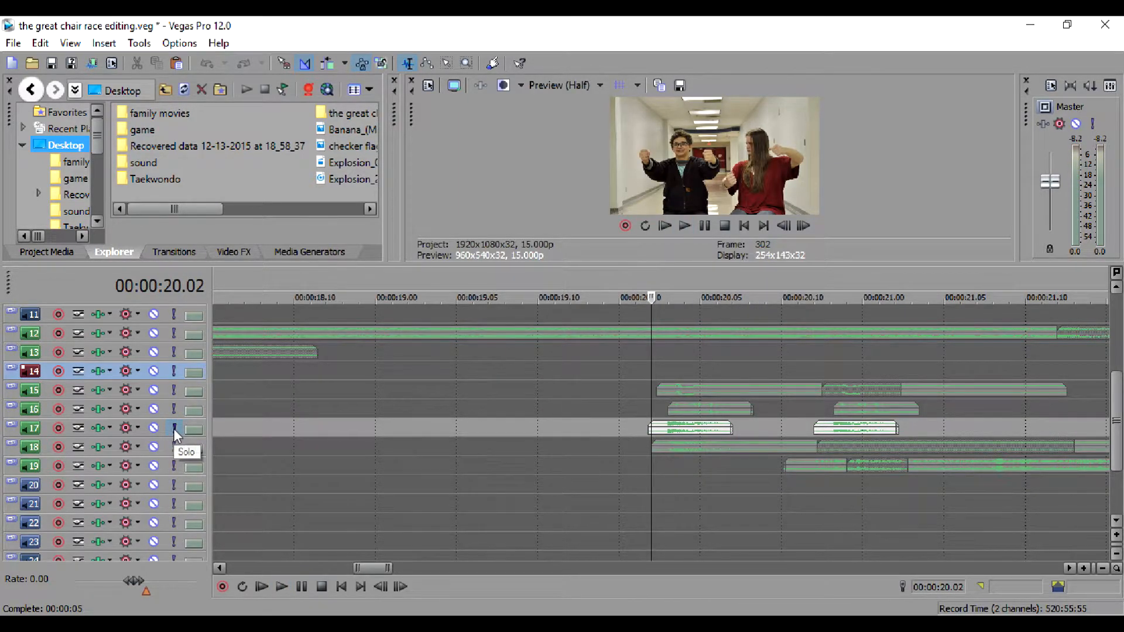
- Solo audio track 18 in place of track 17 and listen to it from 00:00:20.02
{"action": "left_click", "coordinate": [173, 429]}
{"action": "left_click", "coordinate": [173, 448]}
{"action": "key", "text": "space"}
{"action": "key", "text": "space"}
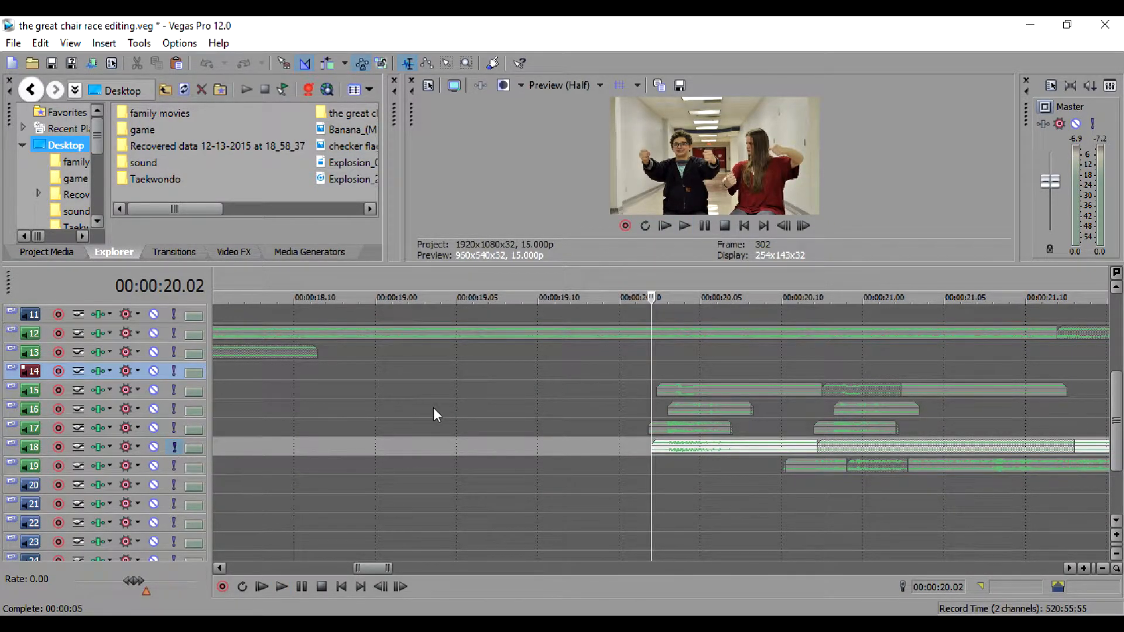
- Solo track 15 again and clear the solo on tracks 16, 17 and 18 so only track 15 is isolated
{"action": "left_click", "coordinate": [174, 428]}
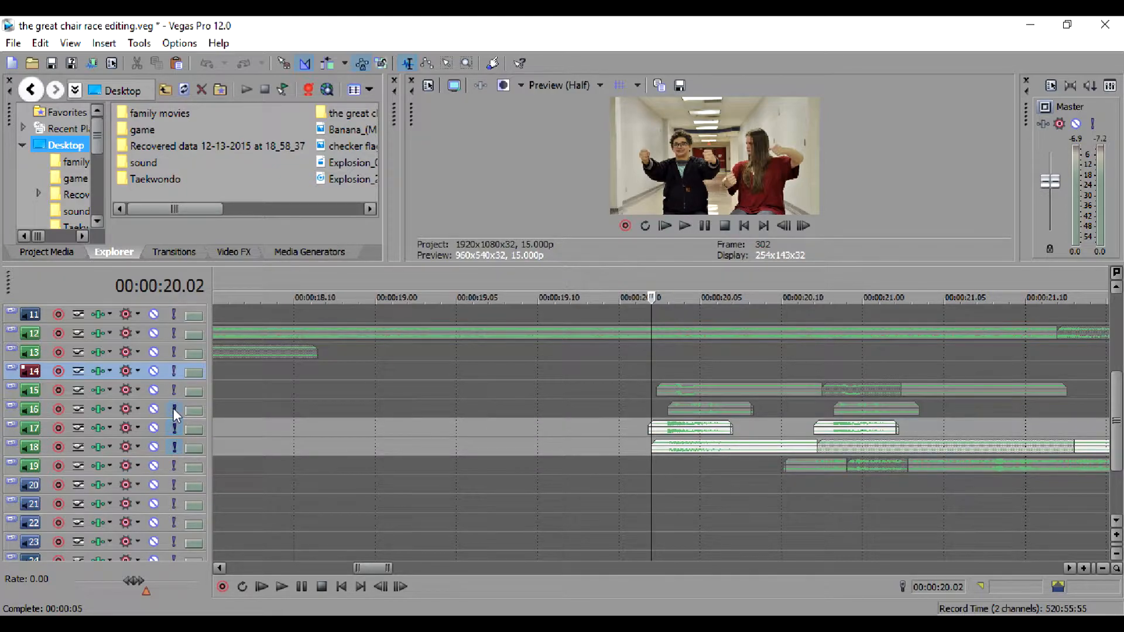
{"action": "left_click", "coordinate": [173, 409]}
{"action": "left_click", "coordinate": [174, 389]}
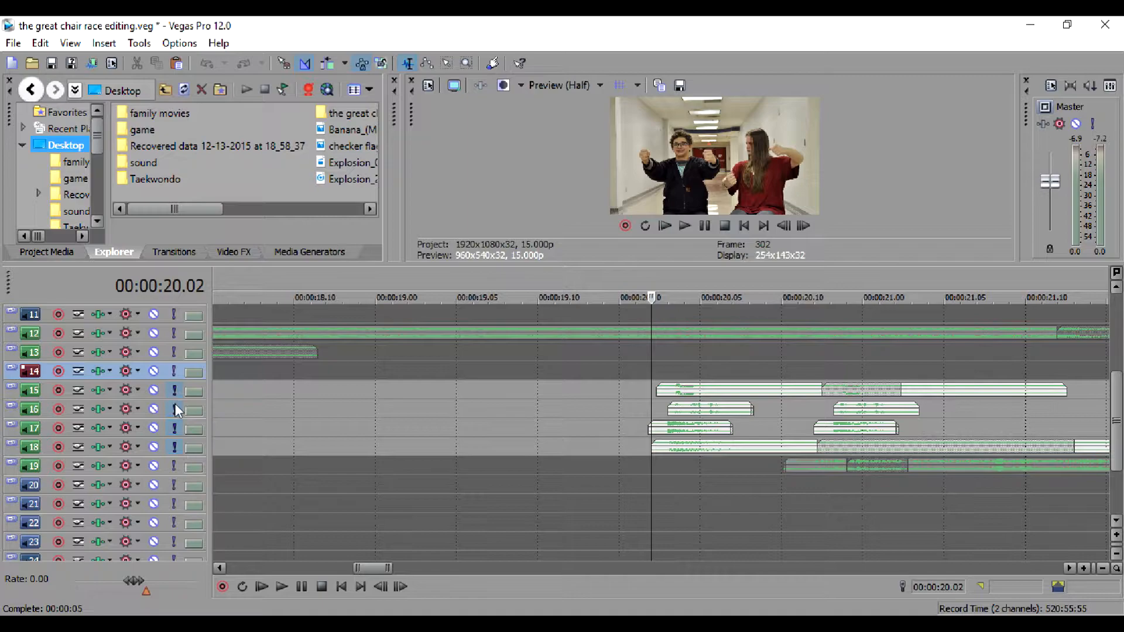
{"action": "left_click", "coordinate": [174, 408]}
{"action": "left_click", "coordinate": [174, 430]}
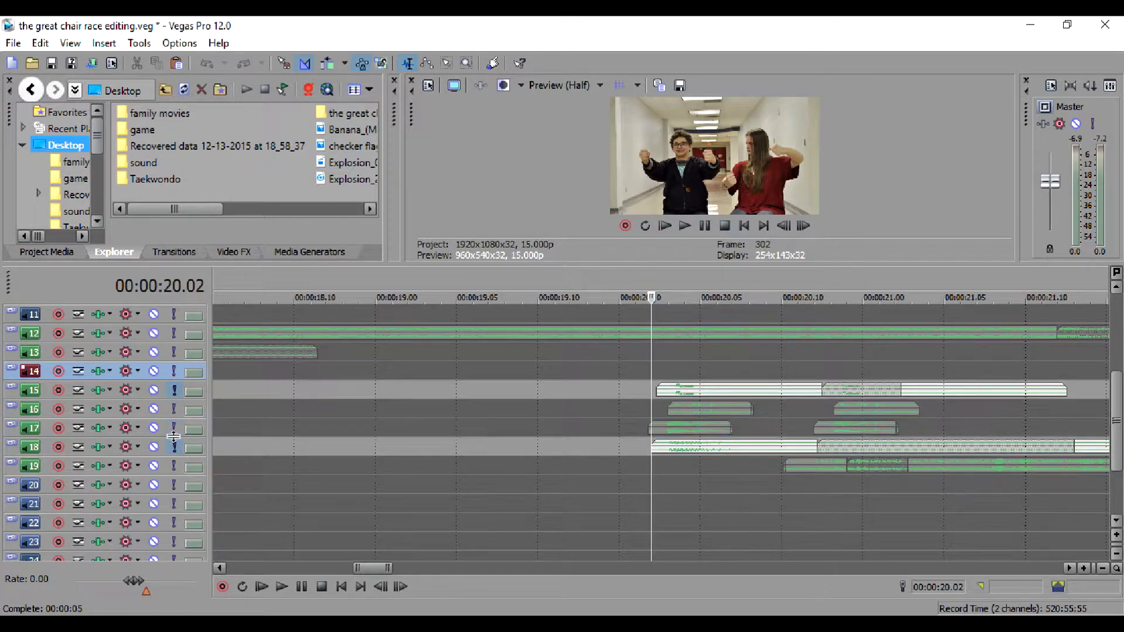
{"action": "left_click", "coordinate": [174, 446]}
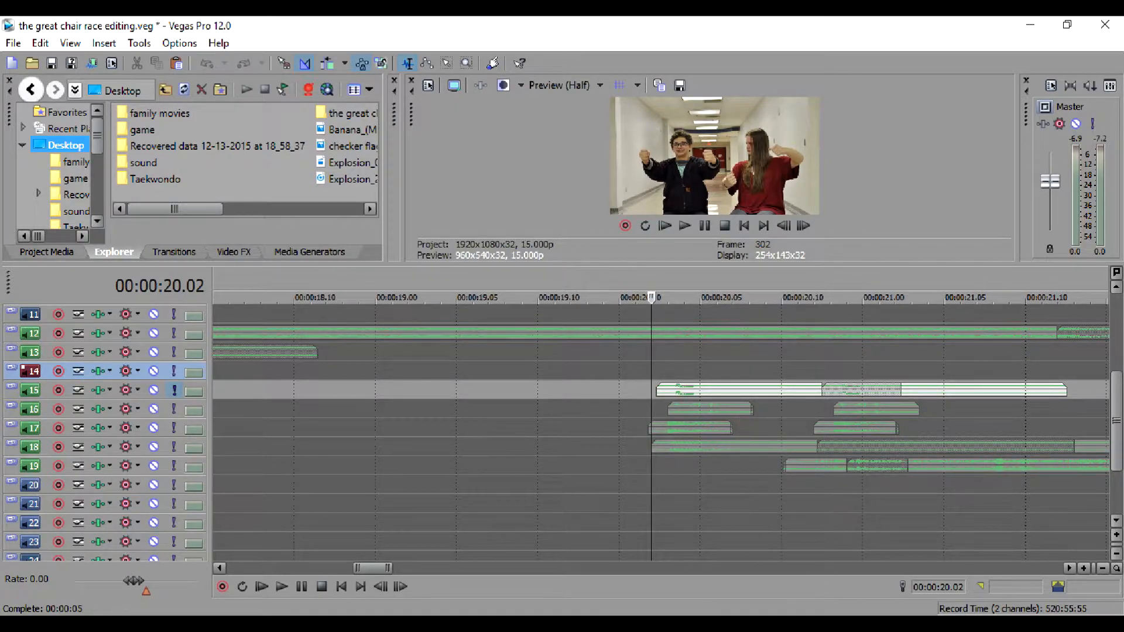
- Look through the whole track stack, from the video tracks down to audio track 27
{"action": "scroll", "coordinate": [662, 428], "scroll_direction": "up", "scroll_amount": 5}
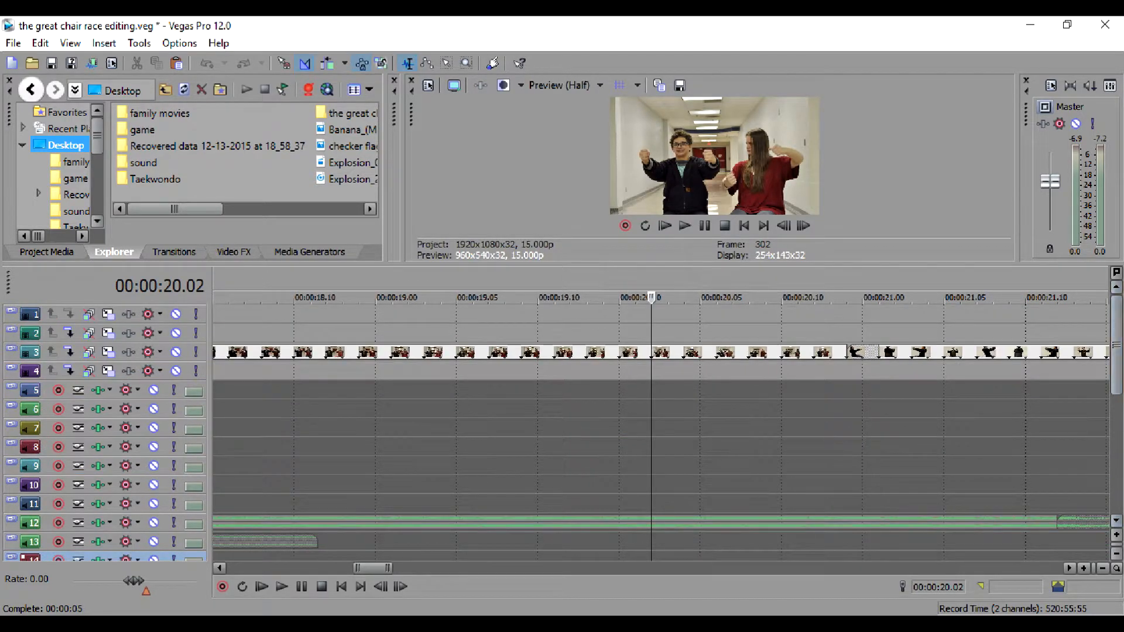
{"action": "scroll", "coordinate": [662, 427], "scroll_direction": "down", "scroll_amount": 7}
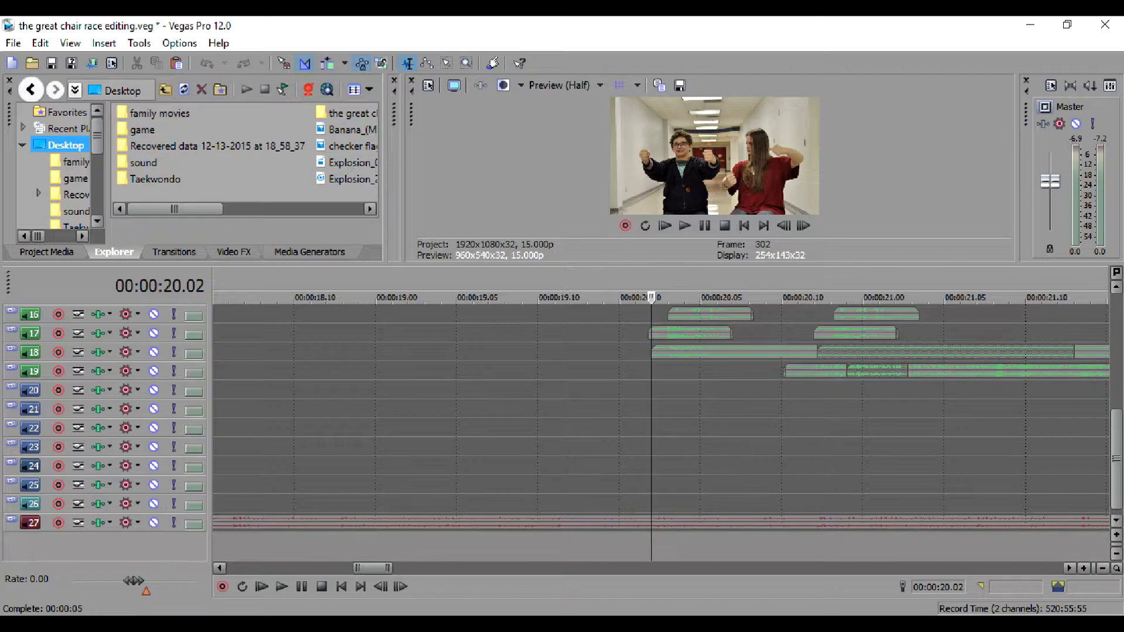
{"action": "scroll", "coordinate": [661, 427], "scroll_direction": "up", "scroll_amount": 5}
{"action": "scroll", "coordinate": [661, 427], "scroll_direction": "up", "scroll_amount": 3}
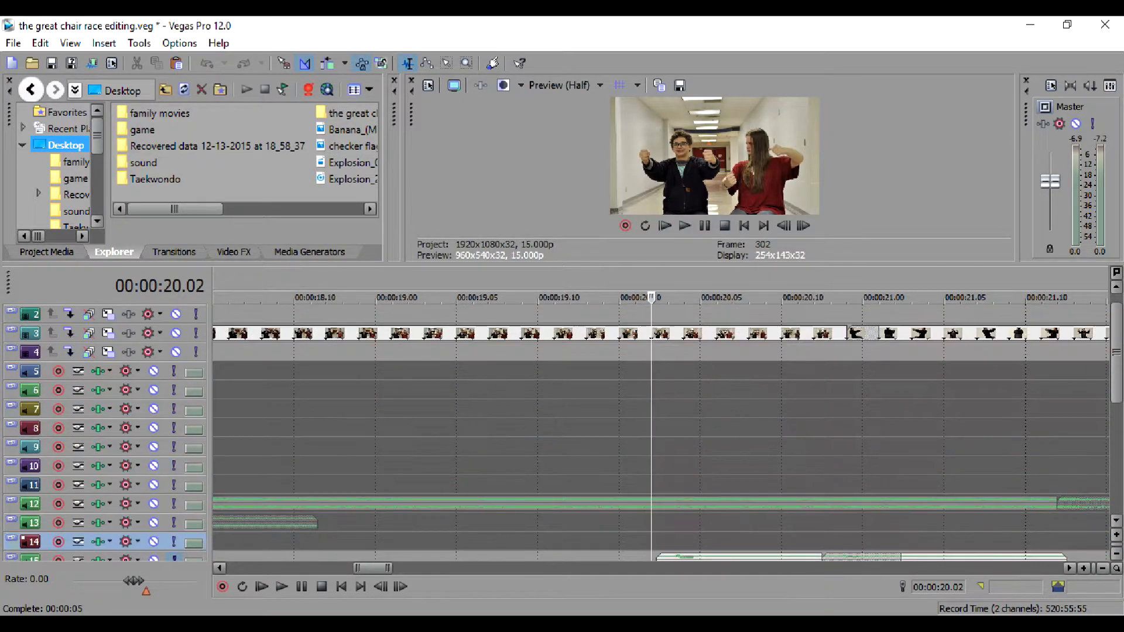
{"action": "scroll", "coordinate": [1117, 502], "scroll_direction": "down", "scroll_amount": 7}
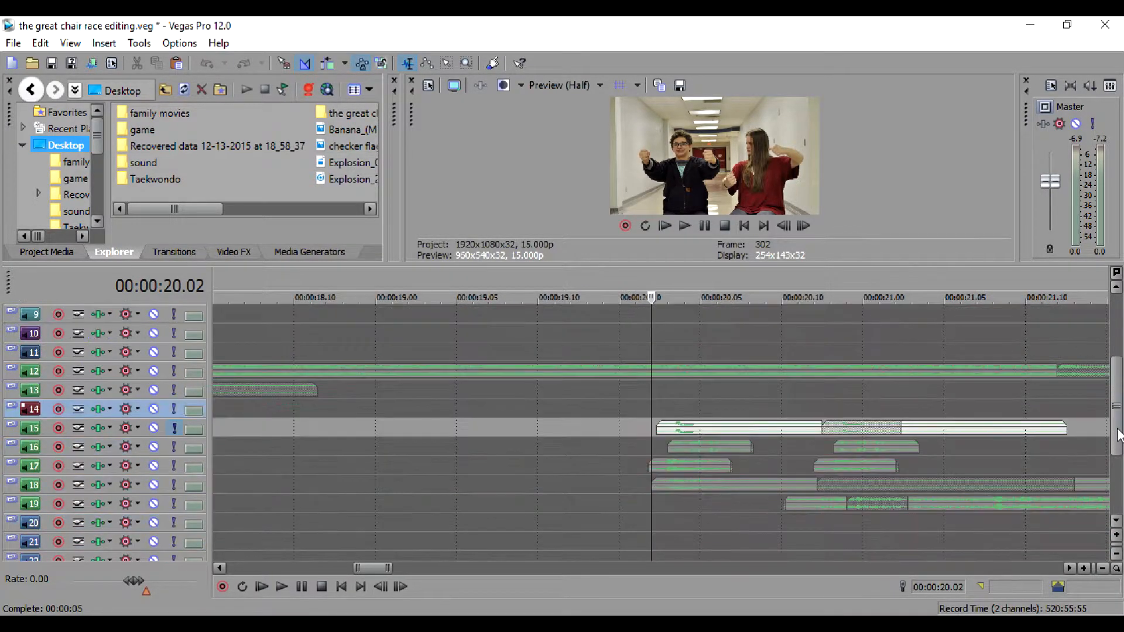
{"action": "scroll", "coordinate": [1117, 502], "scroll_direction": "up", "scroll_amount": 7}
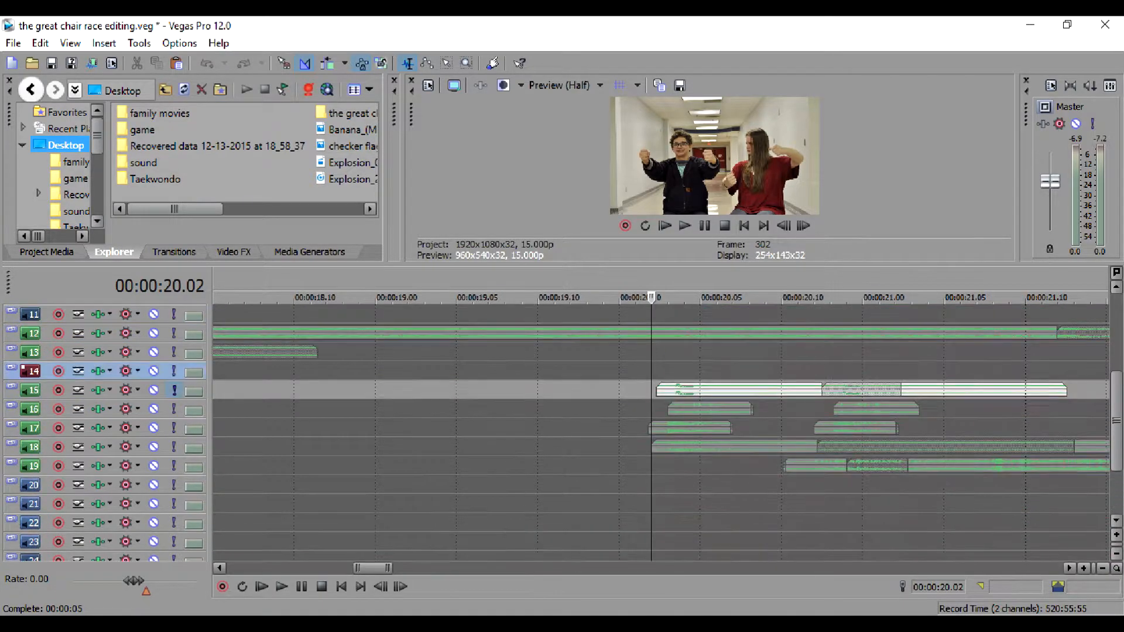
{"action": "scroll", "coordinate": [653, 434], "scroll_direction": "down", "scroll_amount": 3}
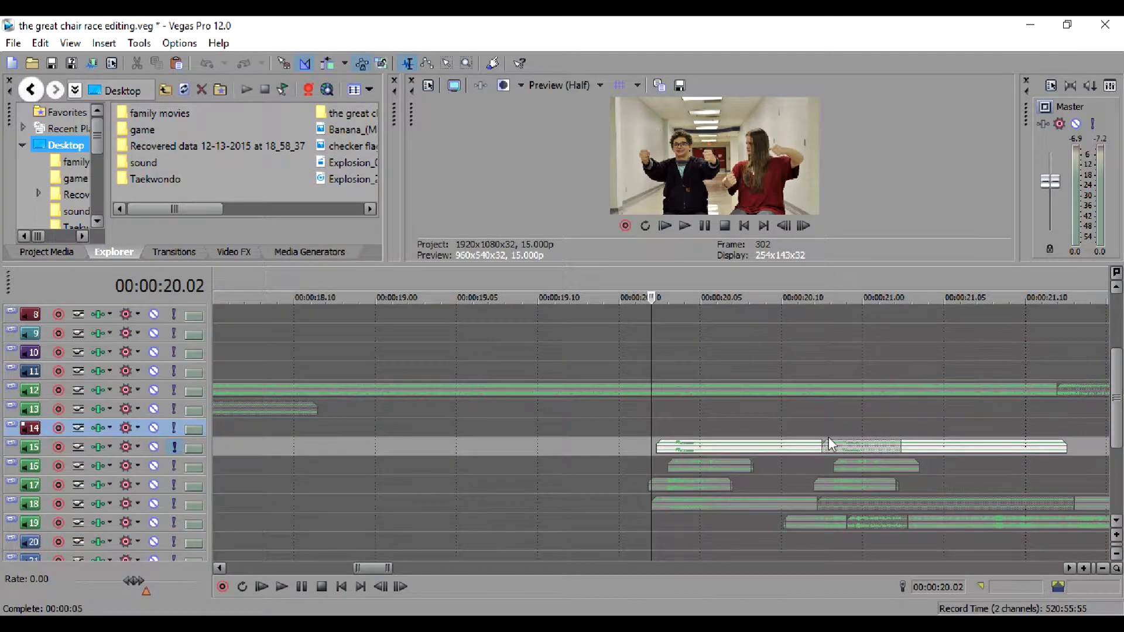
- Select the first audio event on soloed track 15 and play it back from 00:00:20.02
{"action": "scroll", "coordinate": [653, 435], "scroll_direction": "up", "scroll_amount": 5}
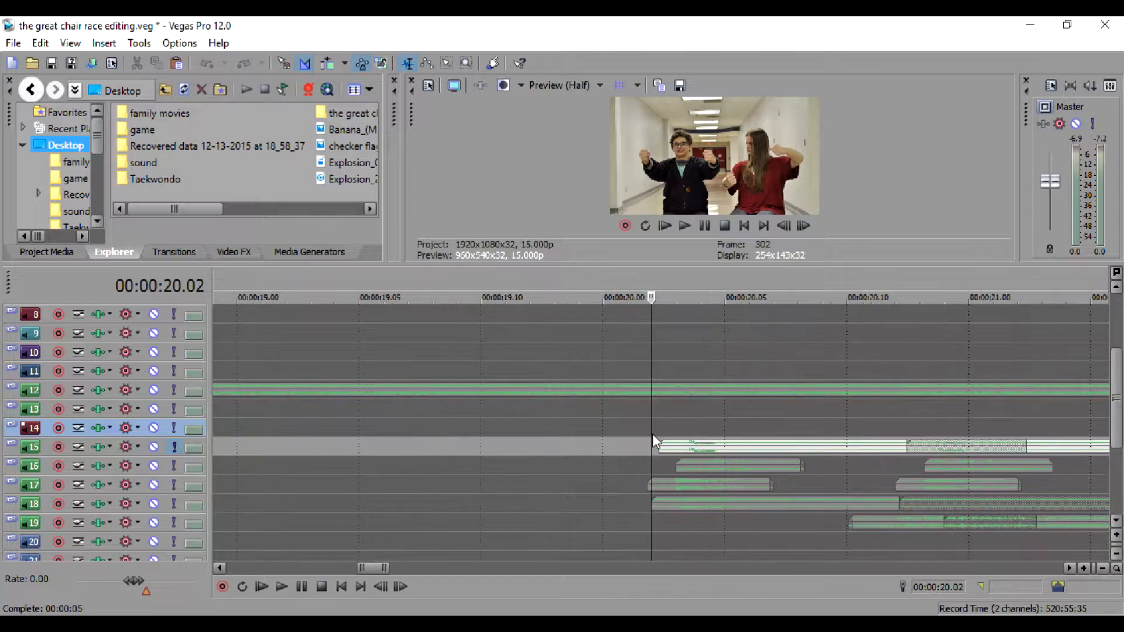
{"action": "left_click", "coordinate": [682, 446]}
{"action": "key", "text": "space"}
{"action": "key", "text": "space"}
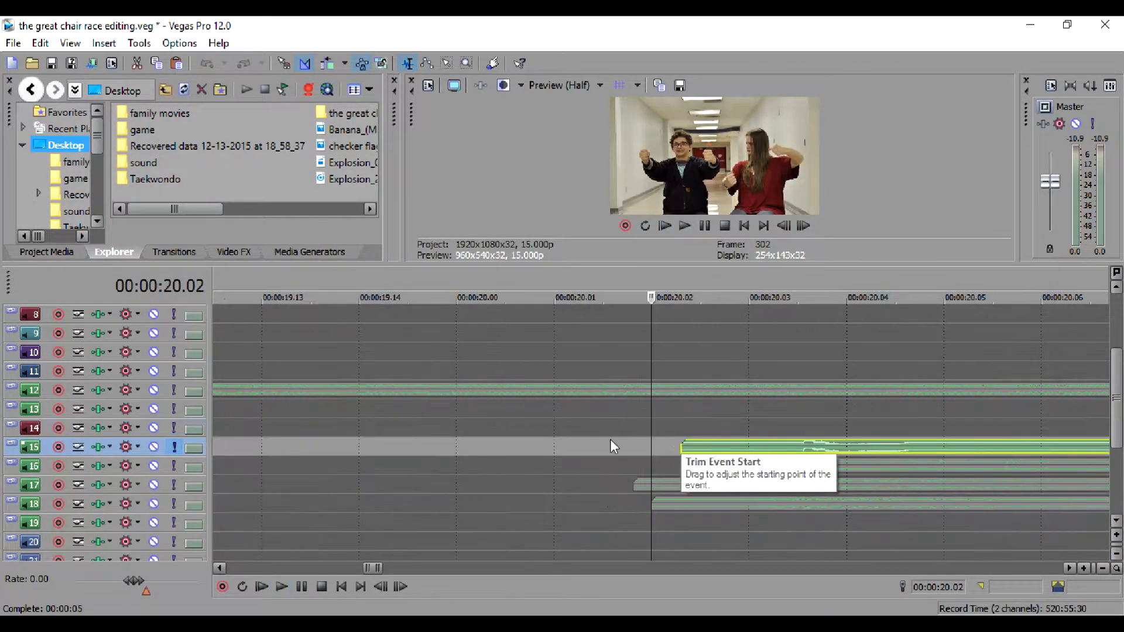
- Add track 16 to the solo with track 15 and play the two layered sounds together
{"action": "left_click", "coordinate": [174, 466]}
{"action": "key", "text": "space"}
{"action": "key", "text": "space"}
- Add track 17 to the solo alongside tracks 15 and 16 and play the combined sound
{"action": "left_click", "coordinate": [175, 480]}
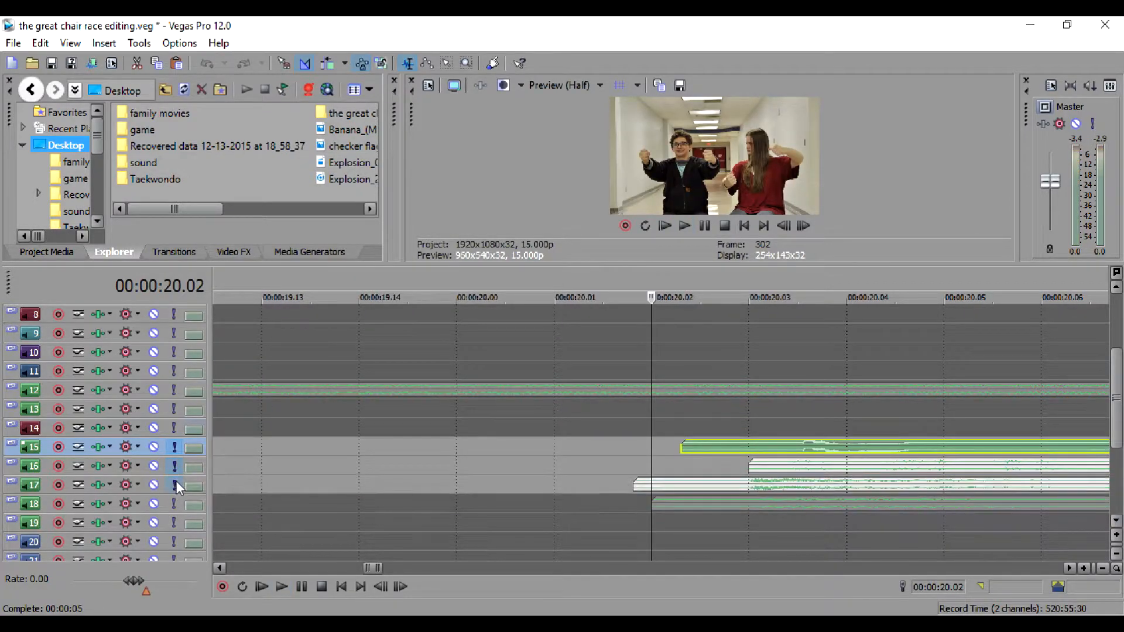
{"action": "key", "text": "space"}
{"action": "key", "text": "space"}
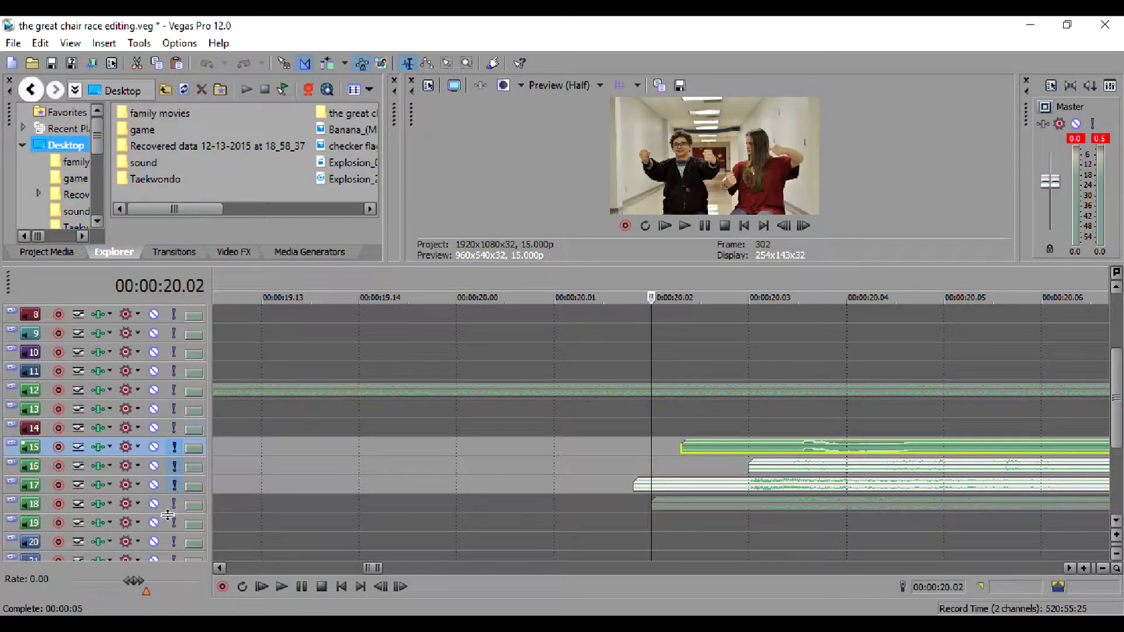
- Add track 18 to the solo with tracks 15, 16 and 17 and play the four layered sounds twice
{"action": "left_click", "coordinate": [173, 504]}
{"action": "key", "text": "space"}
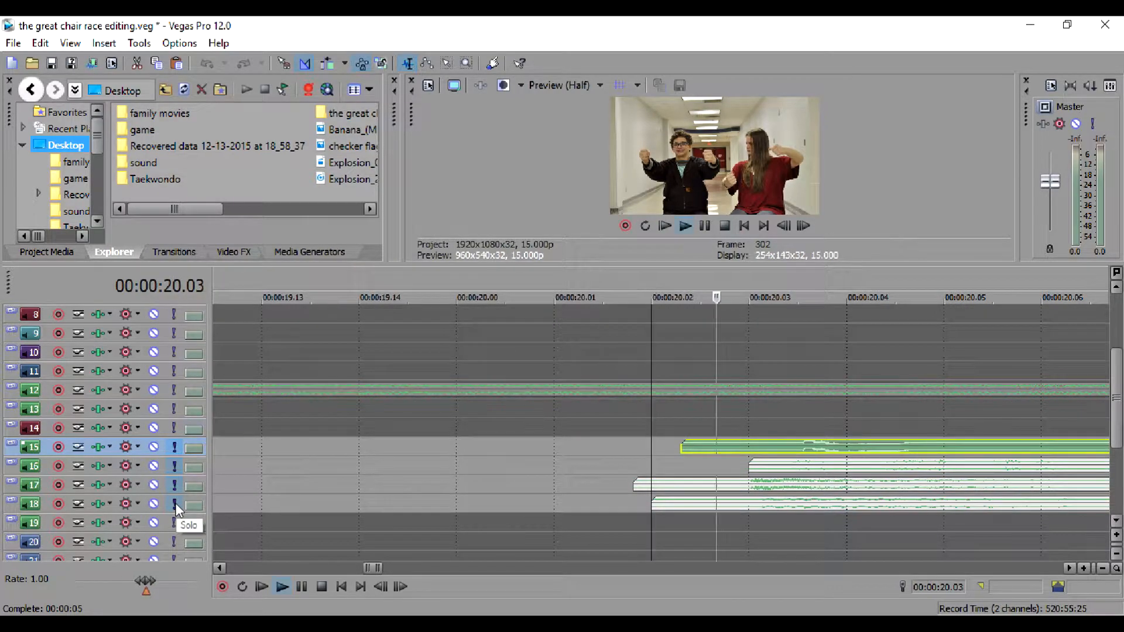
{"action": "key", "text": "space"}
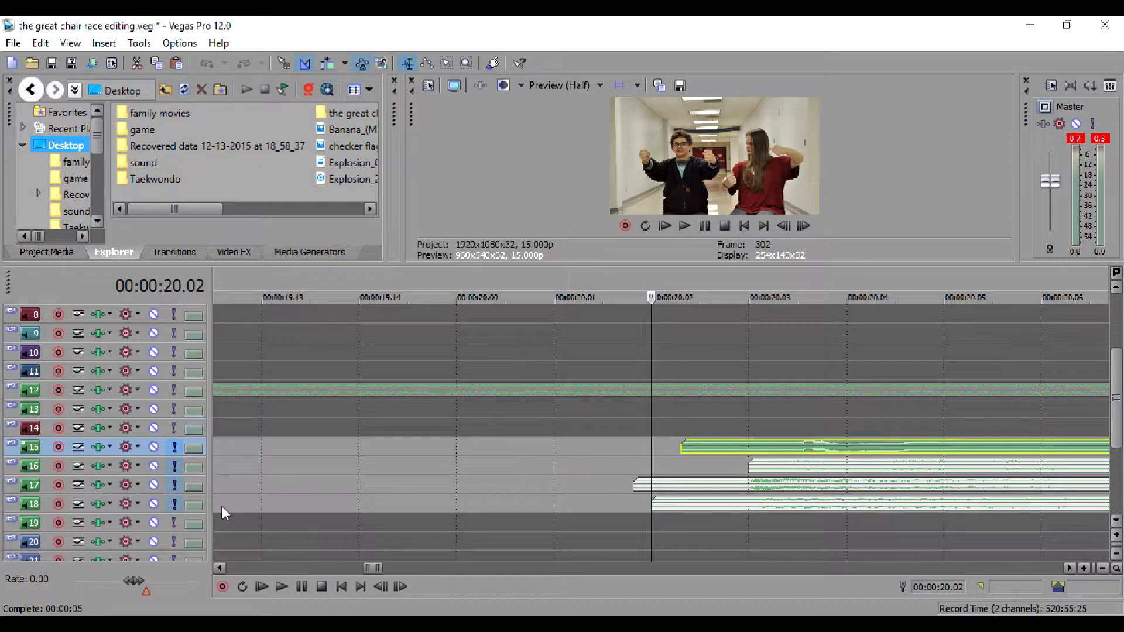
{"action": "key", "text": "space"}
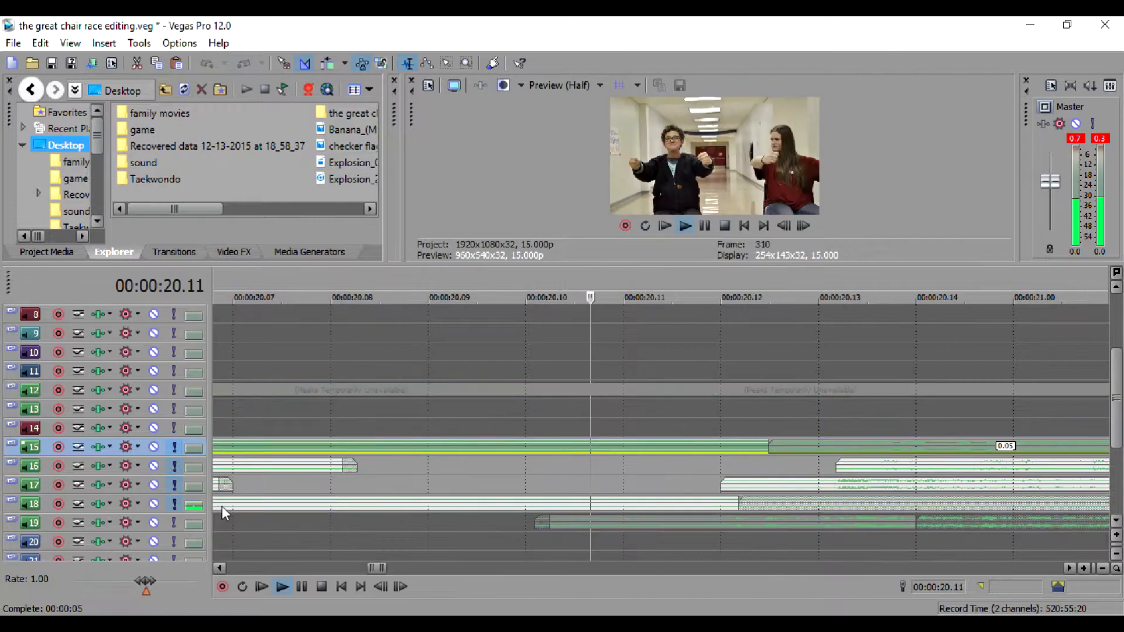
{"action": "key", "text": "space"}
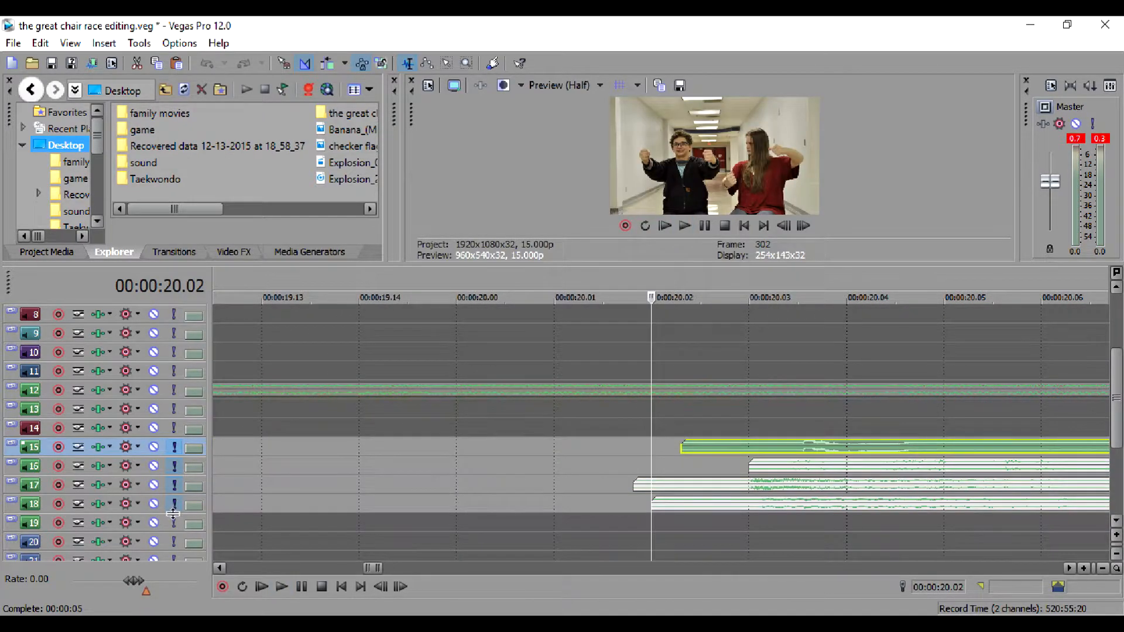
- Take tracks 15 to 18 out of solo and play the full mix from 00:00:20.02
{"action": "left_click", "coordinate": [174, 503]}
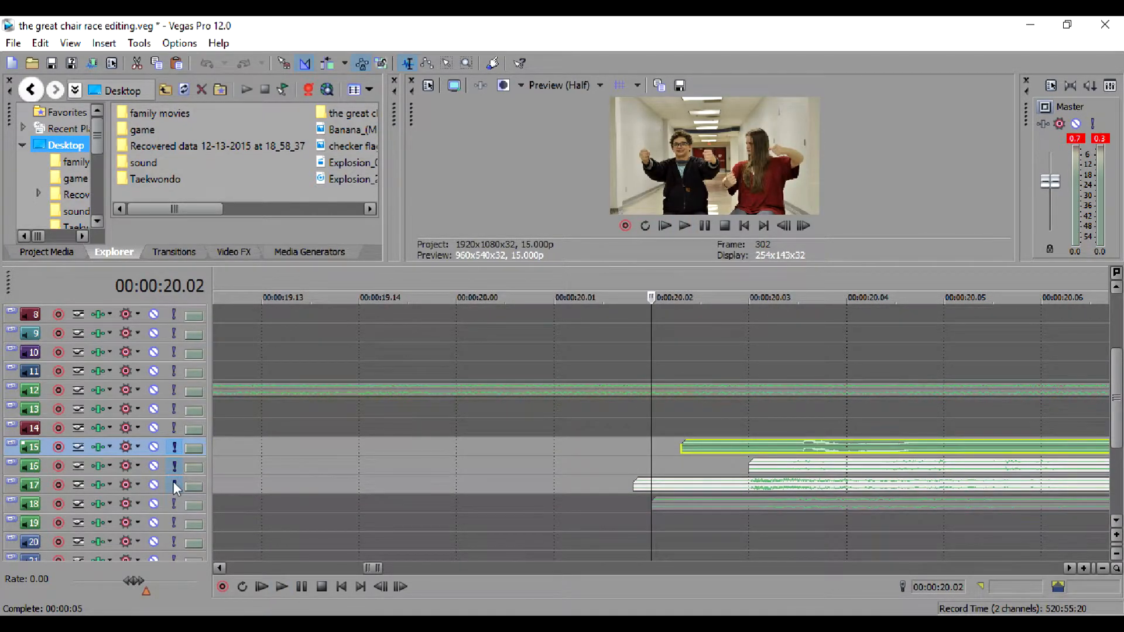
{"action": "left_click", "coordinate": [174, 484]}
{"action": "left_click", "coordinate": [173, 461]}
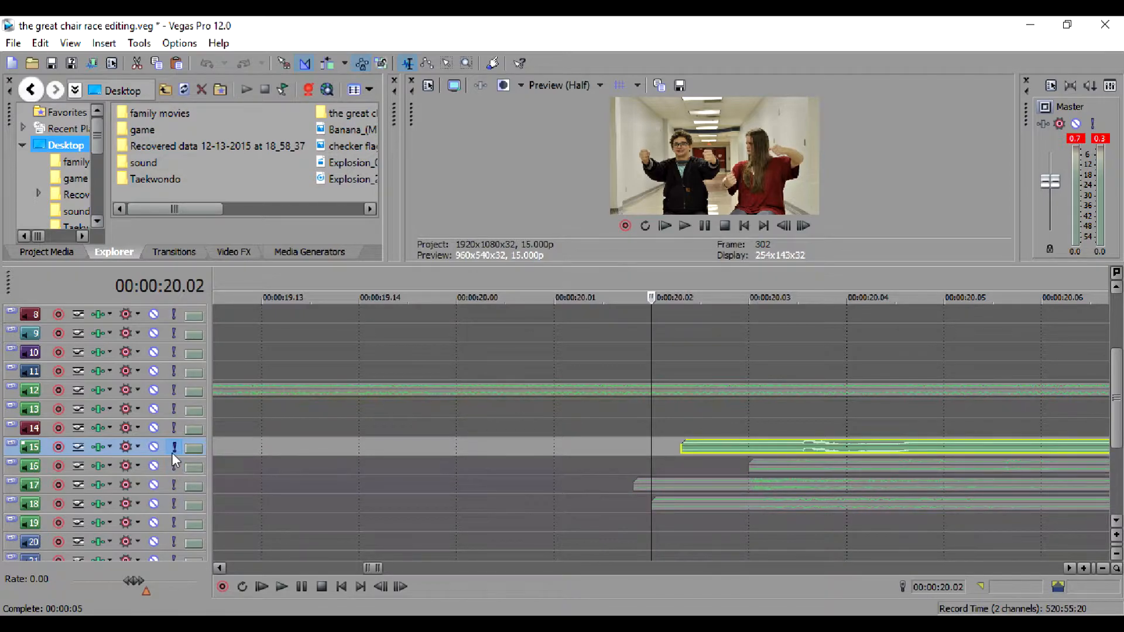
{"action": "left_click", "coordinate": [171, 452]}
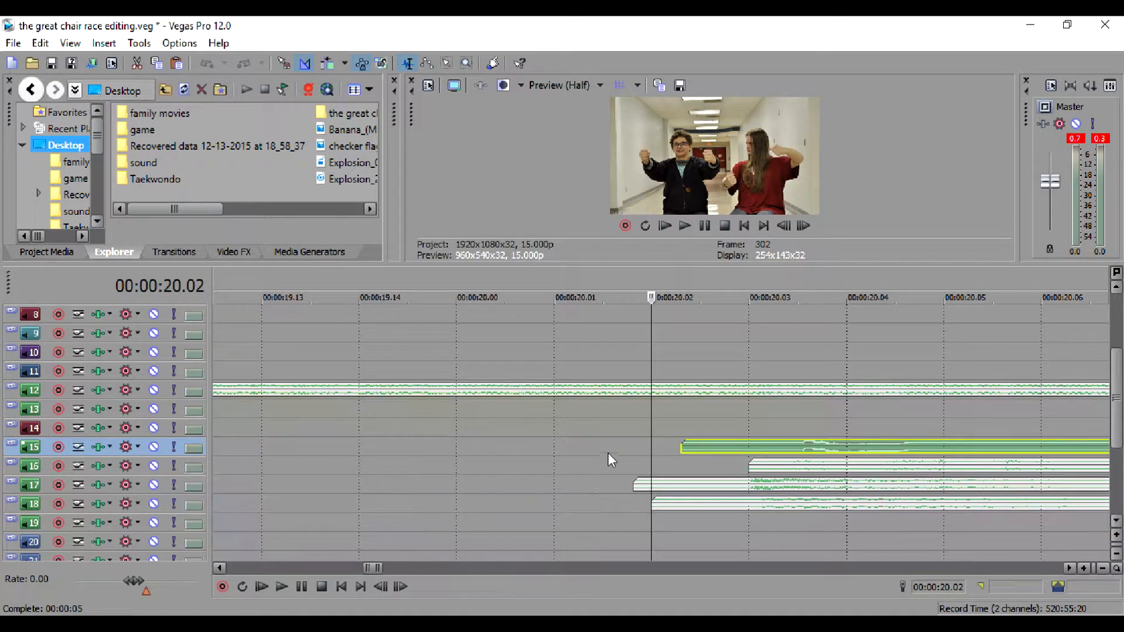
{"action": "key", "text": "space"}
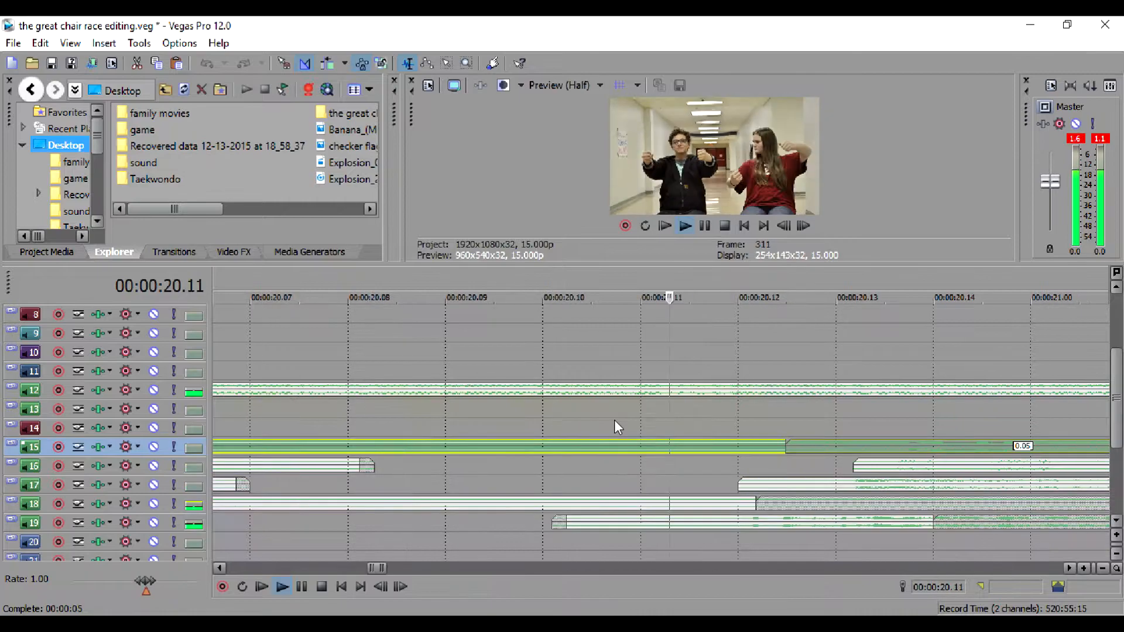
{"action": "key", "text": "space"}
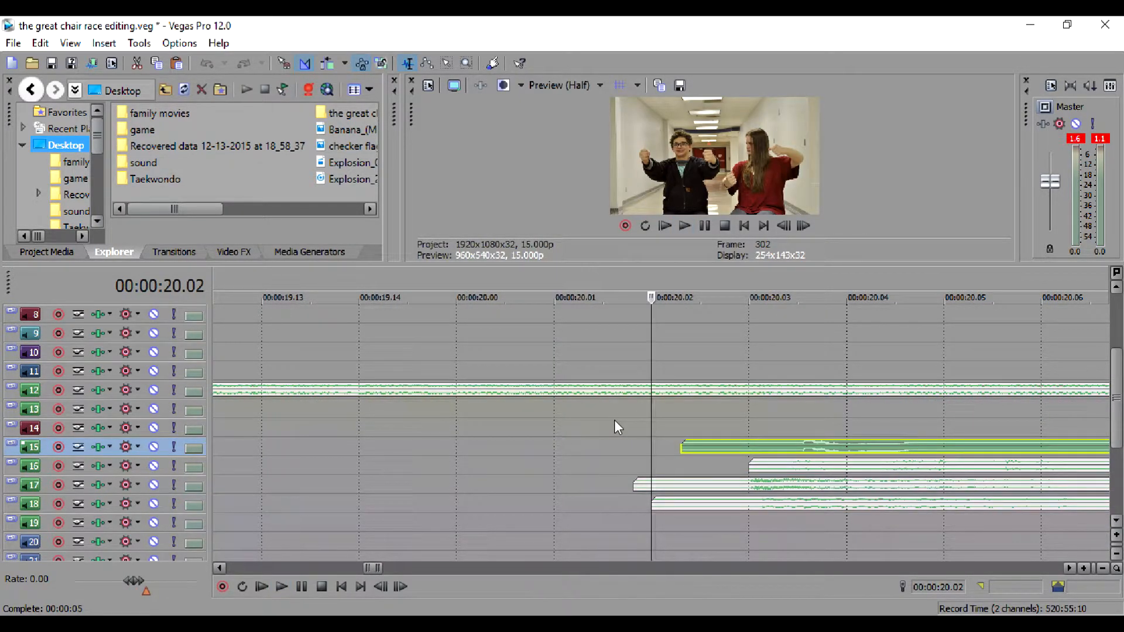
- Examine the cluster of layered sound events on tracks 20 to 25 around 00:00:24.12
{"action": "key", "text": "Down"}
{"action": "key", "text": "Down"}
{"action": "key", "text": "Down"}
{"action": "key", "text": "Down"}
{"action": "key", "text": "Down"}
{"action": "key", "text": "Down"}
{"action": "key", "text": "Down"}
{"action": "key", "text": "Down"}
{"action": "key", "text": "Down"}
{"action": "key", "text": "Down"}
{"action": "key", "text": "Down"}
{"action": "key", "text": "Down"}
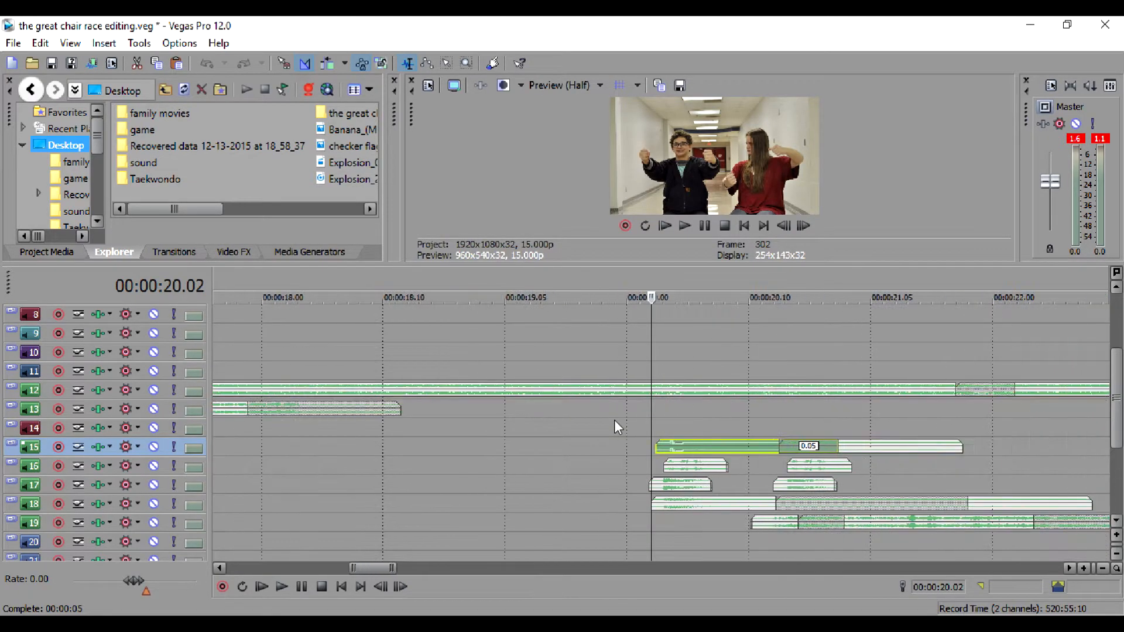
{"action": "key", "text": "Down"}
{"action": "key", "text": "Down"}
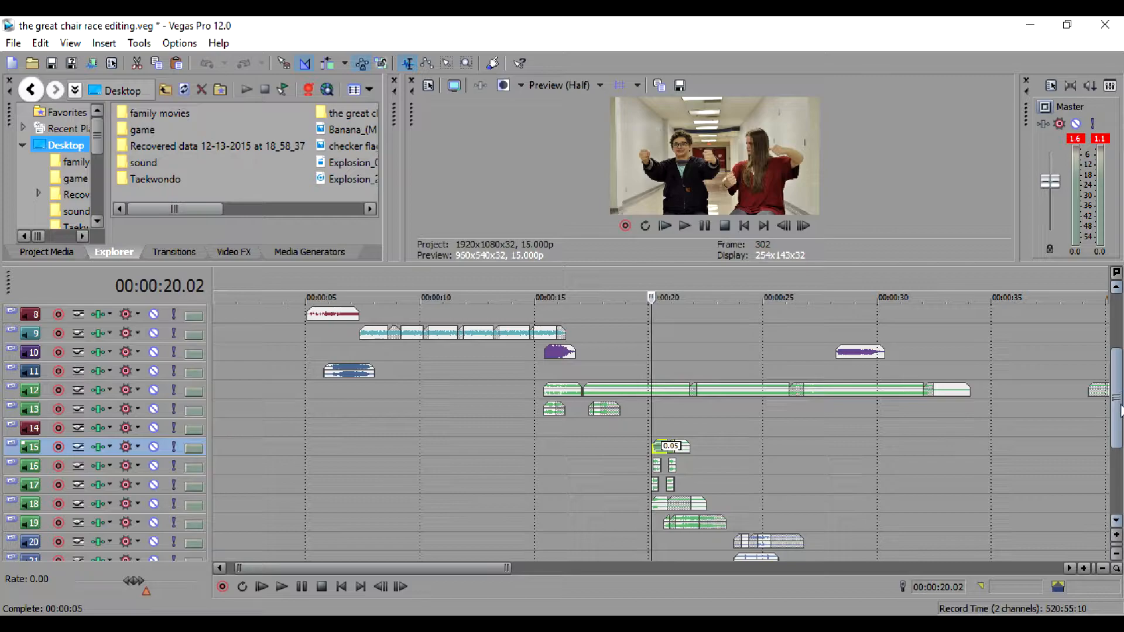
{"action": "left_click_drag", "start_coordinate": [1116, 398], "coordinate": [1118, 459]}
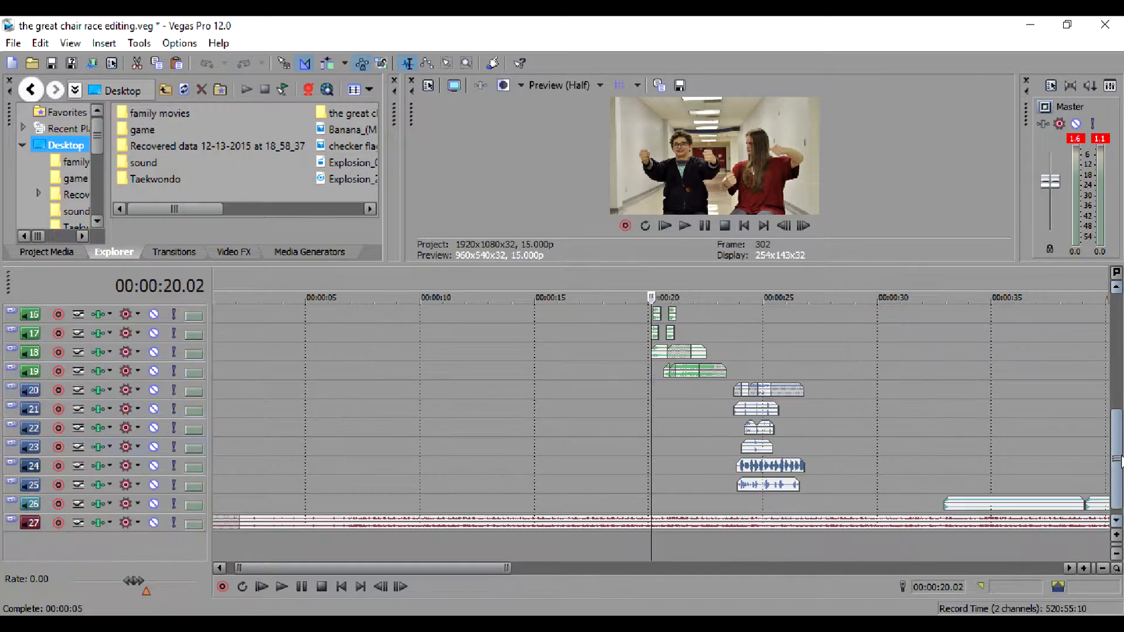
{"action": "left_click", "coordinate": [757, 350]}
{"action": "key", "text": "Up"}
{"action": "key", "text": "Up"}
{"action": "key", "text": "Up"}
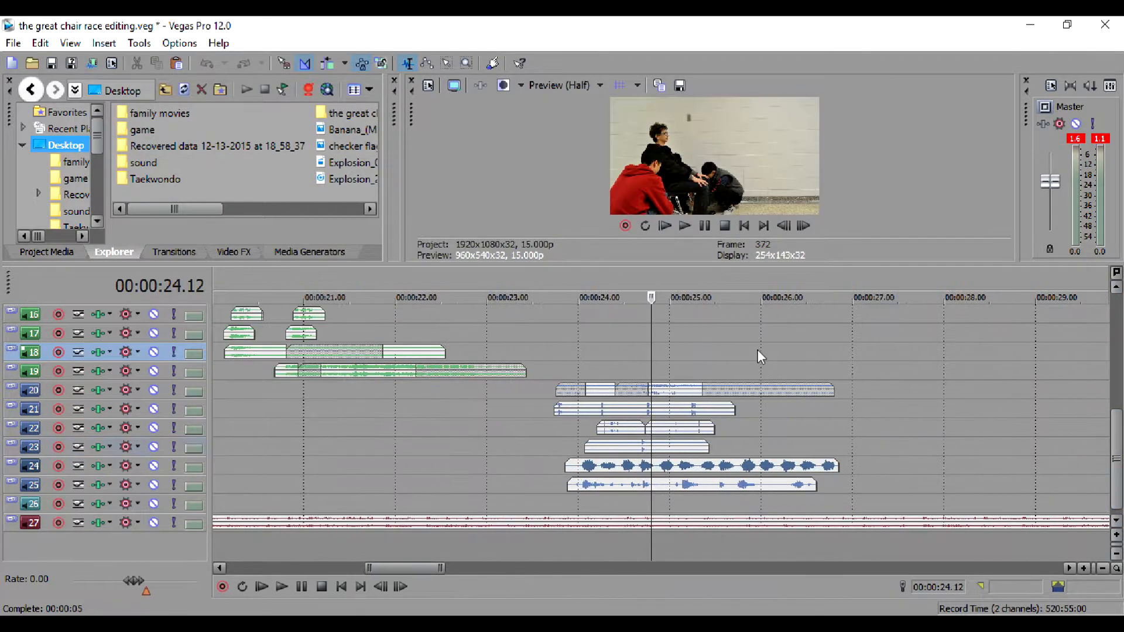
{"action": "key", "text": "Up"}
{"action": "key", "text": "Up"}
{"action": "key", "text": "Up"}
{"action": "key", "text": "Up"}
{"action": "key", "text": "Down"}
{"action": "key", "text": "Down"}
{"action": "key", "text": "Down"}
{"action": "key", "text": "Down"}
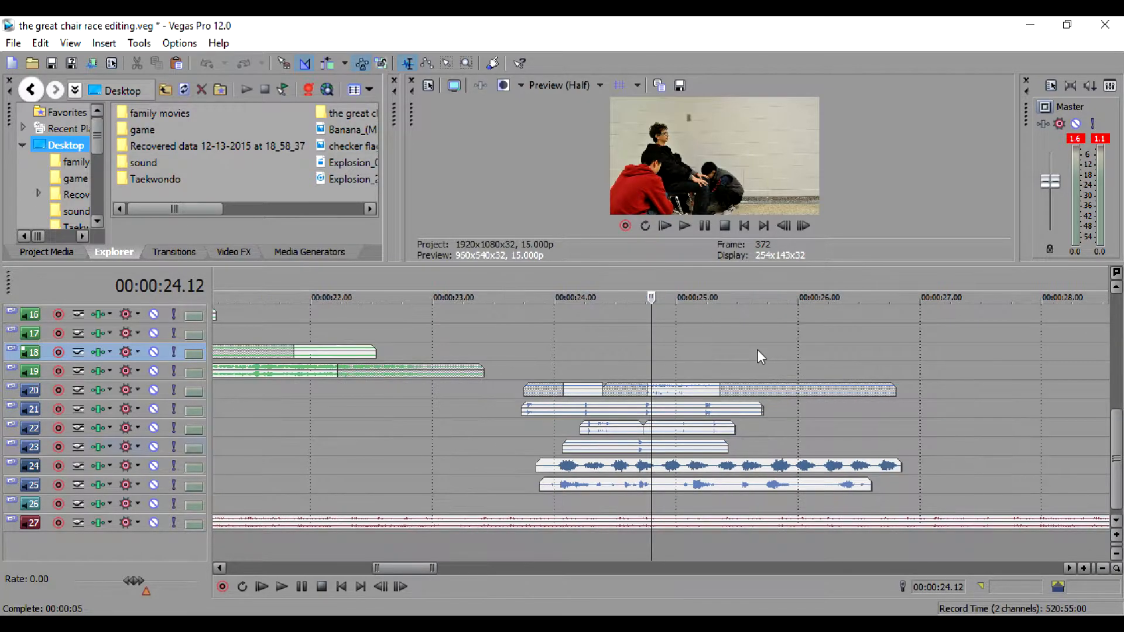
- Play the full mix from 00:00:23.10, just before the sound events on tracks 20 to 25
{"action": "left_click", "coordinate": [535, 339]}
{"action": "left_click", "coordinate": [512, 340]}
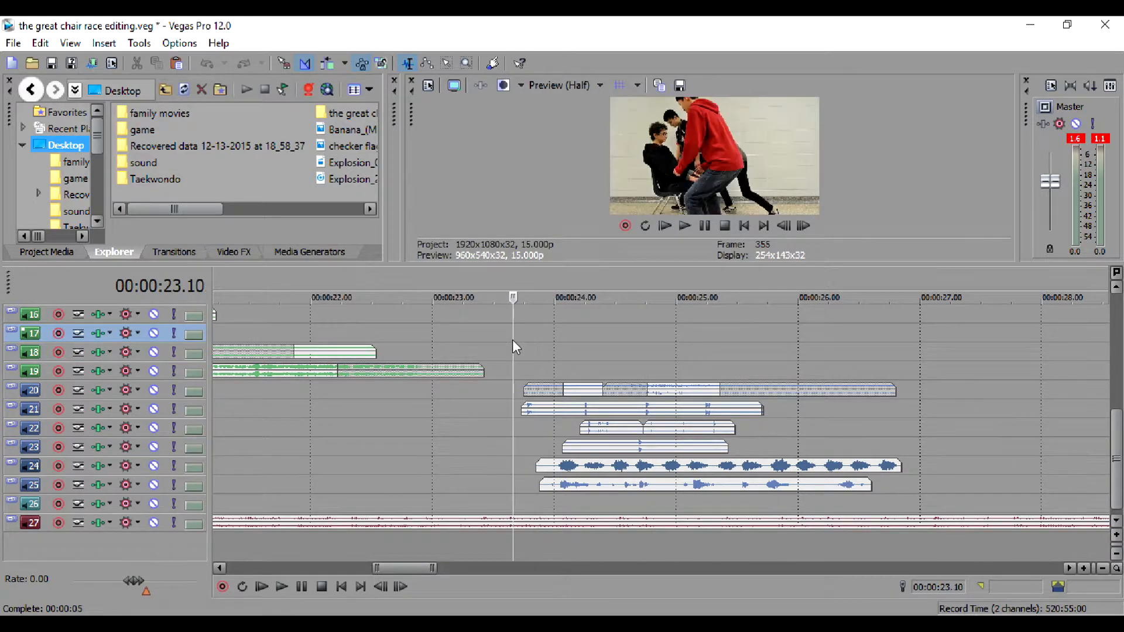
{"action": "key", "text": "space"}
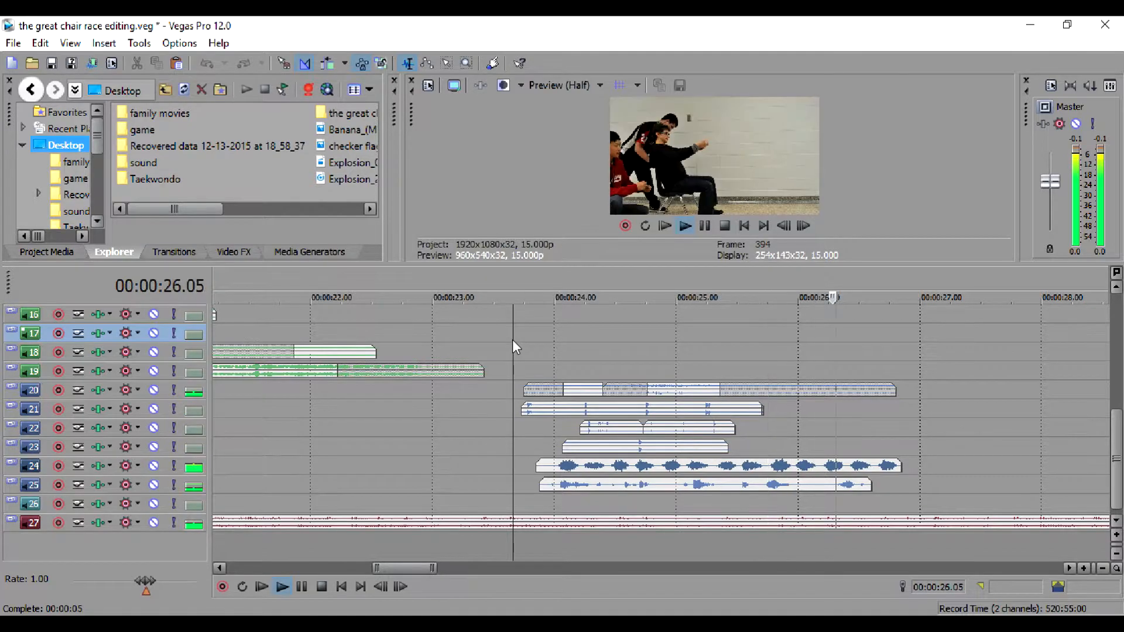
{"action": "key", "text": "space"}
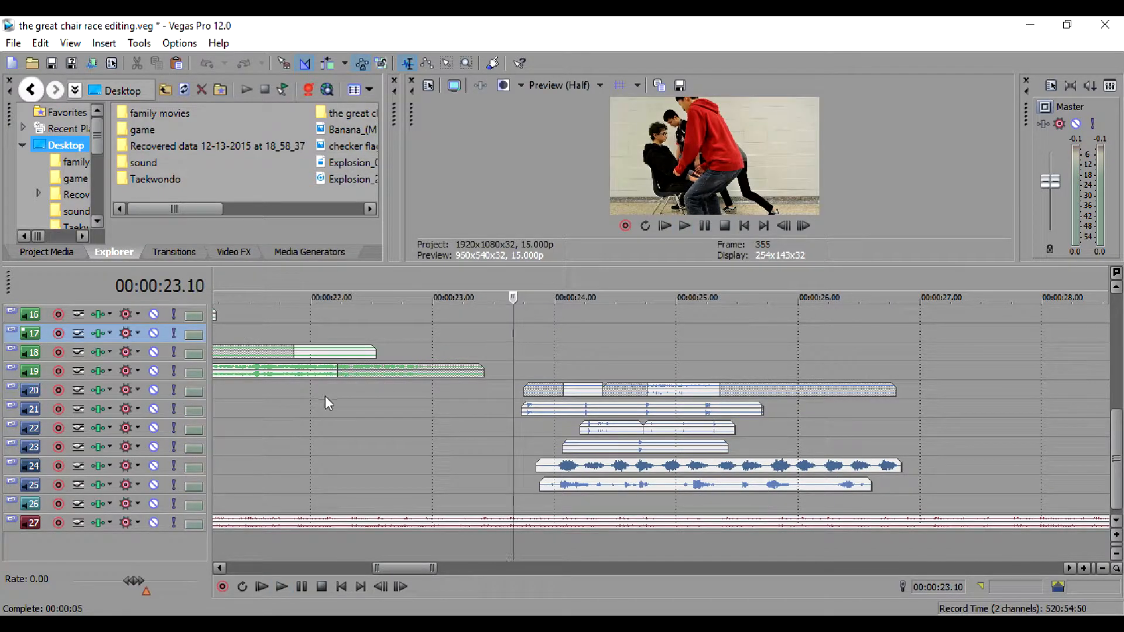
- Solo track 20 and play its sounds from 00:00:23.11
{"action": "left_click", "coordinate": [174, 390]}
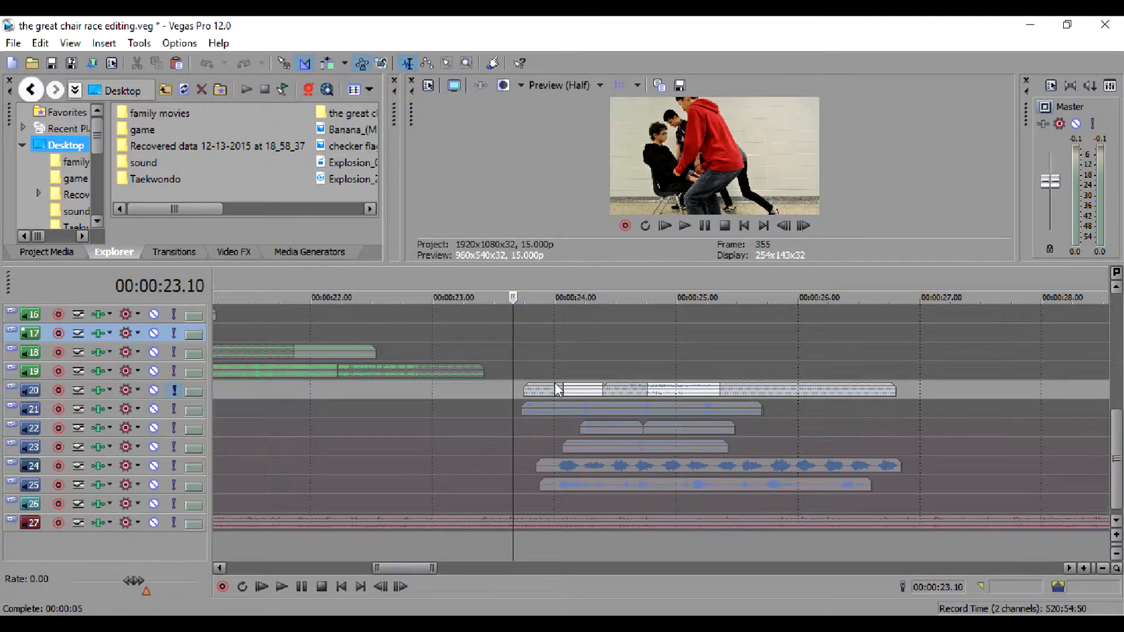
{"action": "left_click", "coordinate": [532, 385]}
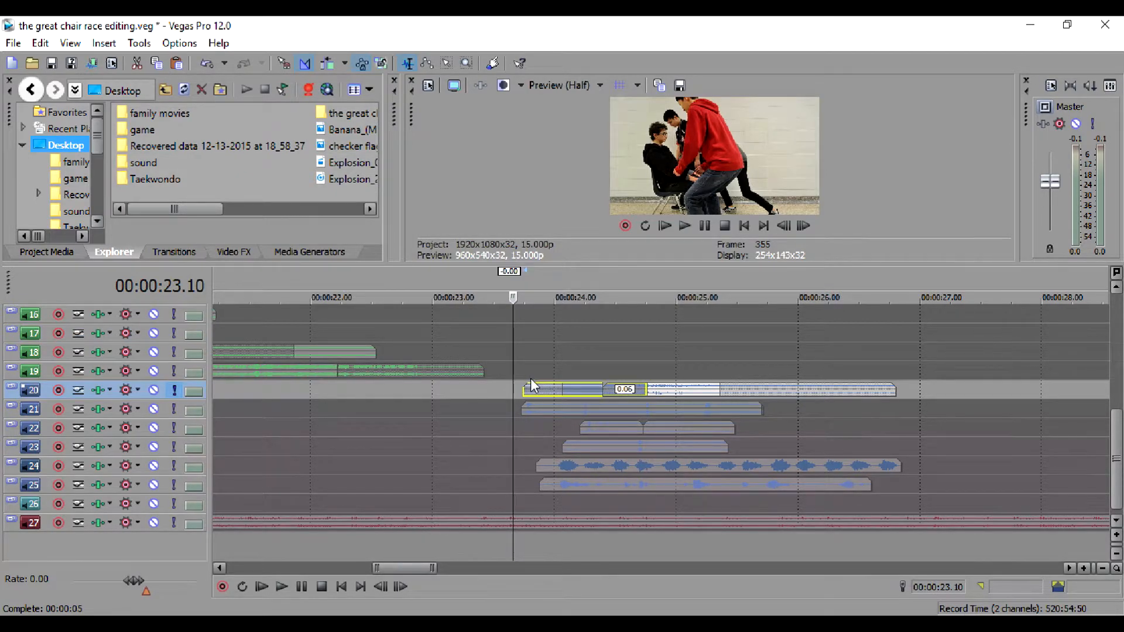
{"action": "key", "text": "ctrl+z"}
{"action": "left_click", "coordinate": [522, 363]}
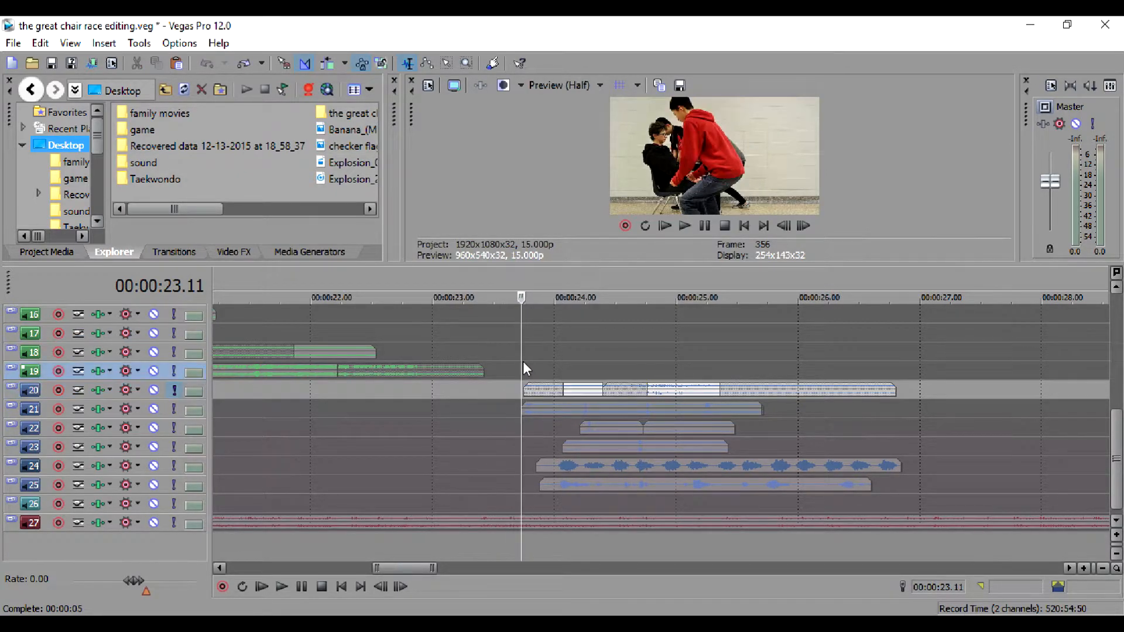
{"action": "key", "text": "space"}
{"action": "key", "text": "space"}
{"action": "key", "text": "space"}
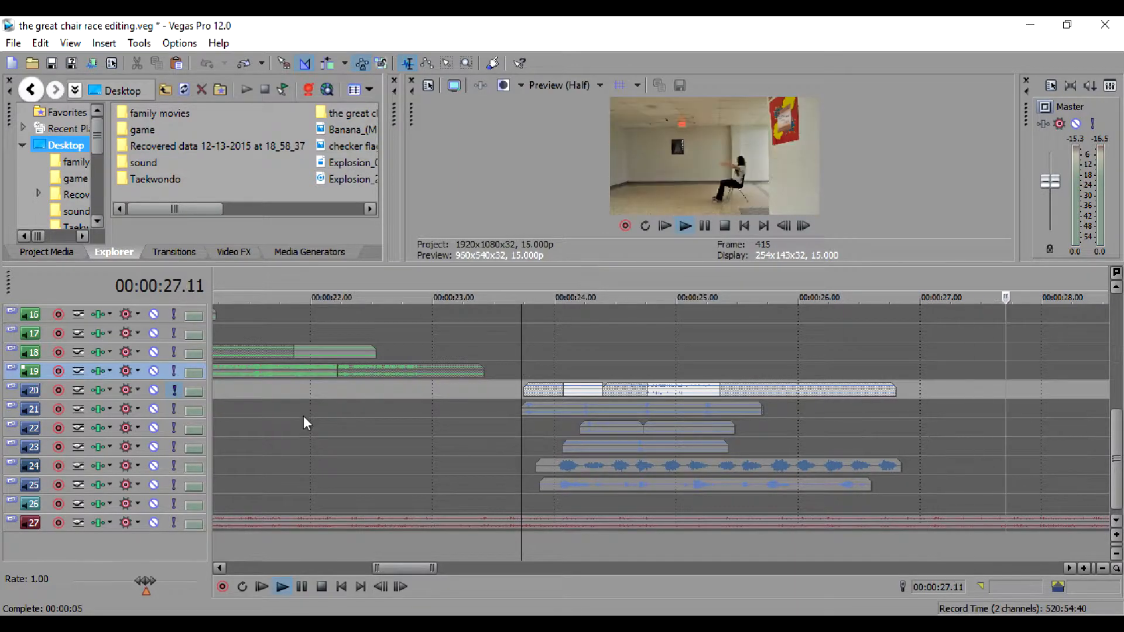
{"action": "key", "text": "space"}
- Replace the solo on track 20 with track 21, play it from 00:00:23.11, and clear its solo
{"action": "key", "text": "ctrl+a"}
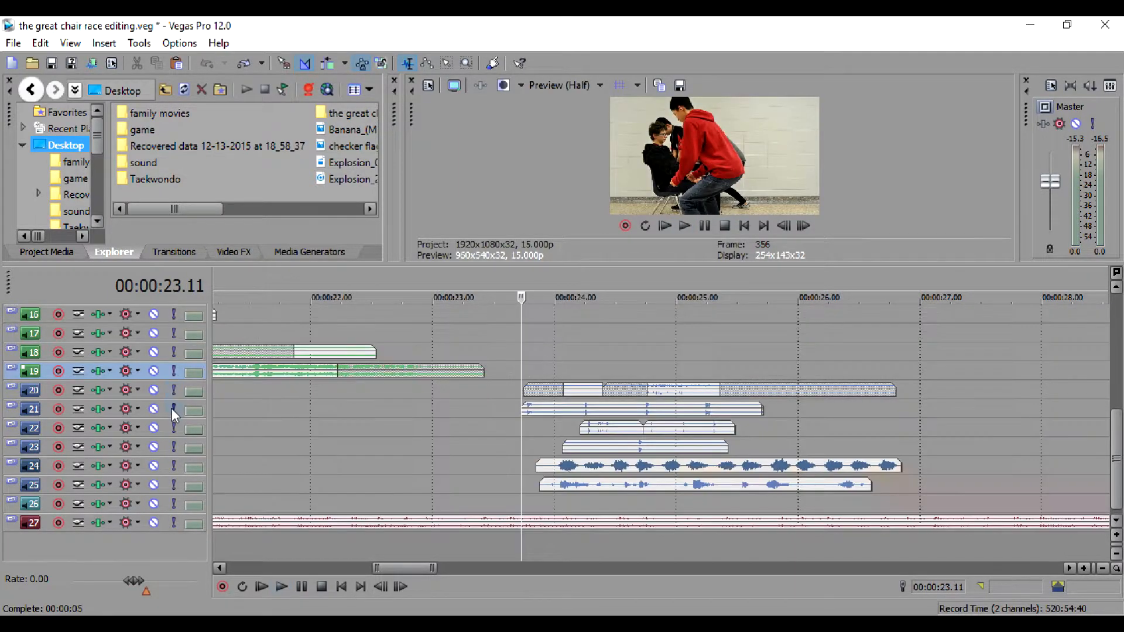
{"action": "left_click", "coordinate": [172, 409]}
{"action": "key", "text": "space"}
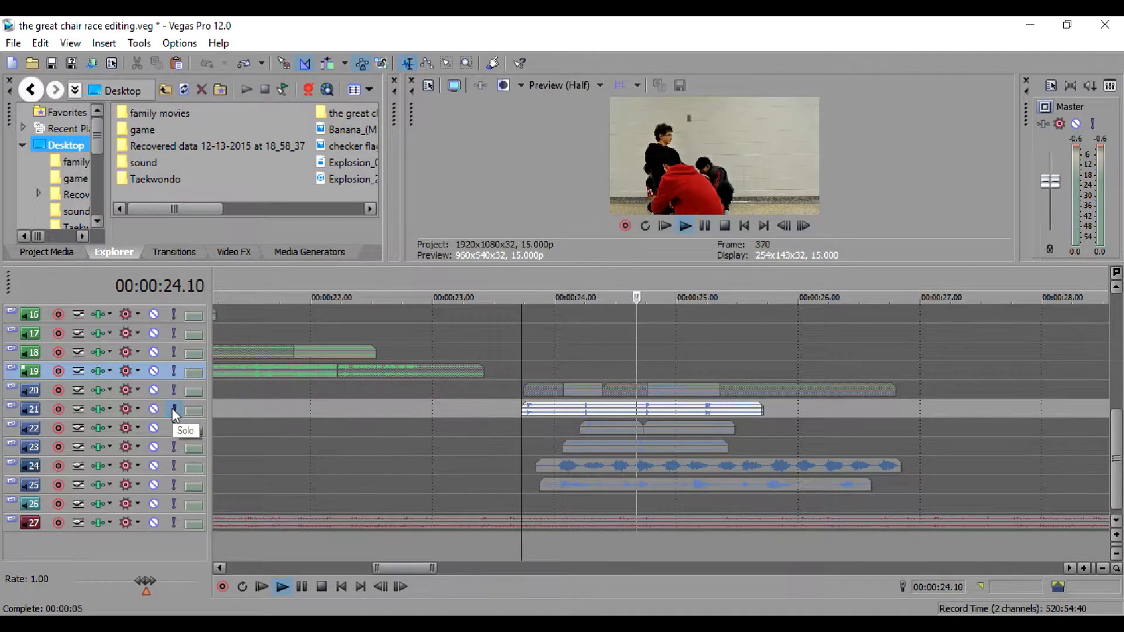
{"action": "key", "text": "space"}
{"action": "left_click", "coordinate": [173, 410]}
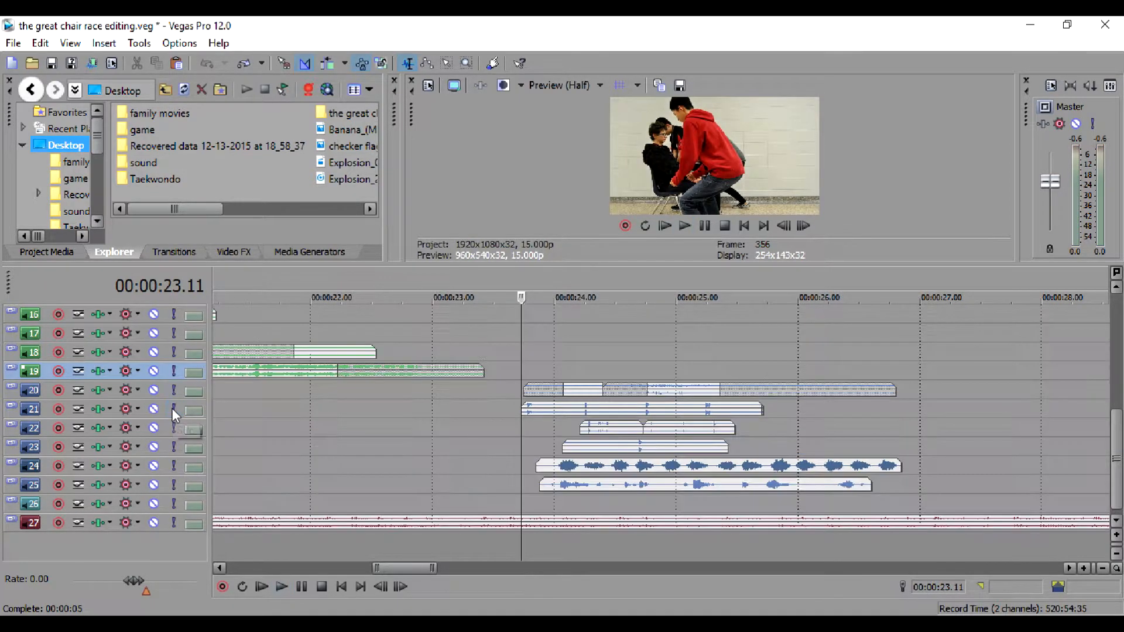
- Solo track 22, select its first audio event, and play it repeatedly from 00:00:24.03
{"action": "left_click", "coordinate": [174, 428]}
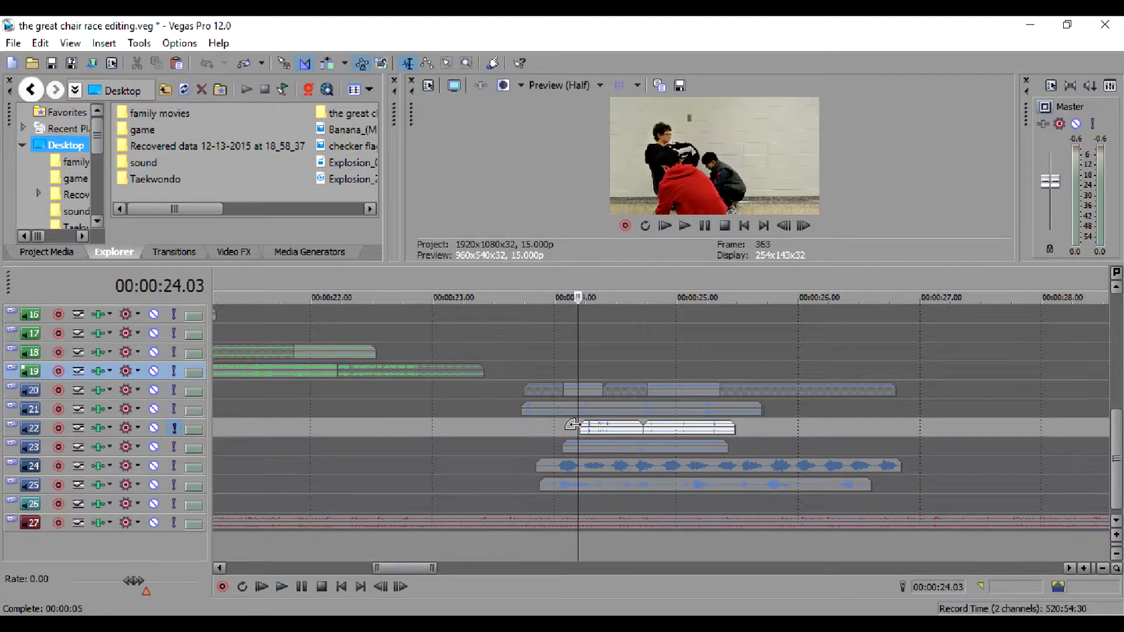
{"action": "key", "text": "space"}
{"action": "key", "text": "space"}
{"action": "left_click", "coordinate": [582, 427]}
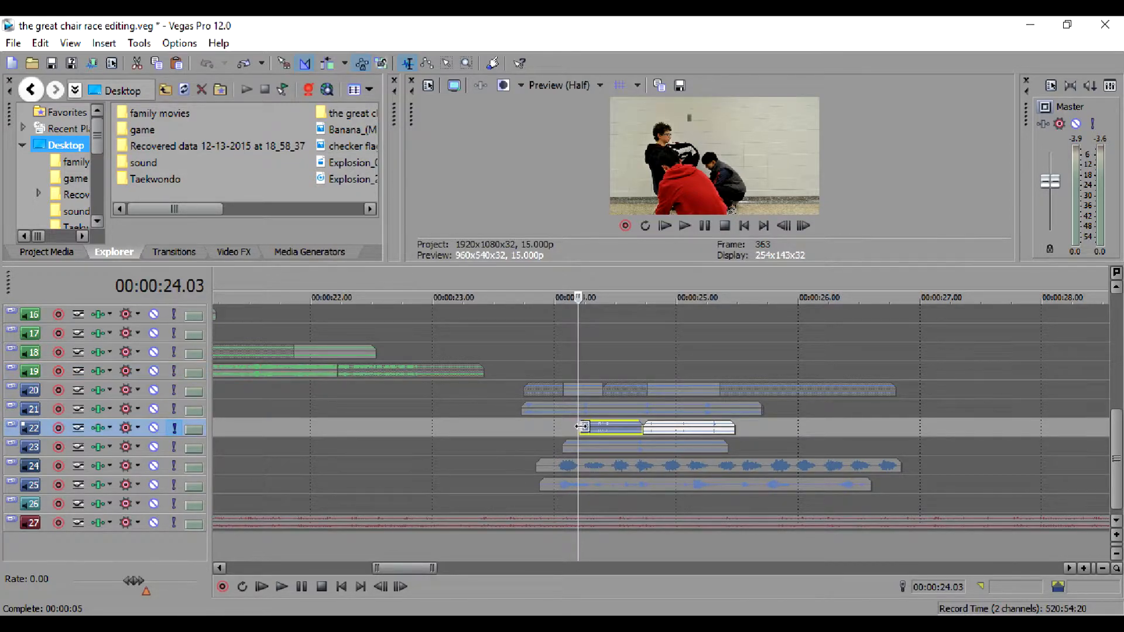
{"action": "scroll", "coordinate": [581, 426], "scroll_direction": "up", "scroll_amount": 5}
{"action": "key", "text": "space"}
{"action": "key", "text": "space"}
{"action": "key", "text": "space"}
{"action": "key", "text": "space"}
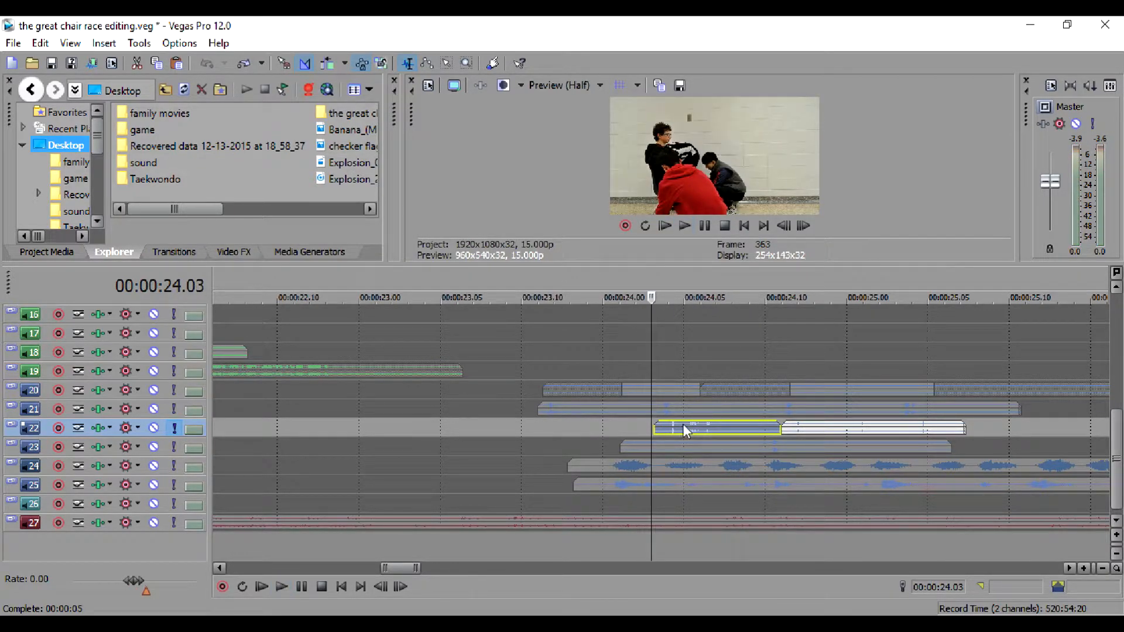
- Play the second audio event on soloed track 22 repeatedly from 00:00:24.11
{"action": "left_click", "coordinate": [781, 422]}
{"action": "key", "text": "space"}
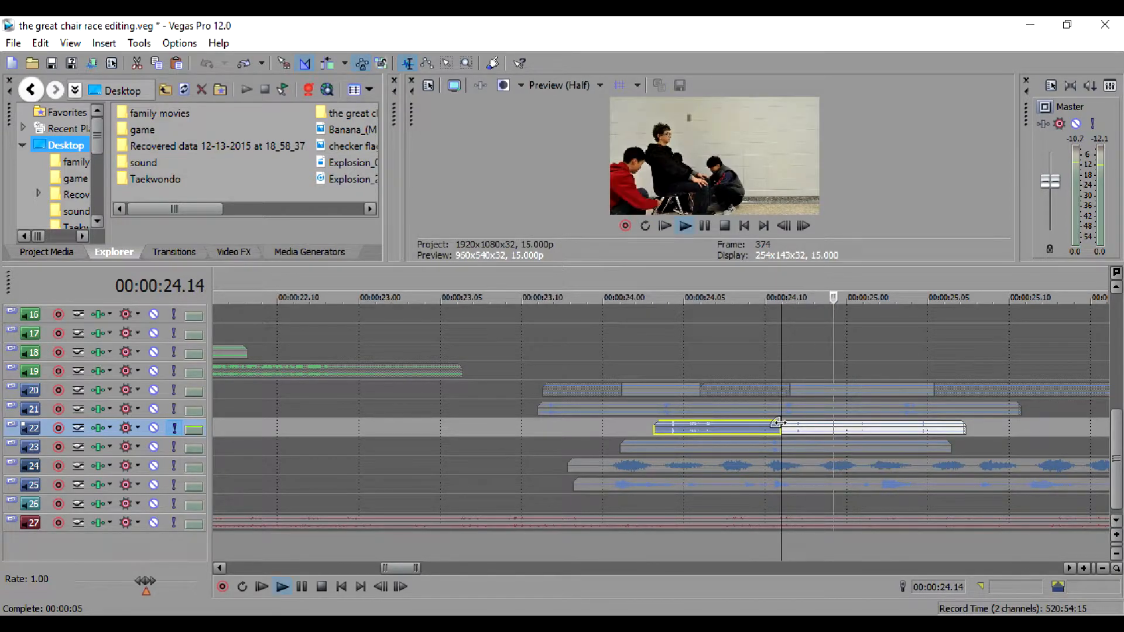
{"action": "key", "text": "space"}
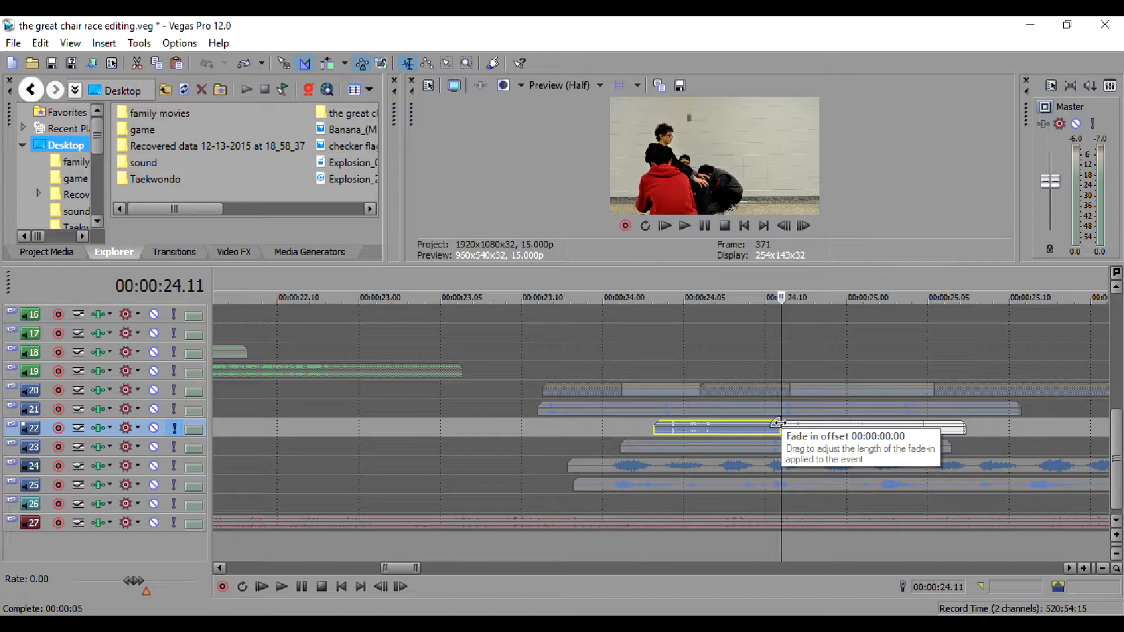
{"action": "key", "text": "space"}
{"action": "key", "text": "space"}
{"action": "key", "text": "space"}
{"action": "key", "text": "space"}
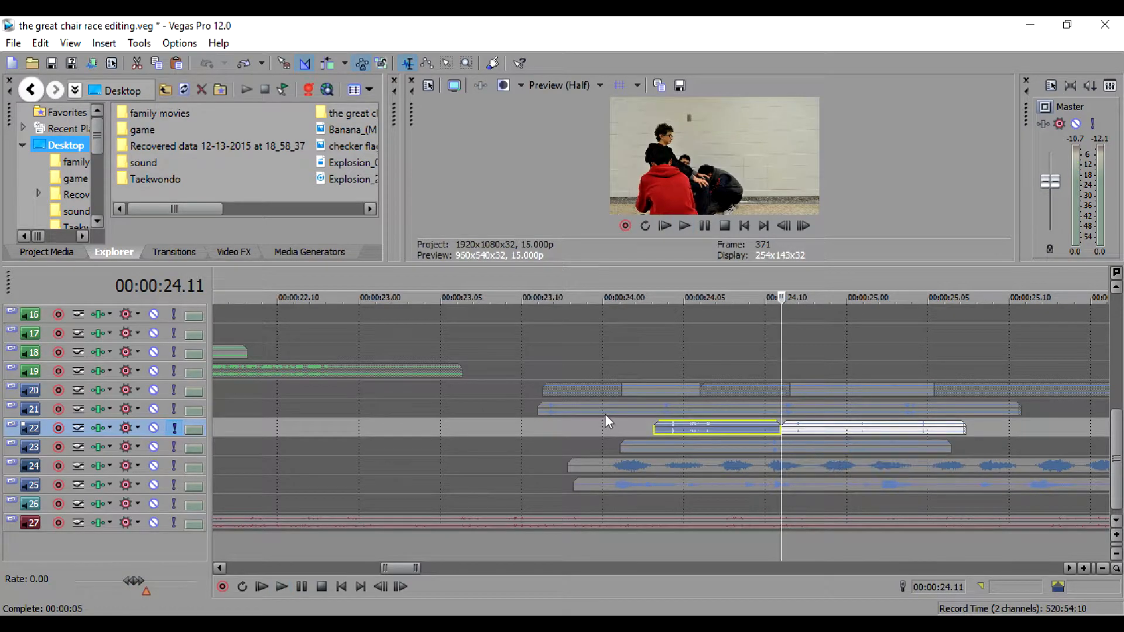
- Return the cursor to 00:00:24.03, switch the solo from track 22 to track 23, and play its sound
{"action": "left_click", "coordinate": [649, 426]}
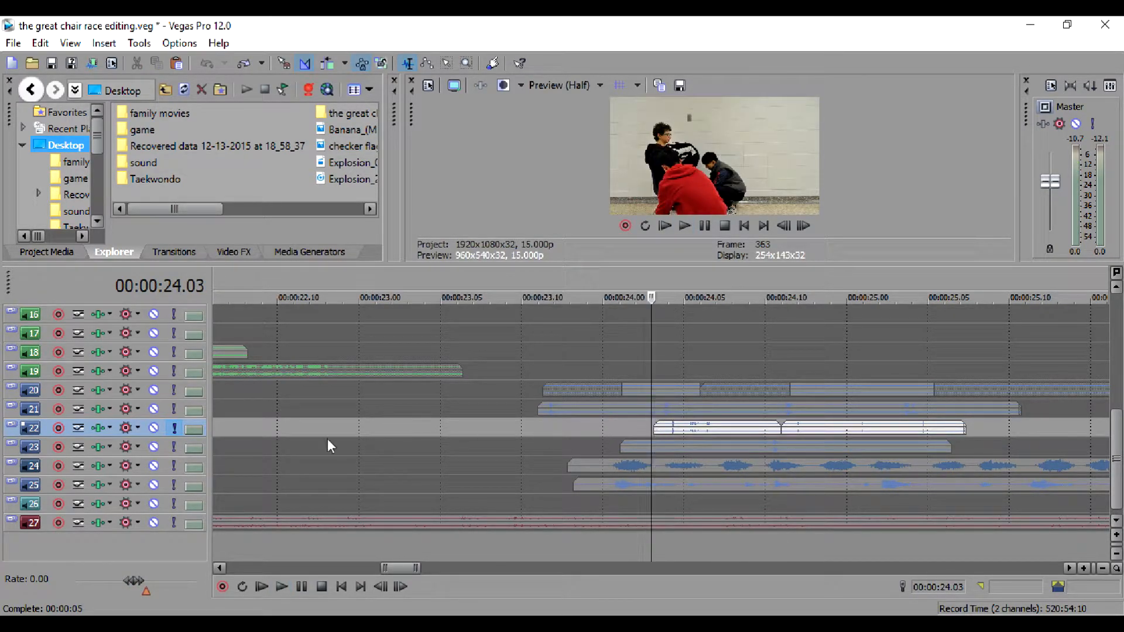
{"action": "left_click", "coordinate": [173, 447]}
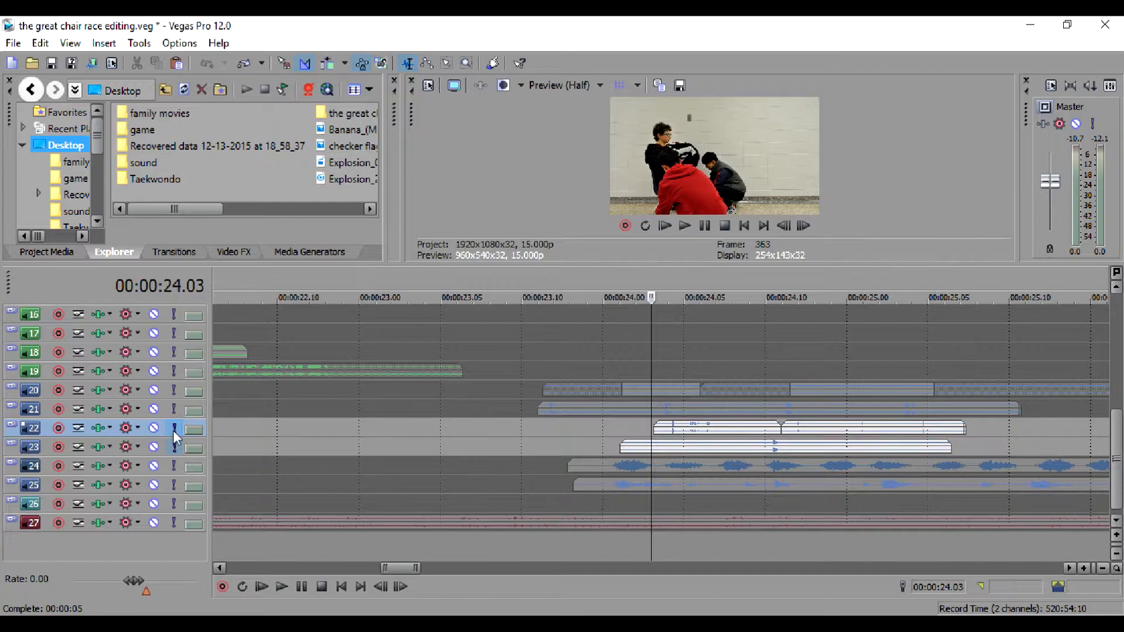
{"action": "left_click", "coordinate": [174, 427]}
{"action": "key", "text": "space"}
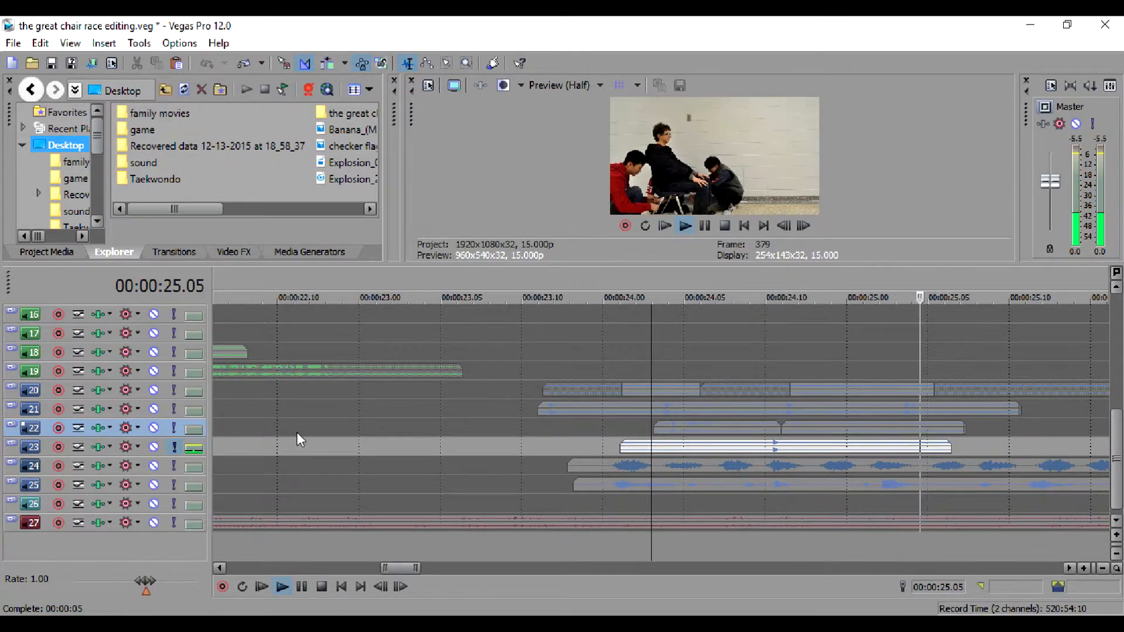
{"action": "key", "text": "space"}
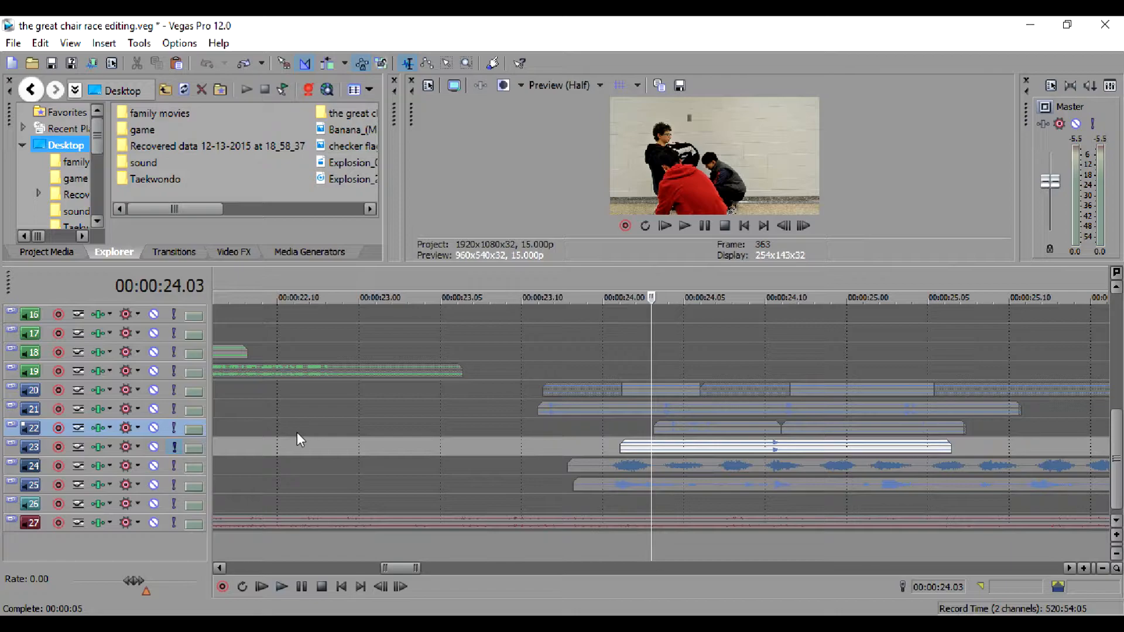
- Replace the solo on track 23 with track 24, play its audio event from 00:00:23.14, and clear the solo
{"action": "left_click", "coordinate": [174, 447]}
{"action": "left_click", "coordinate": [173, 465]}
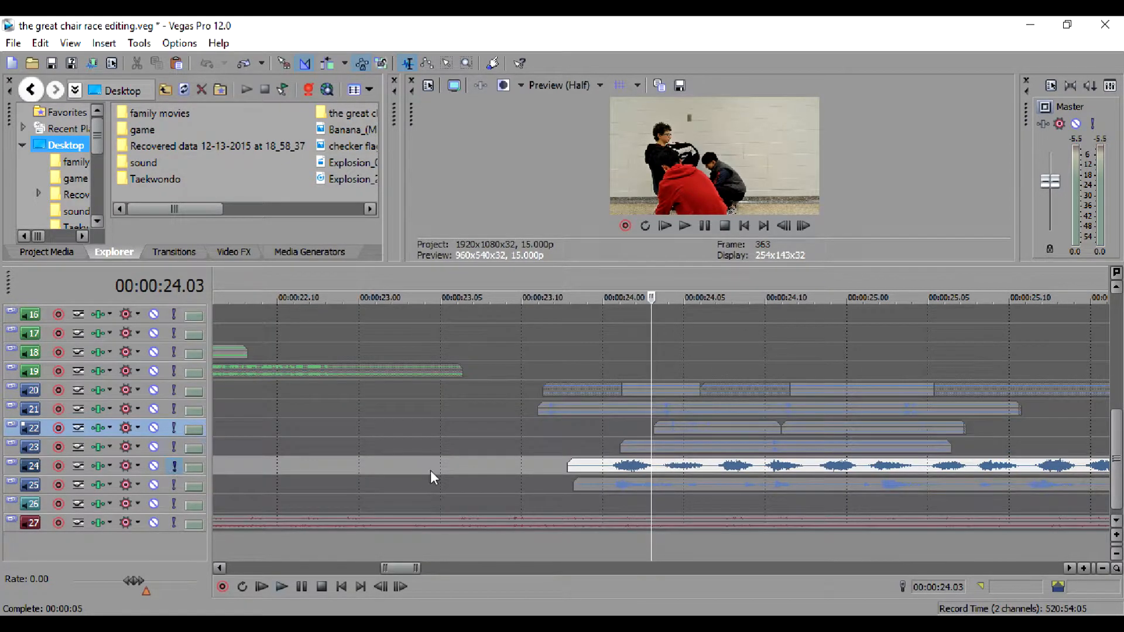
{"action": "left_click", "coordinate": [584, 467]}
{"action": "key", "text": "space"}
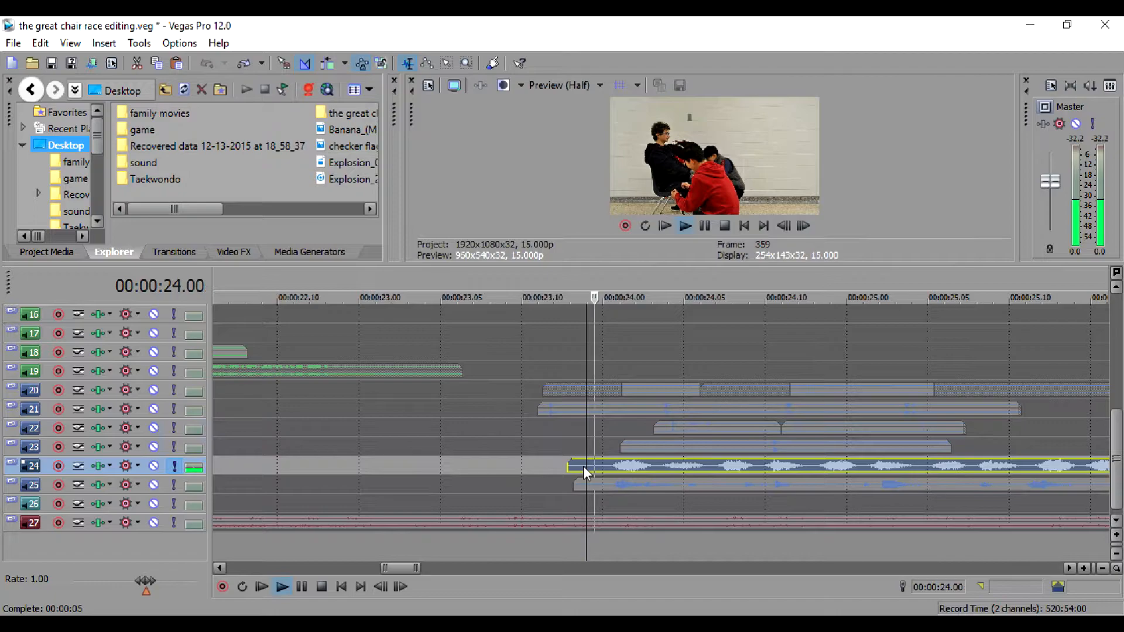
{"action": "key", "text": "space"}
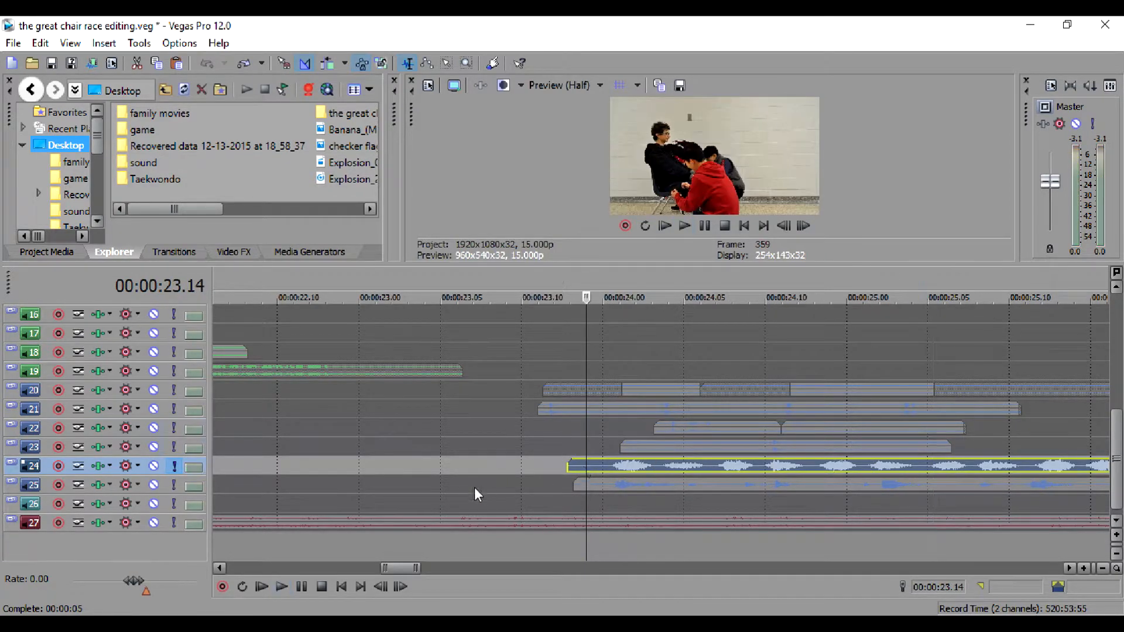
{"action": "left_click", "coordinate": [175, 465]}
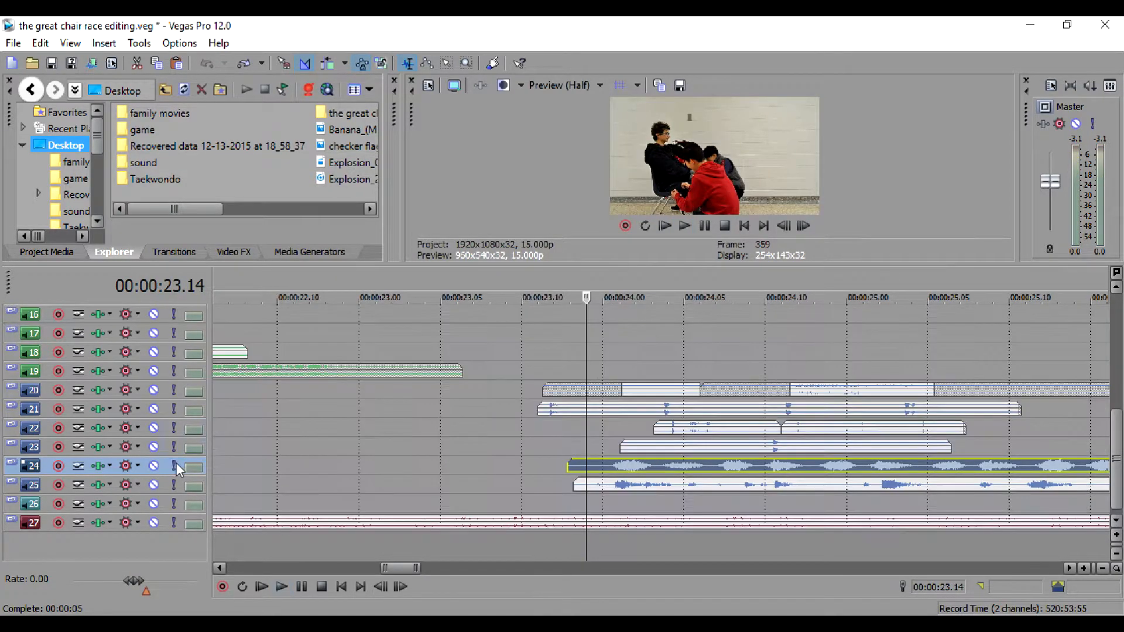
- Solo track 25, play it from 00:00:23.14, and leave tracks 24 and 25 without solo
{"action": "left_click", "coordinate": [175, 483]}
{"action": "key", "text": "space"}
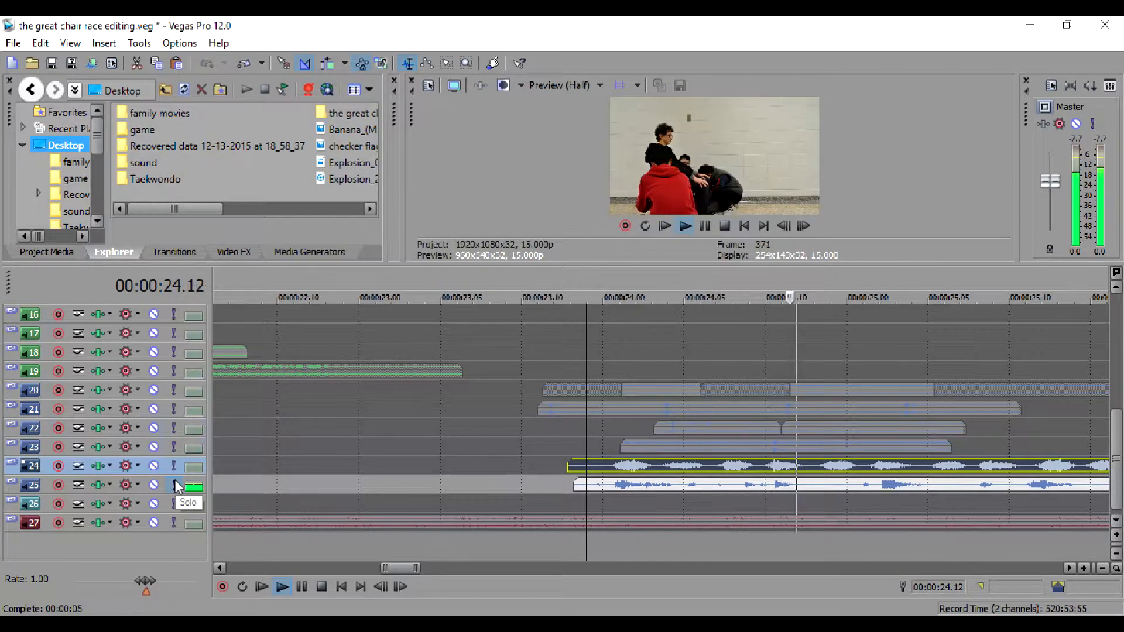
{"action": "key", "text": "space"}
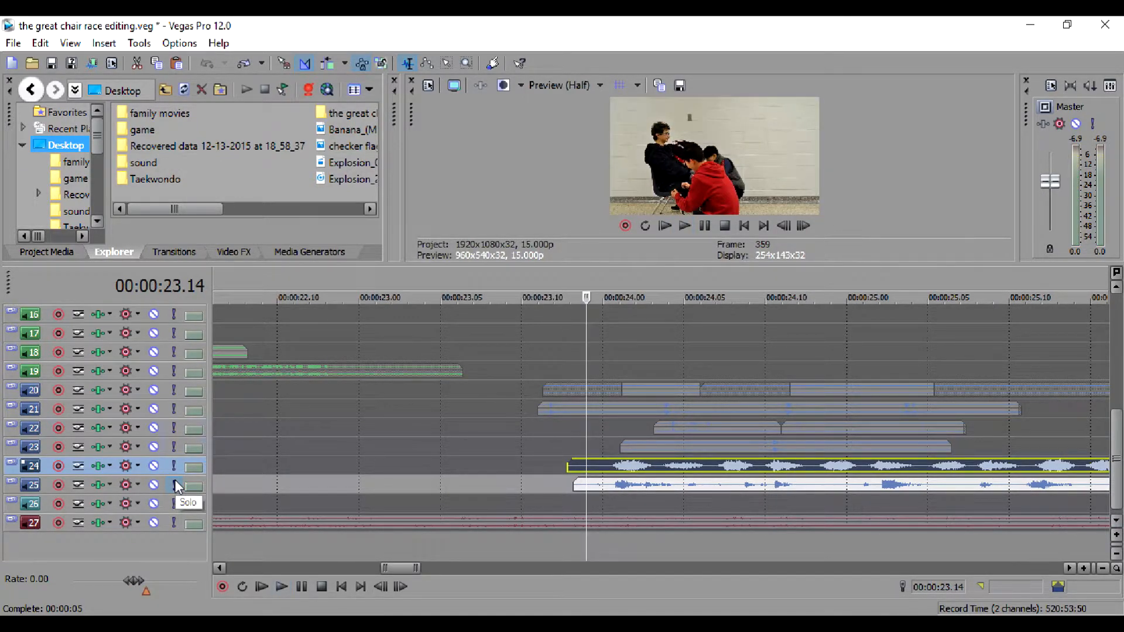
{"action": "left_click", "coordinate": [174, 483]}
{"action": "left_click", "coordinate": [174, 481]}
{"action": "left_click", "coordinate": [174, 468]}
{"action": "left_click", "coordinate": [173, 468]}
{"action": "left_click", "coordinate": [173, 483]}
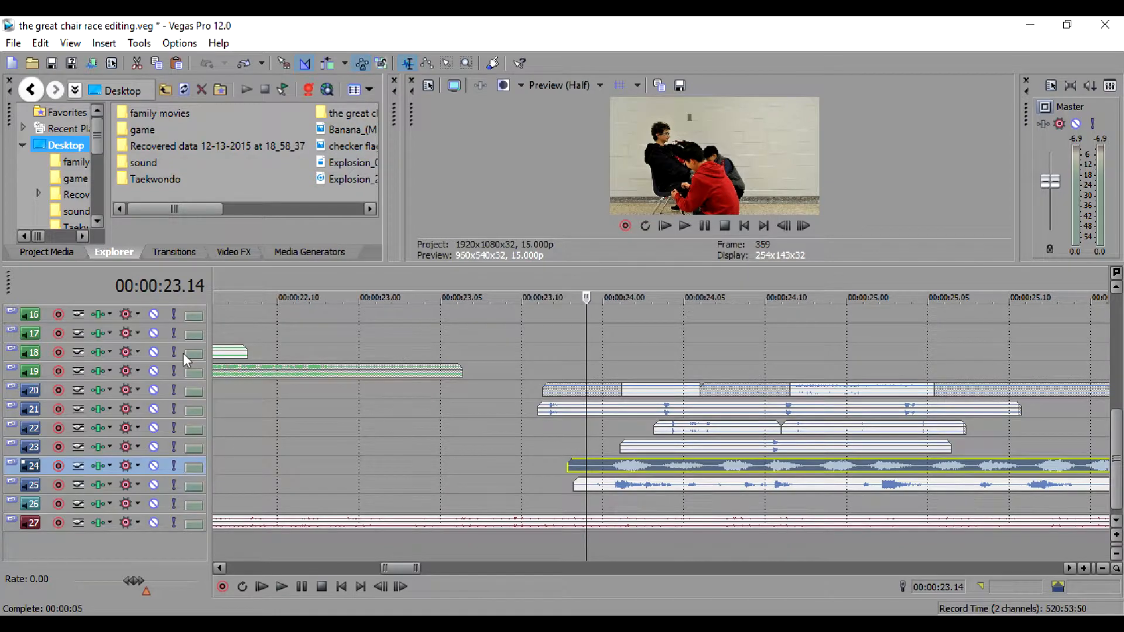
- Solo track 20 and play it from the start of its first audio event at 00:00:23.11
{"action": "left_click", "coordinate": [174, 388]}
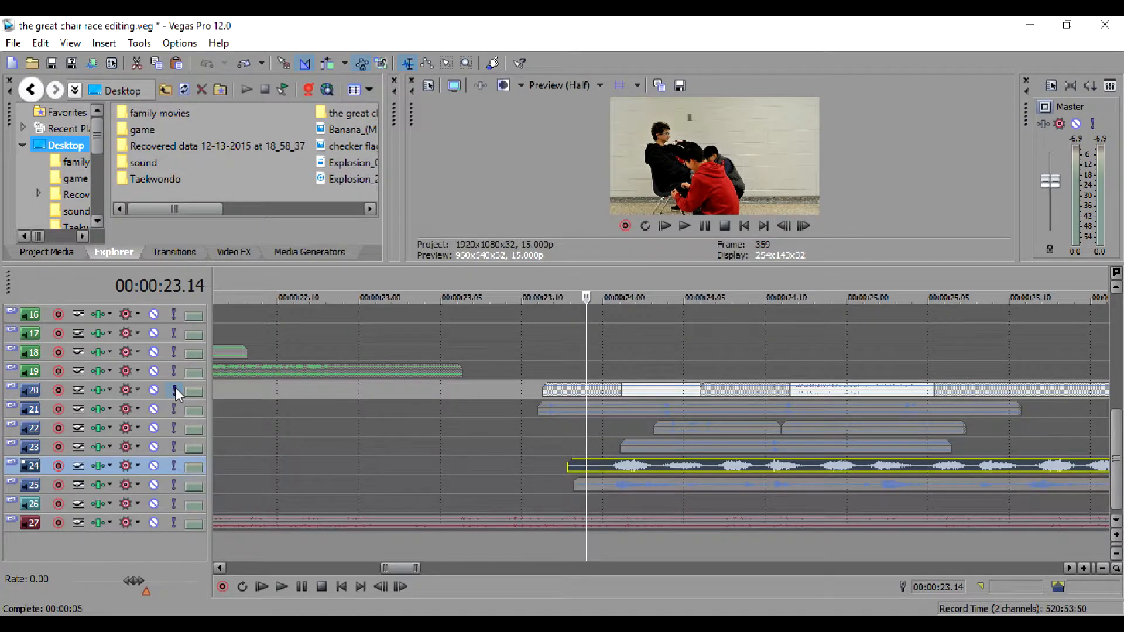
{"action": "left_click", "coordinate": [541, 390]}
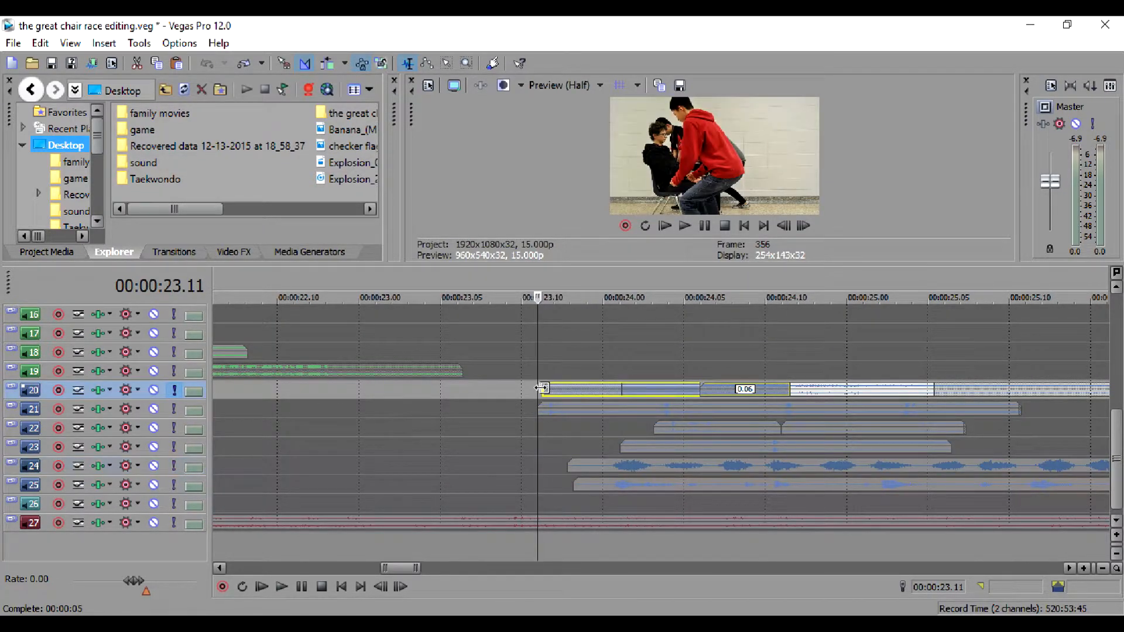
{"action": "key", "text": "space"}
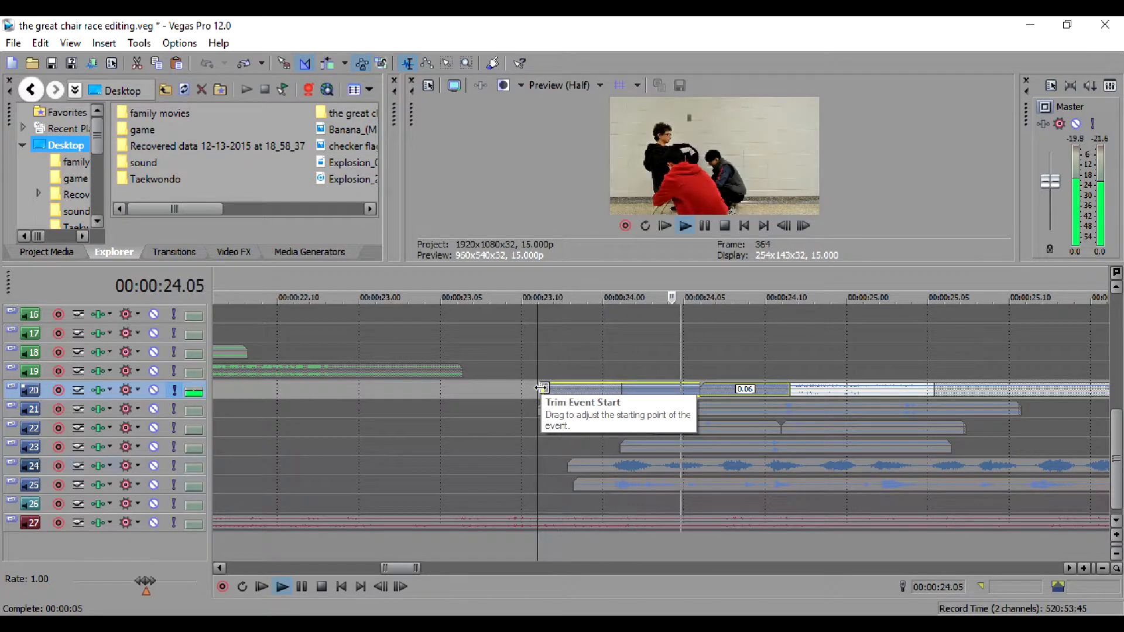
{"action": "key", "text": "space"}
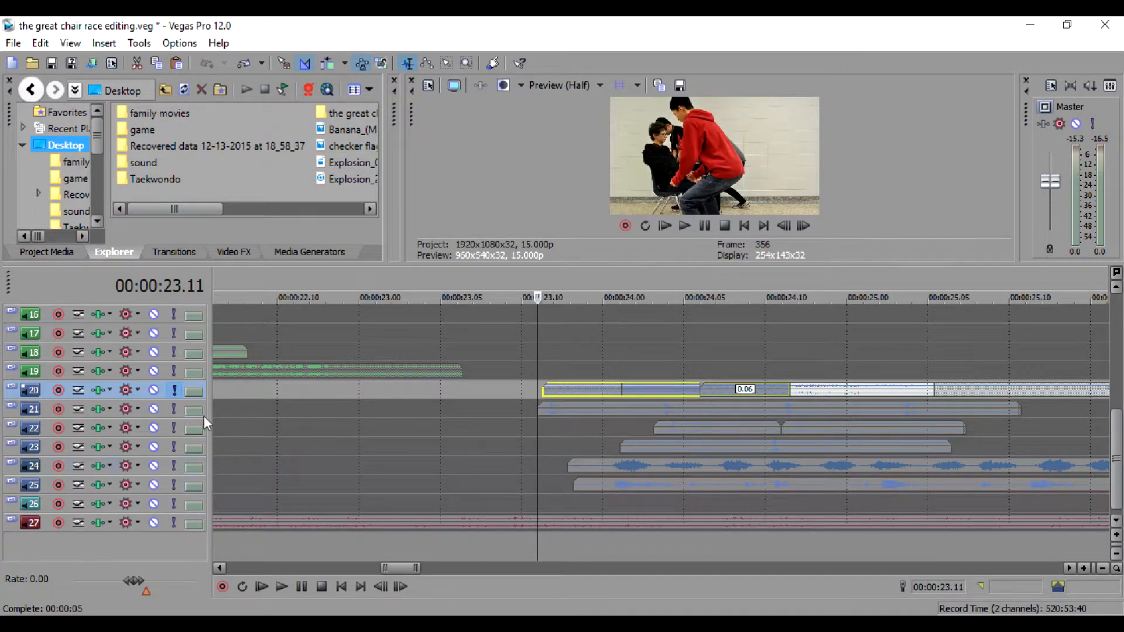
- Add tracks 21 and 22 to the solo one at a time, playing the combination from 00:00:23.11 after each addition
{"action": "left_click", "coordinate": [173, 409]}
{"action": "key", "text": "space"}
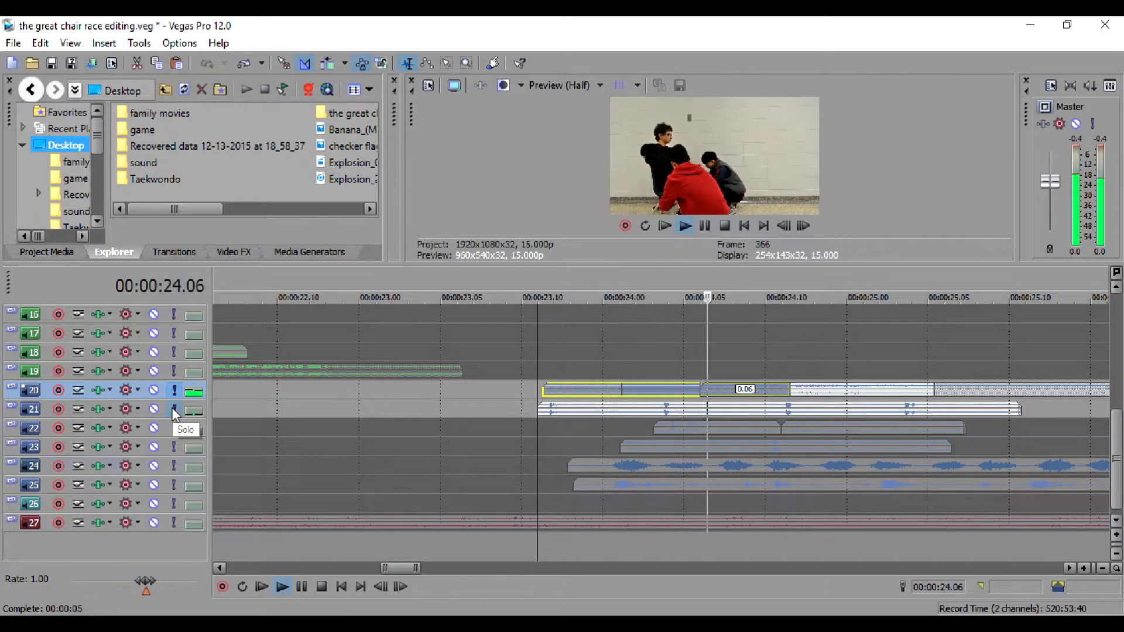
{"action": "key", "text": "space"}
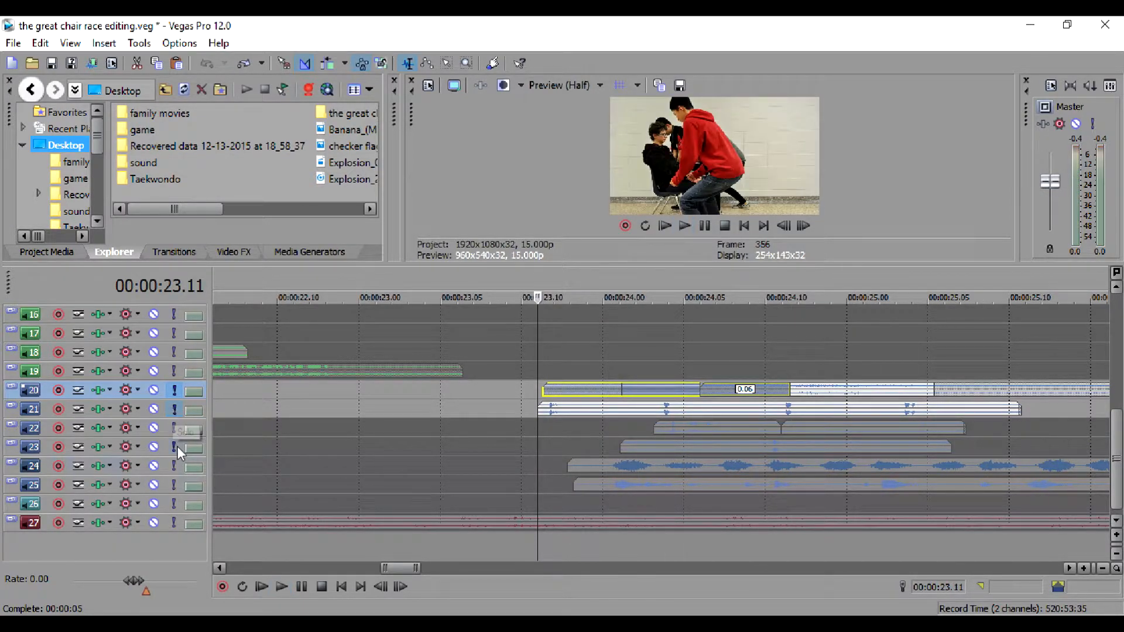
{"action": "left_click", "coordinate": [173, 426]}
{"action": "key", "text": "space"}
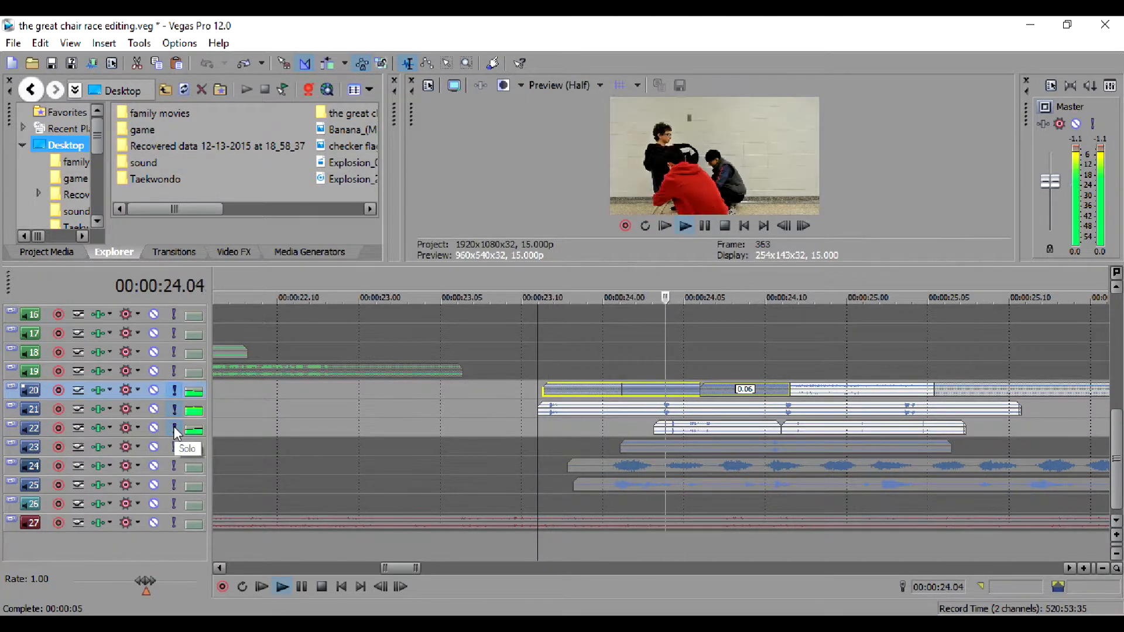
{"action": "key", "text": "space"}
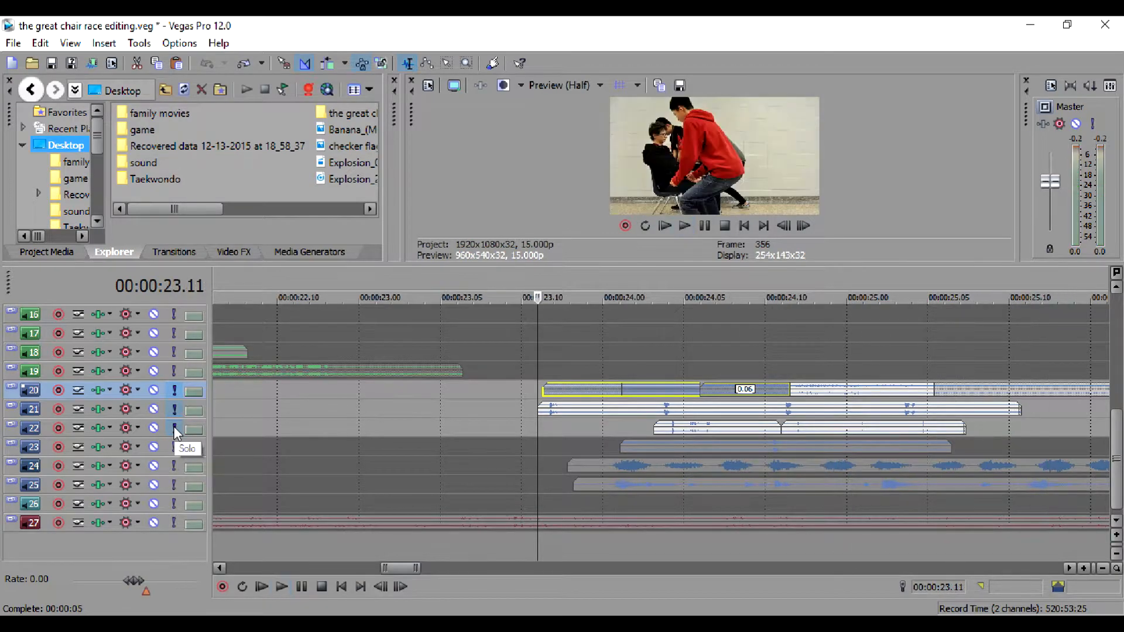
- Add tracks 23, 24 and 25 to the soloed group one by one, playing the layered sound from 00:00:23.11 each time
{"action": "left_click", "coordinate": [174, 447]}
{"action": "key", "text": "space"}
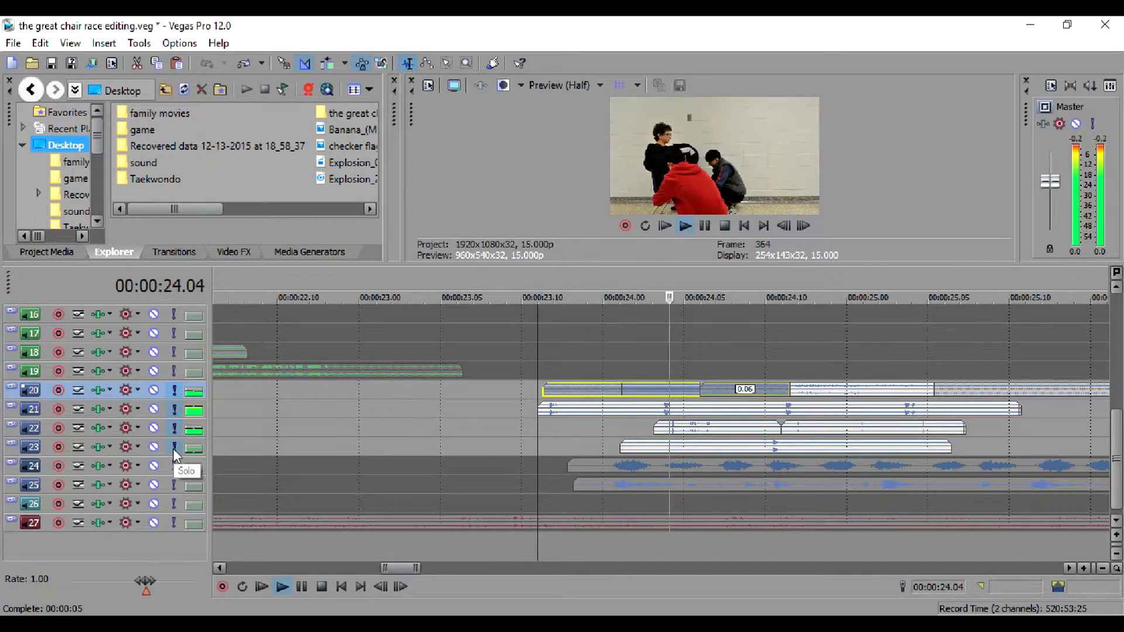
{"action": "key", "text": "space"}
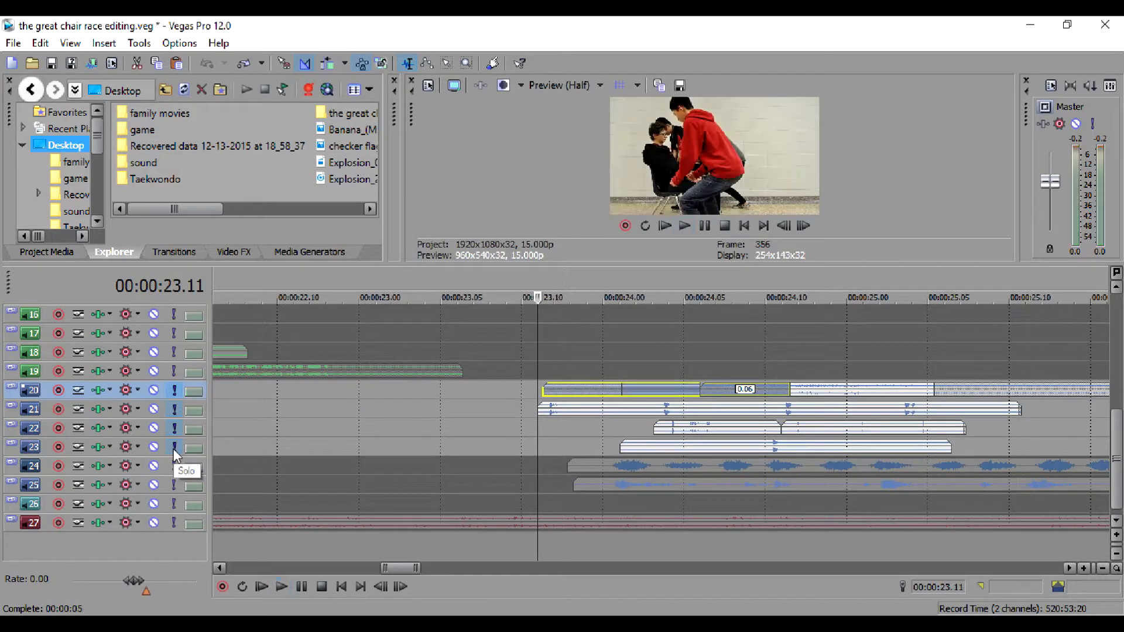
{"action": "left_click", "coordinate": [173, 466]}
{"action": "key", "text": "space"}
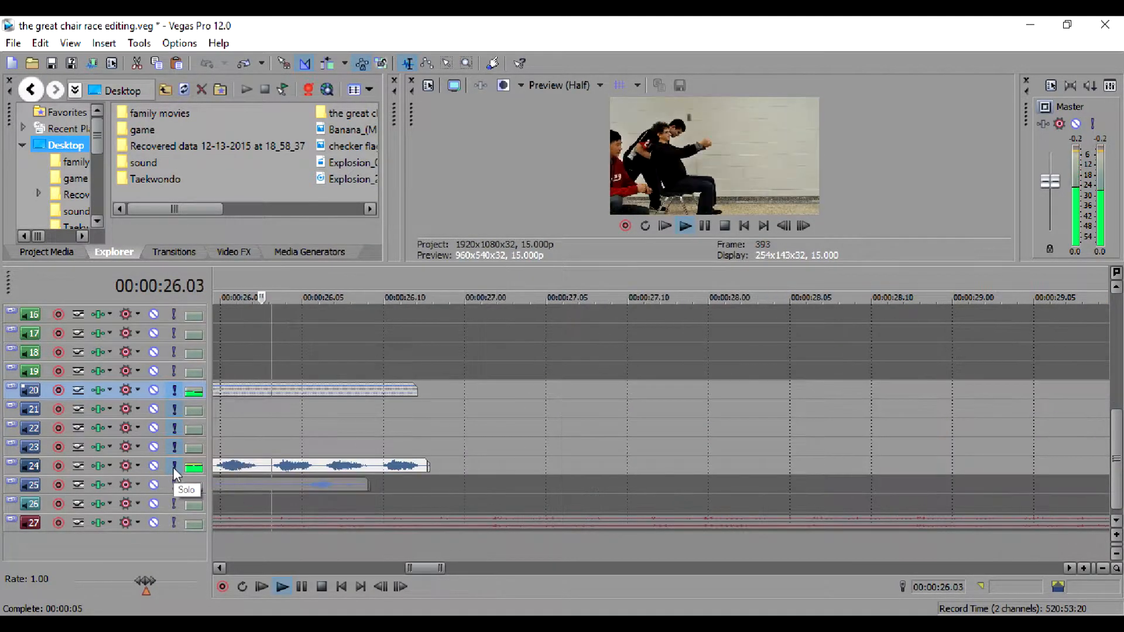
{"action": "key", "text": "space"}
{"action": "left_click", "coordinate": [174, 483]}
{"action": "key", "text": "space"}
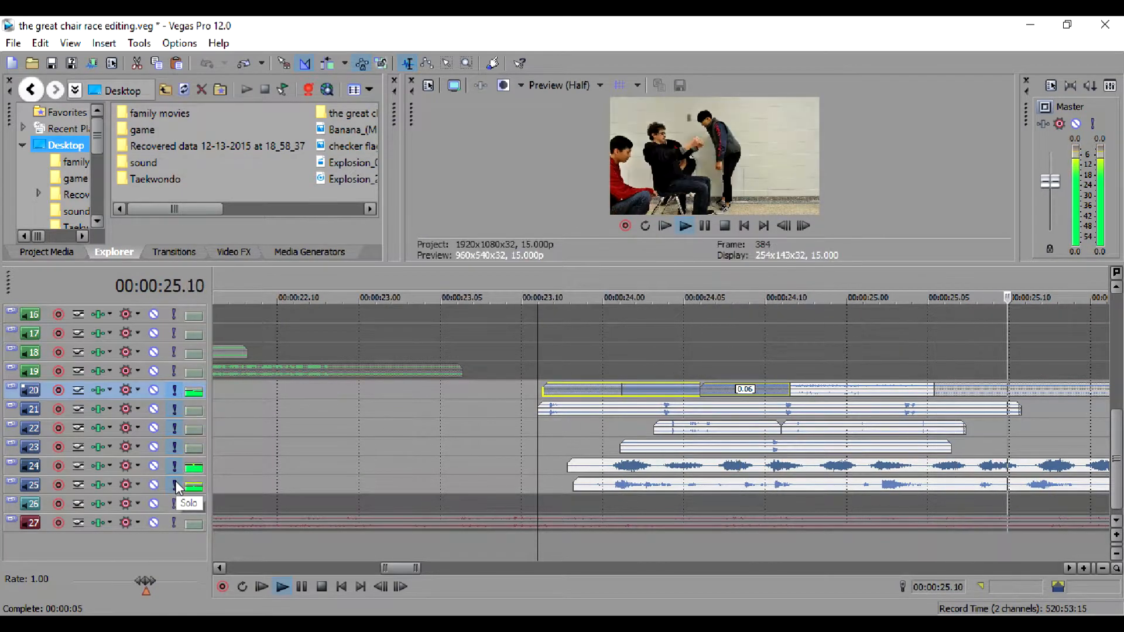
{"action": "key", "text": "space"}
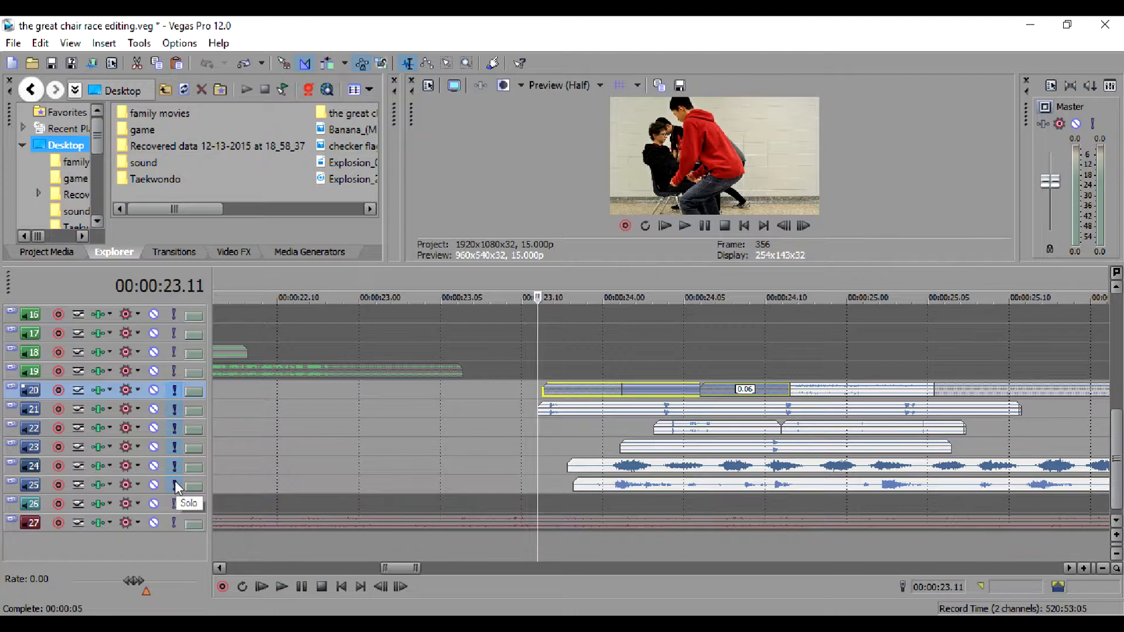
- Clear the solos on tracks 25 through 20 and play the full mix from 00:00:23.11
{"action": "left_click", "coordinate": [175, 484]}
{"action": "left_click", "coordinate": [174, 465]}
{"action": "left_click", "coordinate": [172, 446]}
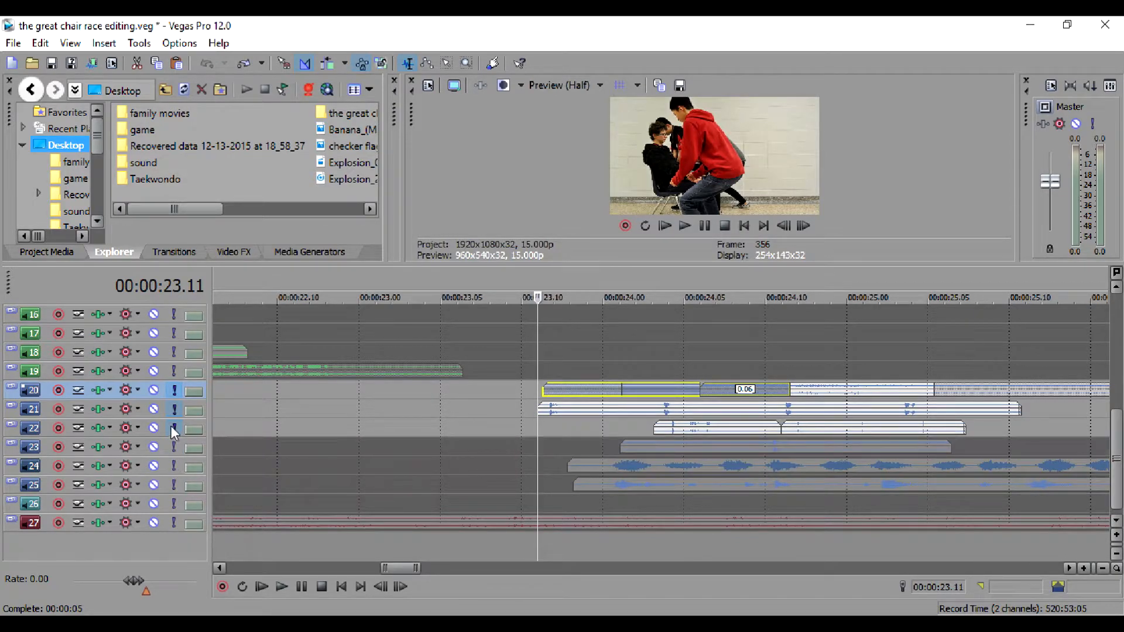
{"action": "left_click", "coordinate": [174, 428]}
{"action": "left_click", "coordinate": [173, 409]}
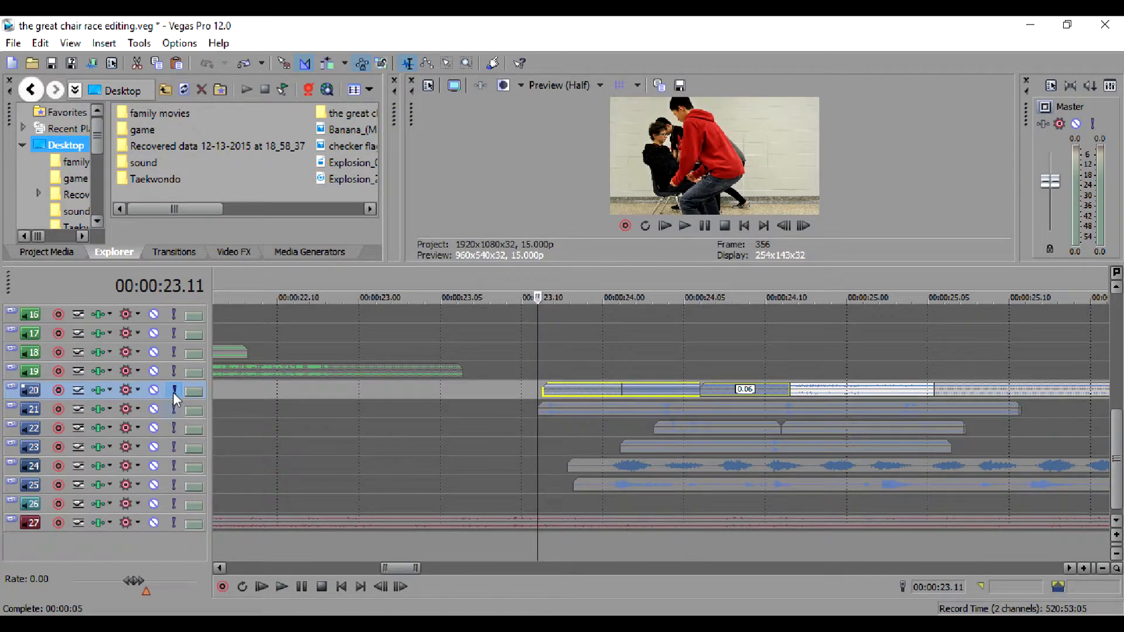
{"action": "left_click", "coordinate": [173, 392]}
{"action": "key", "text": "space"}
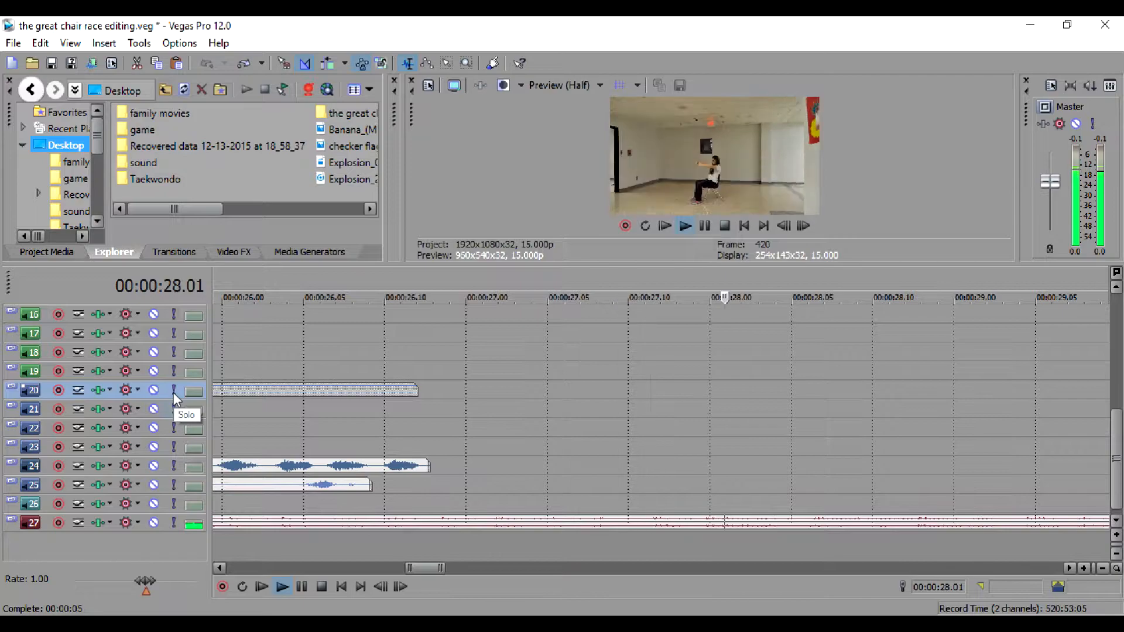
{"action": "key", "text": "space"}
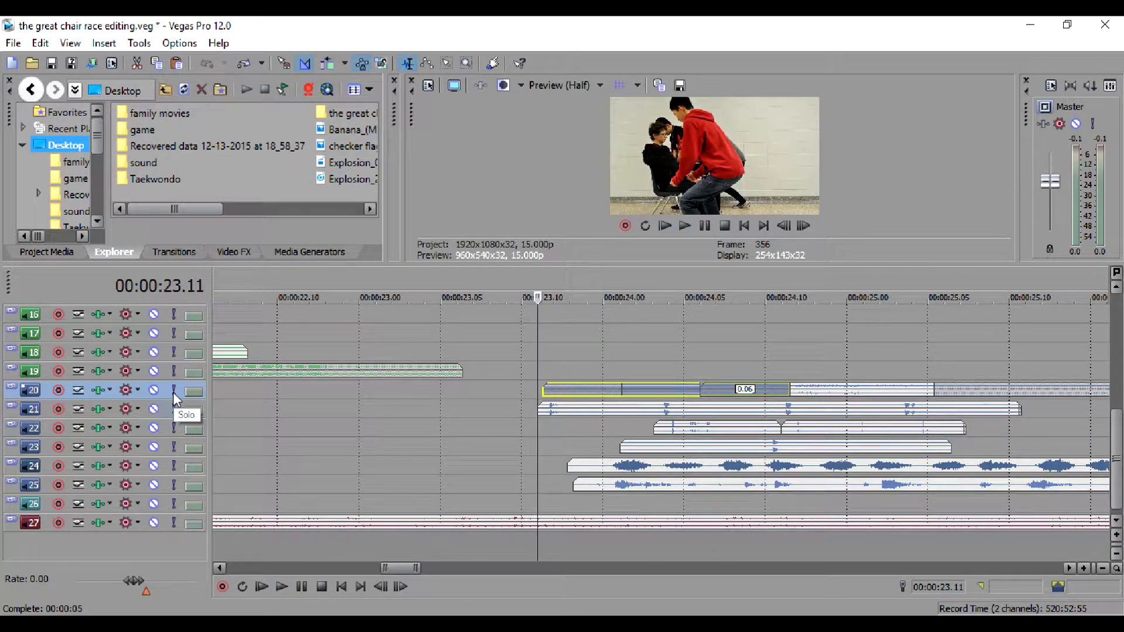
- Place the cursor at 00:01:06.01 near the events on tracks 10, 11 and 14 and play the full mix
{"action": "key", "text": "Down"}
{"action": "key", "text": "Down"}
{"action": "key", "text": "Down"}
{"action": "key", "text": "Down"}
{"action": "key", "text": "Down"}
{"action": "key", "text": "Down"}
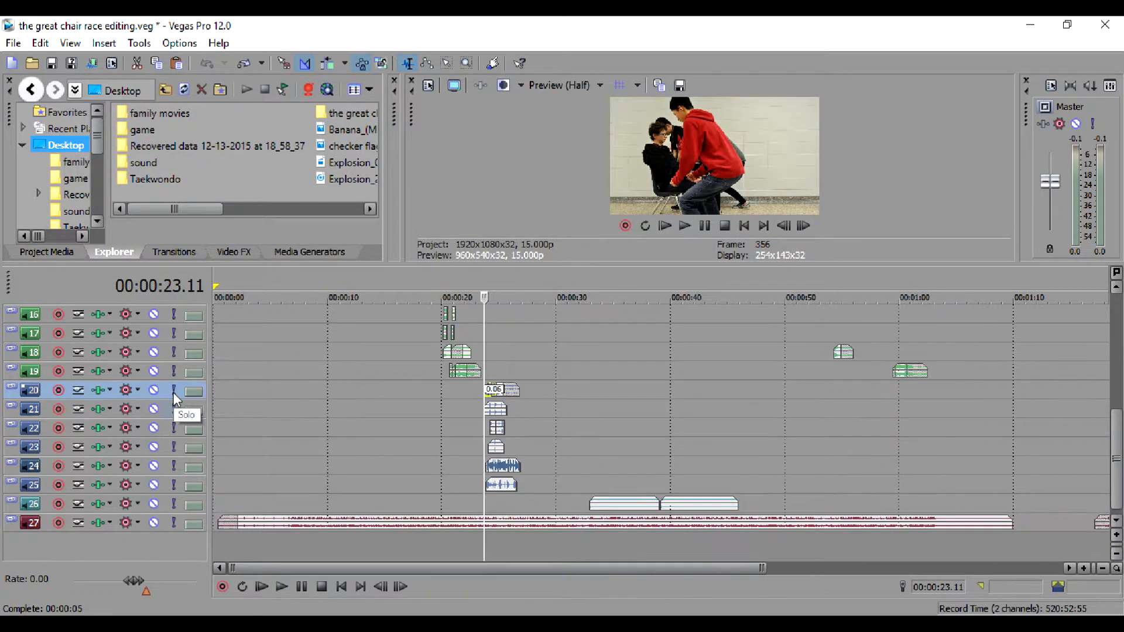
{"action": "left_click", "coordinate": [822, 462]}
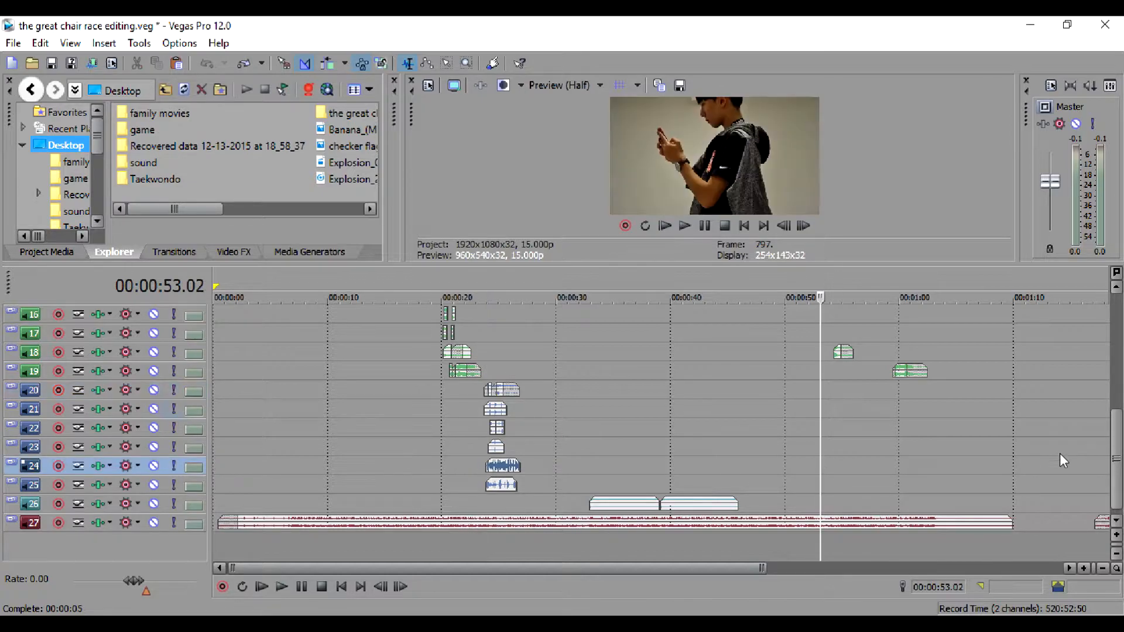
{"action": "left_click_drag", "start_coordinate": [1116, 458], "coordinate": [1118, 375]}
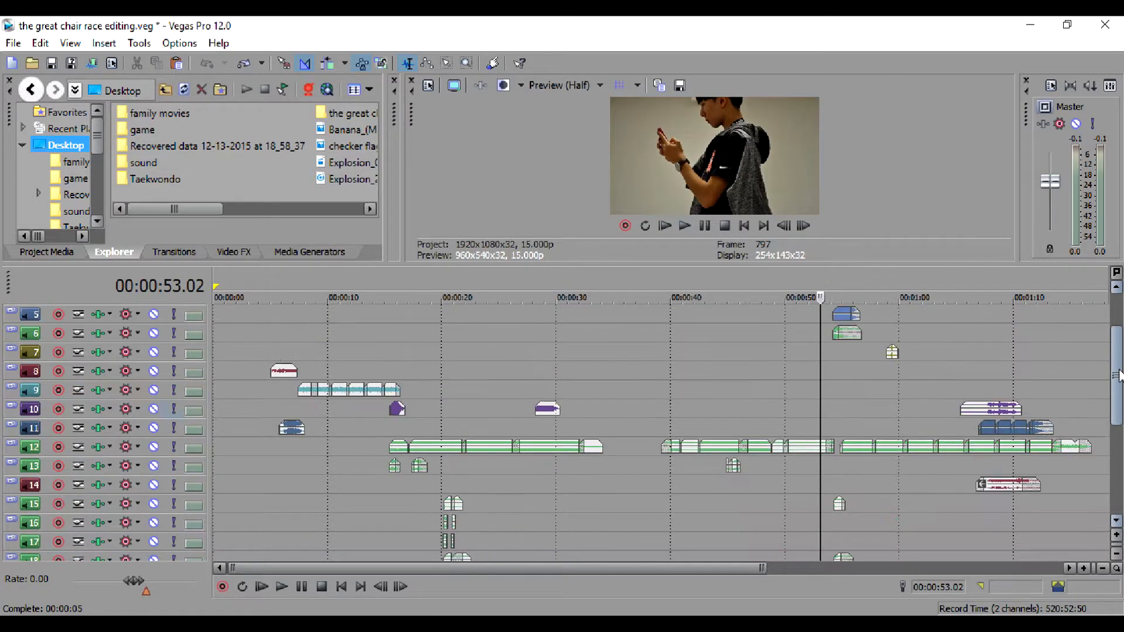
{"action": "left_click", "coordinate": [967, 360]}
{"action": "scroll", "coordinate": [967, 361], "scroll_direction": "up", "scroll_amount": 10}
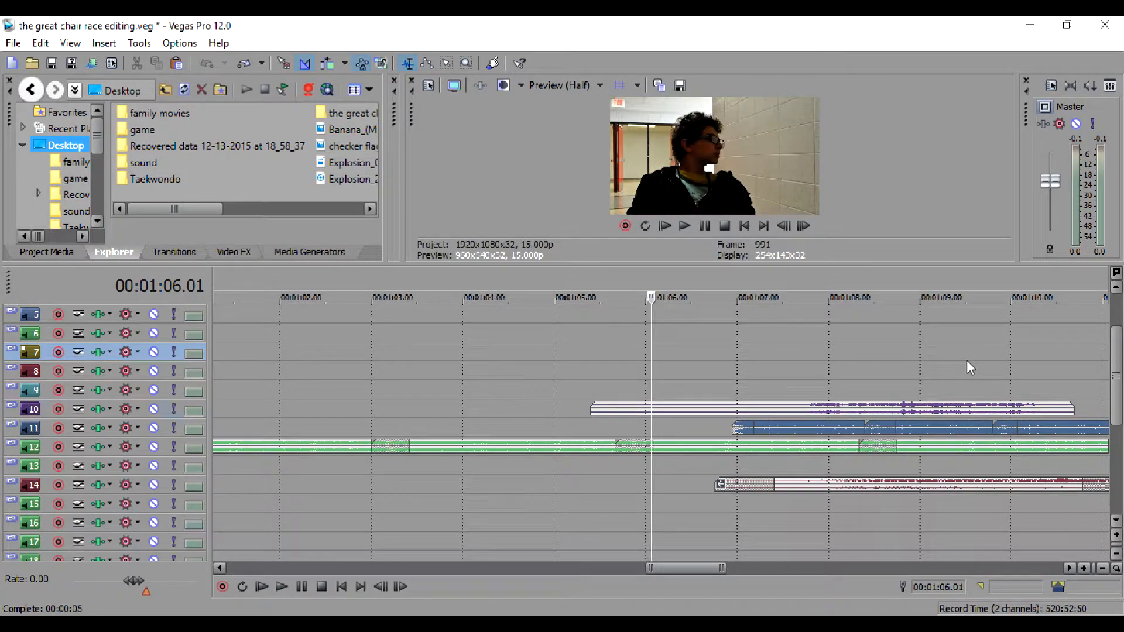
{"action": "key", "text": "space"}
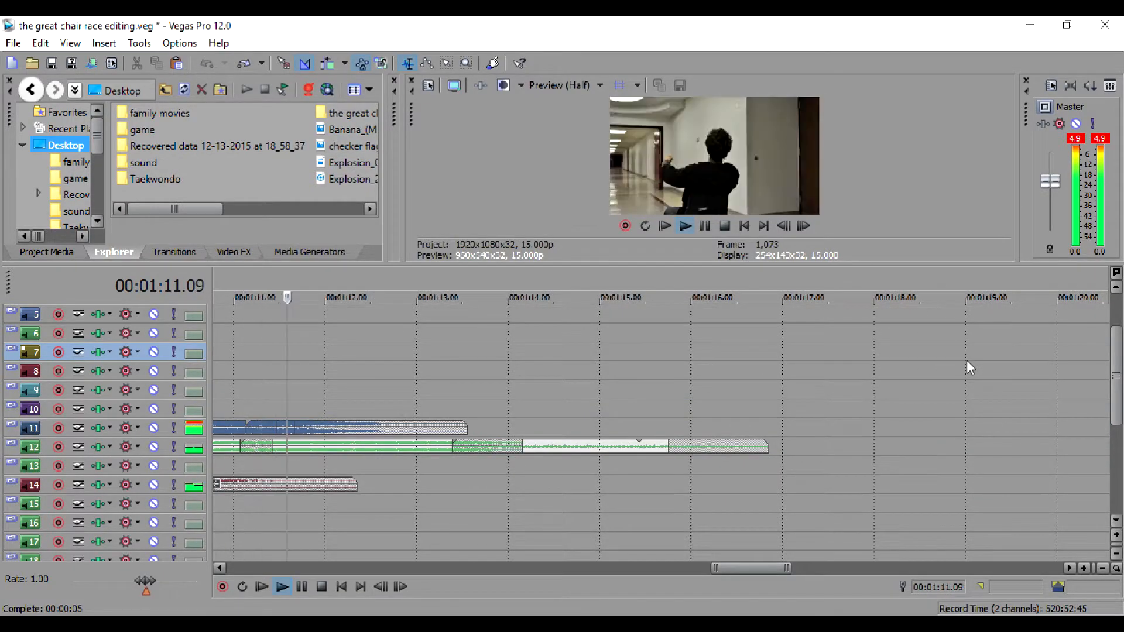
{"action": "key", "text": "space"}
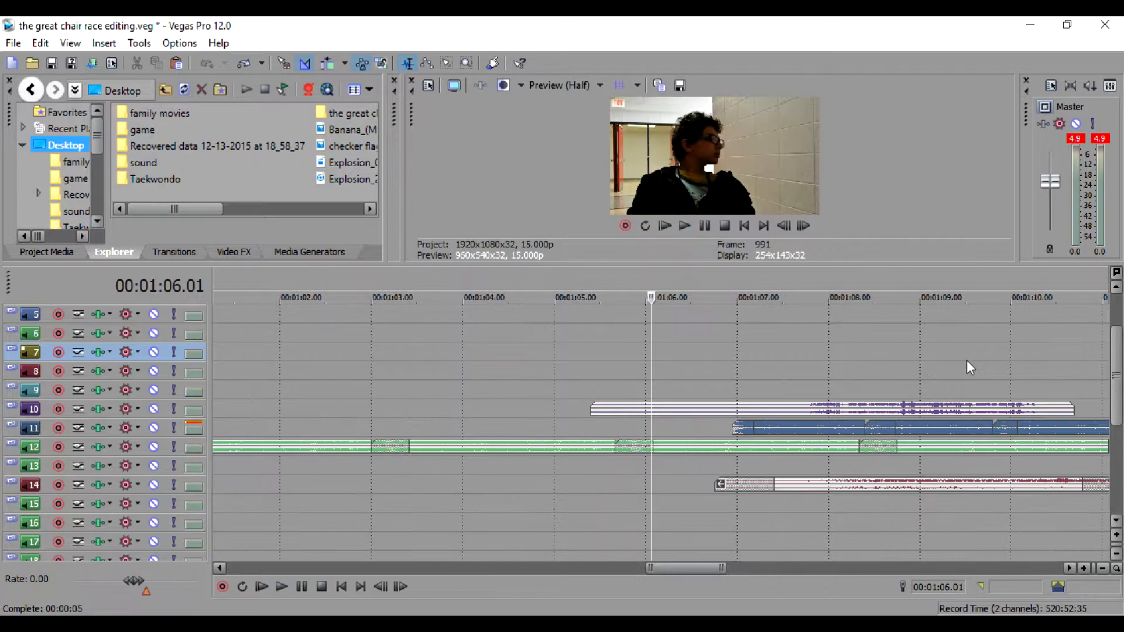
- Solo track 10, play it from 00:01:07.01, and clear its solo
{"action": "left_click", "coordinate": [742, 321]}
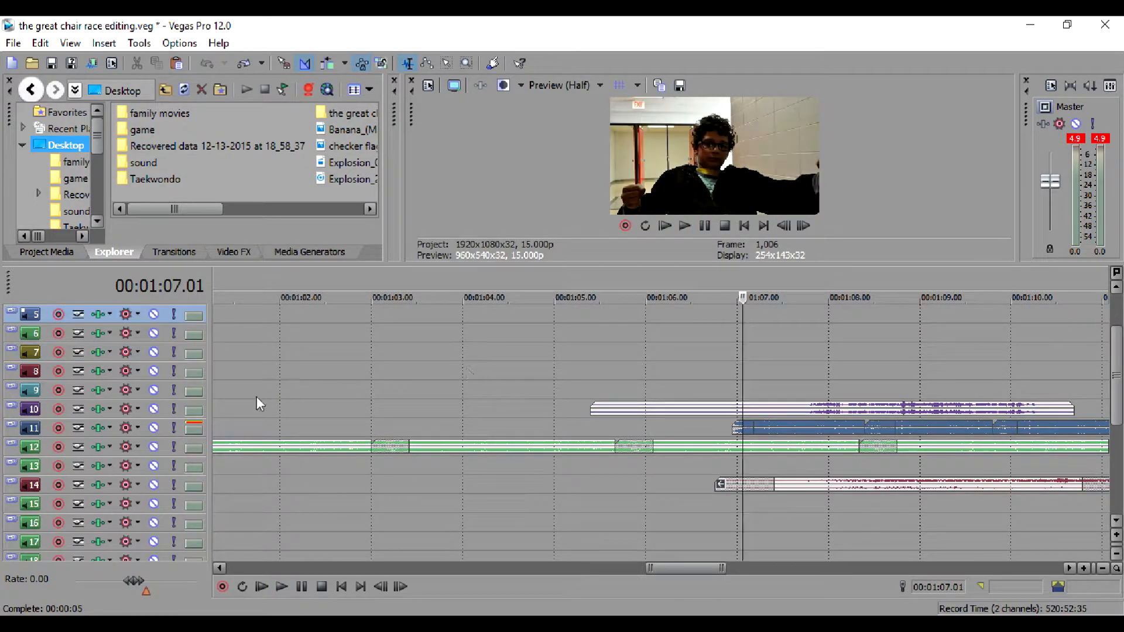
{"action": "left_click", "coordinate": [175, 410]}
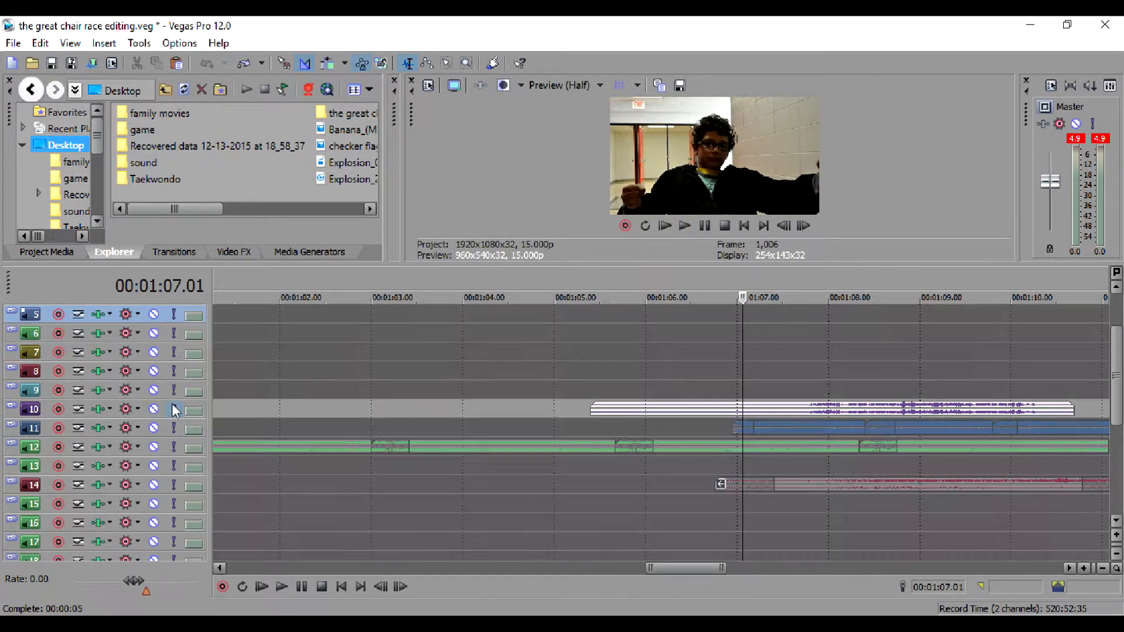
{"action": "key", "text": "space"}
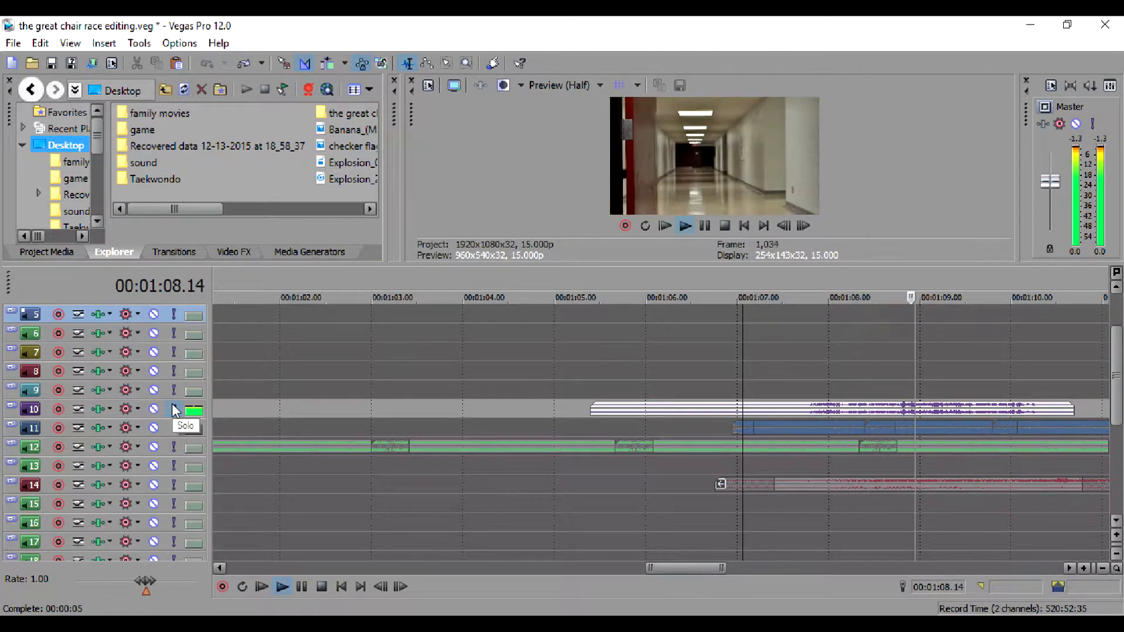
{"action": "key", "text": "space"}
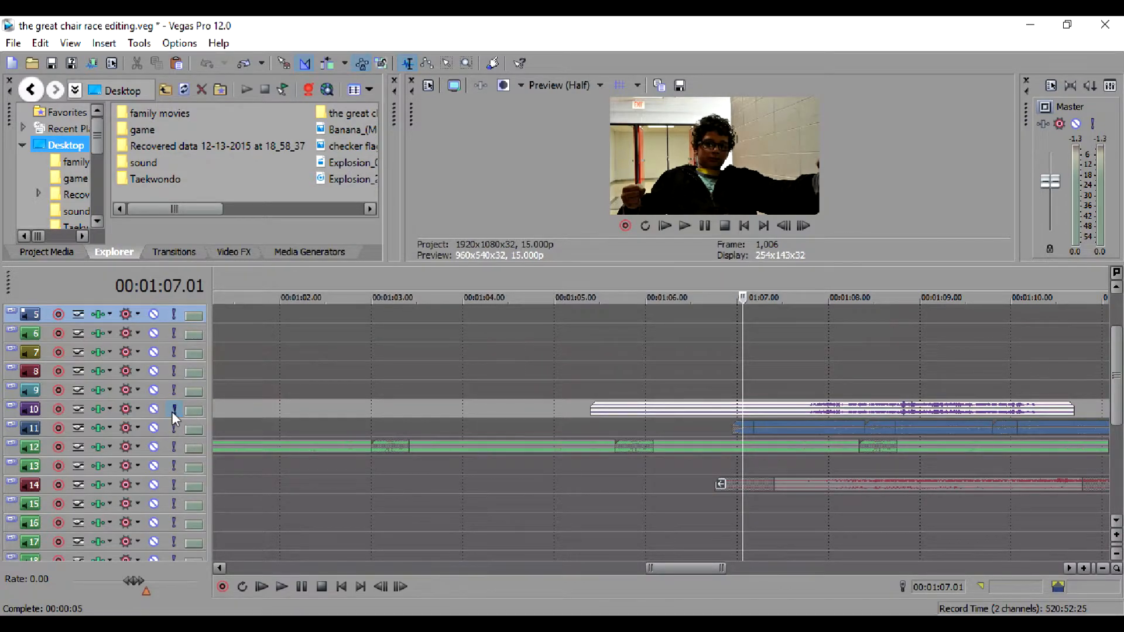
{"action": "left_click", "coordinate": [172, 411]}
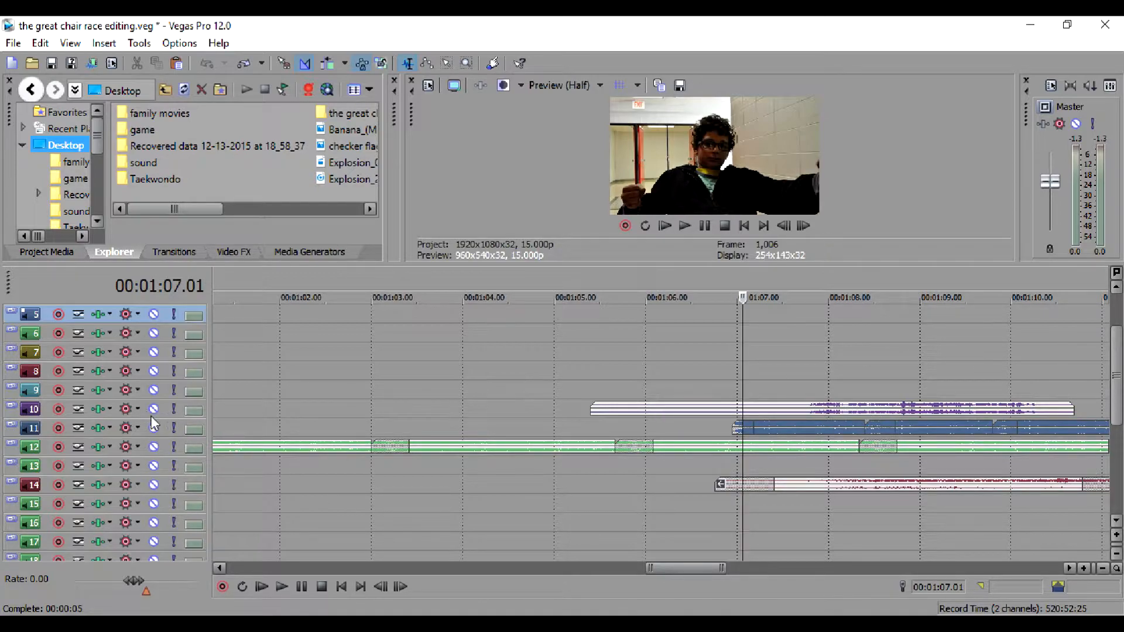
- Solo track 11 and play it on its own from 00:01:07.01
{"action": "left_click", "coordinate": [175, 428]}
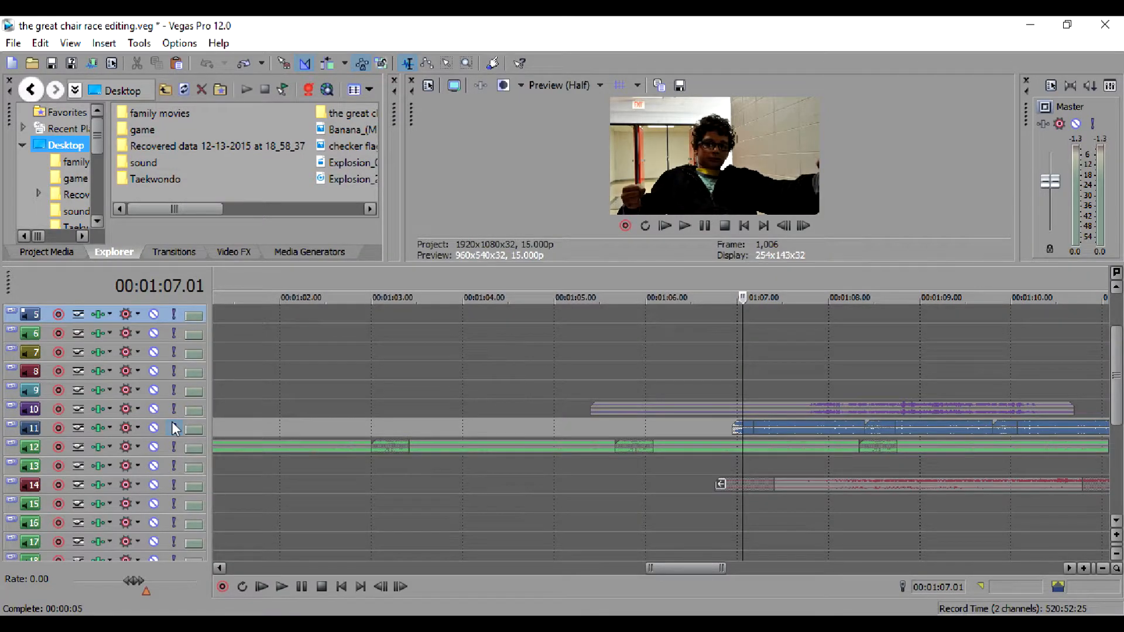
{"action": "key", "text": "space"}
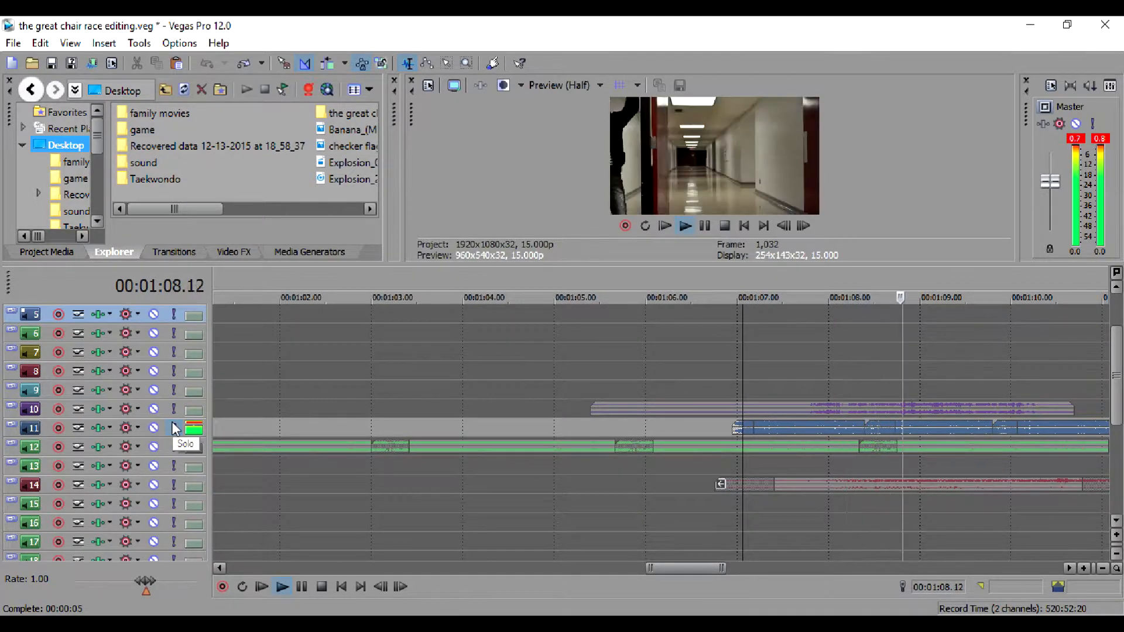
{"action": "key", "text": "space"}
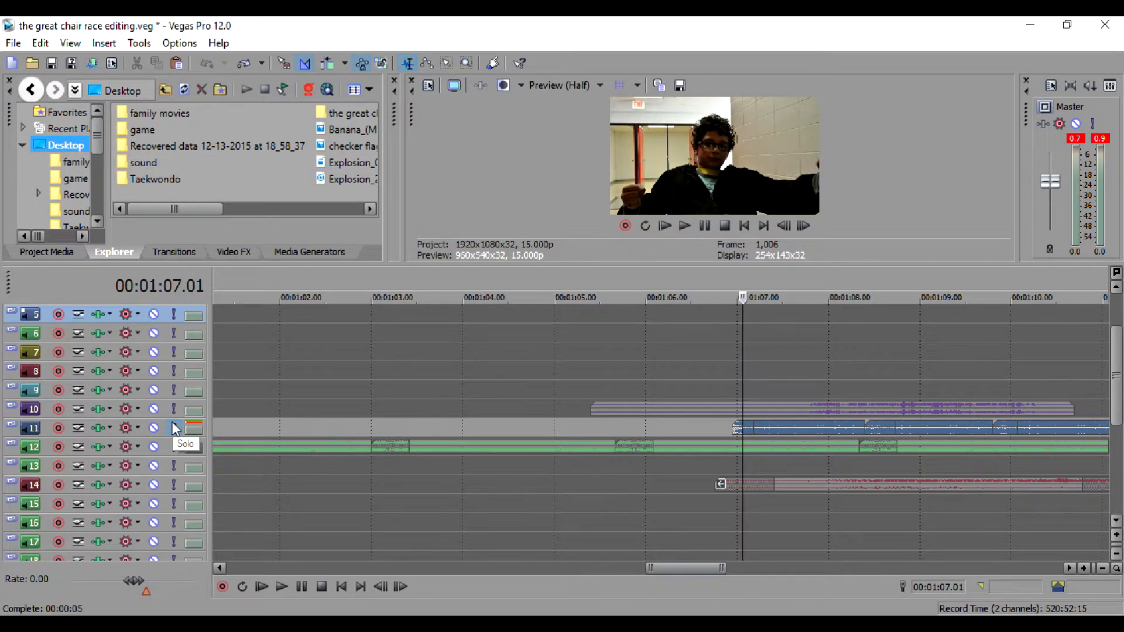
{"action": "left_click", "coordinate": [173, 428]}
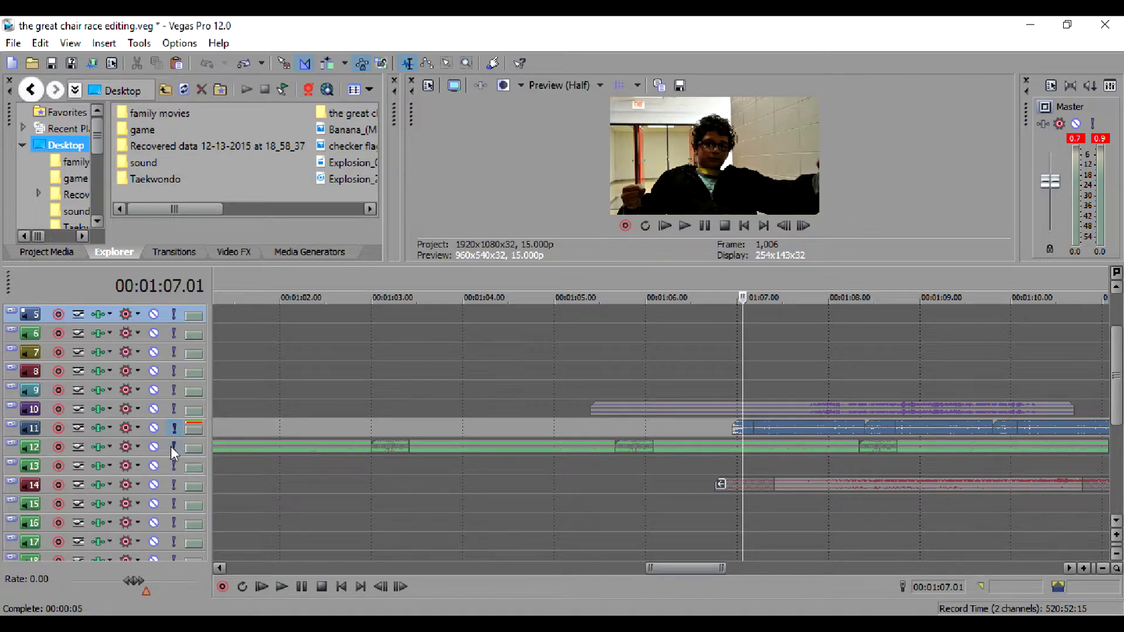
- Switch the solo from track 11 to track 12, play it from 00:01:07.01, and clear its solo
{"action": "left_click", "coordinate": [171, 445]}
{"action": "left_click", "coordinate": [174, 427]}
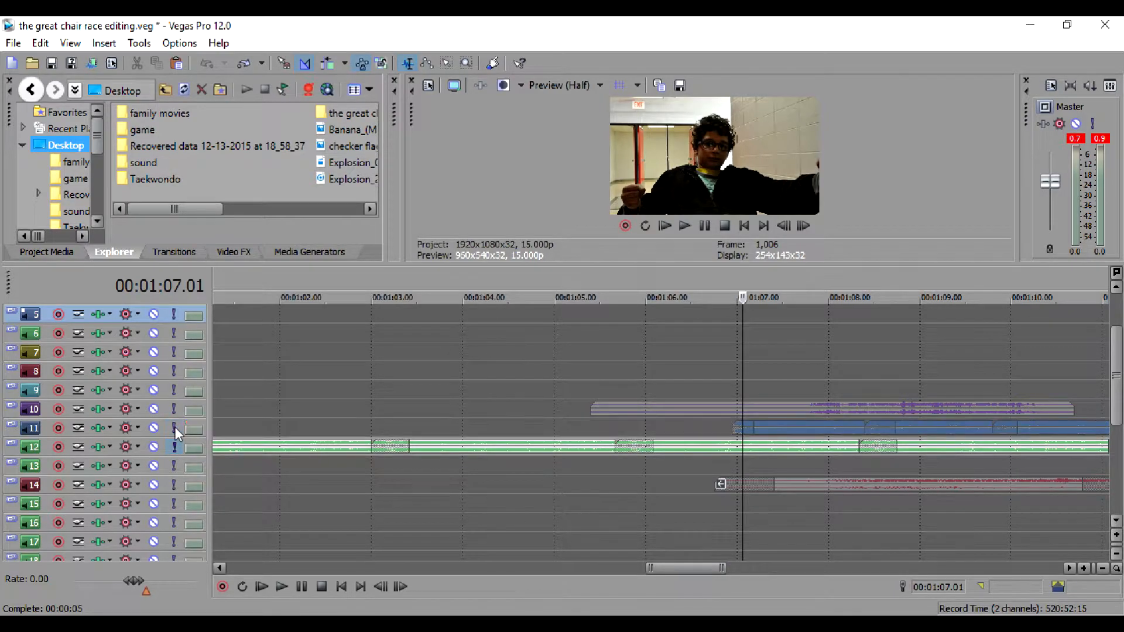
{"action": "key", "text": "space"}
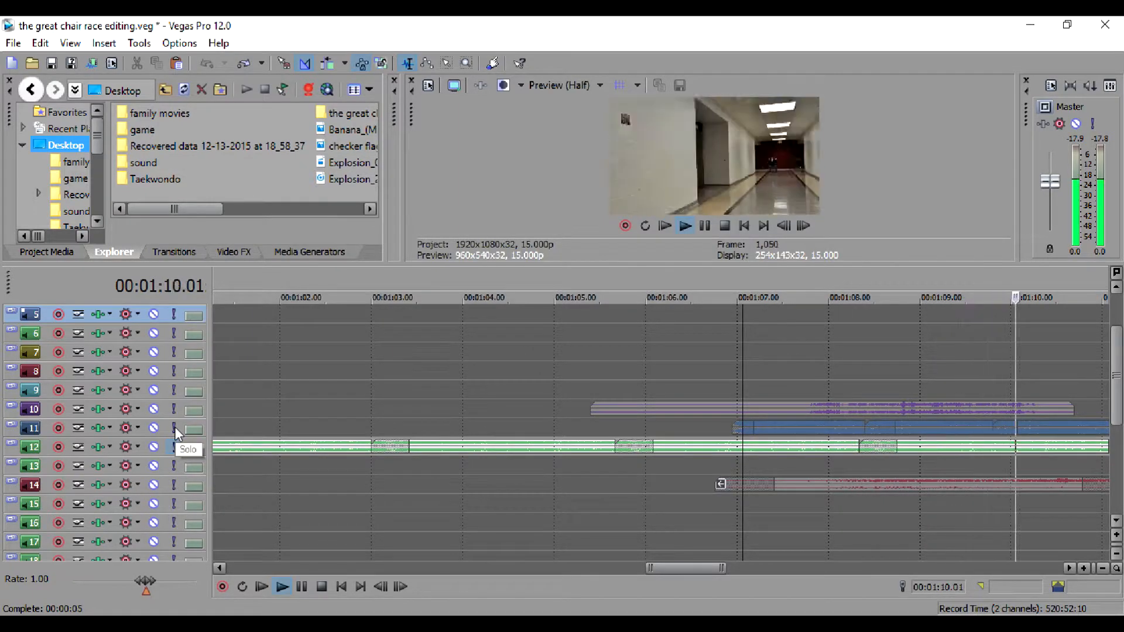
{"action": "key", "text": "space"}
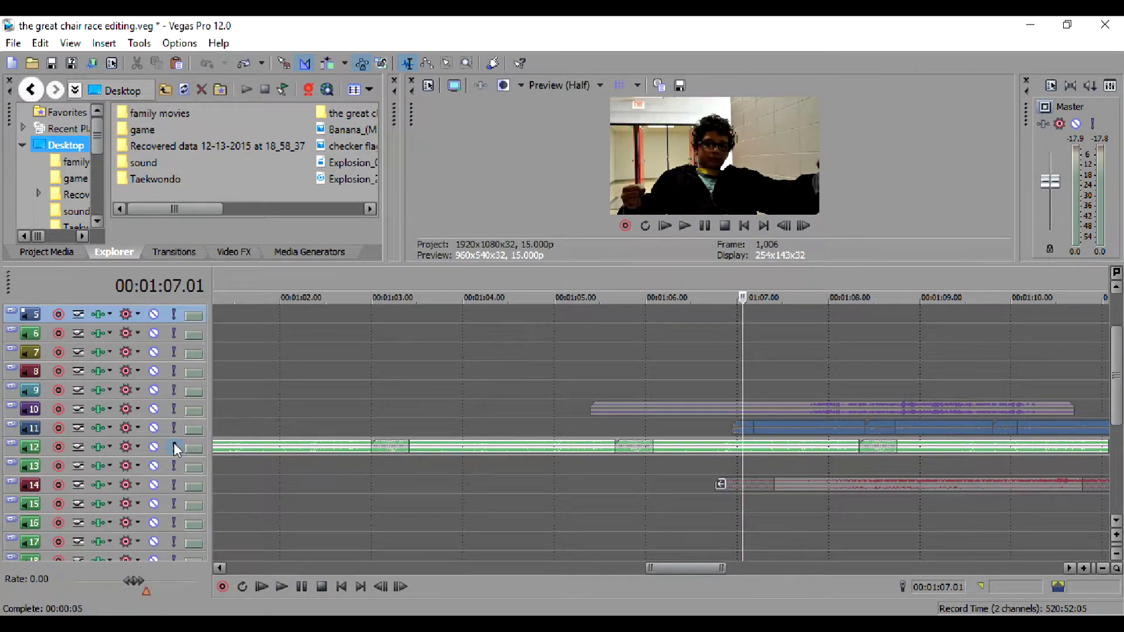
{"action": "left_click", "coordinate": [173, 447]}
- Solo track 14 and play it on its own from 00:01:07.01
{"action": "left_click", "coordinate": [174, 483]}
{"action": "key", "text": "space"}
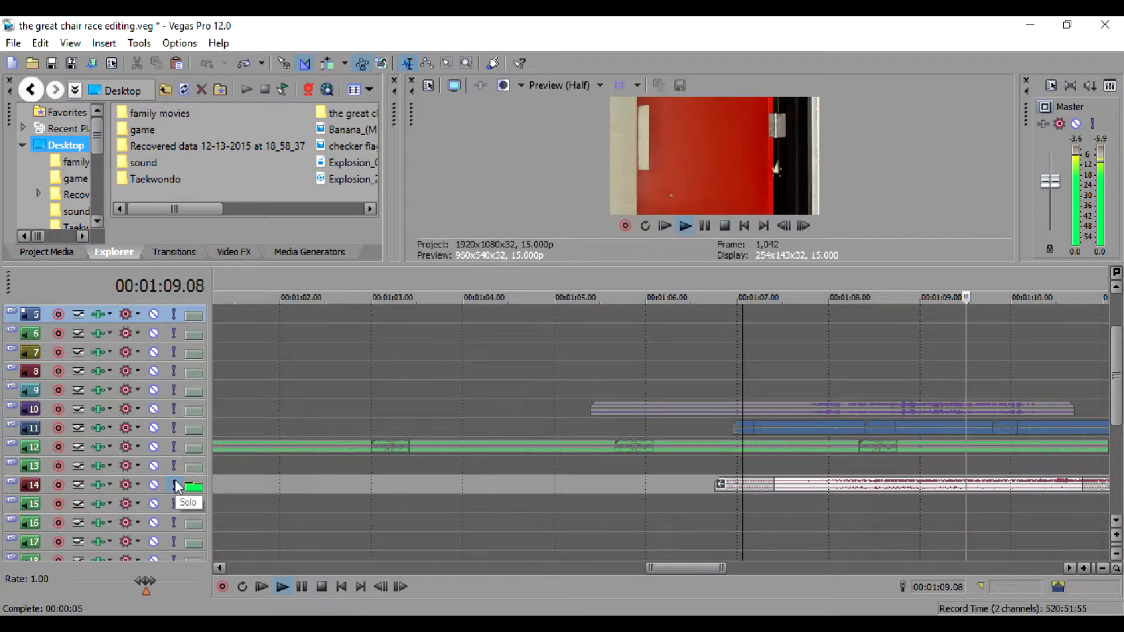
{"action": "key", "text": "space"}
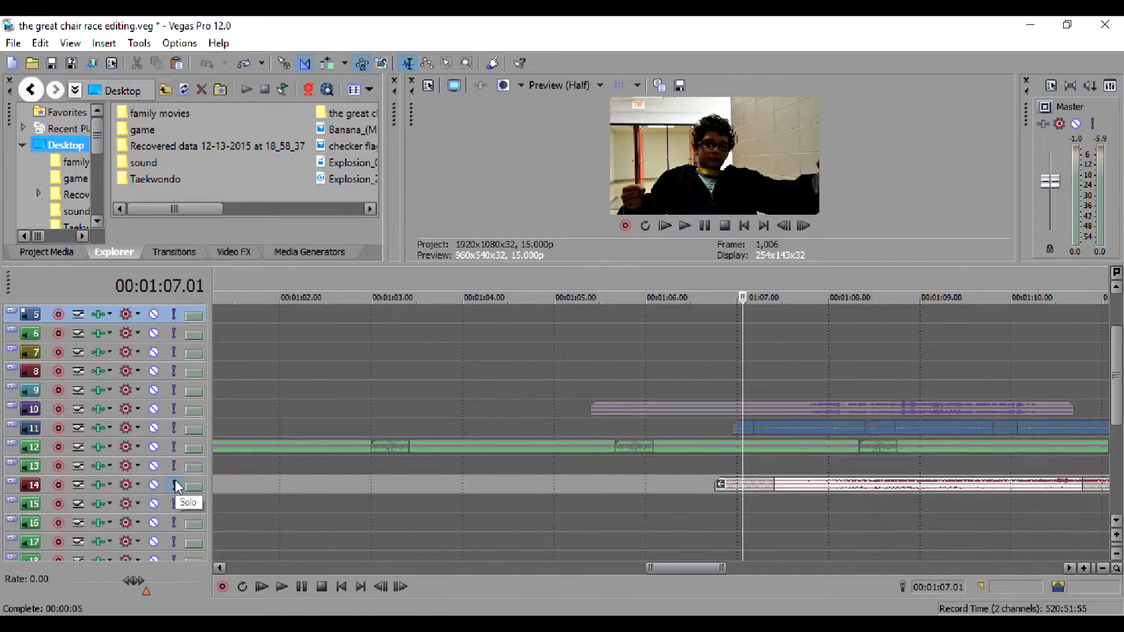
{"action": "left_click", "coordinate": [174, 483]}
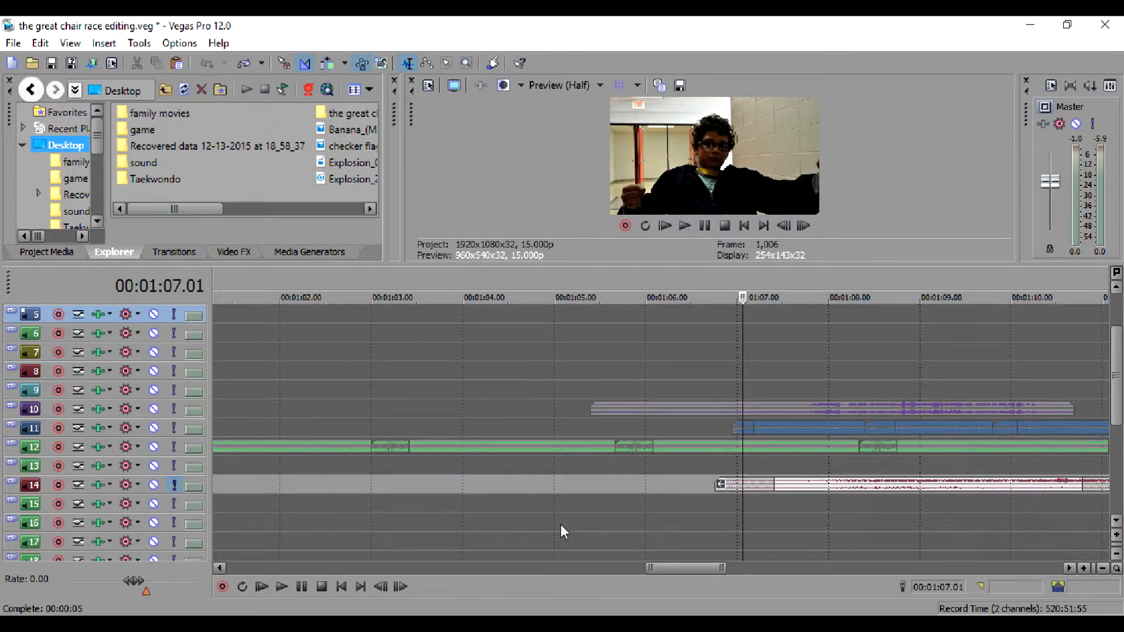
- Turn off Reverse on the track 14 event and play the unreversed sound from 00:01:06.11
{"action": "right_click", "coordinate": [808, 486]}
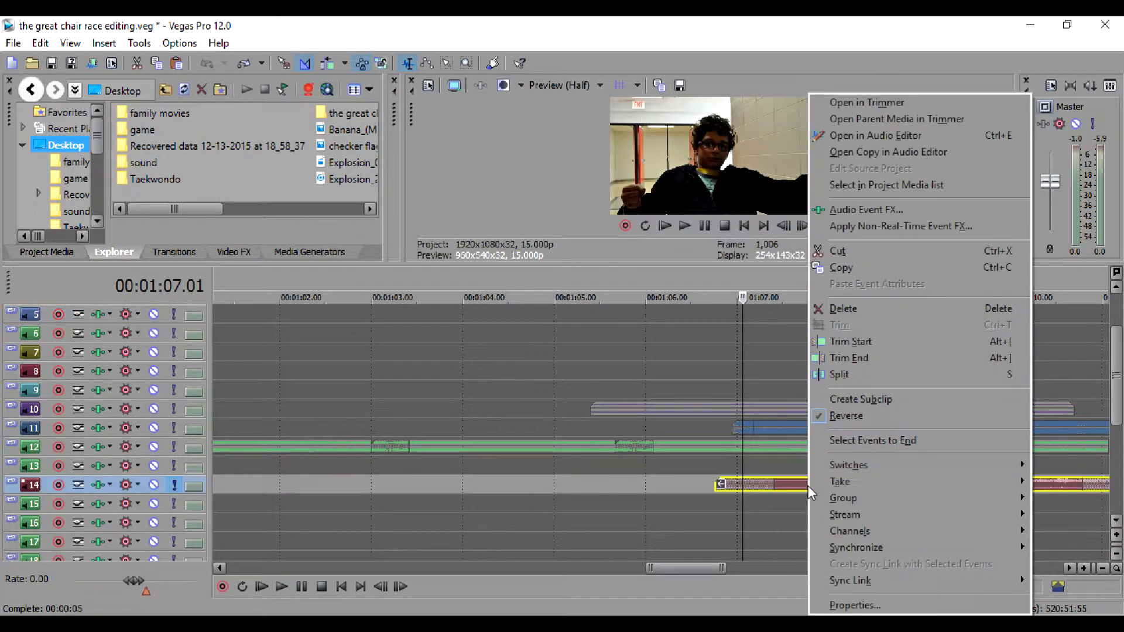
{"action": "left_click", "coordinate": [855, 416]}
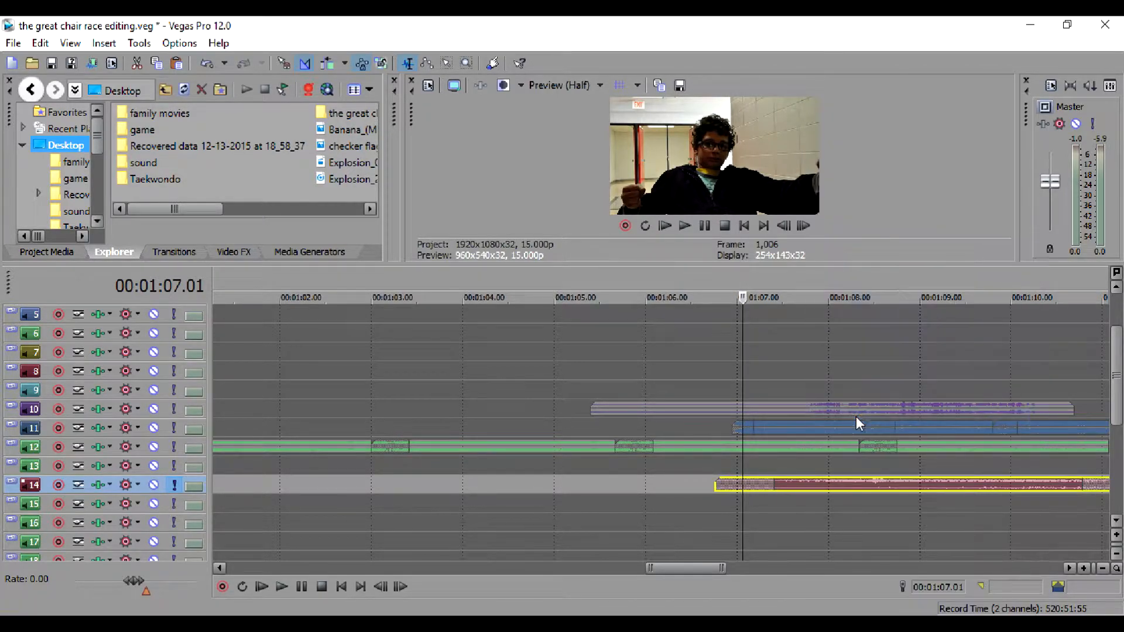
{"action": "left_click", "coordinate": [719, 475]}
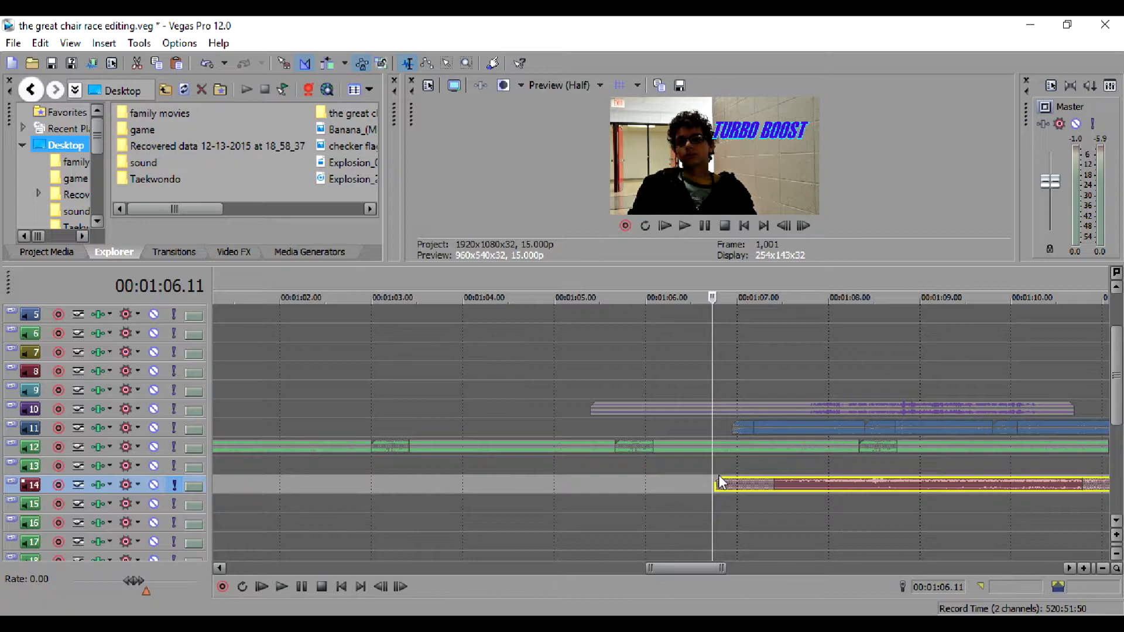
{"action": "key", "text": "space"}
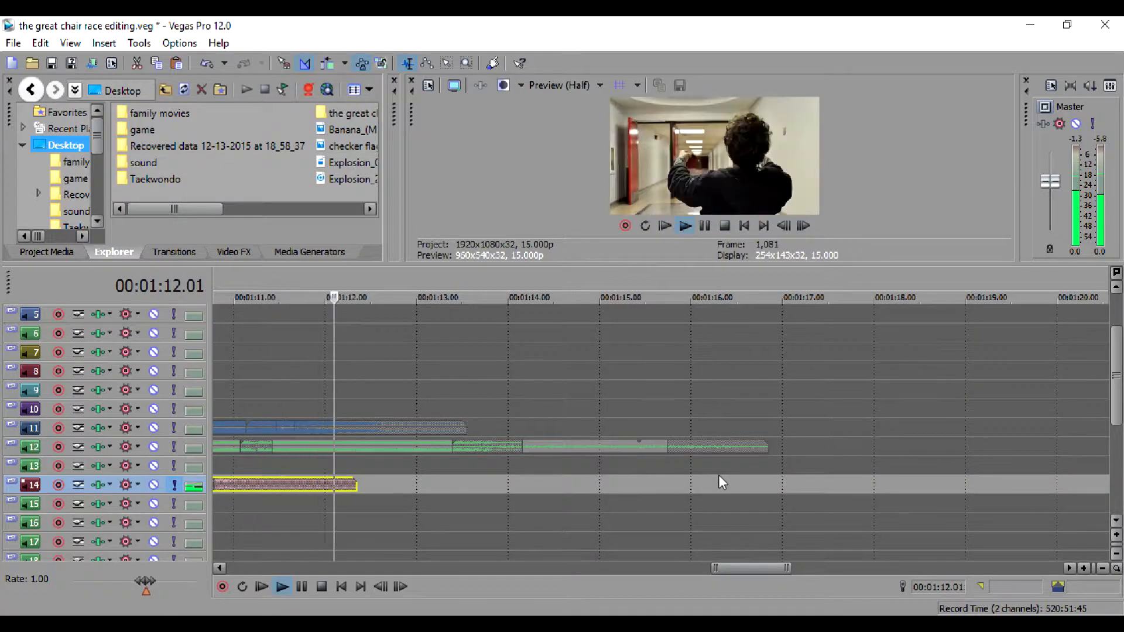
{"action": "key", "text": "space"}
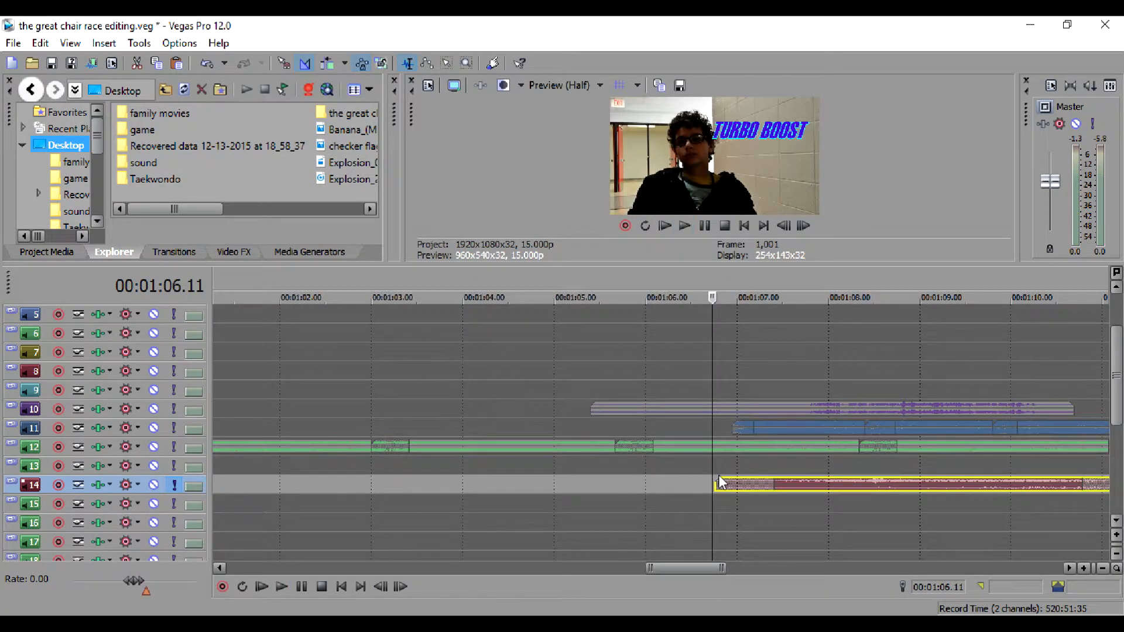
- Reverse the track 14 event again and play it from 00:01:06.11
{"action": "right_click", "coordinate": [764, 483]}
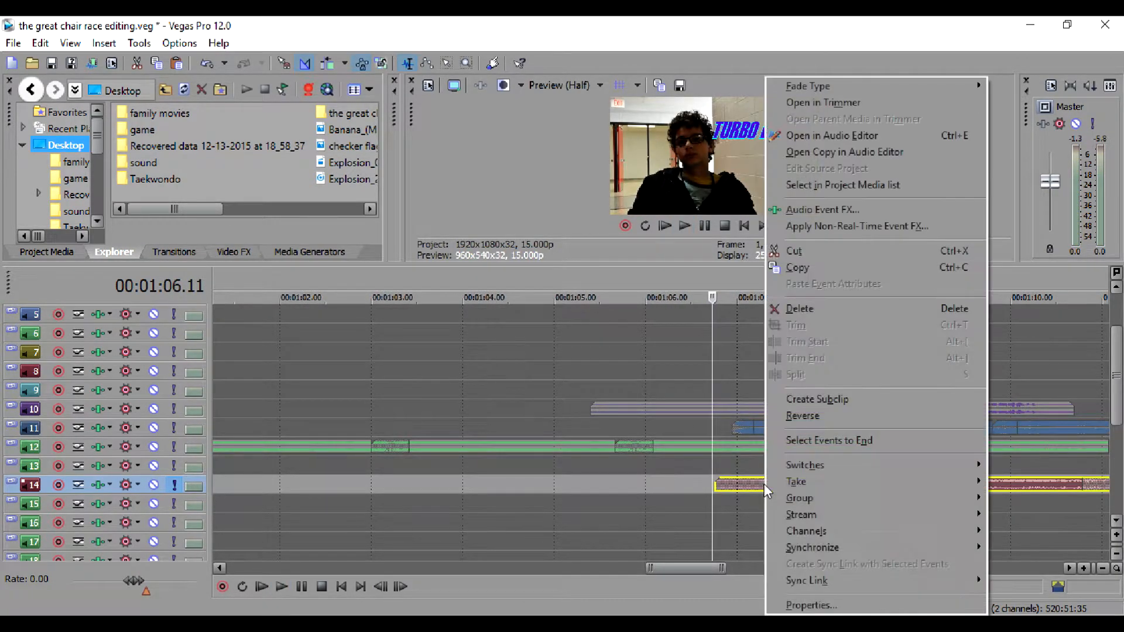
{"action": "left_click", "coordinate": [820, 416]}
{"action": "key", "text": "space"}
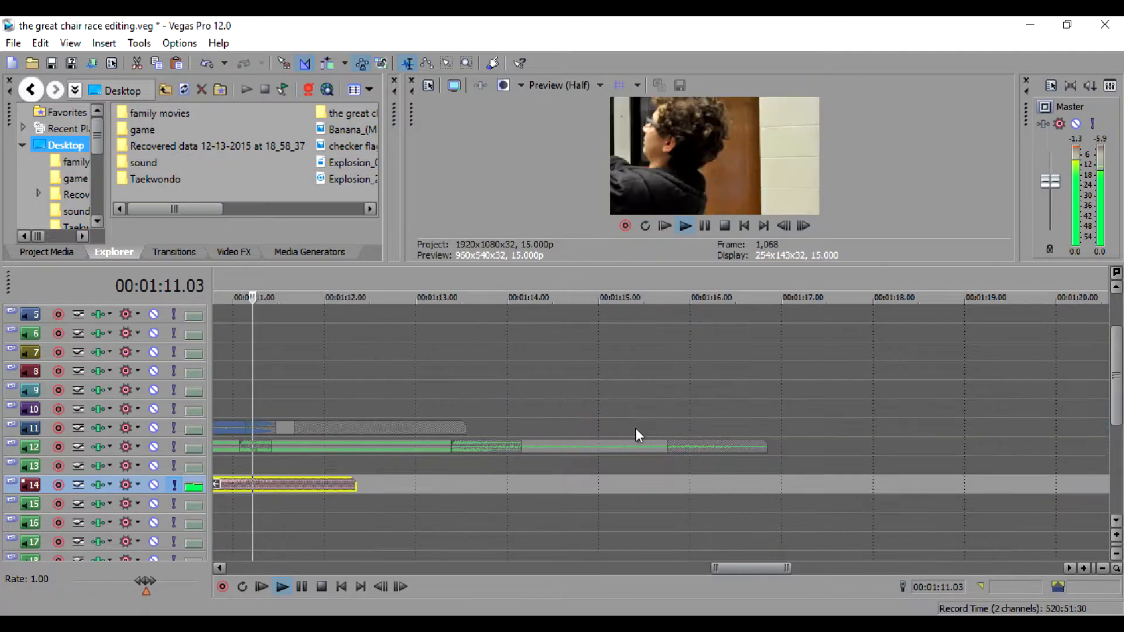
{"action": "key", "text": "space"}
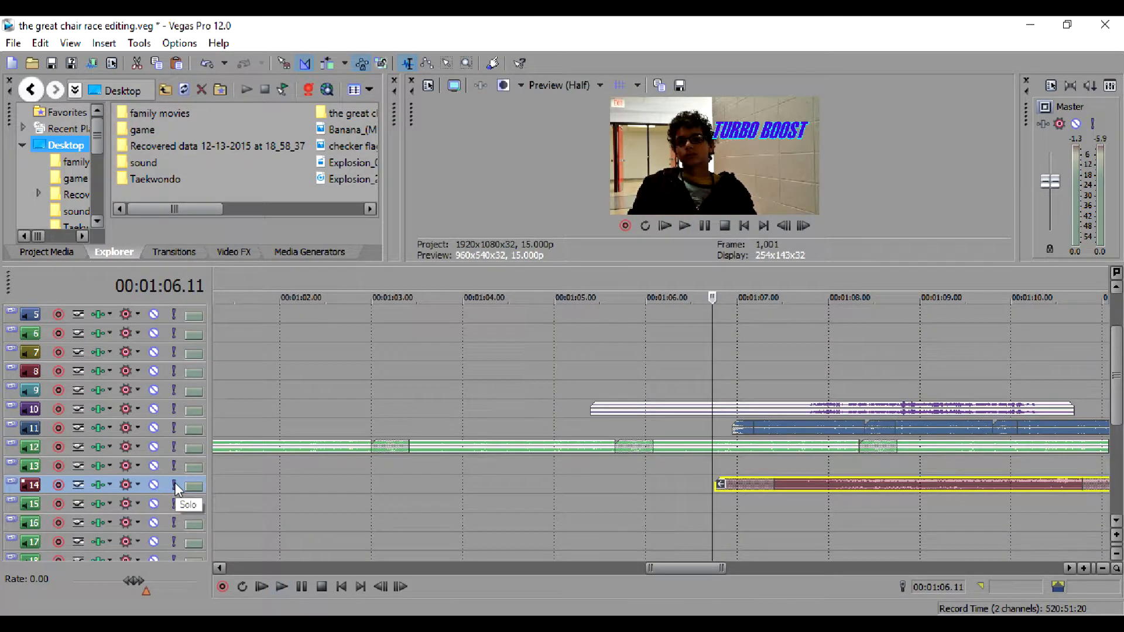
- Solo track 10 and play it from 00:01:06.11, then add track 11 to the solo and play both together
{"action": "left_click", "coordinate": [174, 409]}
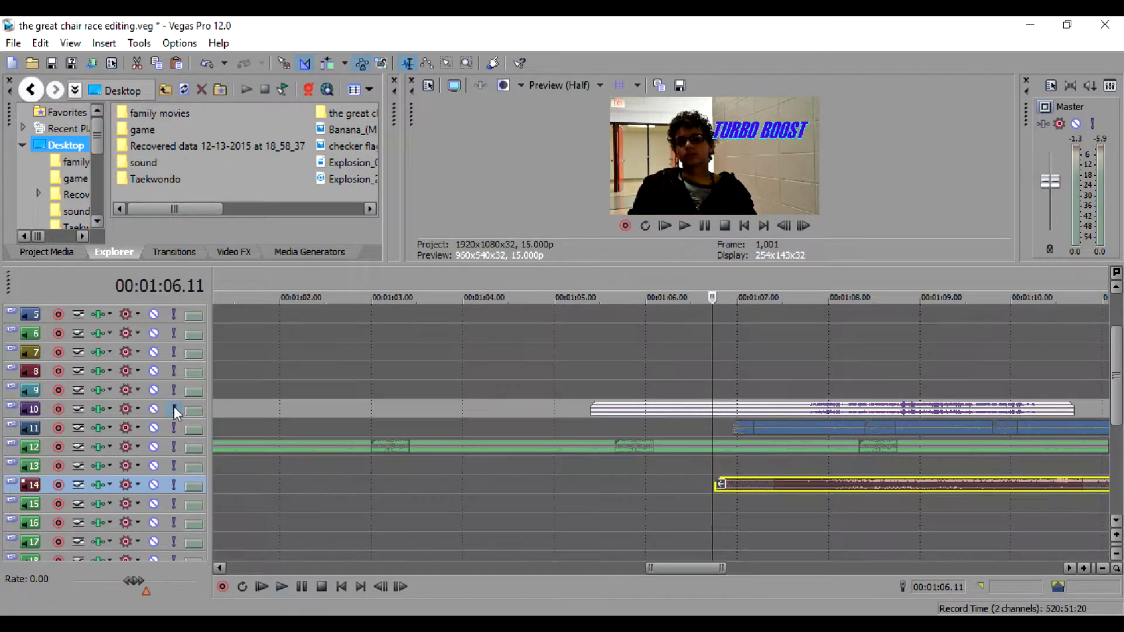
{"action": "key", "text": "space"}
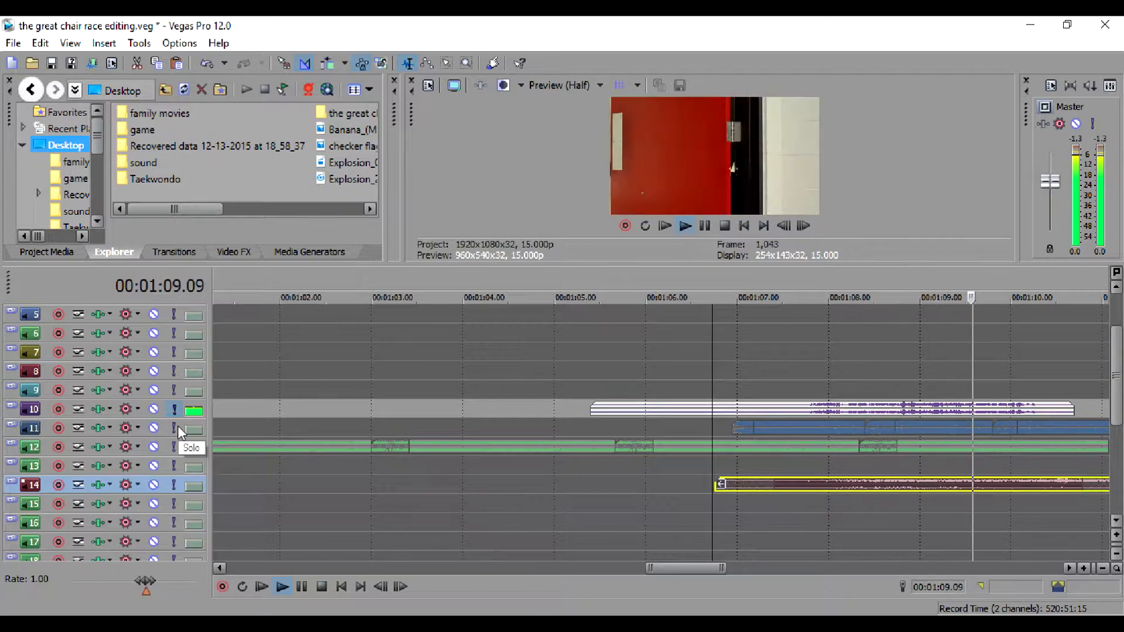
{"action": "key", "text": "space"}
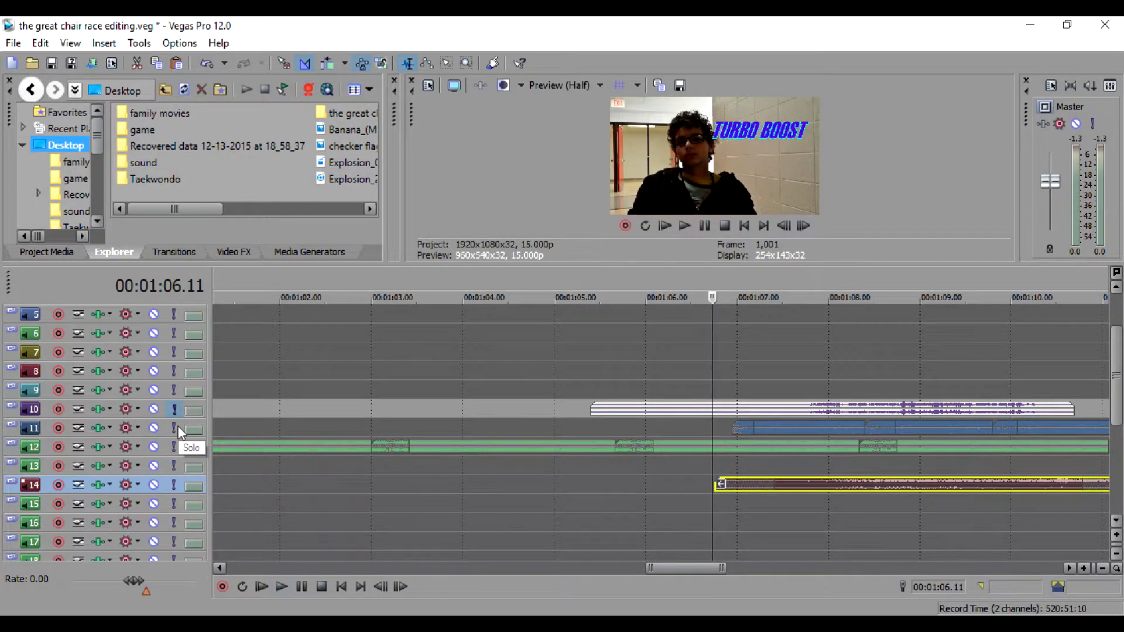
{"action": "left_click", "coordinate": [175, 428]}
{"action": "key", "text": "space"}
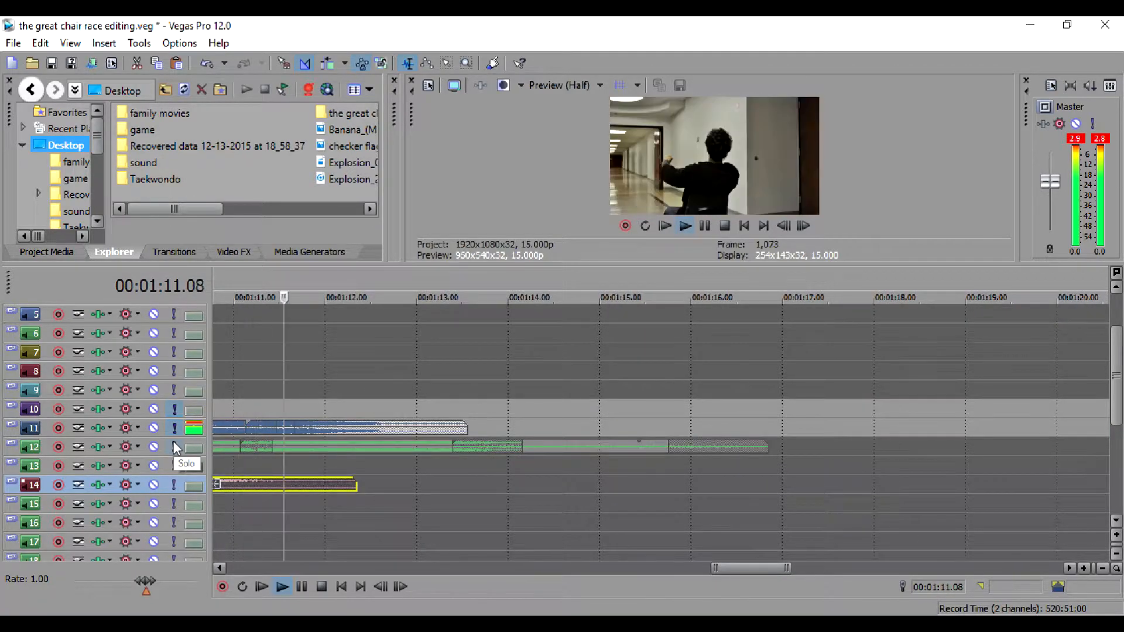
{"action": "key", "text": "space"}
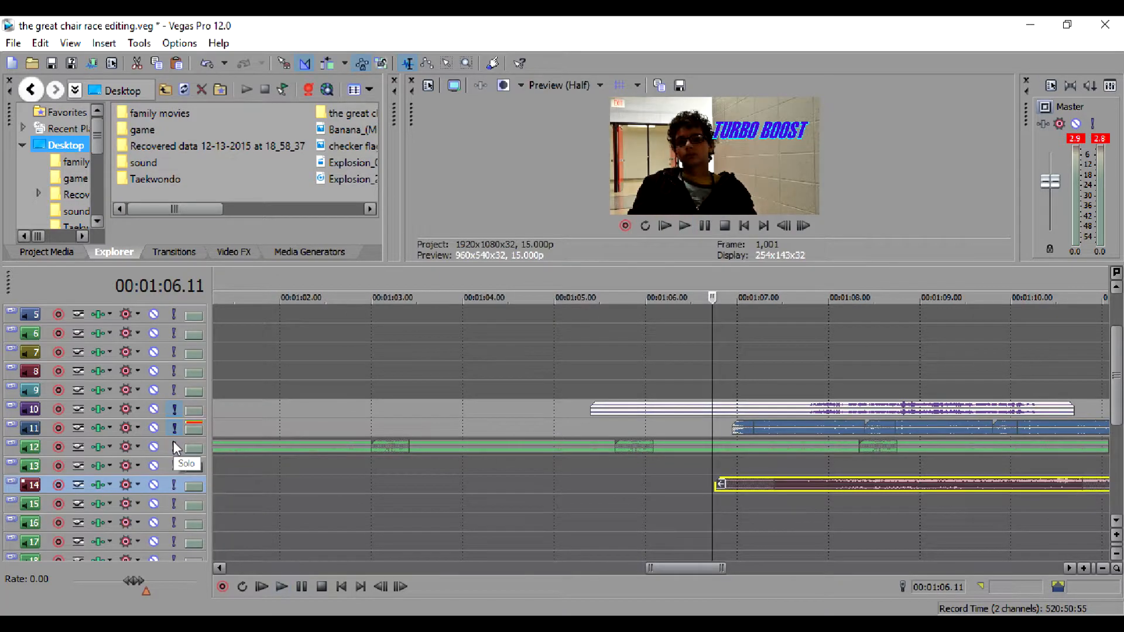
- Add tracks 12 and 14 to the soloed group one by one, playing the layered sound from 00:01:06.11 each time
{"action": "key", "text": "space"}
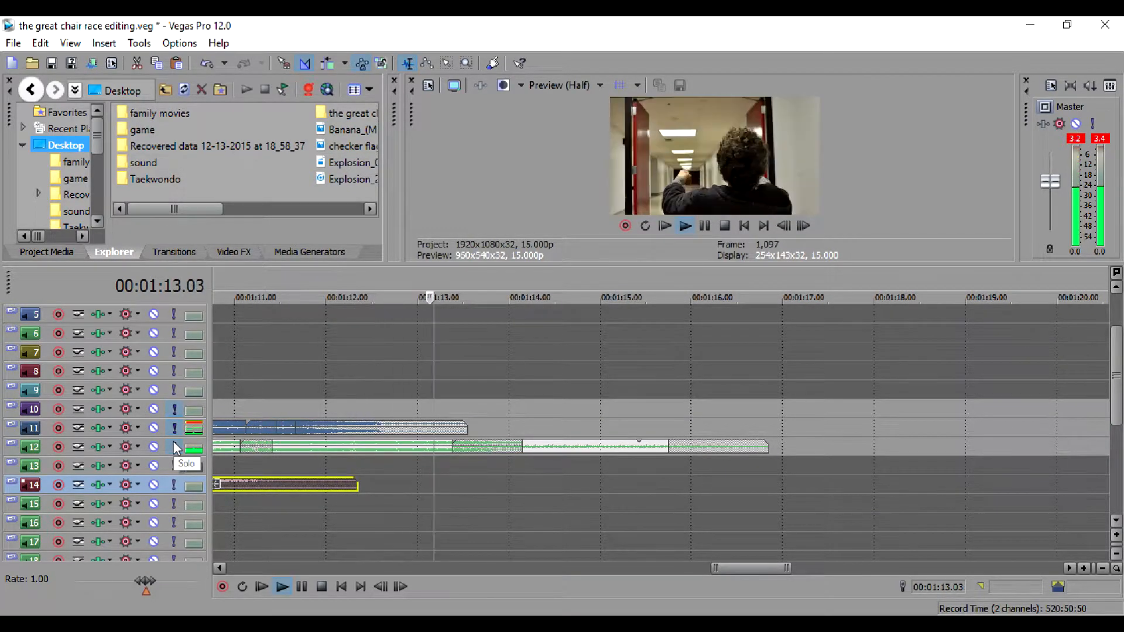
{"action": "key", "text": "space"}
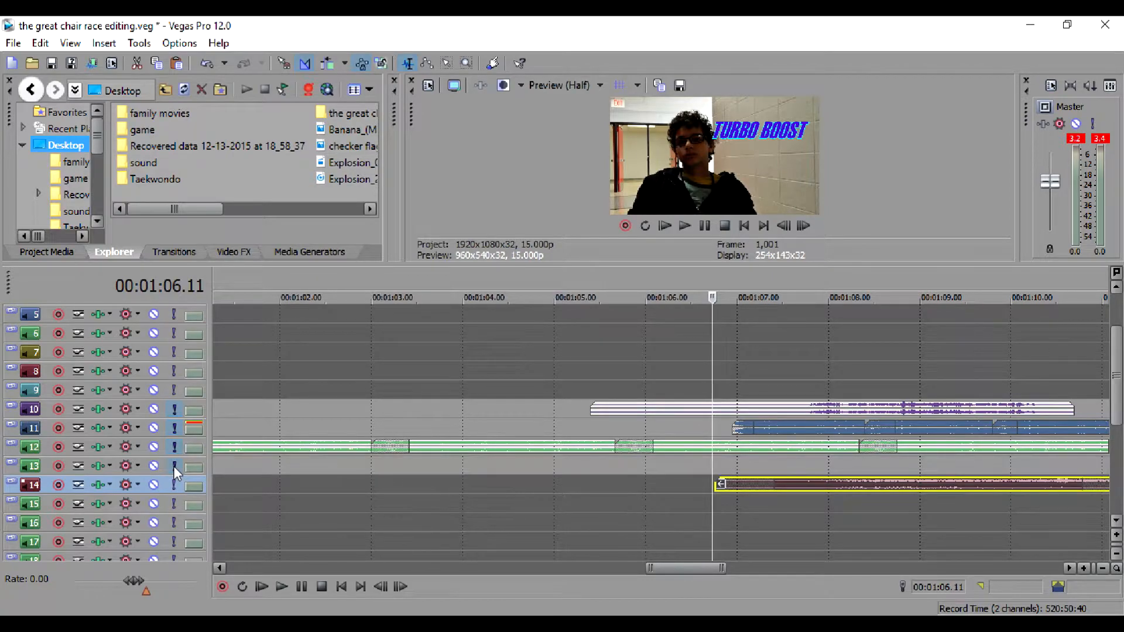
{"action": "key", "text": "space"}
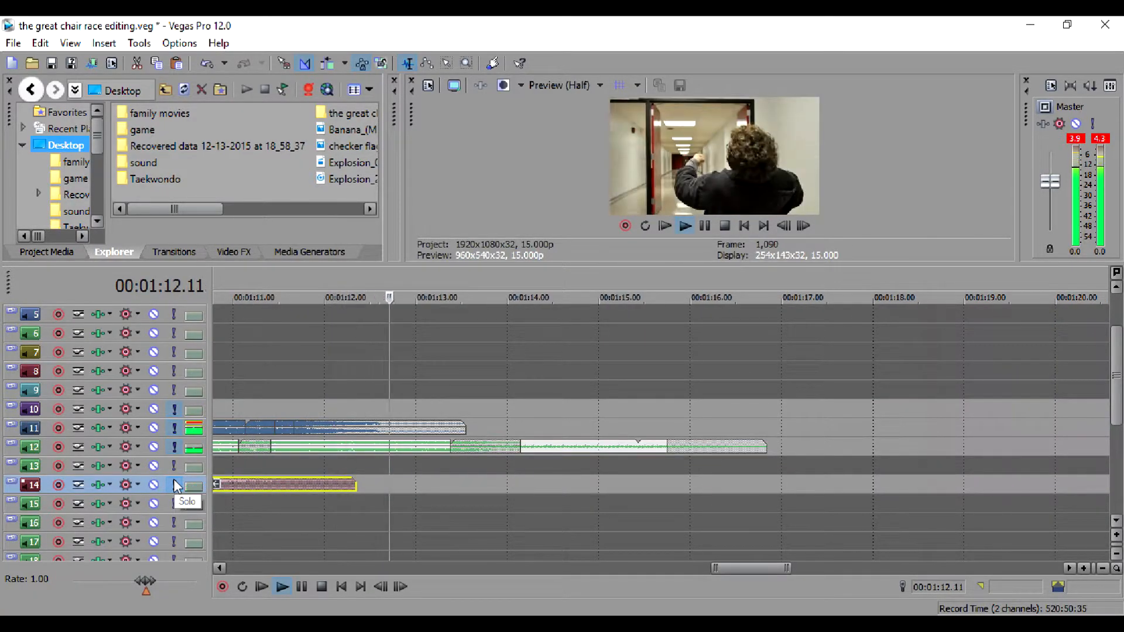
{"action": "key", "text": "space"}
- Clear the solos on tracks 14, 12, 11 and 10 and play the full mix from 00:01:06.11
{"action": "left_click", "coordinate": [174, 485]}
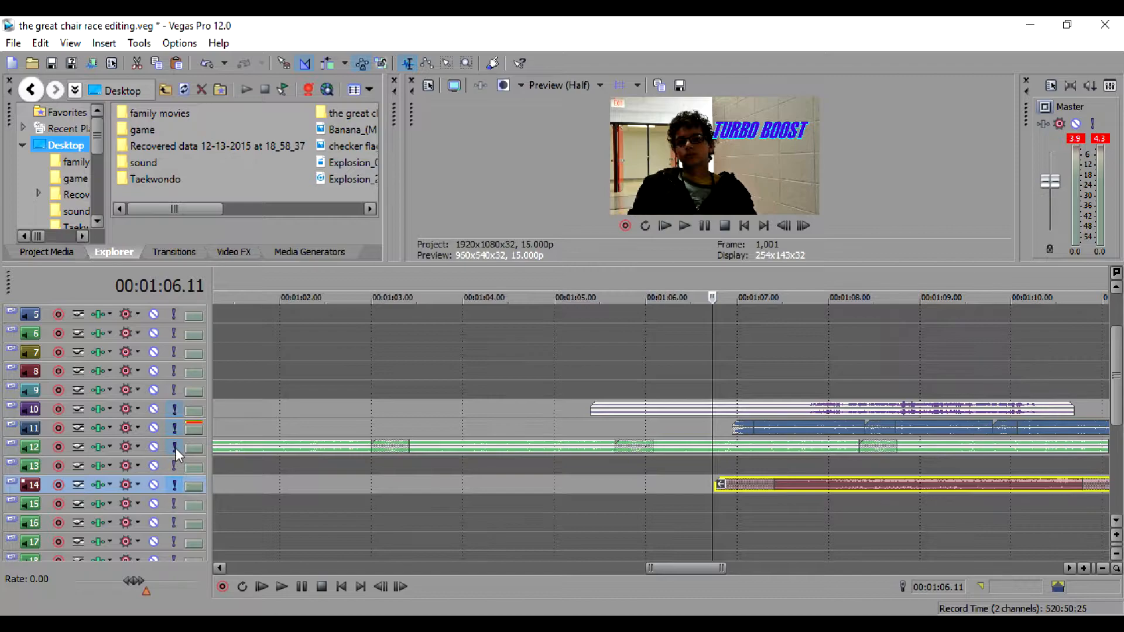
{"action": "left_click", "coordinate": [174, 447]}
{"action": "left_click", "coordinate": [175, 428]}
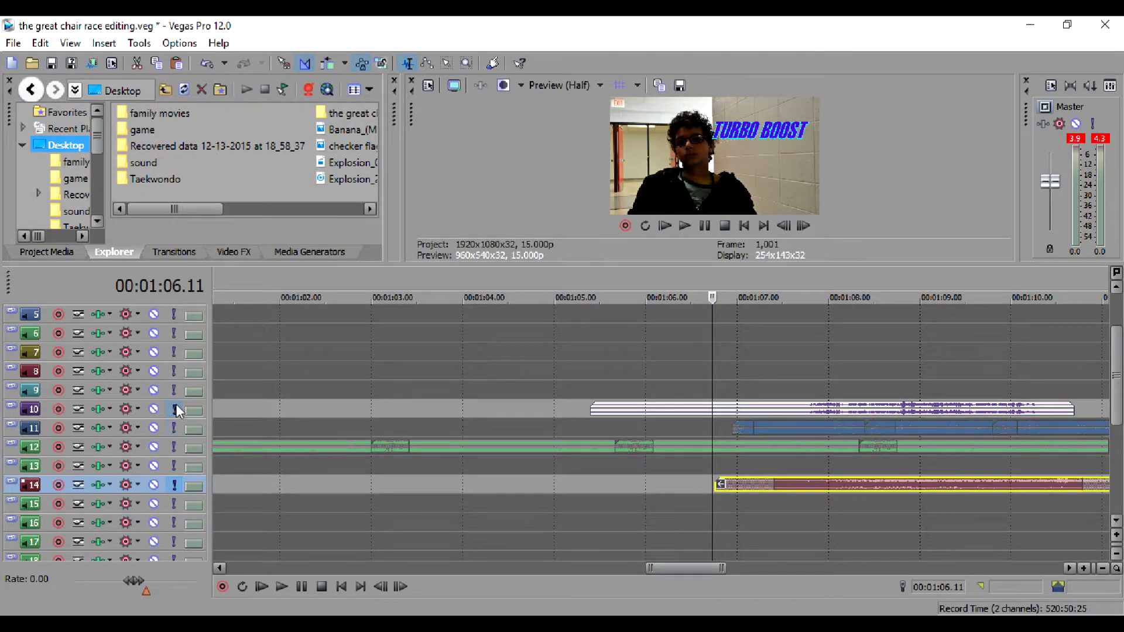
{"action": "left_click", "coordinate": [177, 405]}
{"action": "left_click", "coordinate": [177, 406]}
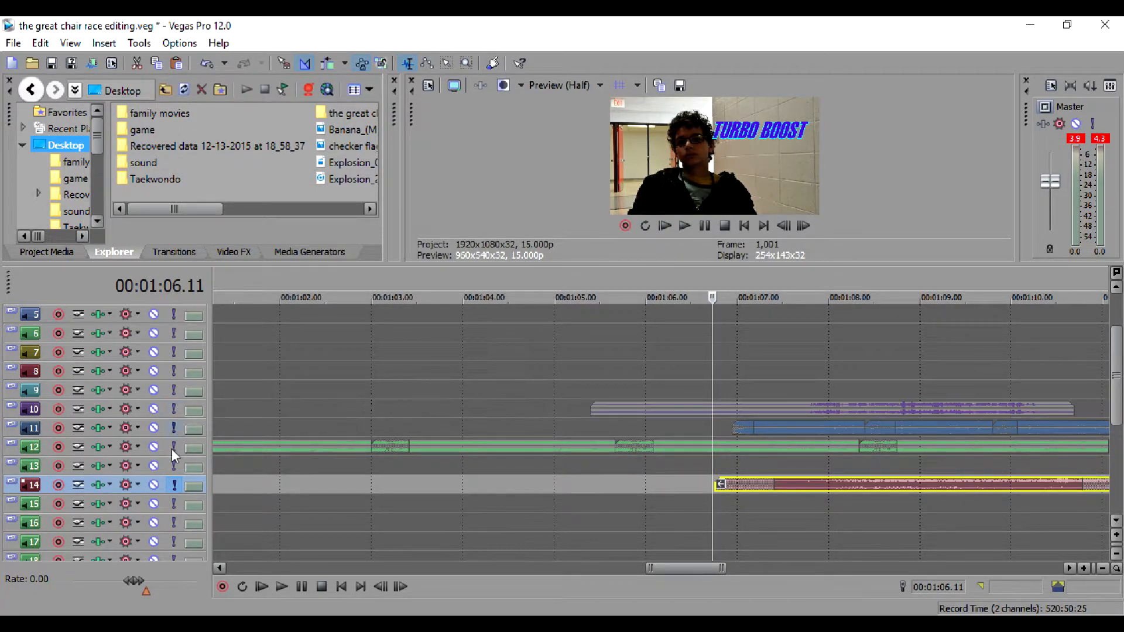
{"action": "left_click", "coordinate": [170, 487]}
{"action": "key", "text": "space"}
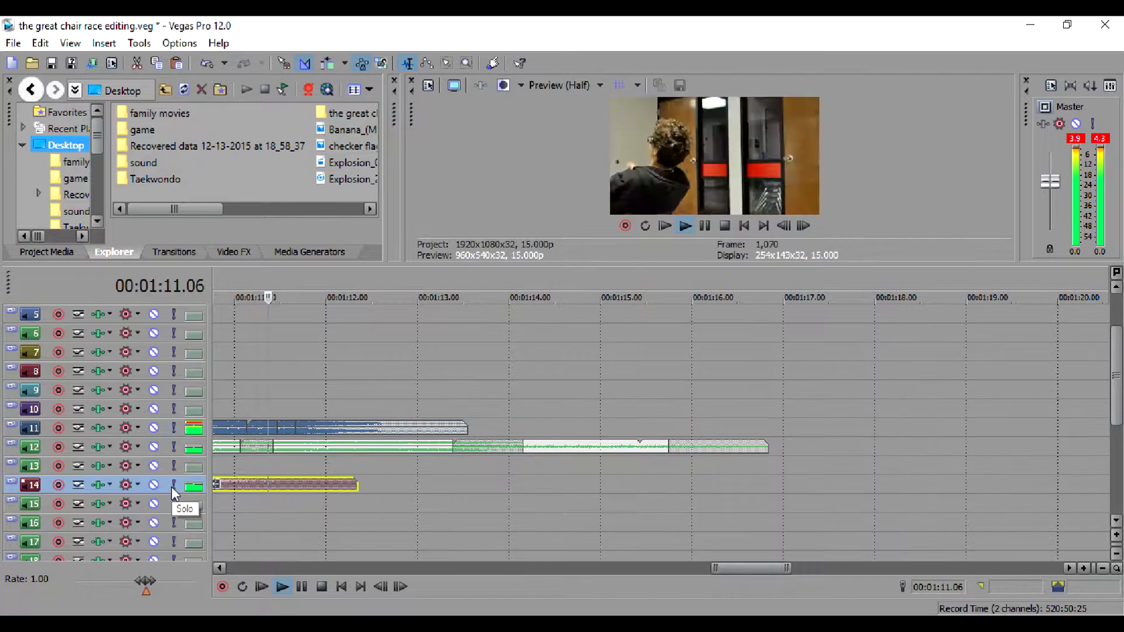
{"action": "key", "text": "space"}
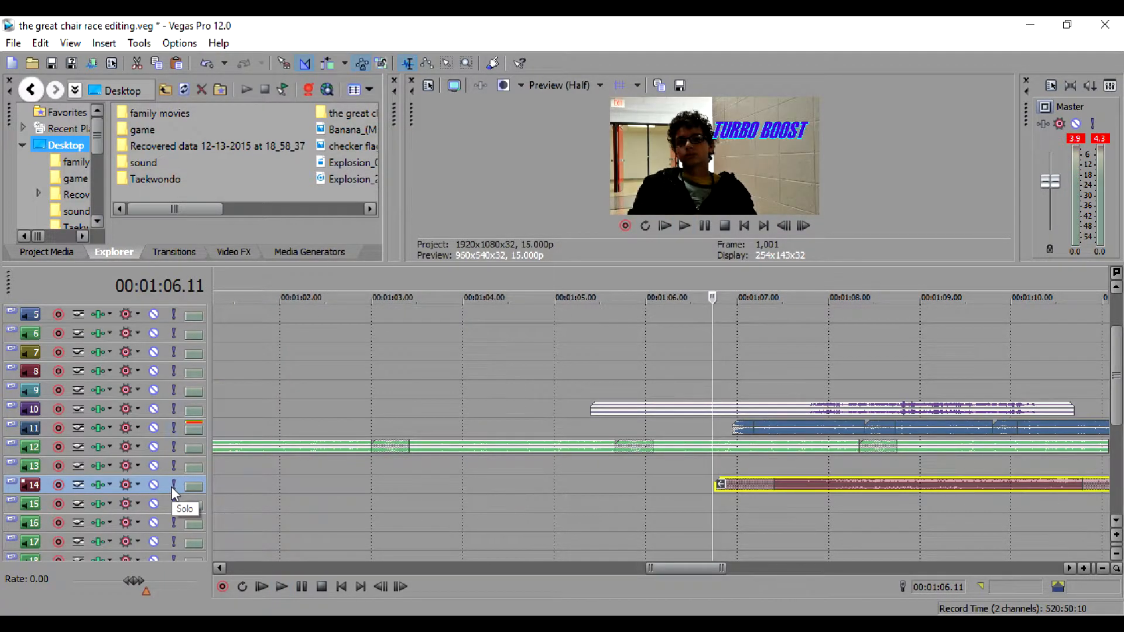
- Show the whole timeline and place the cursor near its beginning at 00:00:03.11
{"action": "scroll", "coordinate": [172, 492], "scroll_direction": "down", "scroll_amount": 4}
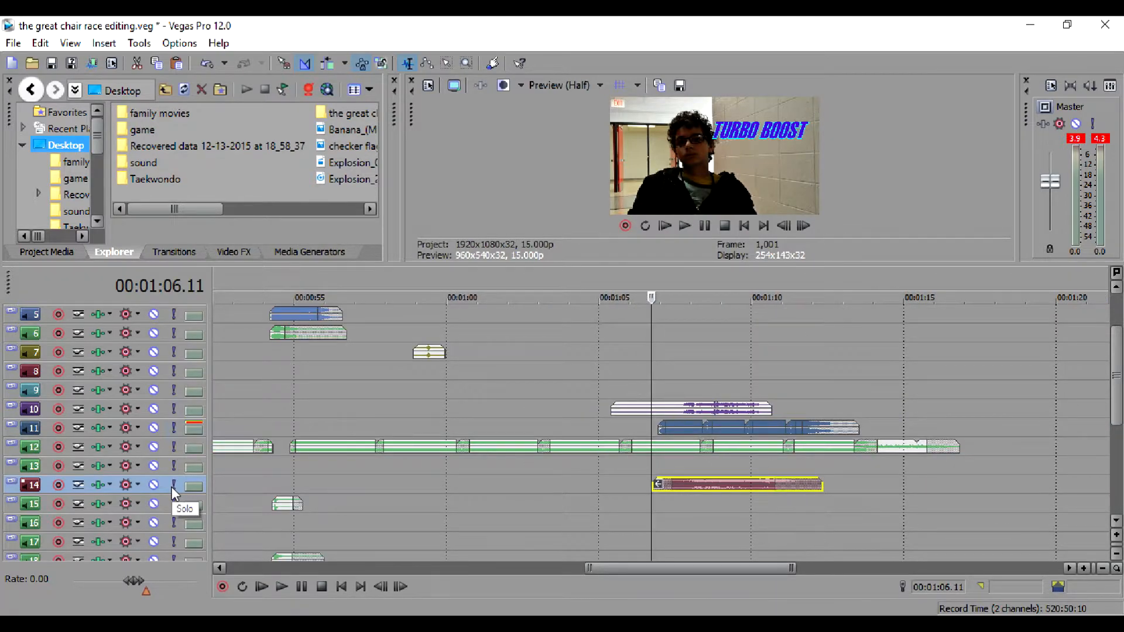
{"action": "scroll", "coordinate": [173, 492], "scroll_direction": "down", "scroll_amount": 4}
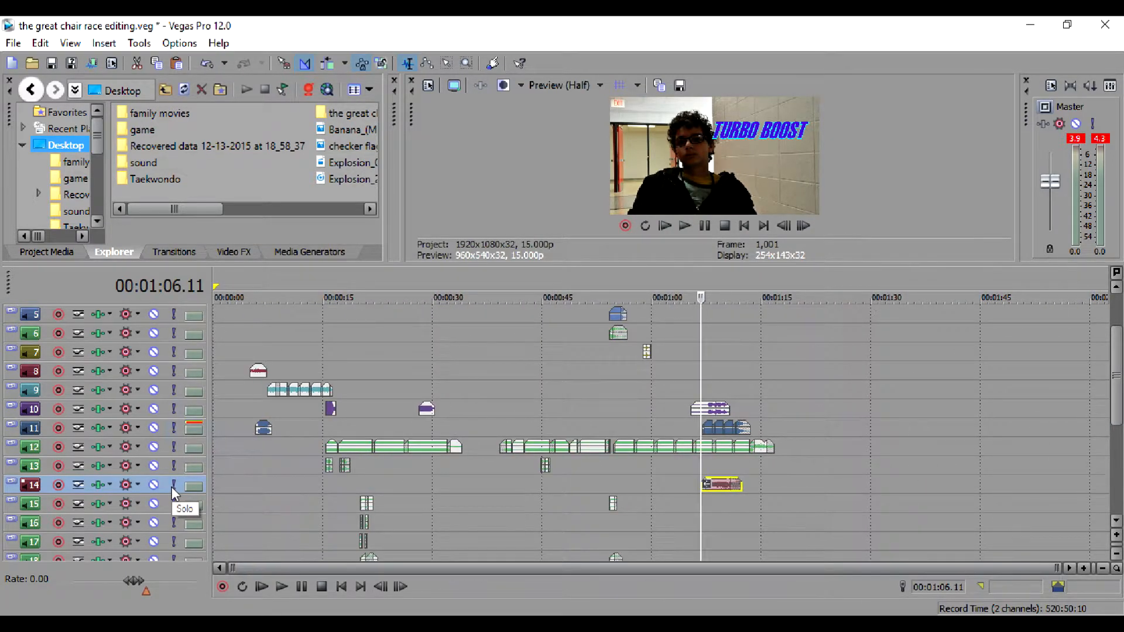
{"action": "left_click", "coordinate": [215, 483]}
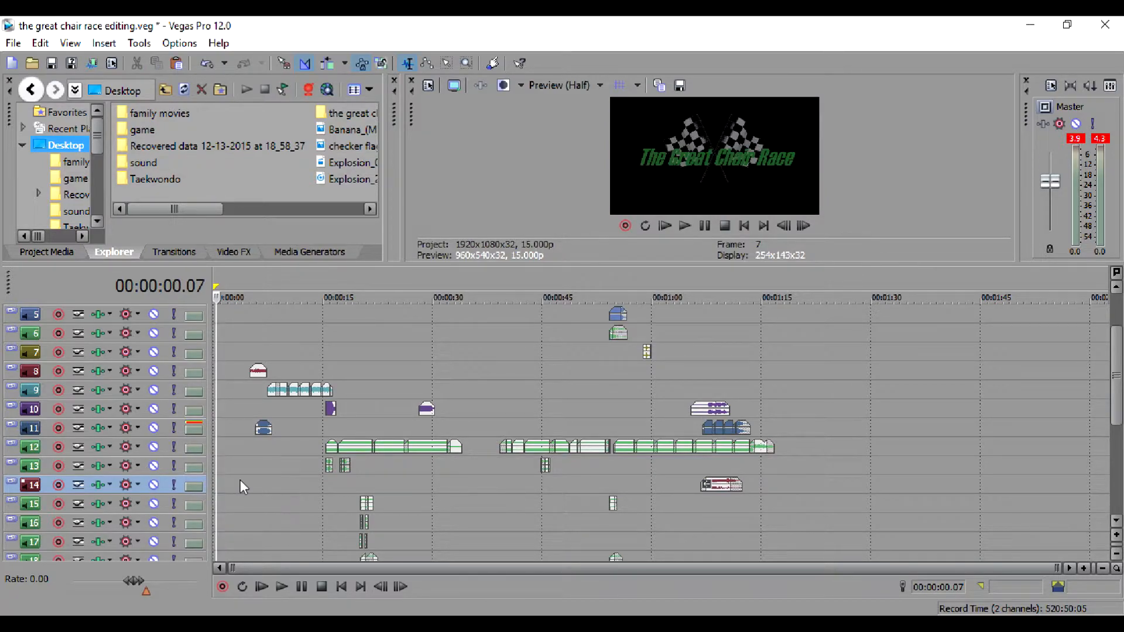
{"action": "left_click", "coordinate": [240, 480]}
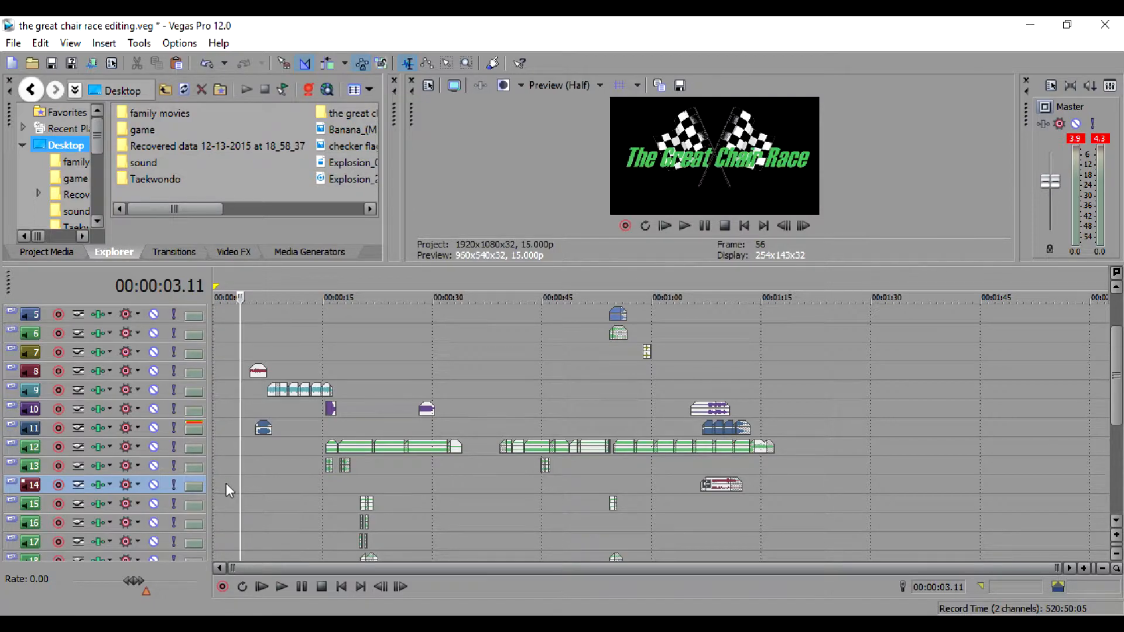
- Place the cursor at 00:00:00.08 and solo video track 3
{"action": "left_click", "coordinate": [225, 483]}
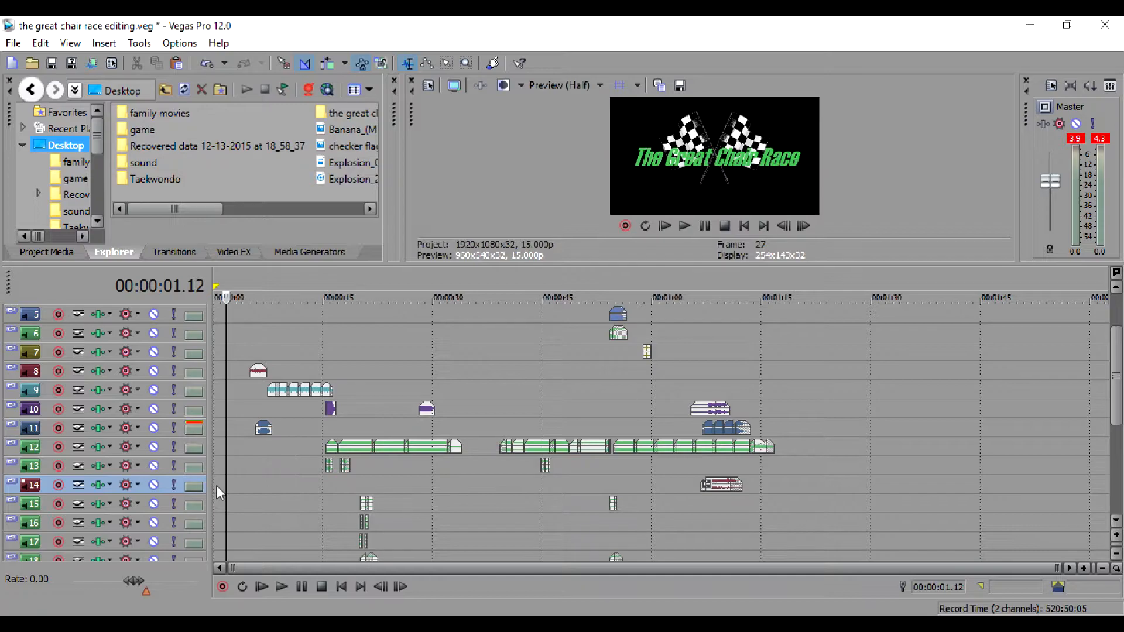
{"action": "left_click", "coordinate": [217, 486]}
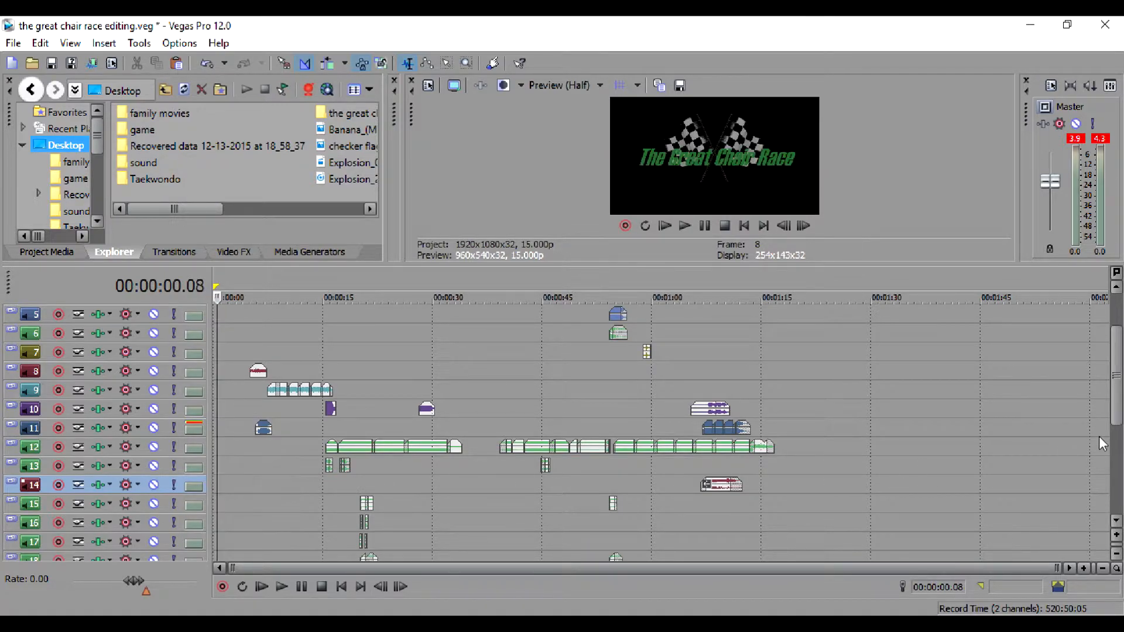
{"action": "left_click_drag", "start_coordinate": [1118, 402], "coordinate": [1118, 364]}
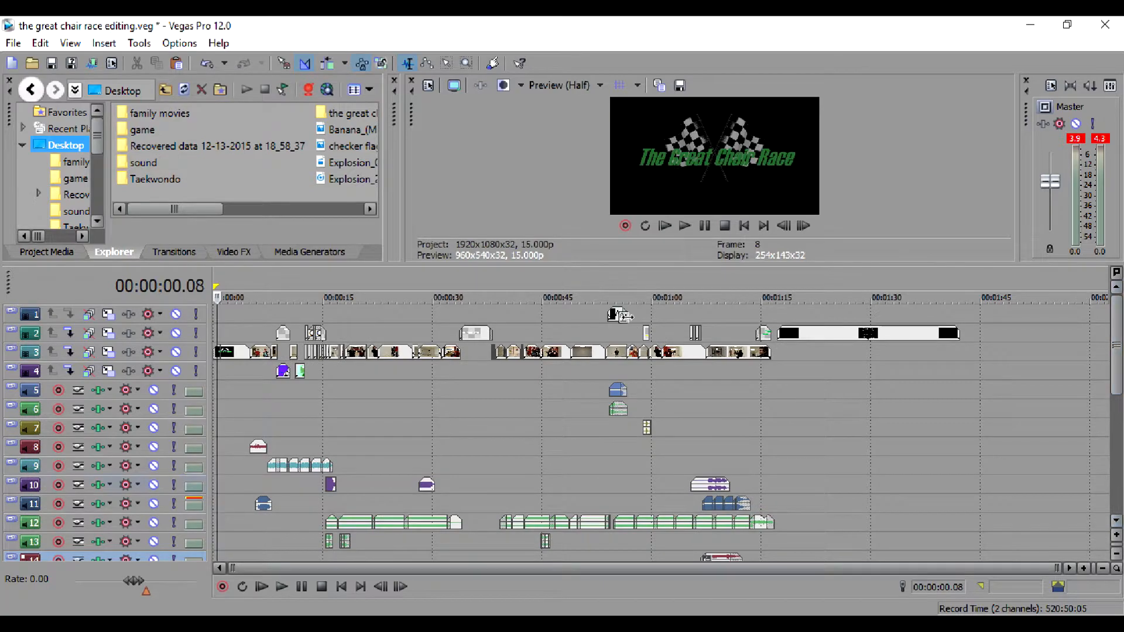
{"action": "left_click", "coordinate": [197, 352]}
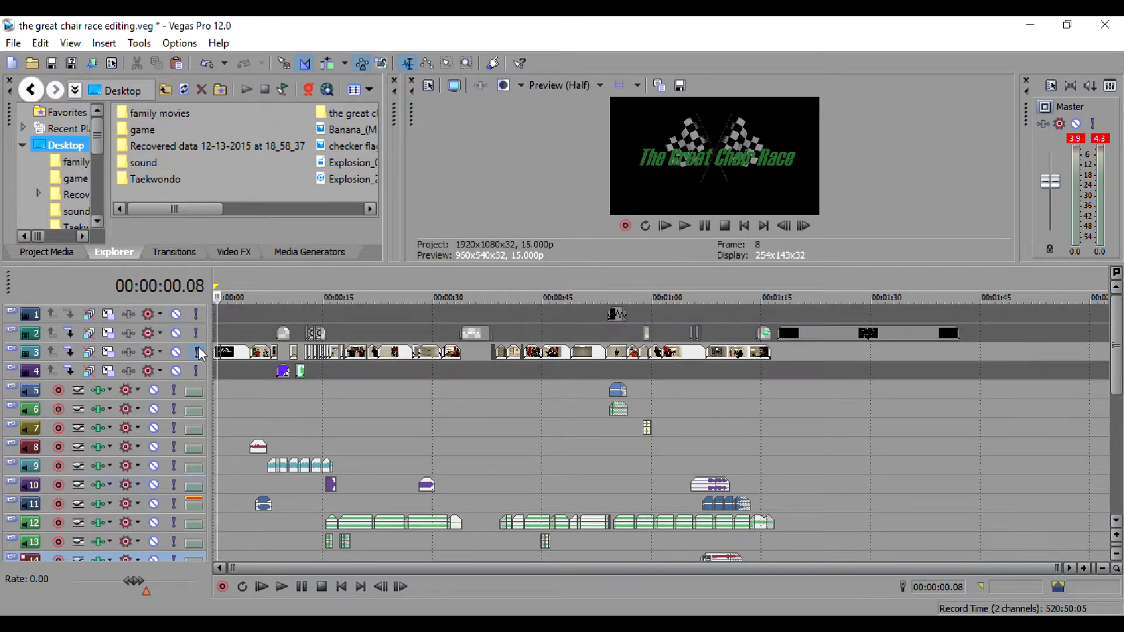
{"action": "scroll", "coordinate": [201, 354], "scroll_direction": "up", "scroll_amount": 10}
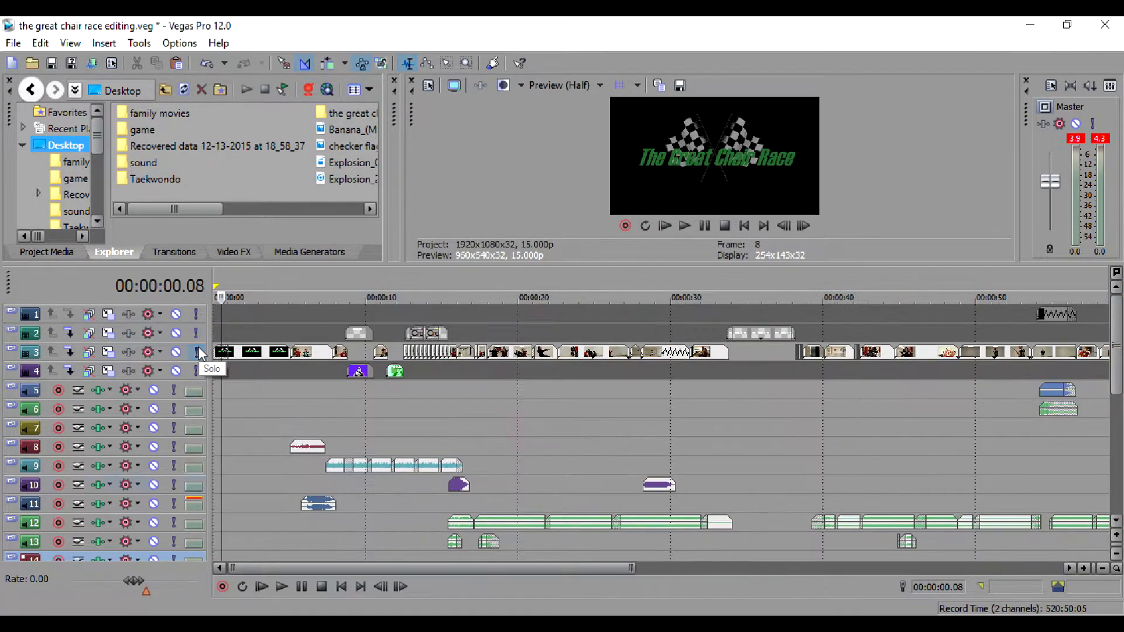
{"action": "scroll", "coordinate": [202, 353], "scroll_direction": "down", "scroll_amount": 2}
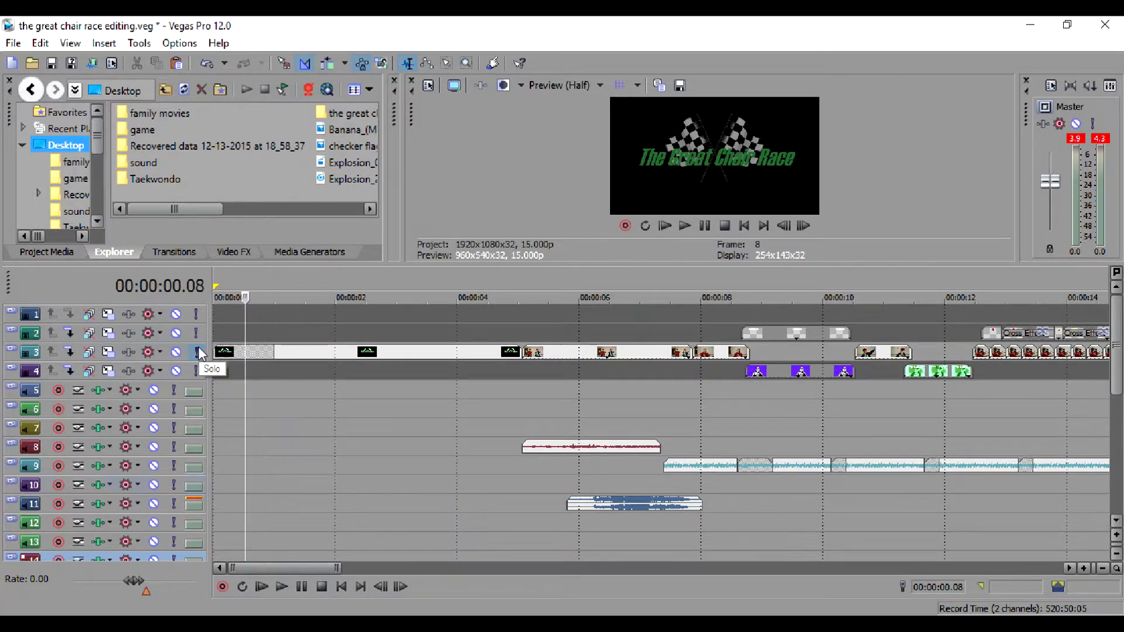
- Examine the opening title event on track 3 by placing the cursor at several points between 00:00:00.00 and 00:00:02.06
{"action": "left_click", "coordinate": [214, 352]}
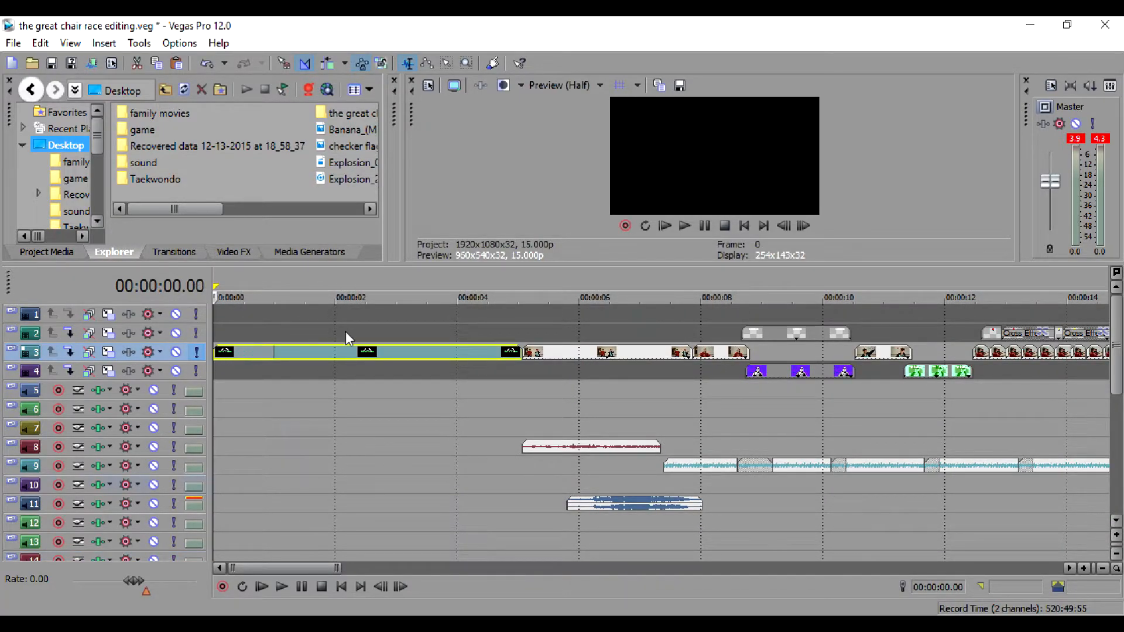
{"action": "left_click", "coordinate": [295, 350]}
{"action": "left_click", "coordinate": [359, 350]}
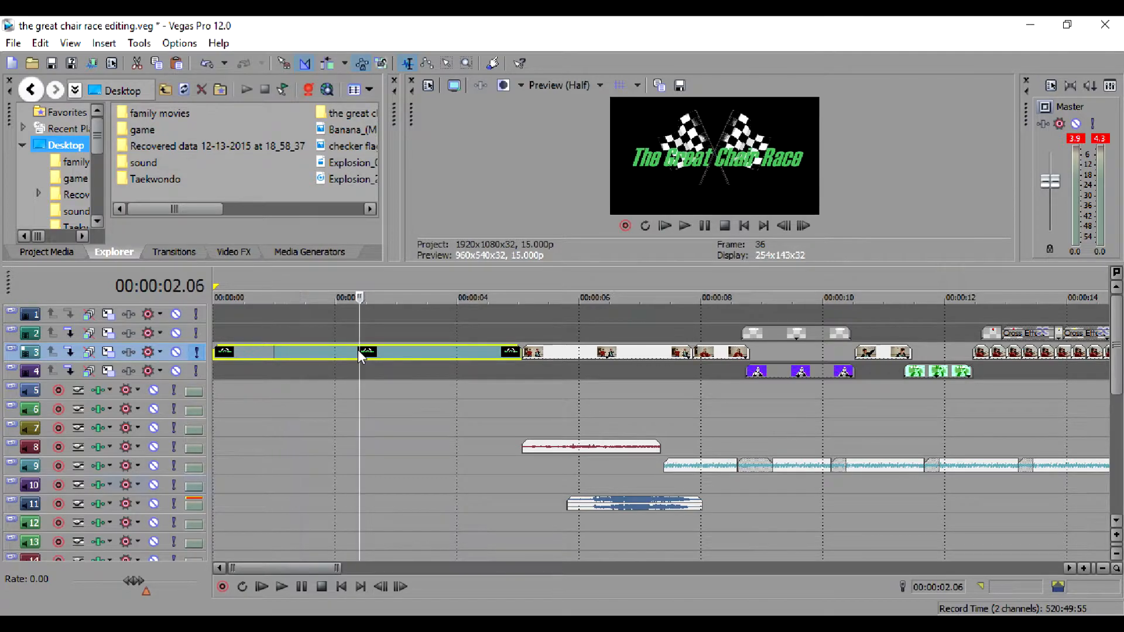
{"action": "left_click", "coordinate": [210, 351]}
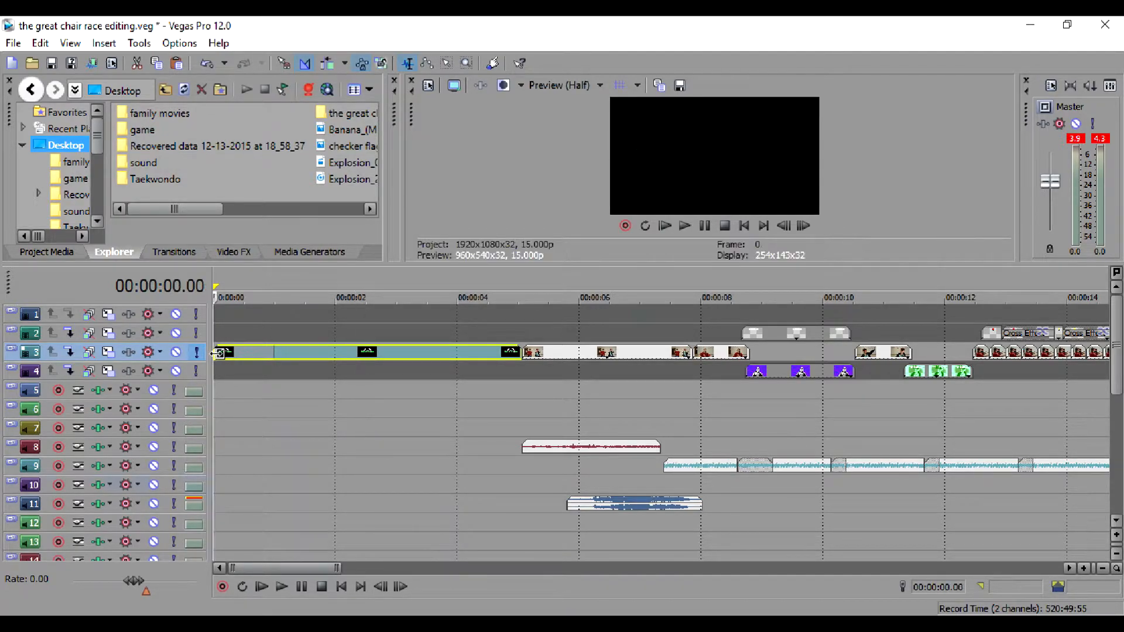
{"action": "left_click", "coordinate": [273, 350]}
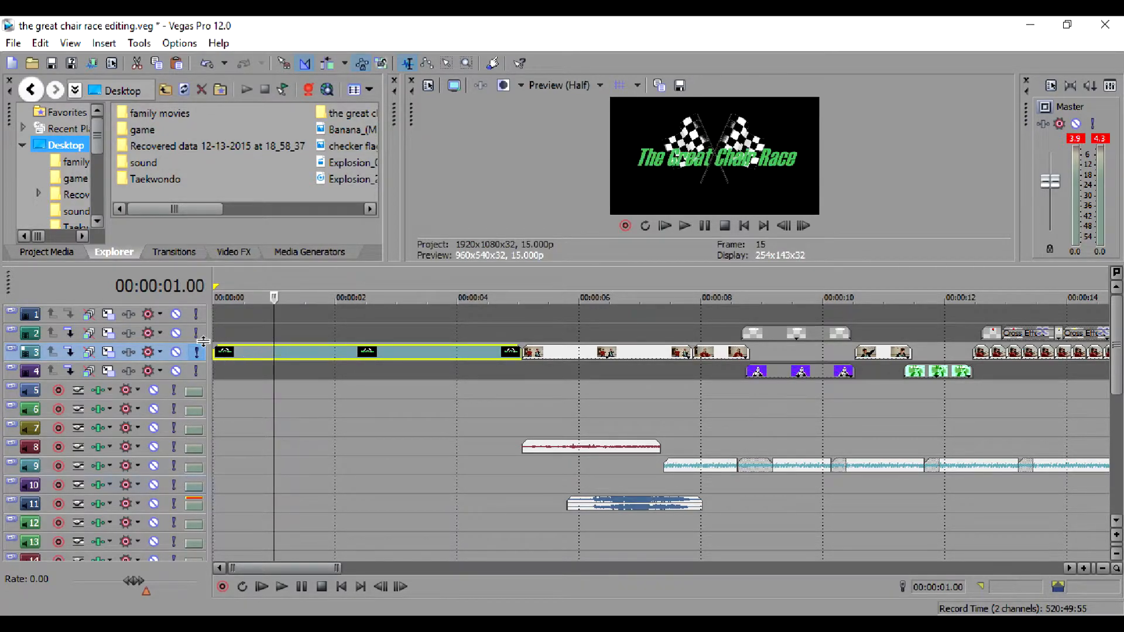
{"action": "left_click", "coordinate": [220, 353]}
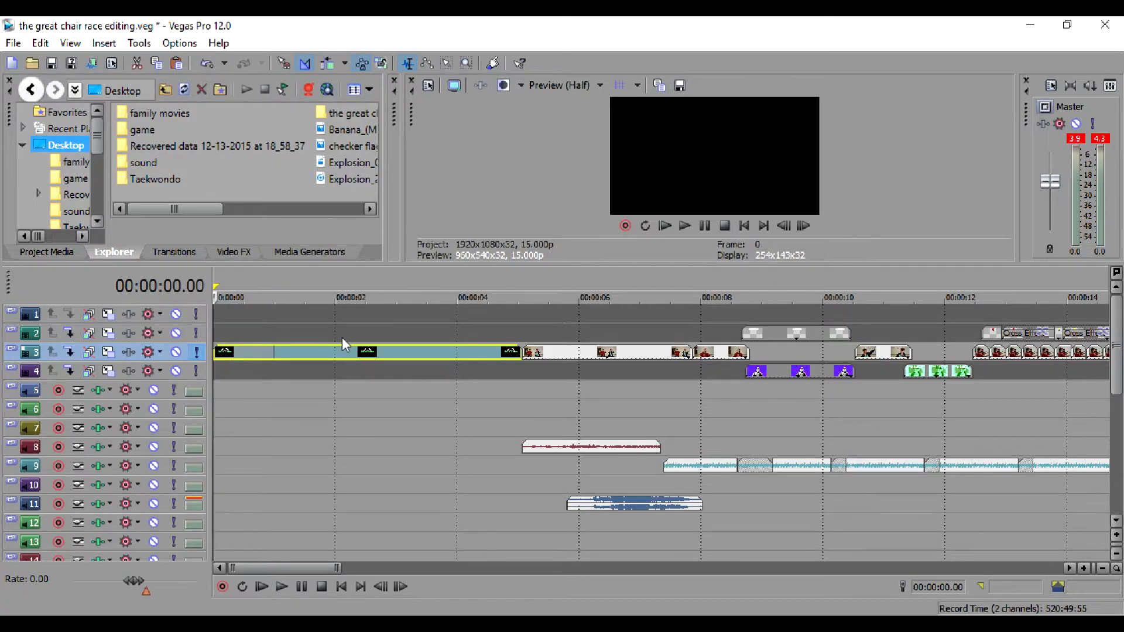
{"action": "left_click", "coordinate": [336, 355]}
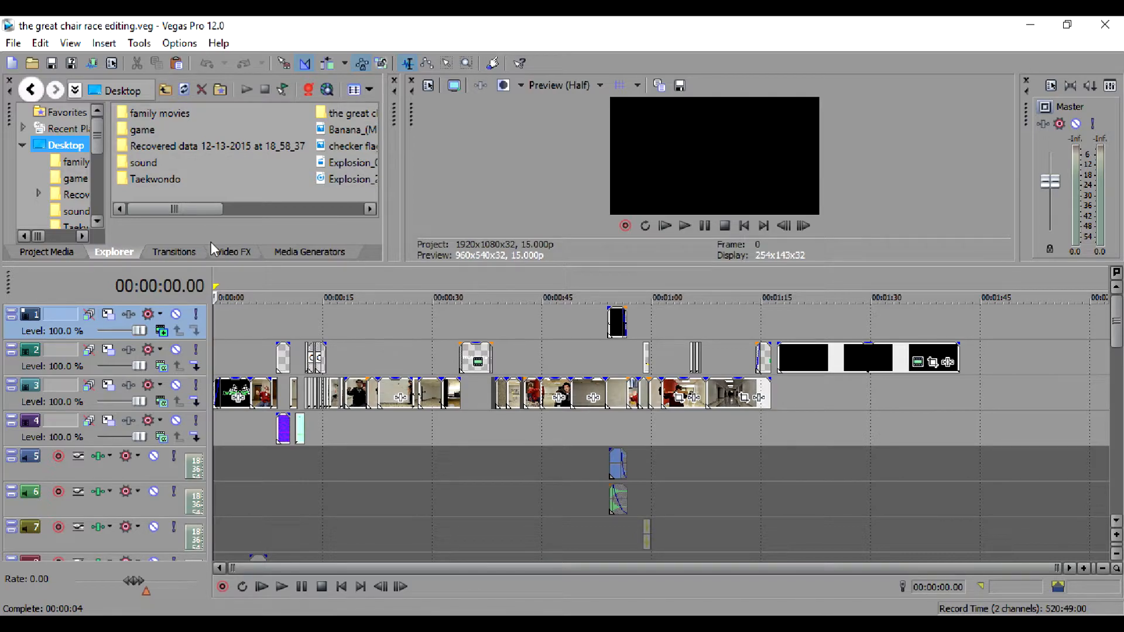
- Show the project media and enlarge its area in both width and height so the thumbnails are readable
{"action": "left_click", "coordinate": [47, 252]}
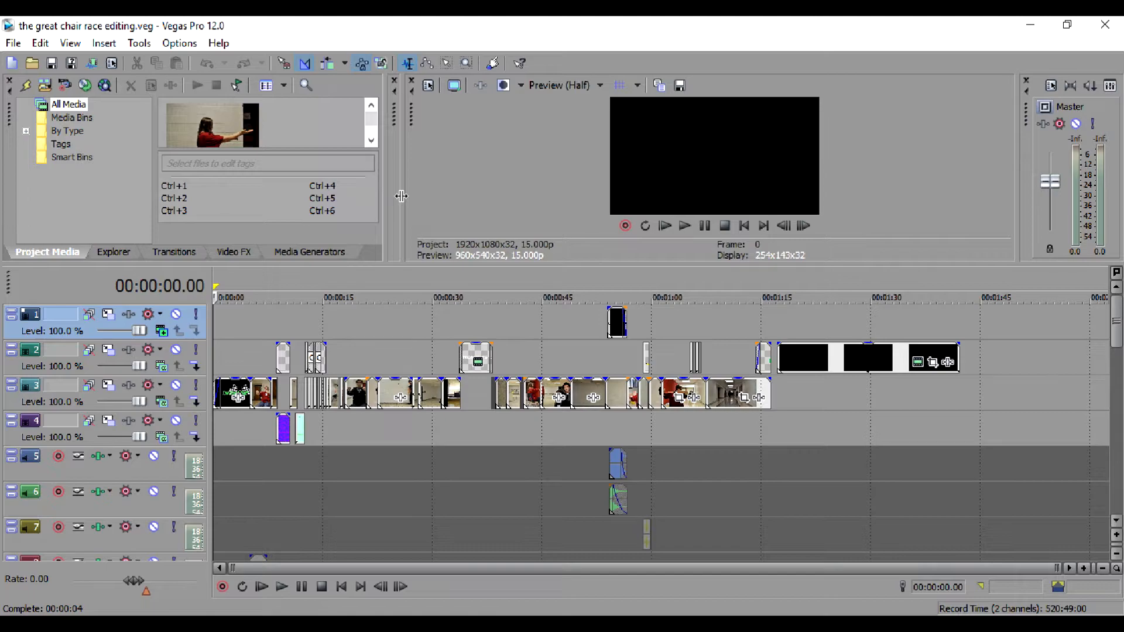
{"action": "left_click_drag", "start_coordinate": [401, 197], "coordinate": [662, 193]}
{"action": "left_click_drag", "start_coordinate": [385, 184], "coordinate": [650, 184]}
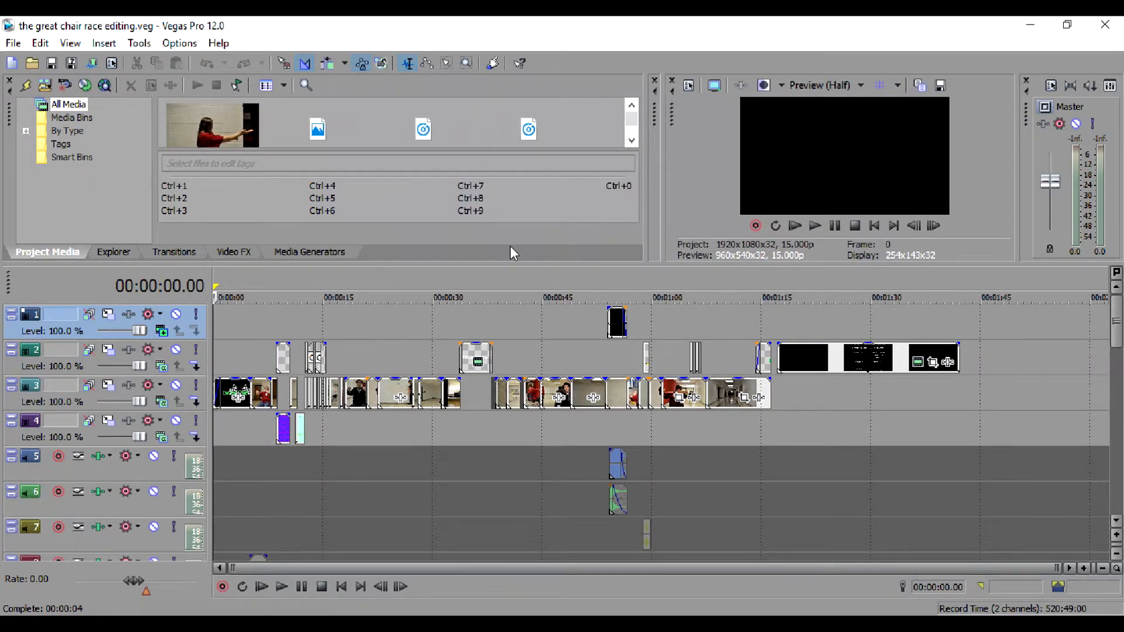
{"action": "key", "text": "F11"}
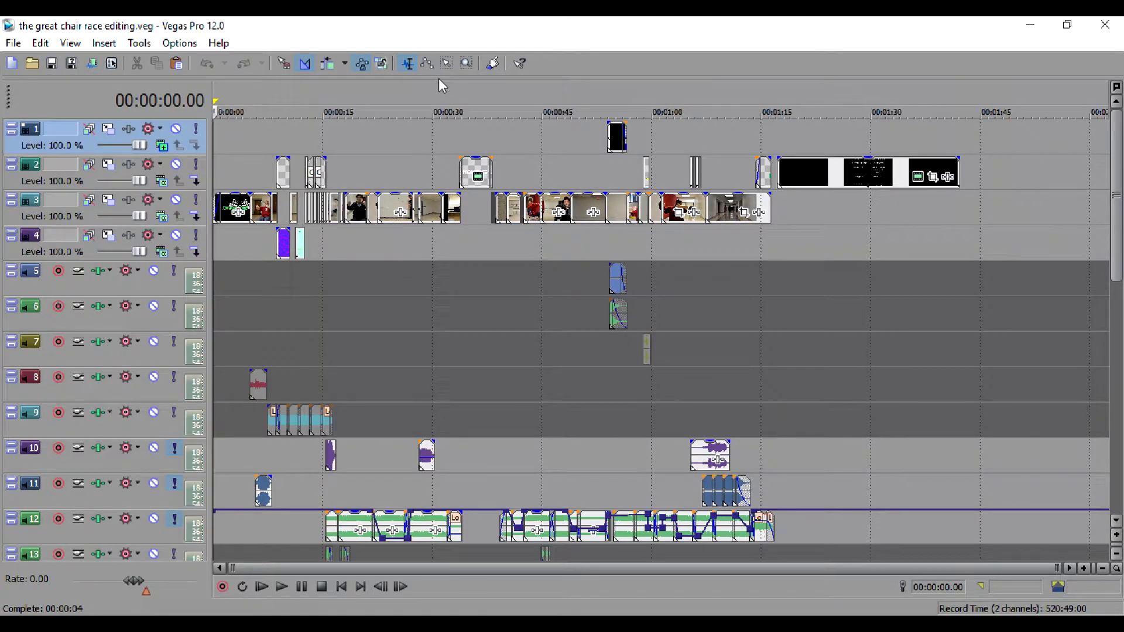
{"action": "left_click_drag", "start_coordinate": [441, 79], "coordinate": [455, 413]}
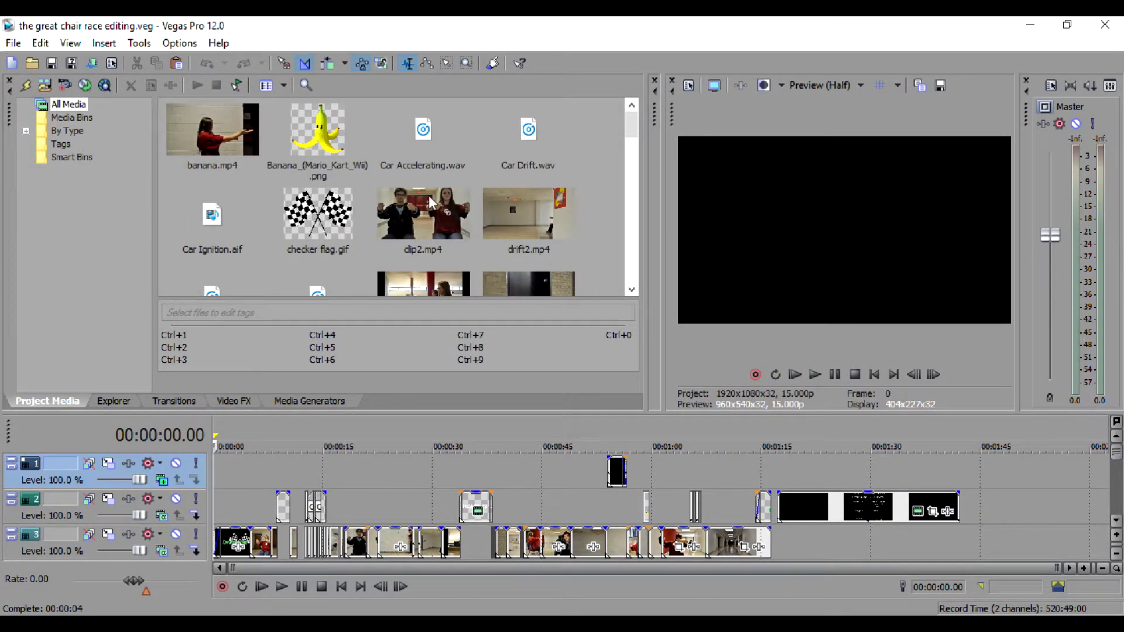
- Insert three empty video tracks above the existing track 1
{"action": "right_click", "coordinate": [46, 479]}
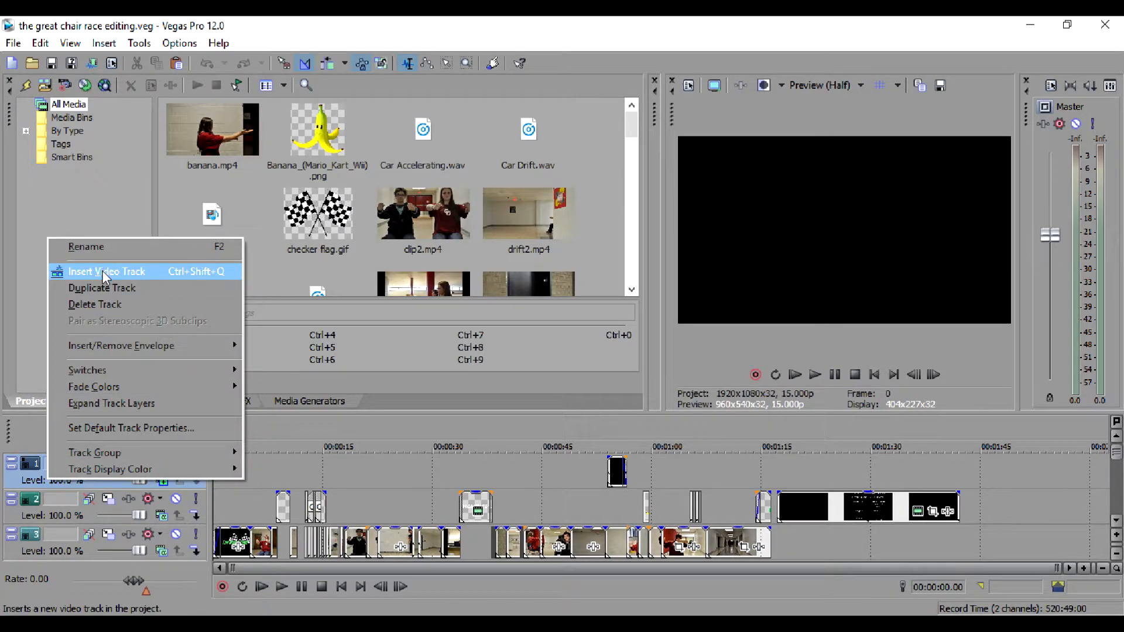
{"action": "left_click", "coordinate": [105, 272]}
{"action": "right_click", "coordinate": [68, 482]}
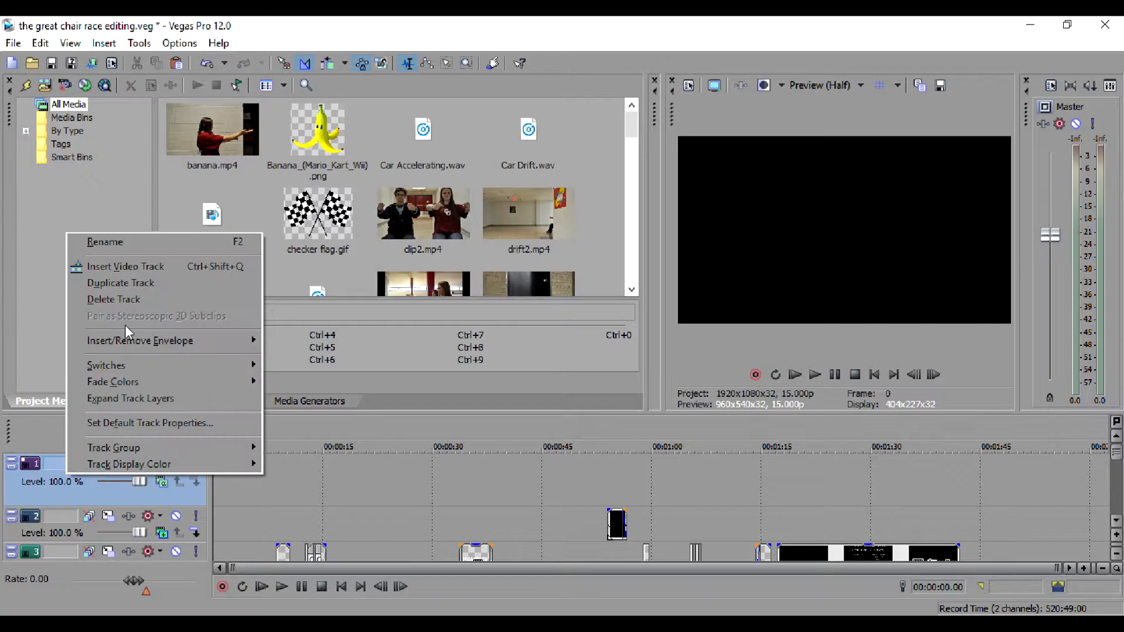
{"action": "left_click", "coordinate": [126, 261]}
{"action": "right_click", "coordinate": [51, 473]}
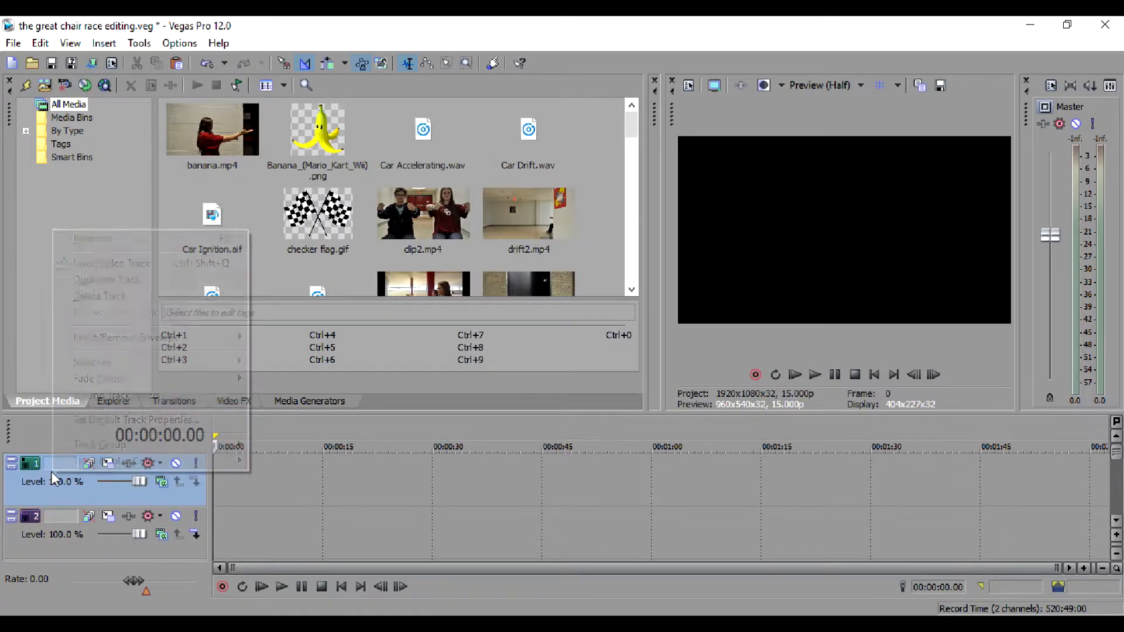
{"action": "left_click", "coordinate": [112, 266]}
- Add checker flag.gif to the new track 1 and extend it to about 15 seconds
{"action": "left_click_drag", "start_coordinate": [298, 222], "coordinate": [307, 317]}
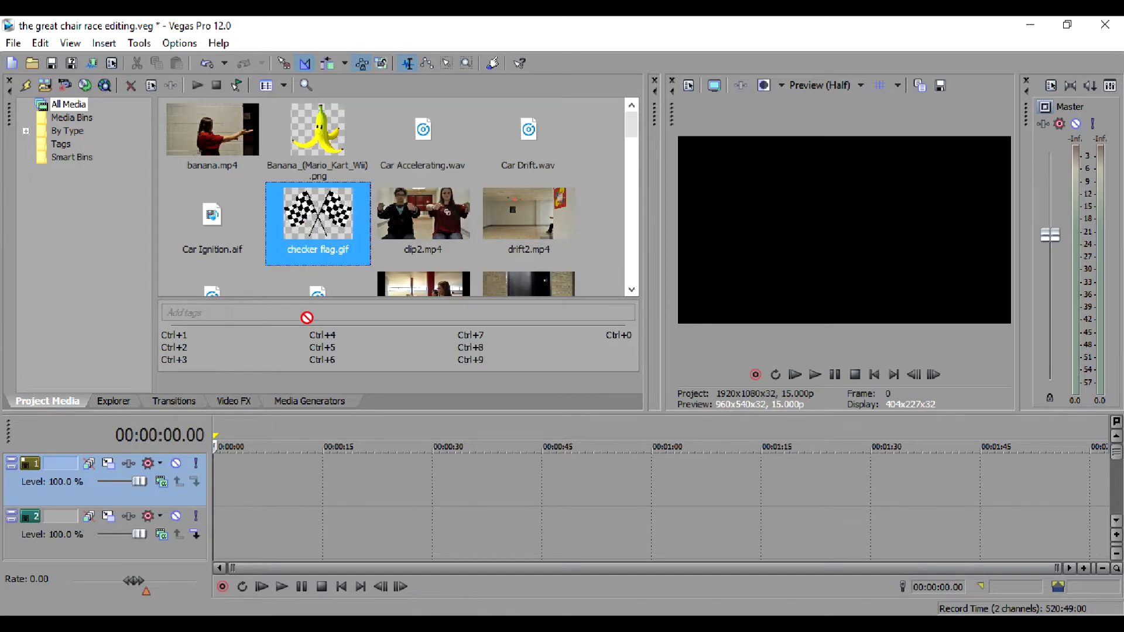
{"action": "left_click_drag", "start_coordinate": [252, 446], "coordinate": [256, 471]}
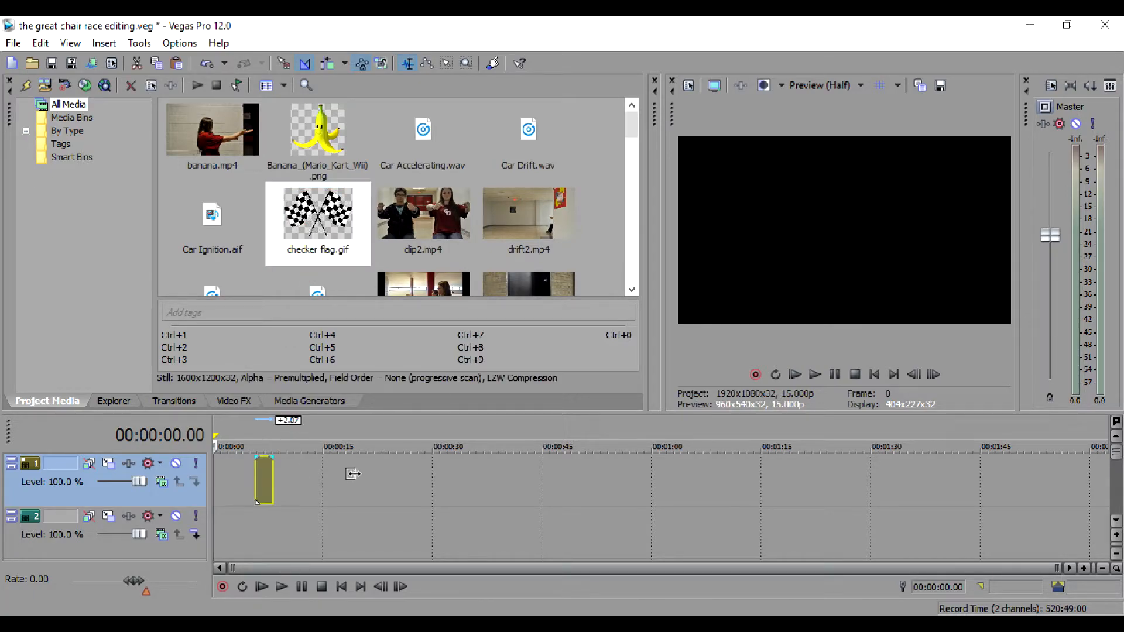
{"action": "left_click_drag", "start_coordinate": [367, 475], "coordinate": [354, 493]}
{"action": "left_click", "coordinate": [276, 477]}
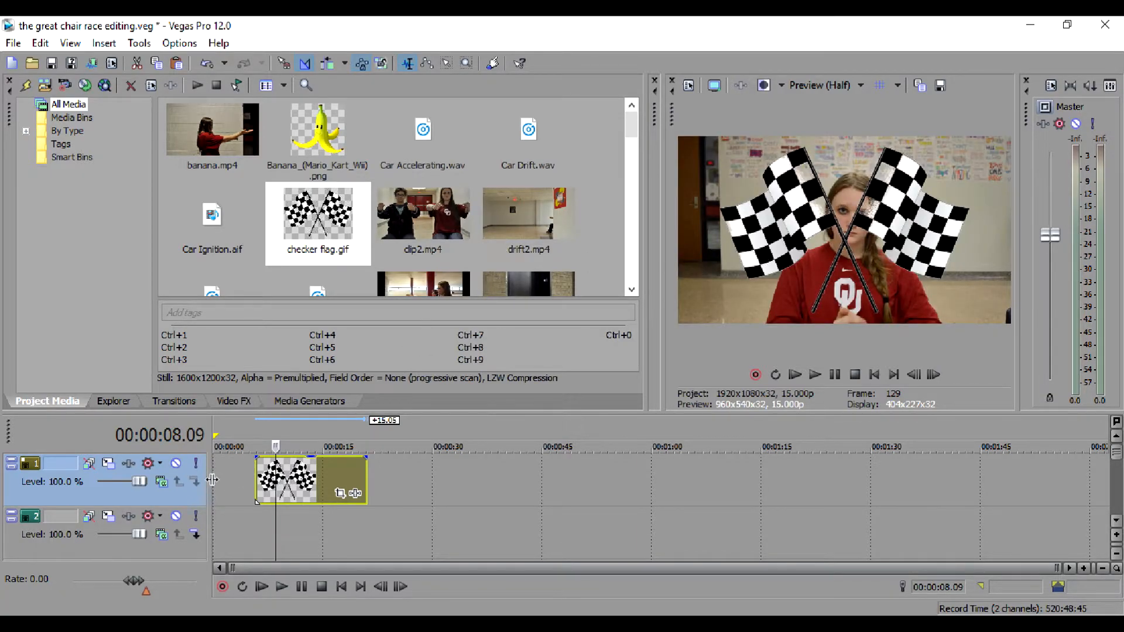
- Solo tracks 1 and 2 and add the existing The Great Chair Race title to track 2, aligned with the start of the flag image
{"action": "left_click", "coordinate": [196, 463]}
{"action": "left_click", "coordinate": [196, 516]}
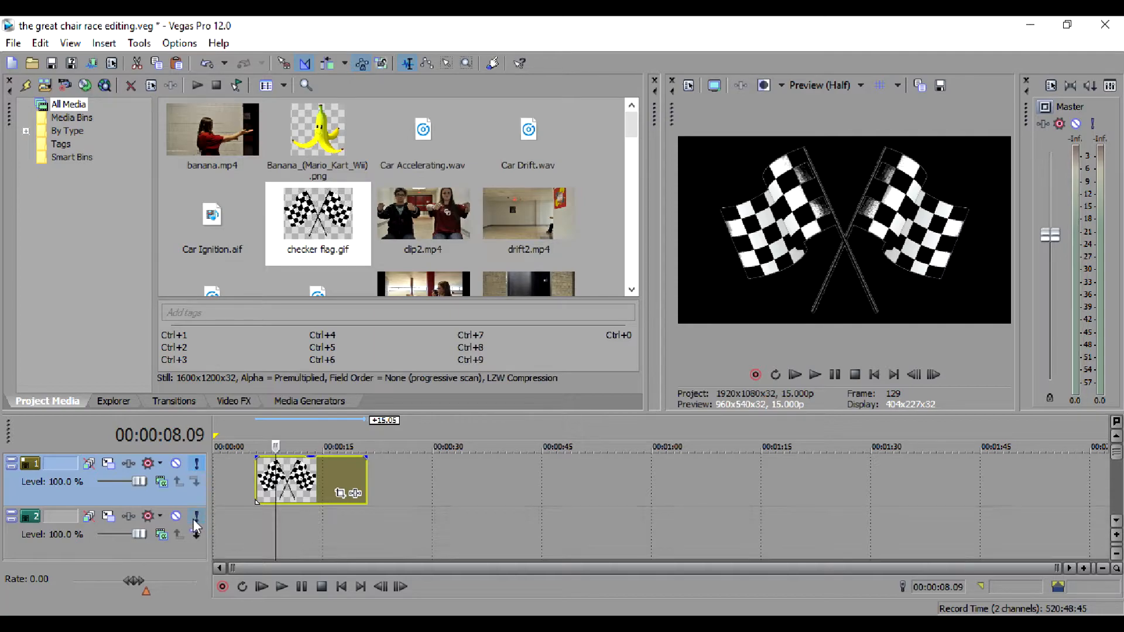
{"action": "left_click_drag", "start_coordinate": [628, 140], "coordinate": [632, 249]}
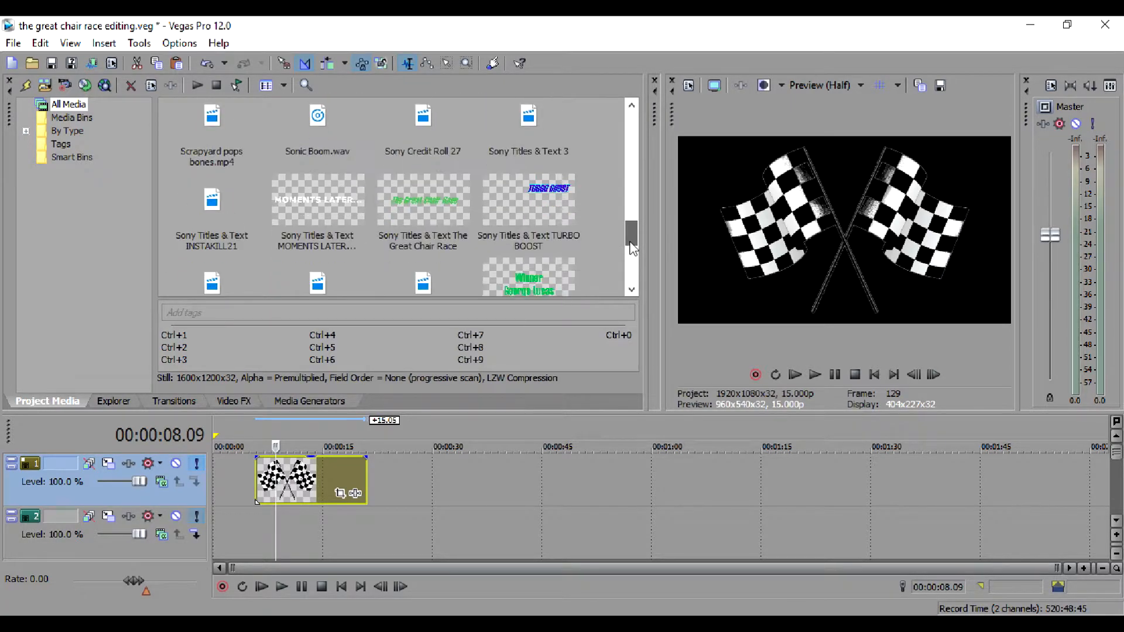
{"action": "left_click_drag", "start_coordinate": [452, 208], "coordinate": [439, 381]}
{"action": "left_click_drag", "start_coordinate": [356, 465], "coordinate": [262, 515]}
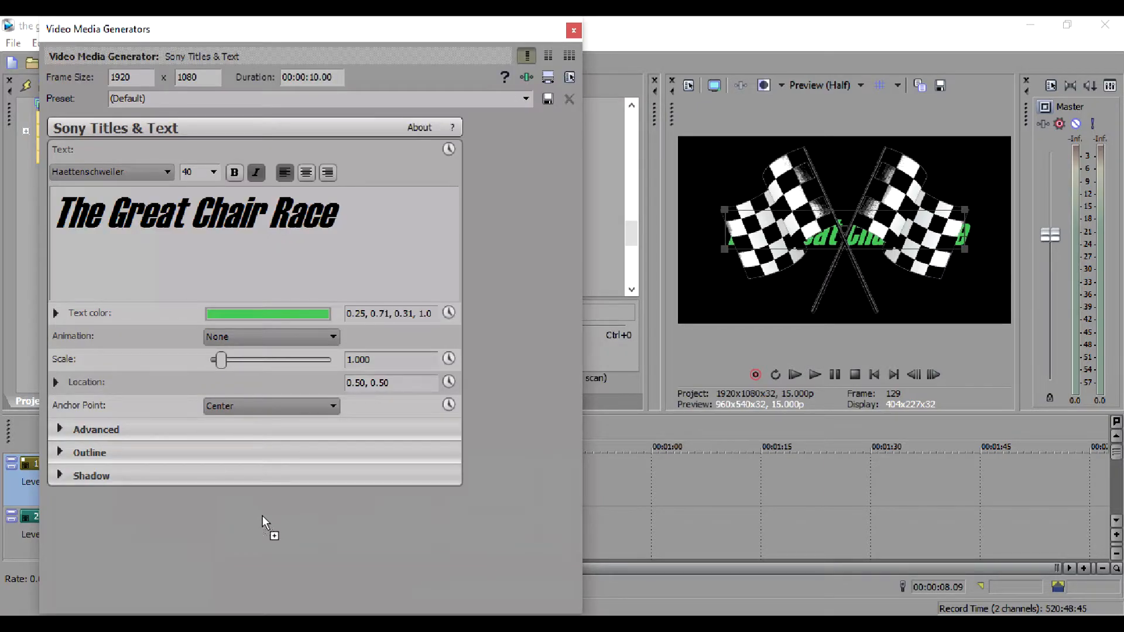
{"action": "left_click", "coordinate": [574, 30]}
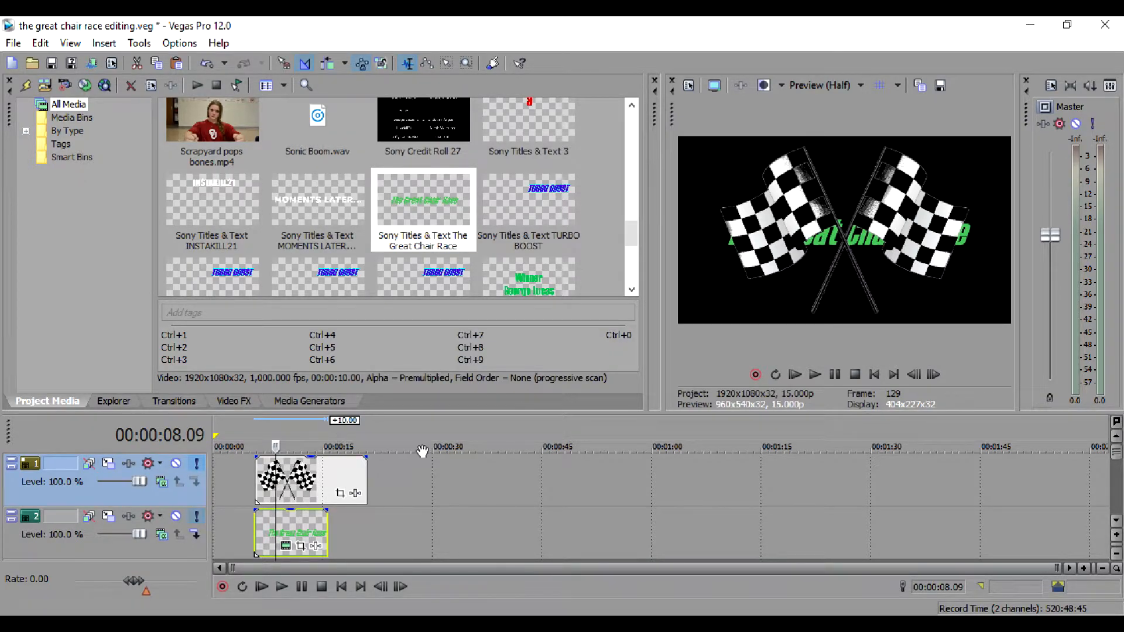
- Enlarge the timeline area and shrink the project media, trimmer and preview areas above it
{"action": "left_click_drag", "start_coordinate": [449, 411], "coordinate": [449, 242]}
{"action": "left_click_drag", "start_coordinate": [641, 170], "coordinate": [286, 165]}
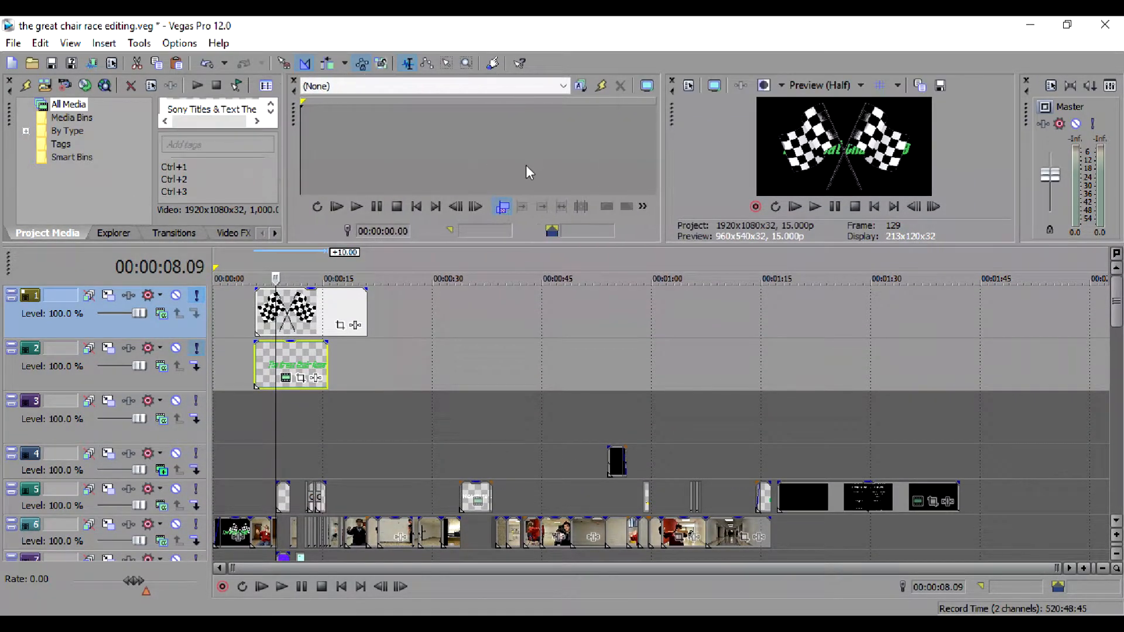
{"action": "left_click_drag", "start_coordinate": [661, 161], "coordinate": [308, 162]}
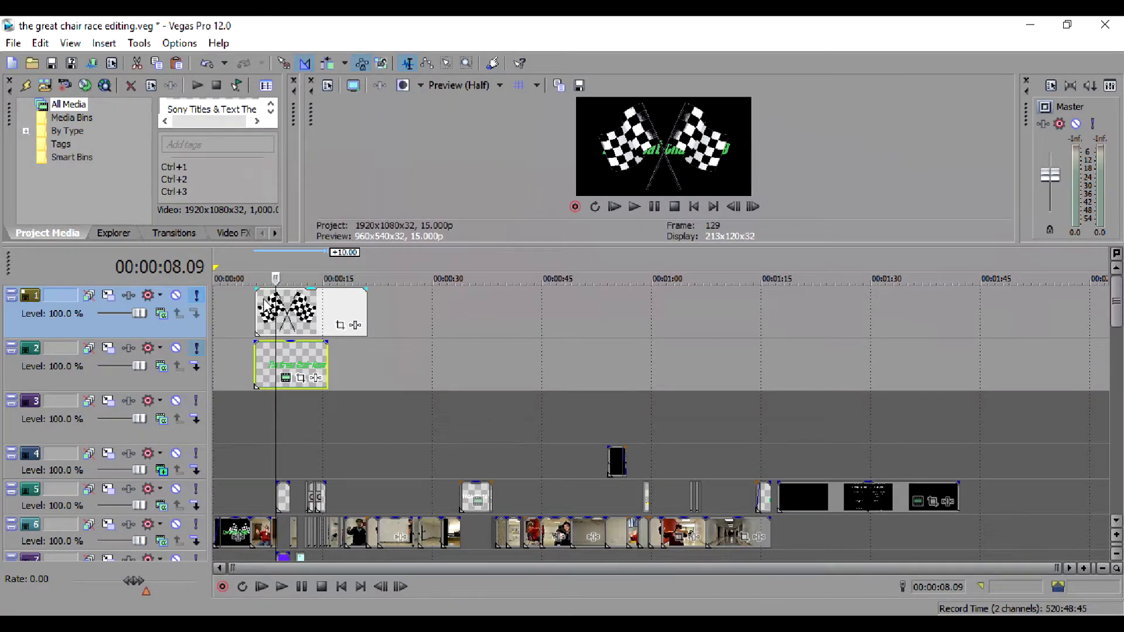
- Compare how the flag event on track 1 and the title event on track 2 overlap in the preview at different cursor positions
{"action": "left_click", "coordinate": [302, 314]}
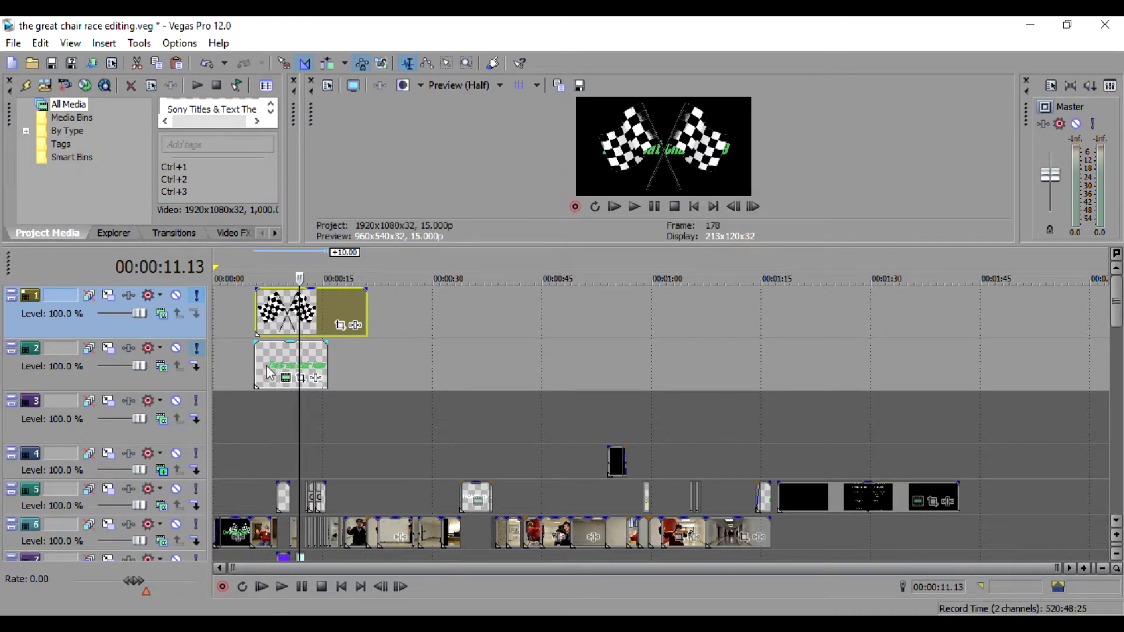
{"action": "left_click", "coordinate": [267, 369]}
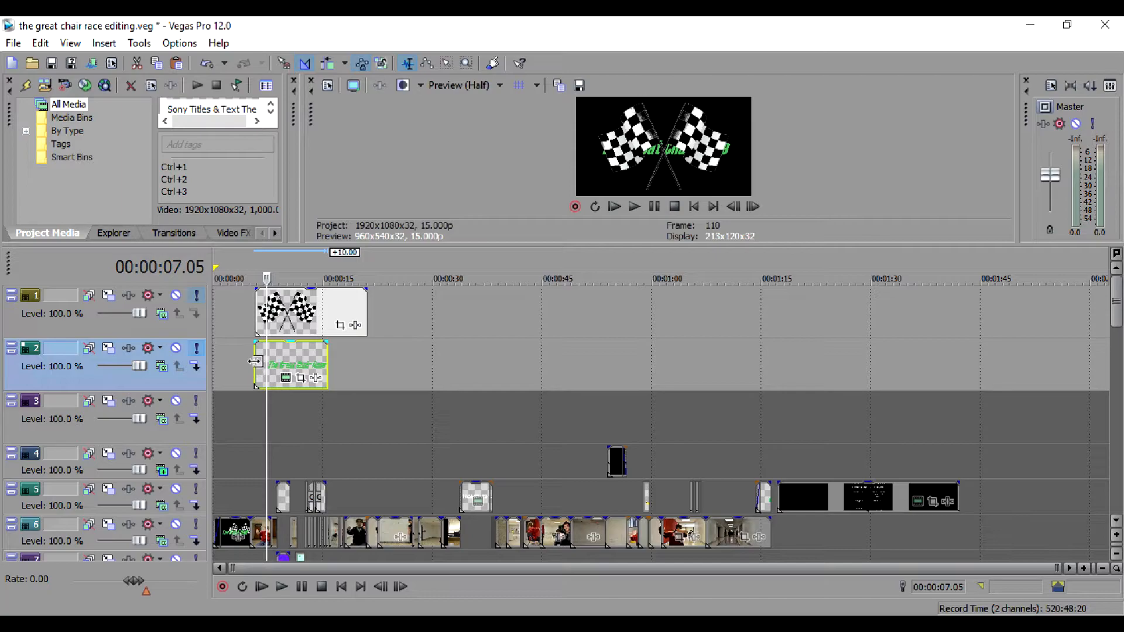
{"action": "left_click", "coordinate": [256, 363]}
{"action": "left_click", "coordinate": [56, 325]}
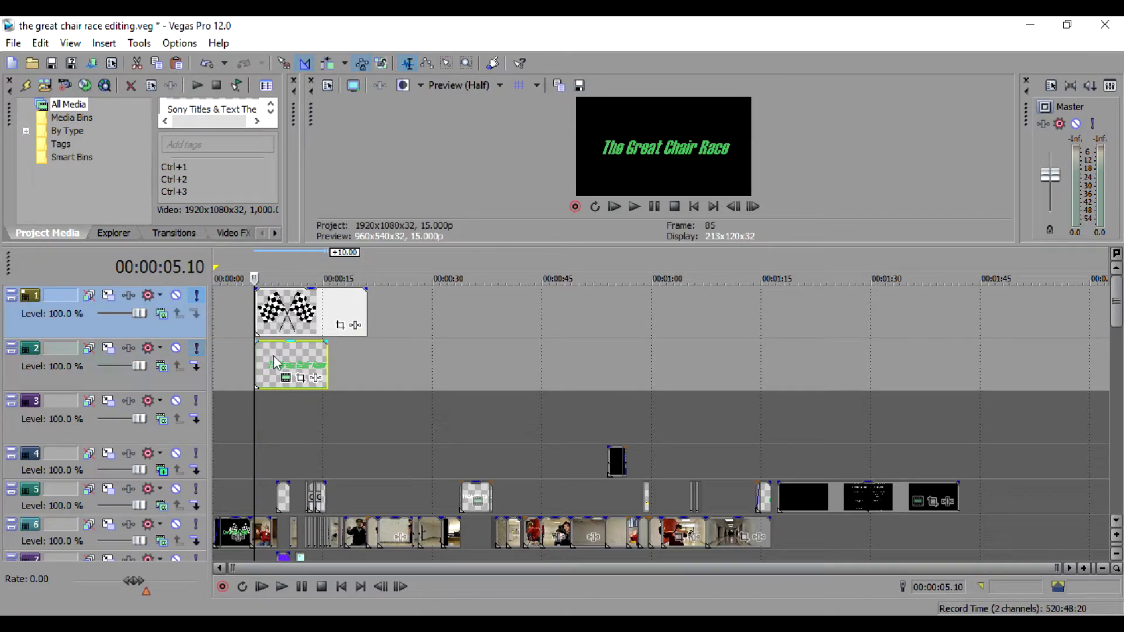
{"action": "left_click", "coordinate": [298, 313]}
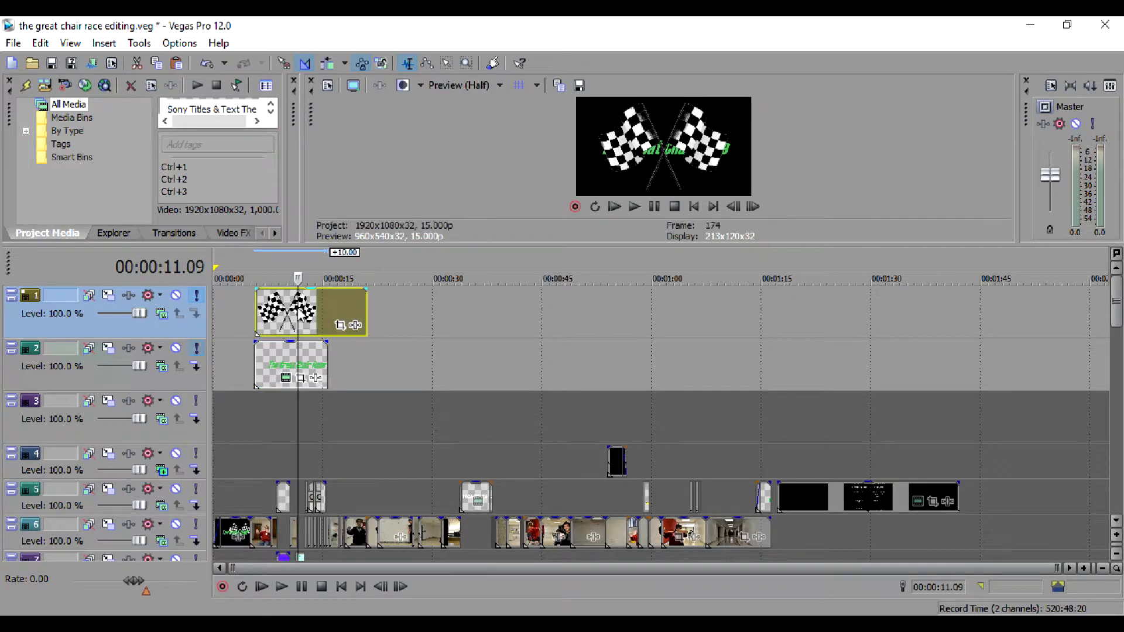
- Move the title track above the flag track and place the cursor at the title event's start at 00:00:05.10
{"action": "left_click", "coordinate": [61, 364]}
{"action": "left_click_drag", "start_coordinate": [61, 364], "coordinate": [61, 290]}
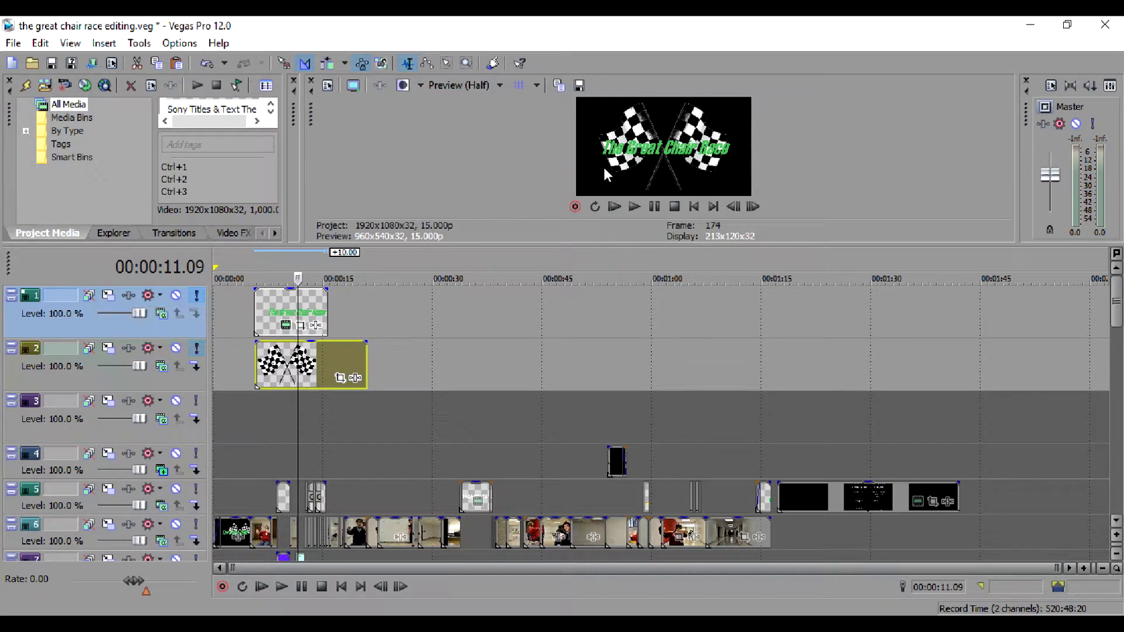
{"action": "left_click", "coordinate": [262, 314]}
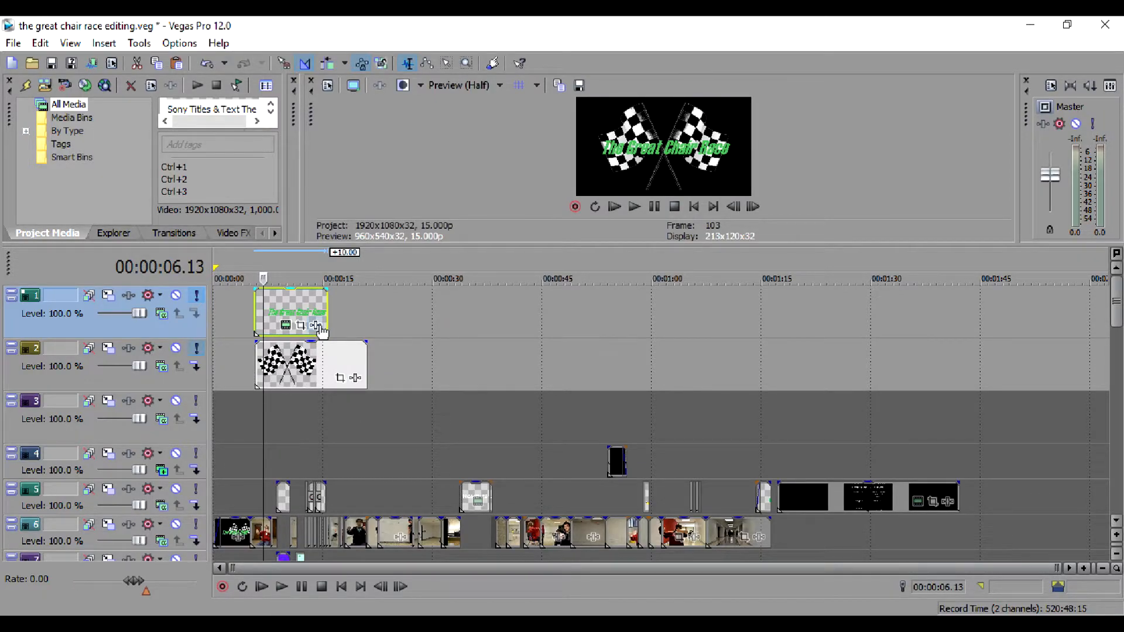
{"action": "left_click", "coordinate": [253, 311]}
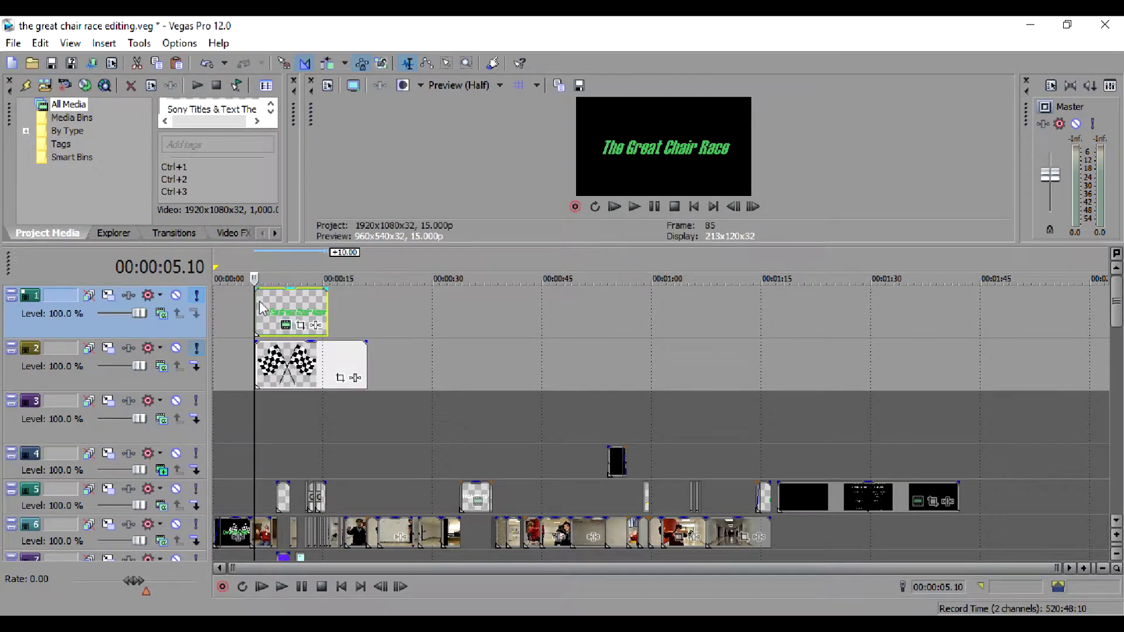
- Review the font, colour and advanced options in the The Great Chair Race title's text generator, leaving the settings as they are
{"action": "left_click", "coordinate": [265, 307]}
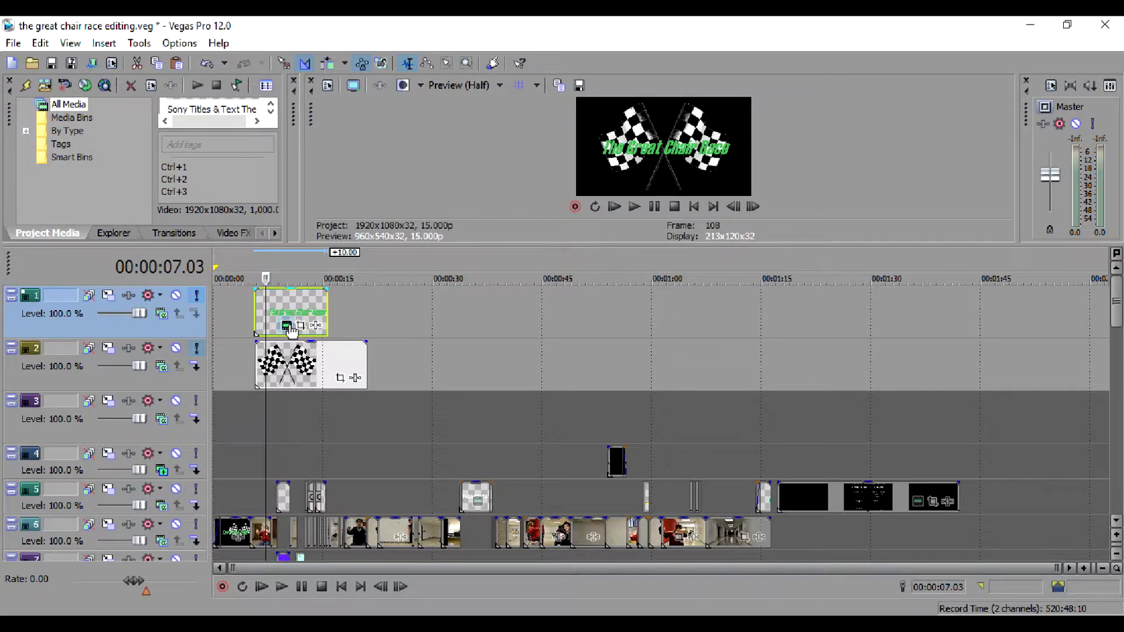
{"action": "left_click", "coordinate": [286, 325]}
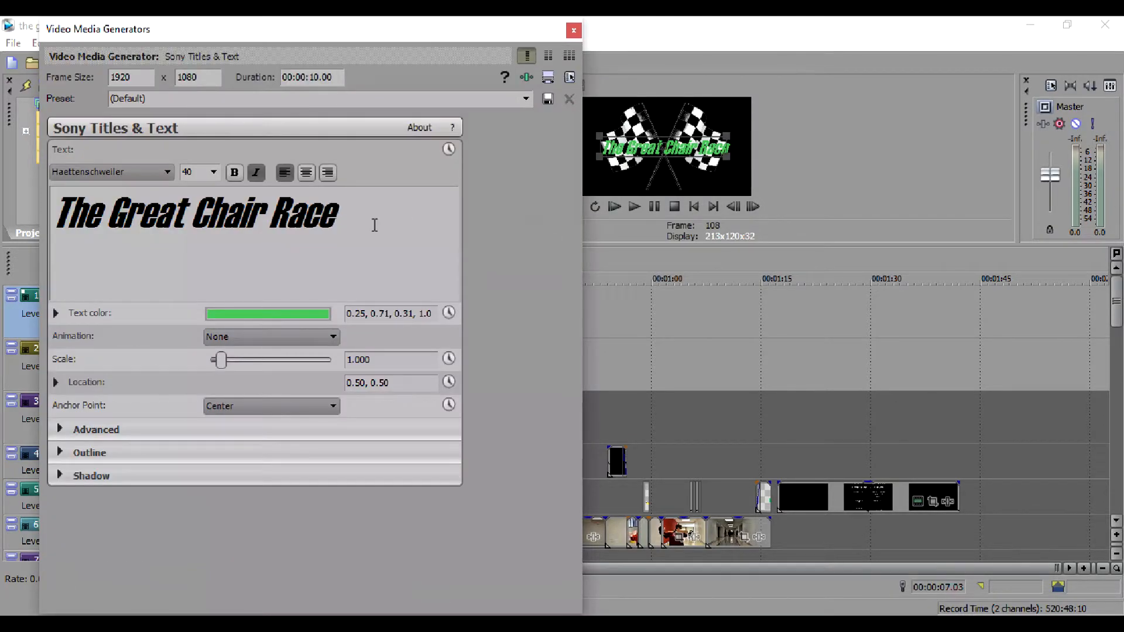
{"action": "left_click_drag", "start_coordinate": [375, 225], "coordinate": [41, 186]}
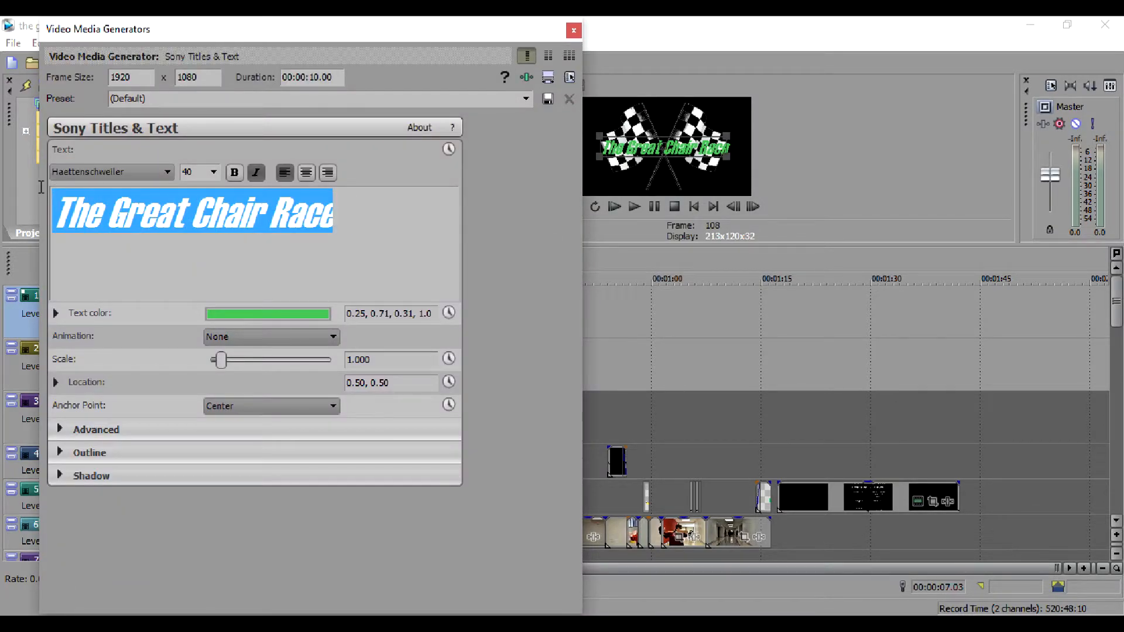
{"action": "left_click", "coordinate": [87, 180]}
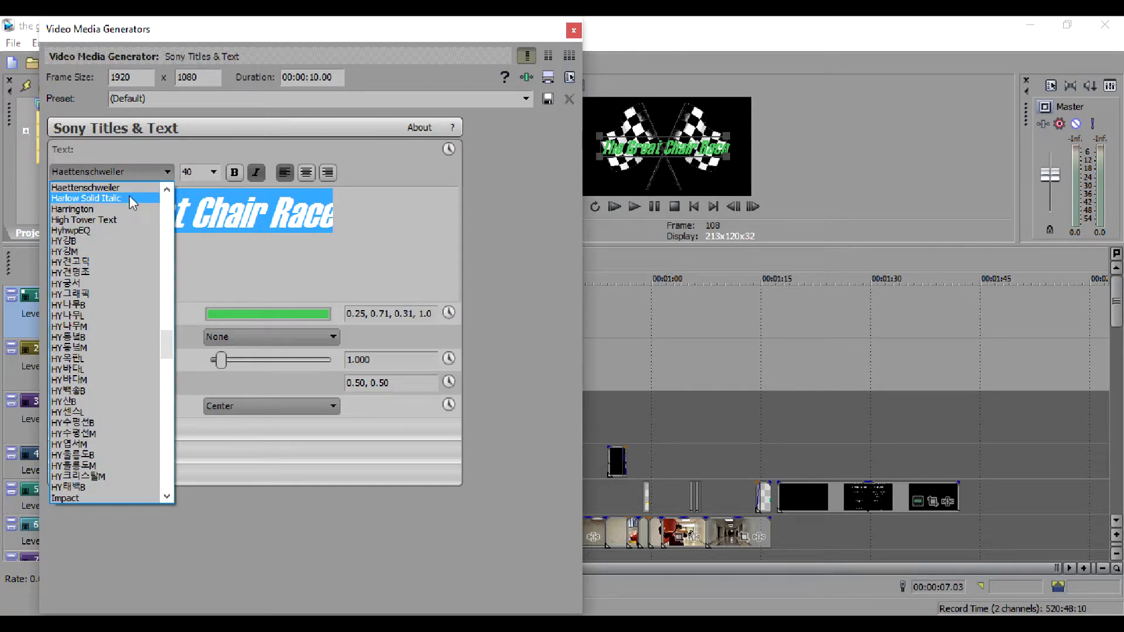
{"action": "left_click", "coordinate": [127, 167]}
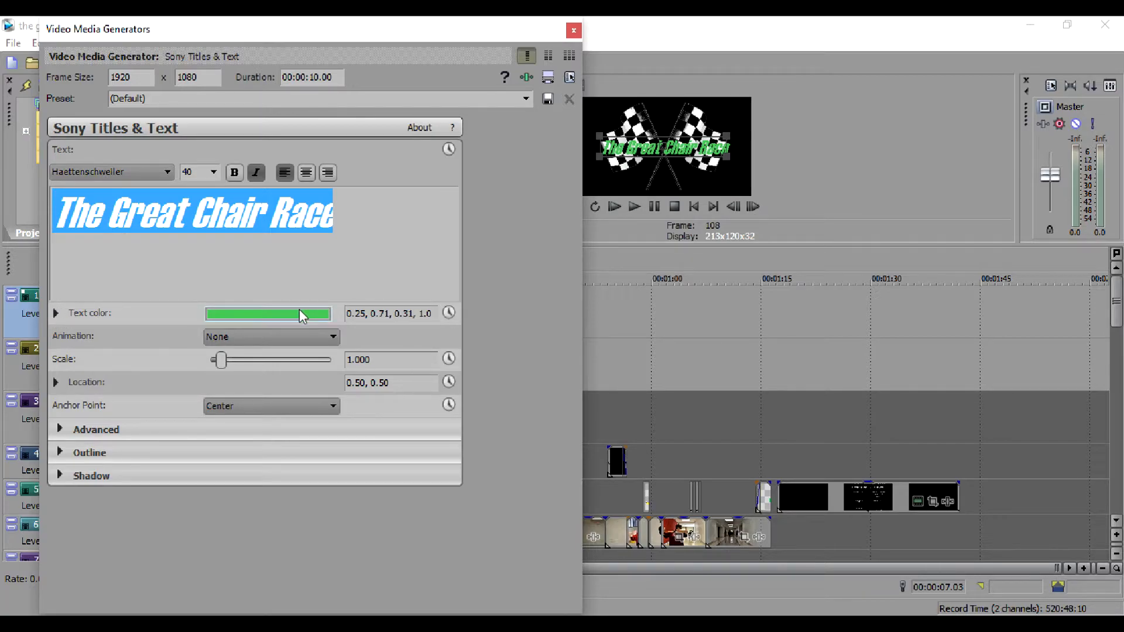
{"action": "left_click", "coordinate": [61, 430]}
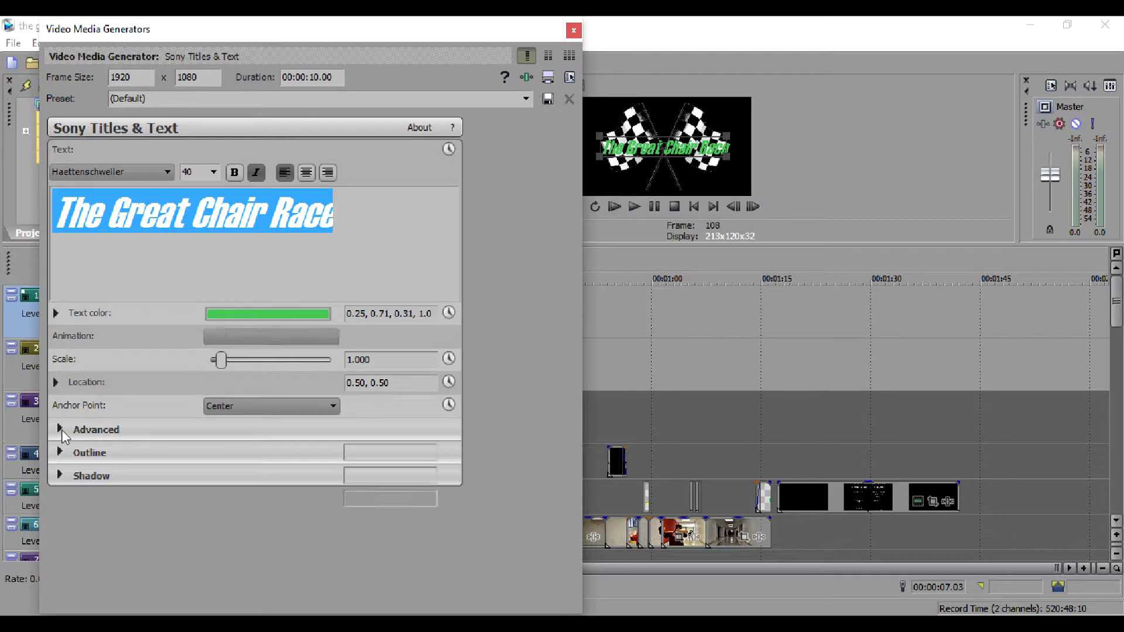
{"action": "left_click", "coordinate": [61, 430]}
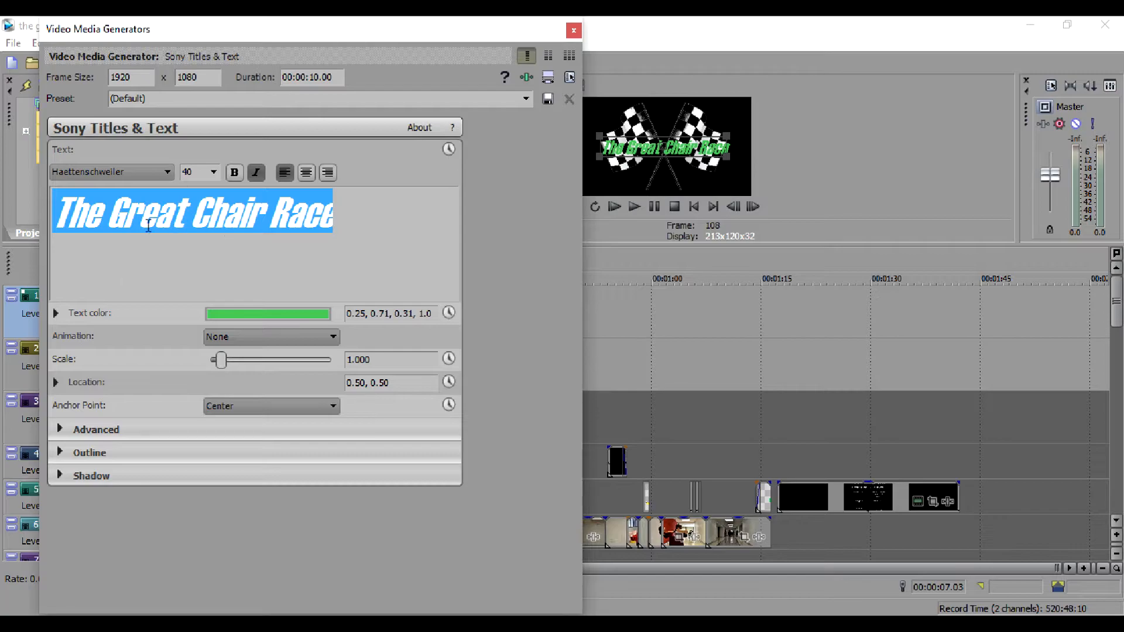
{"action": "left_click", "coordinate": [281, 220]}
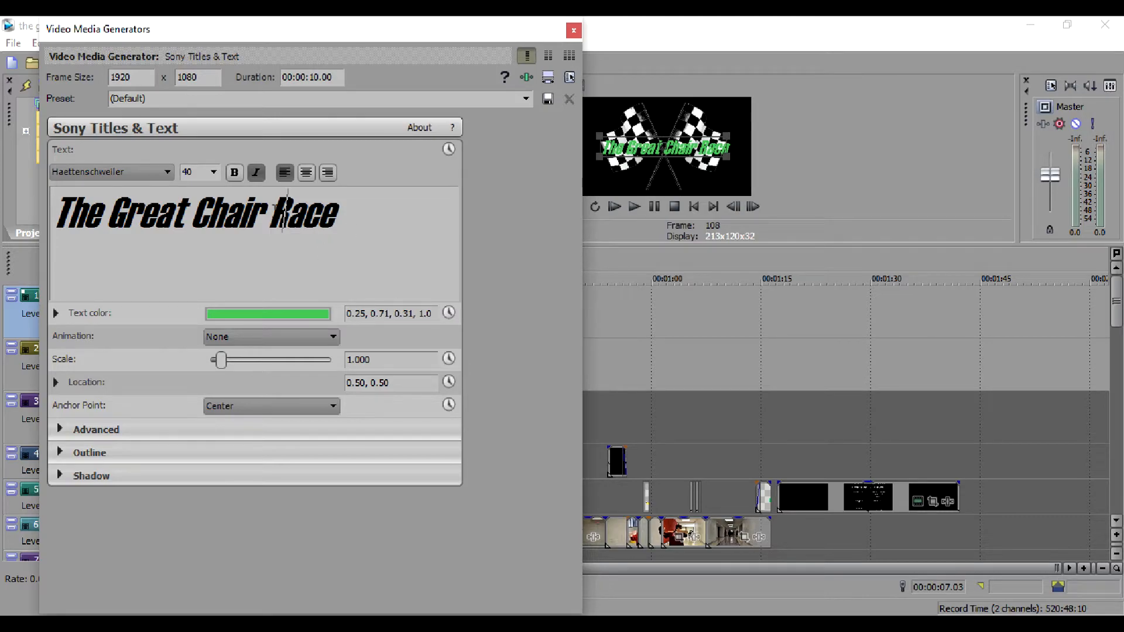
{"action": "left_click", "coordinate": [573, 31]}
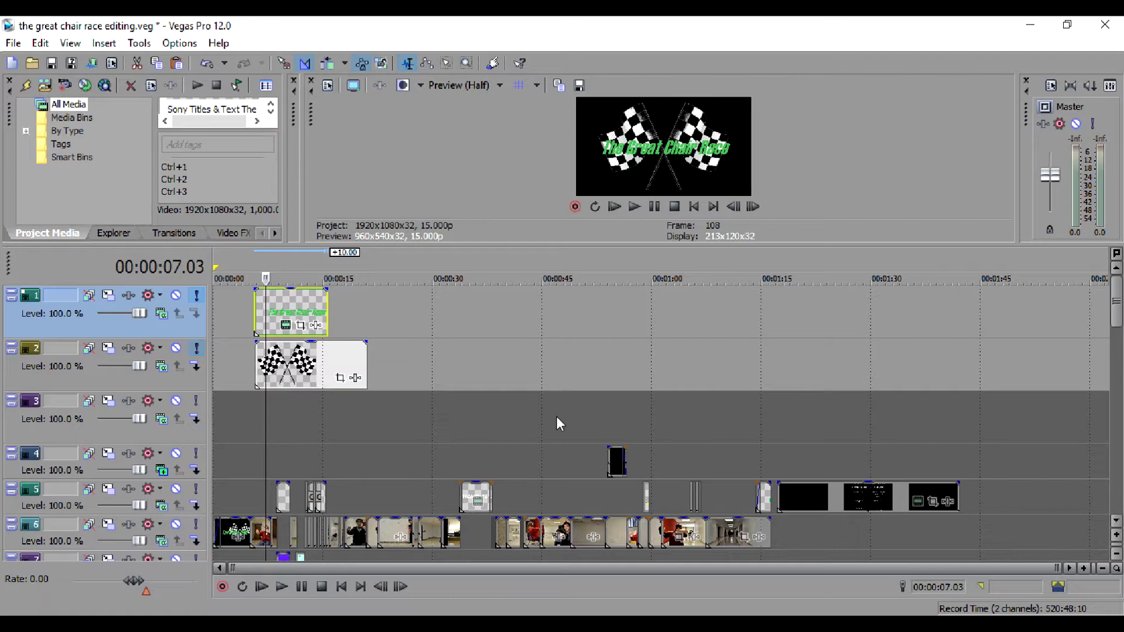
- Solo tracks 5 and 6 and place the cursor at 00:00:58.05, just before the banana event, with the timeline magnified there
{"action": "left_click", "coordinate": [626, 464]}
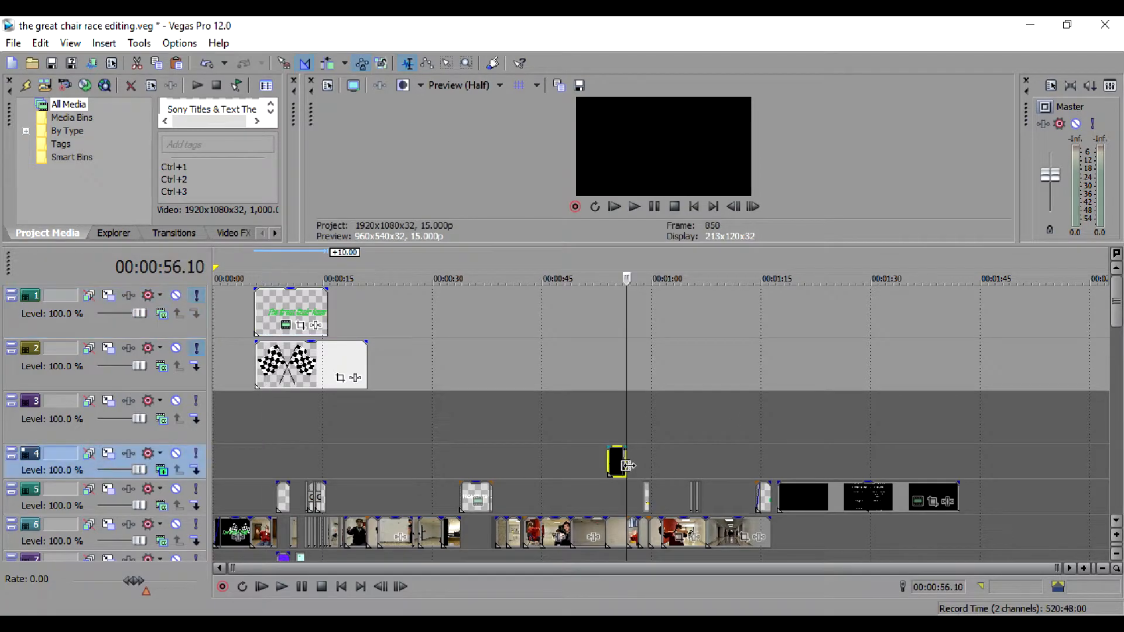
{"action": "left_click", "coordinate": [196, 524]}
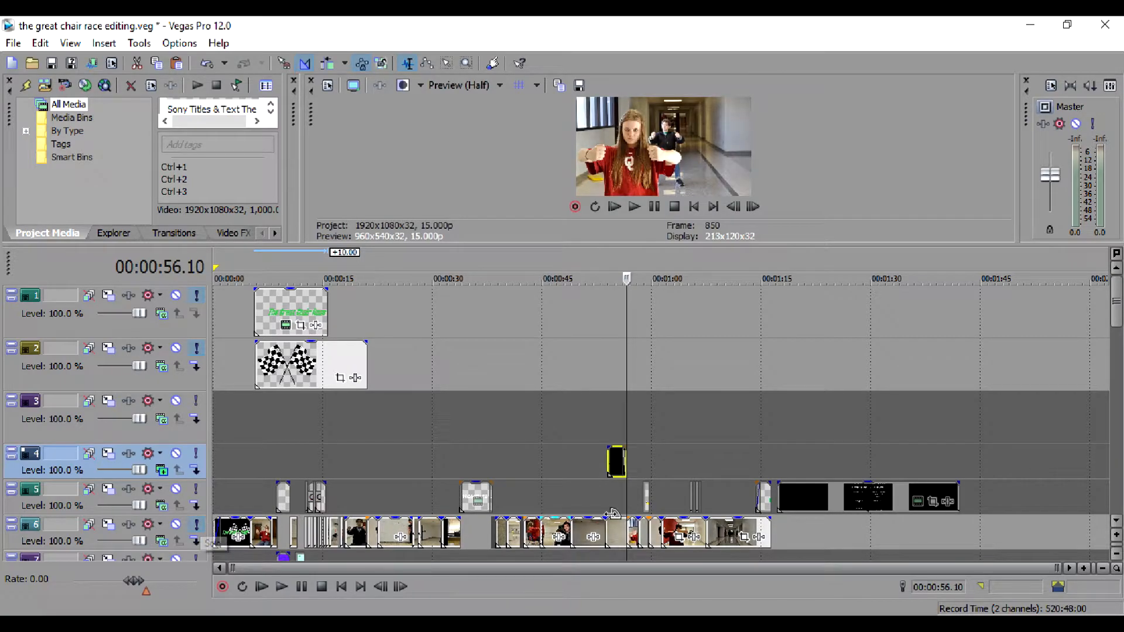
{"action": "left_click", "coordinate": [639, 469]}
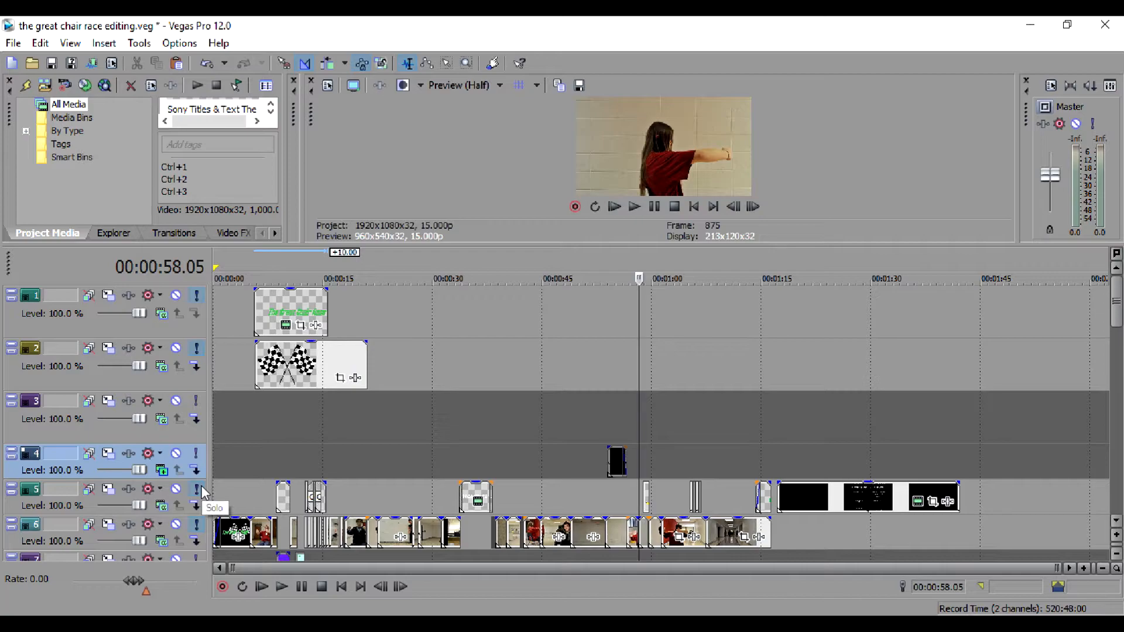
{"action": "key", "text": "Up"}
{"action": "key", "text": "Up"}
{"action": "key", "text": "Up"}
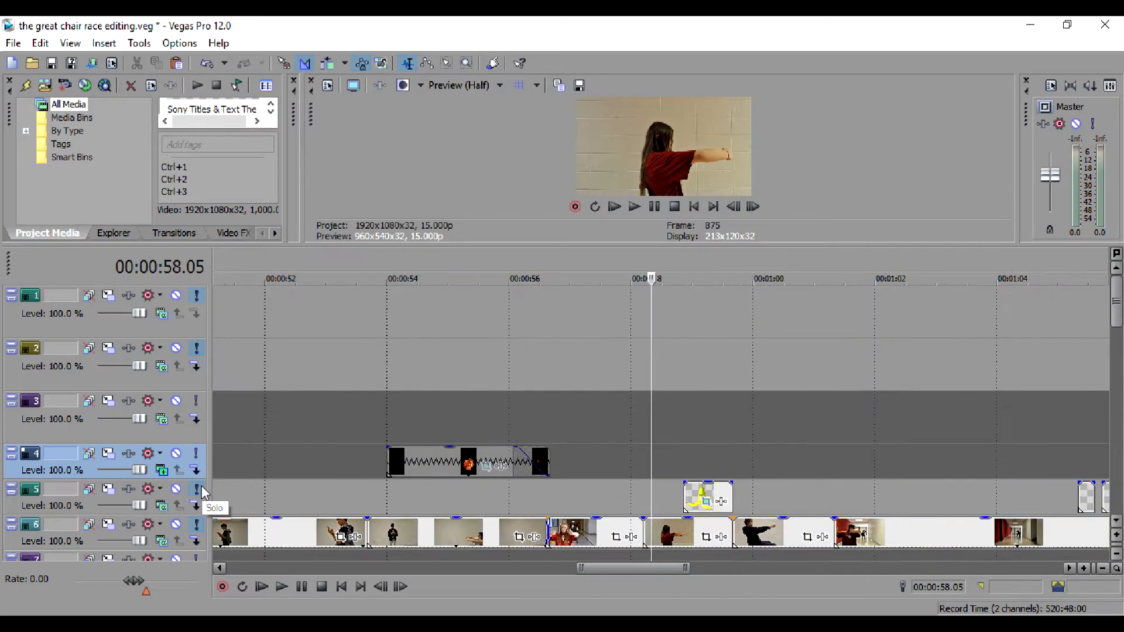
- Play the banana throw on tracks 5 and 6 and examine it frame by frame to see how the banana follows the hand
{"action": "key", "text": "space"}
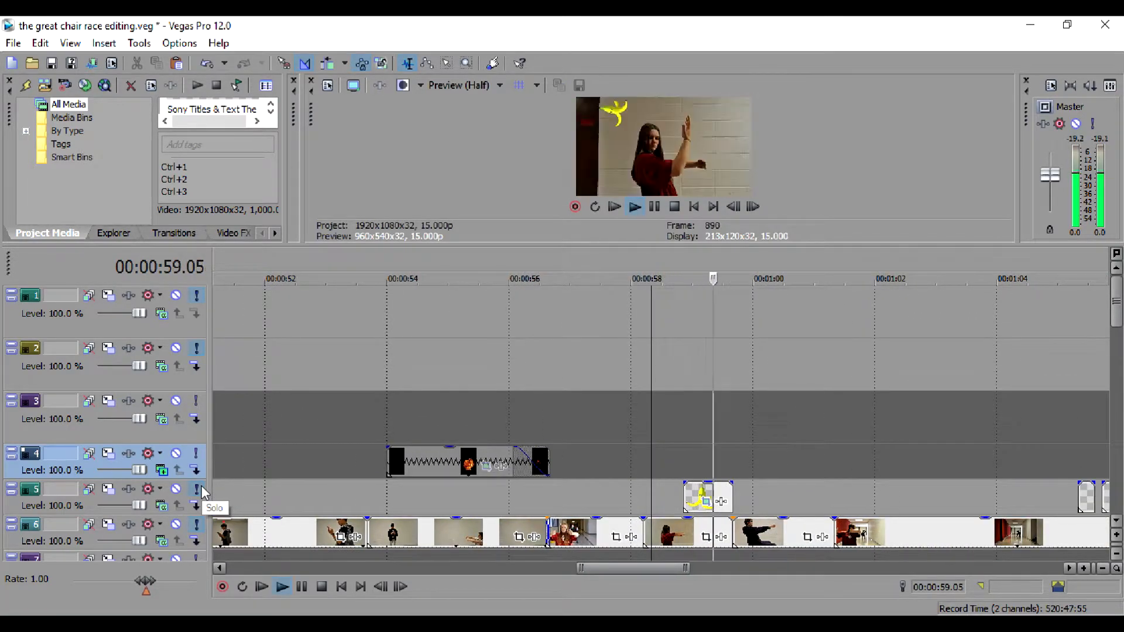
{"action": "key", "text": "space"}
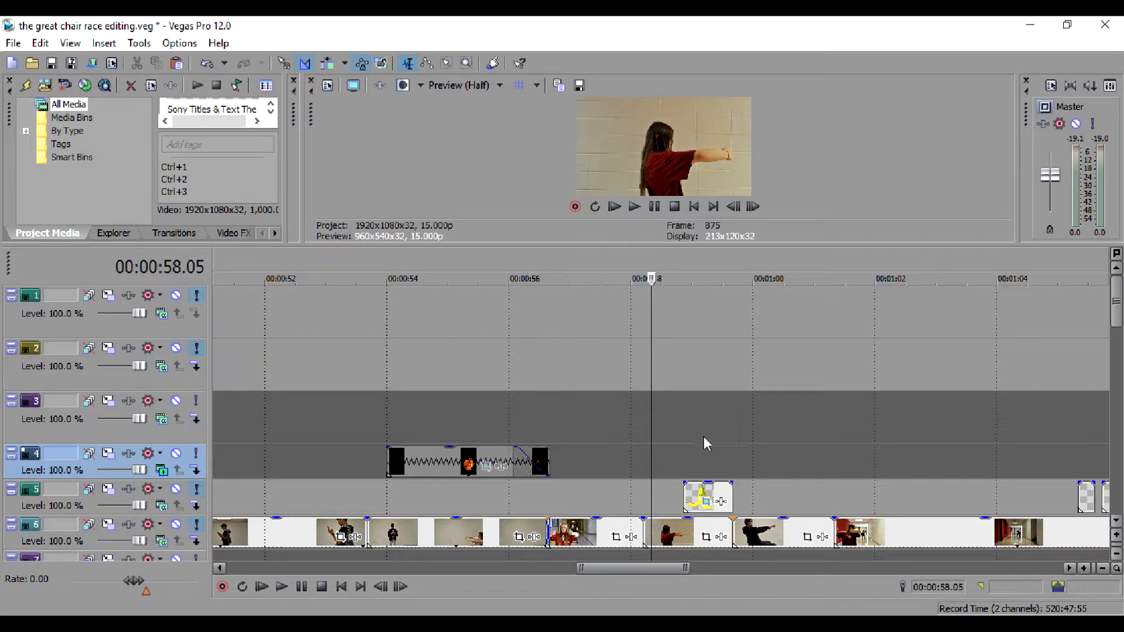
{"action": "left_click", "coordinate": [660, 436]}
{"action": "key", "text": "Right"}
{"action": "key", "text": "Right"}
{"action": "key", "text": "Right"}
{"action": "key", "text": "Right"}
{"action": "key", "text": "Right"}
{"action": "key", "text": "Right"}
{"action": "key", "text": "Right"}
{"action": "key", "text": "Right"}
{"action": "key", "text": "Right"}
{"action": "key", "text": "Right"}
{"action": "key", "text": "Right"}
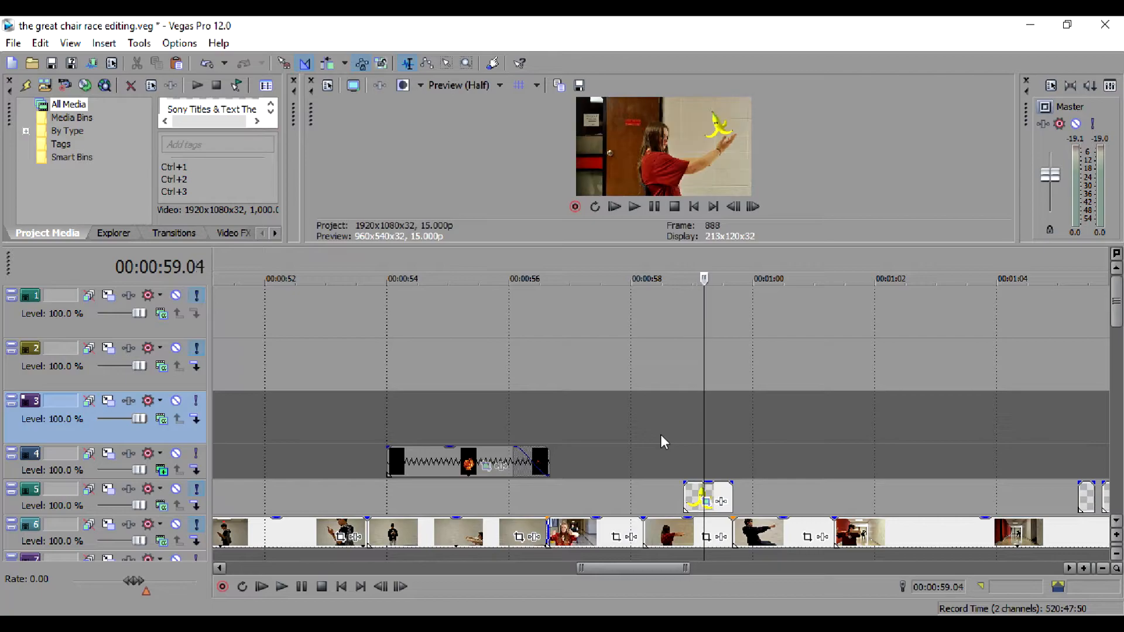
{"action": "key", "text": "Right"}
{"action": "key", "text": "Right"}
{"action": "key", "text": "Right"}
{"action": "key", "text": "Right"}
{"action": "key", "text": "Right"}
{"action": "key", "text": "Right"}
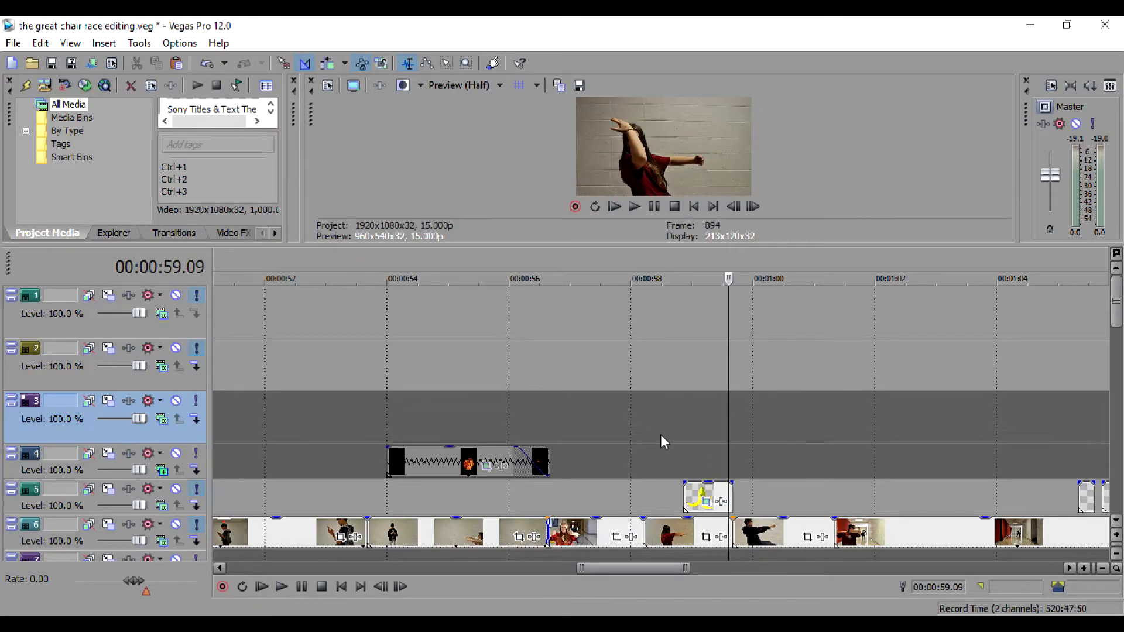
{"action": "left_click", "coordinate": [640, 444]}
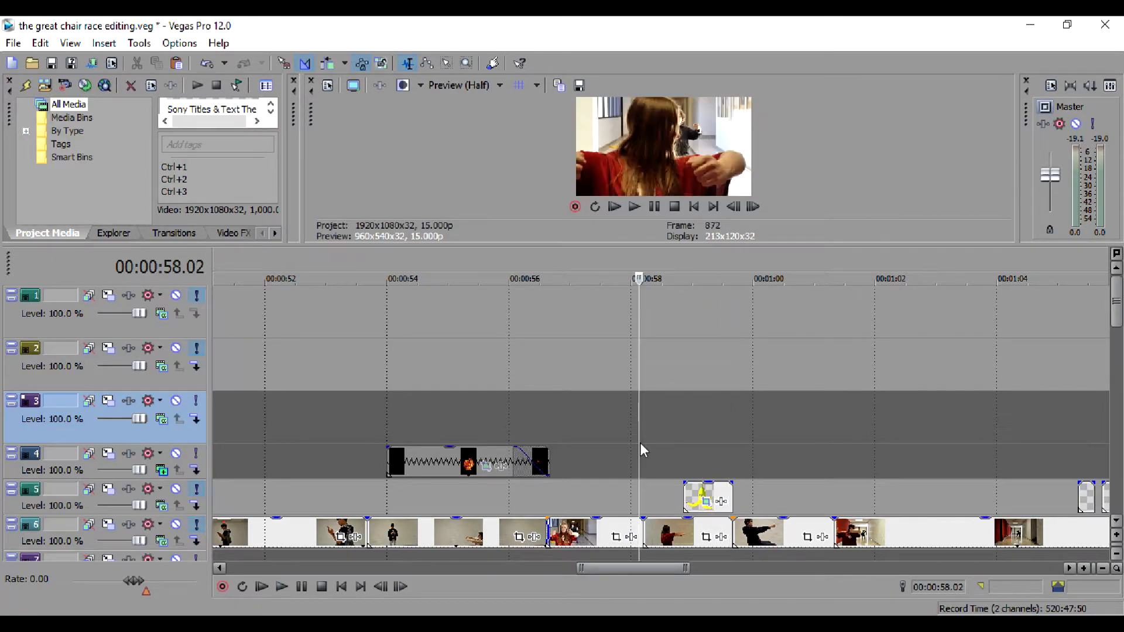
- Compare the first two position keyframes of the banana event on track 5 in its Event Pan/Crop settings
{"action": "left_click", "coordinate": [688, 495]}
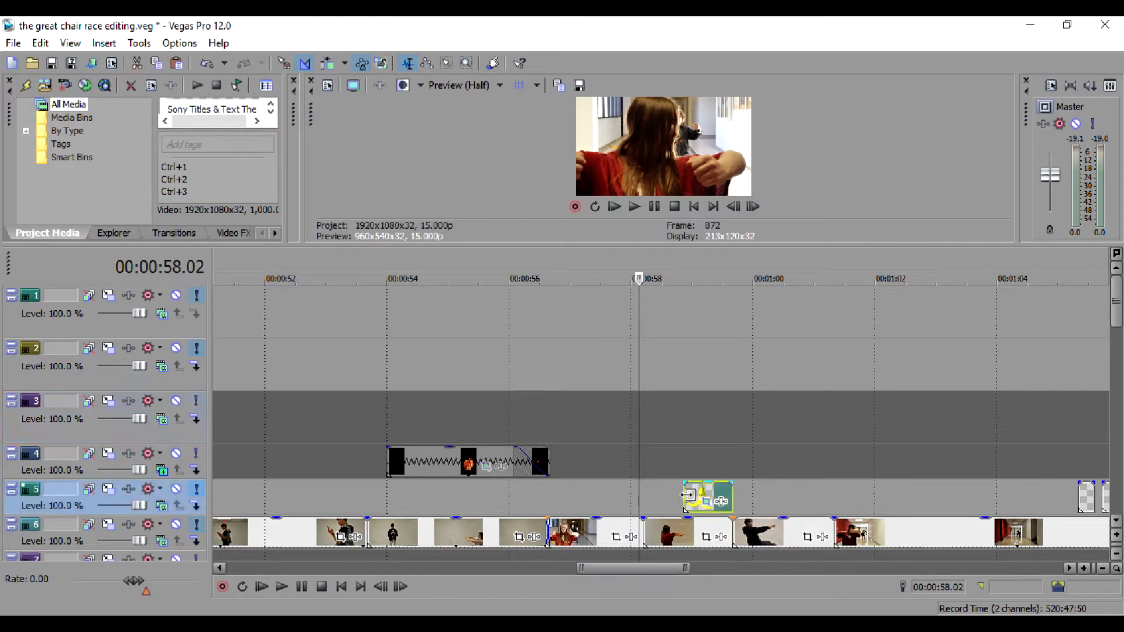
{"action": "left_click", "coordinate": [688, 495]}
{"action": "left_click", "coordinate": [706, 504]}
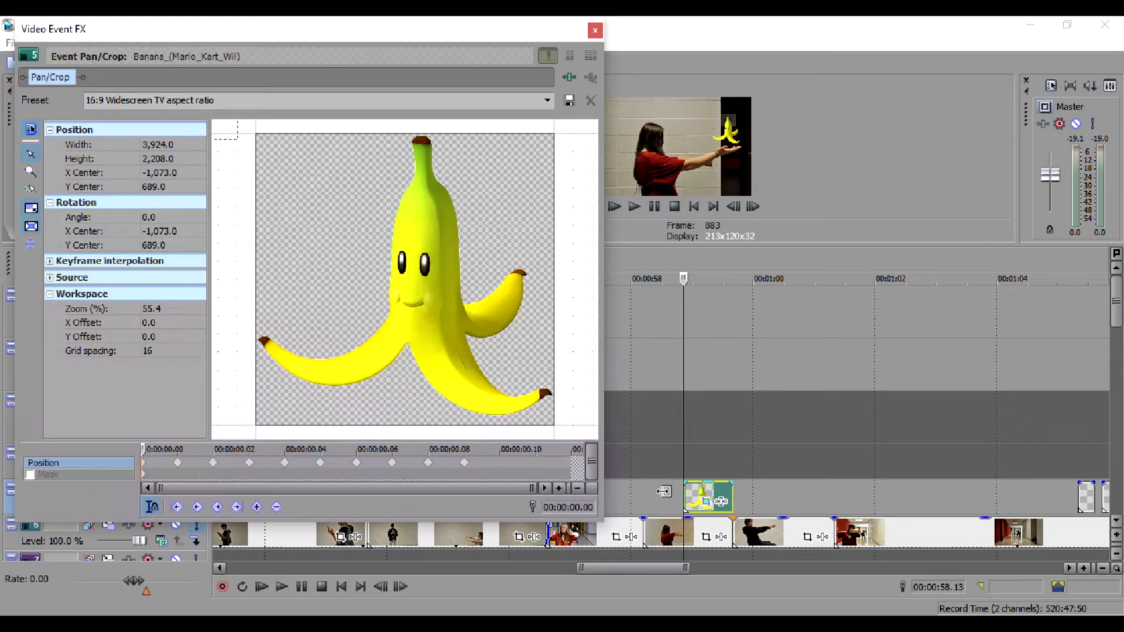
{"action": "left_click", "coordinate": [178, 467]}
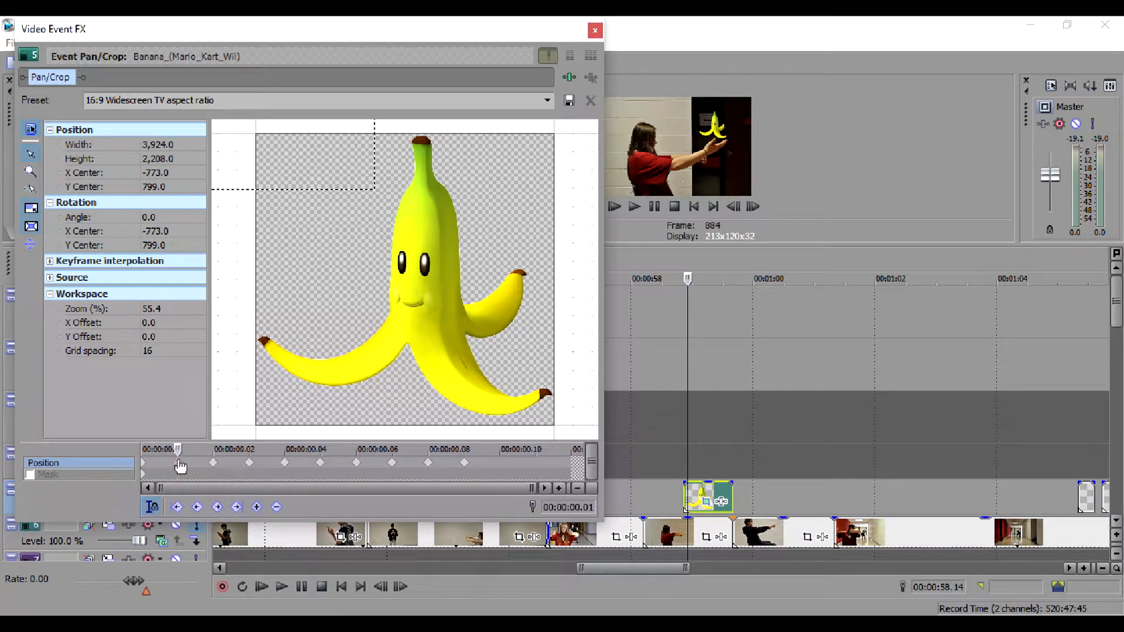
{"action": "left_click", "coordinate": [146, 467]}
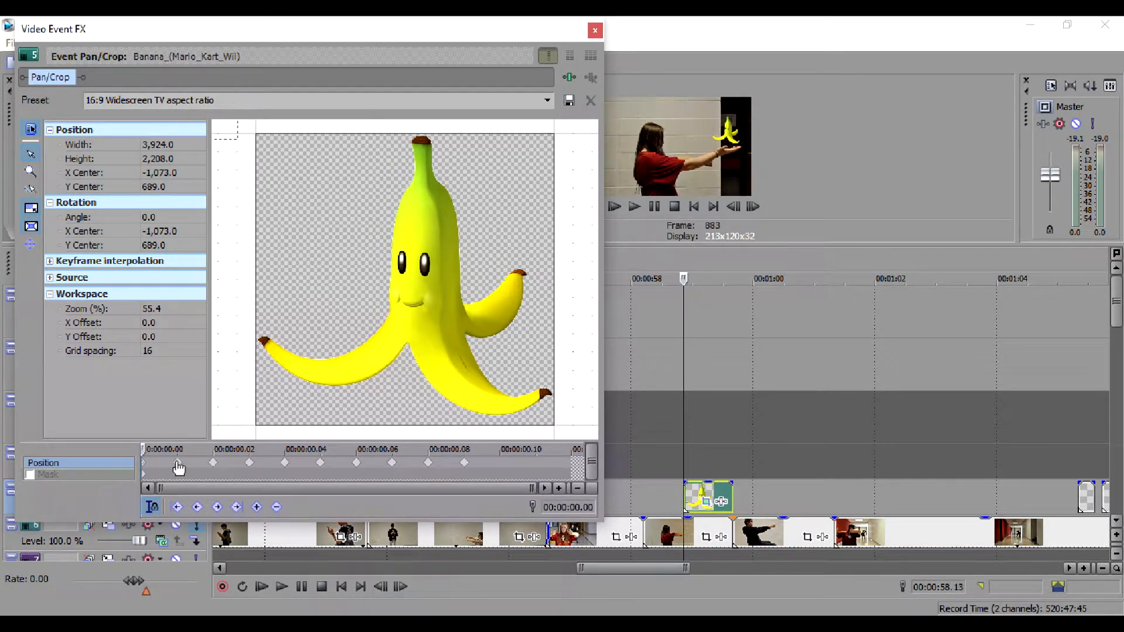
{"action": "left_click", "coordinate": [178, 463]}
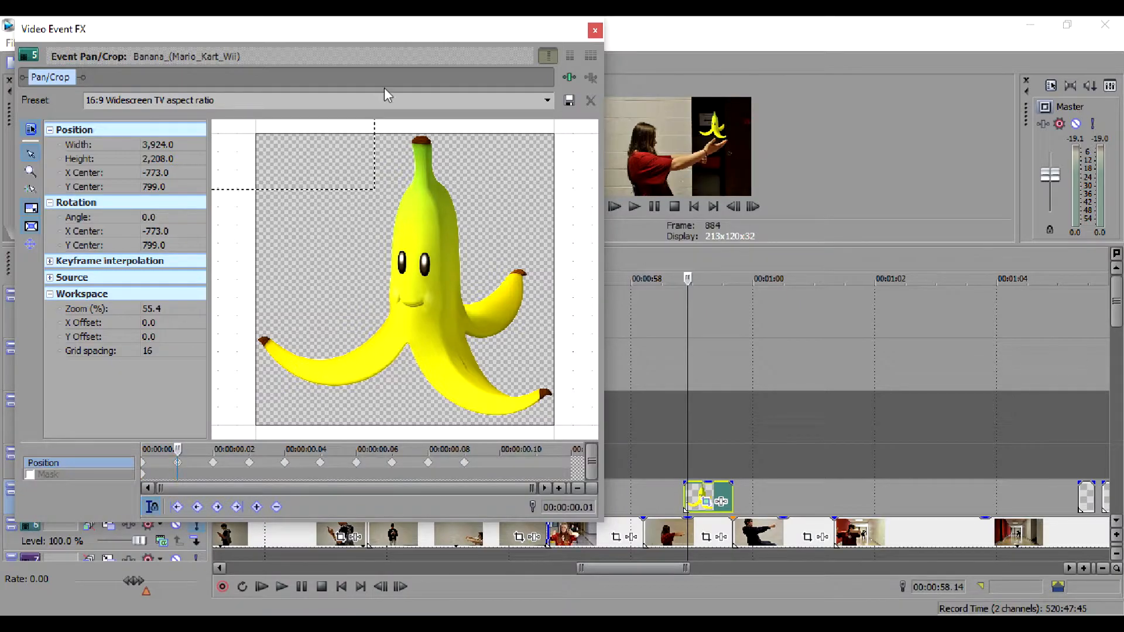
{"action": "left_click_drag", "start_coordinate": [360, 29], "coordinate": [285, 30]}
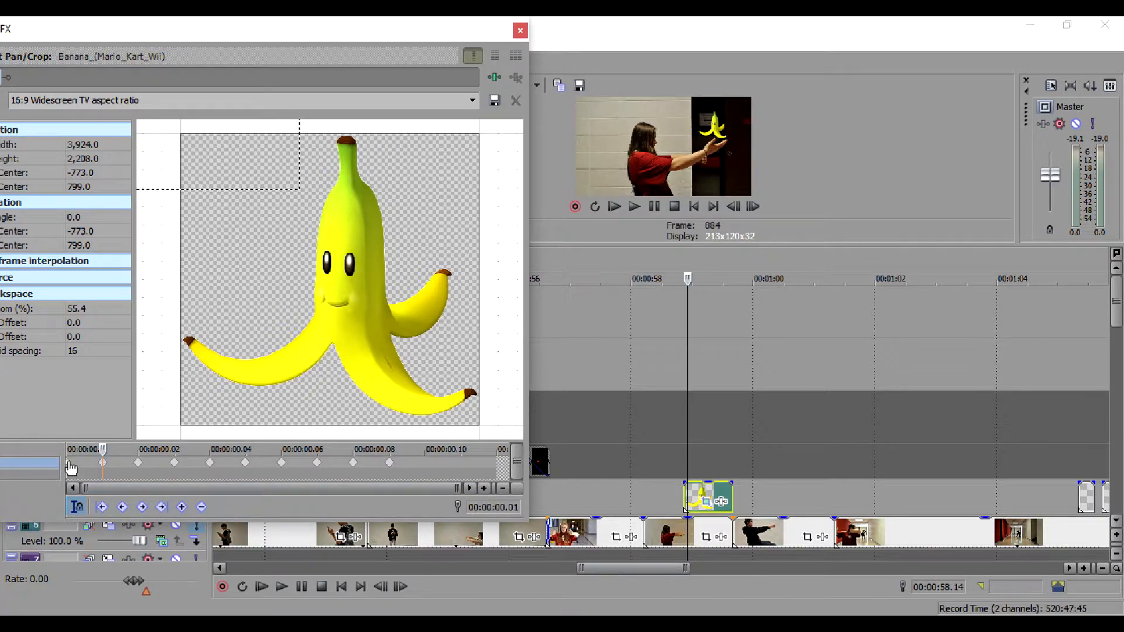
{"action": "left_click", "coordinate": [71, 466]}
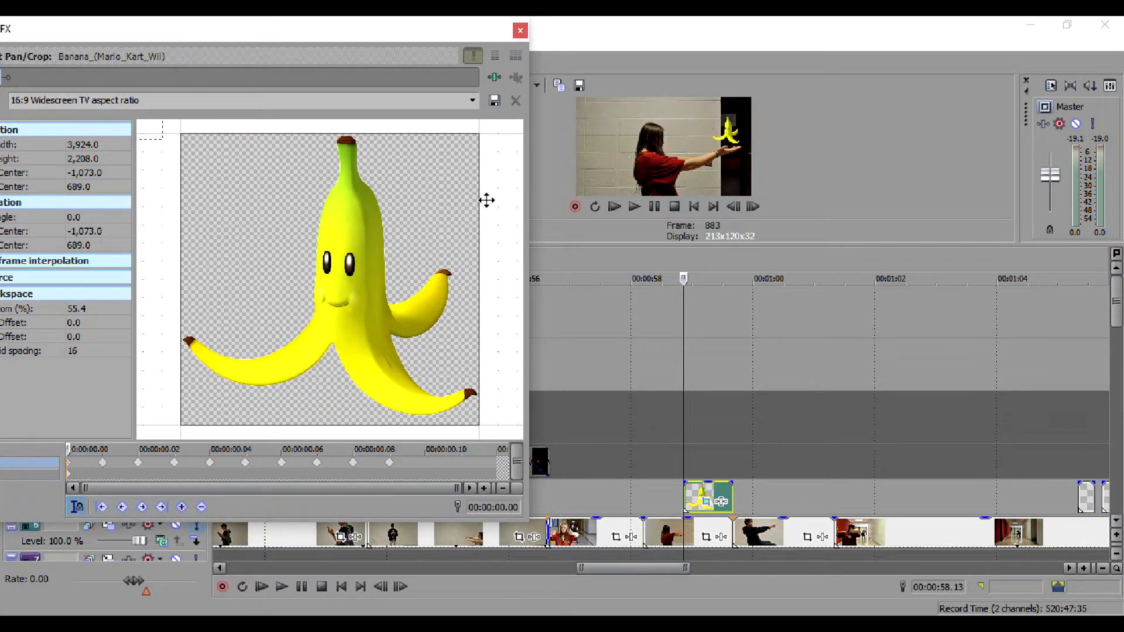
{"action": "left_click", "coordinate": [518, 31]}
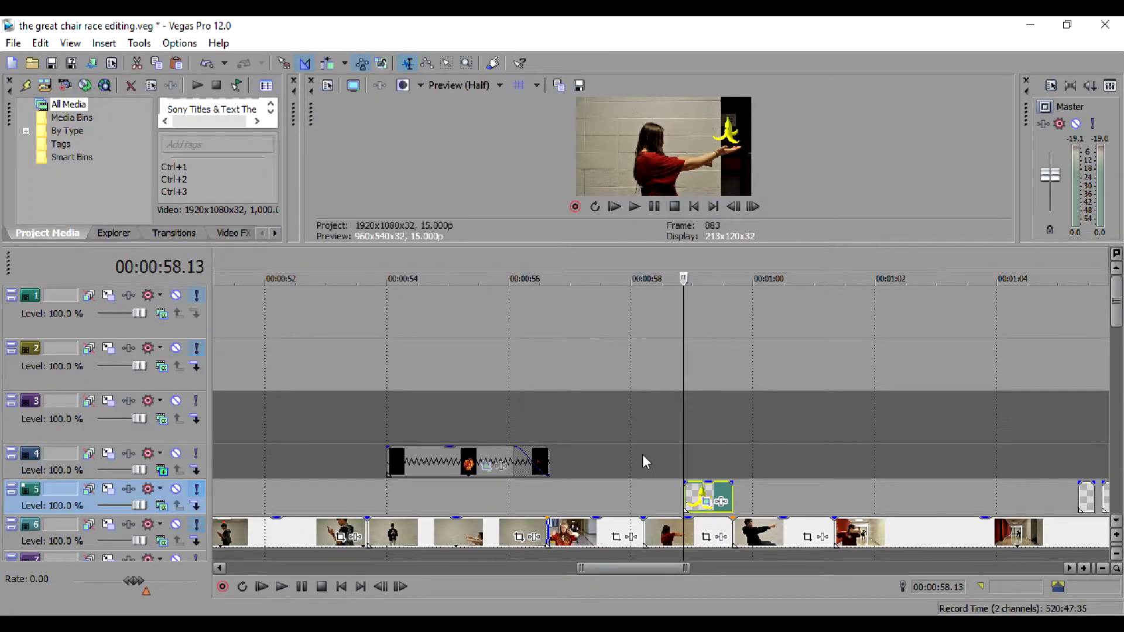
- Move the banana event to track 1 and its background clip to track 2, and extend the banana's start to 00:00:58.04
{"action": "left_click_drag", "start_coordinate": [707, 499], "coordinate": [711, 297]}
{"action": "left_click_drag", "start_coordinate": [692, 521], "coordinate": [700, 377]}
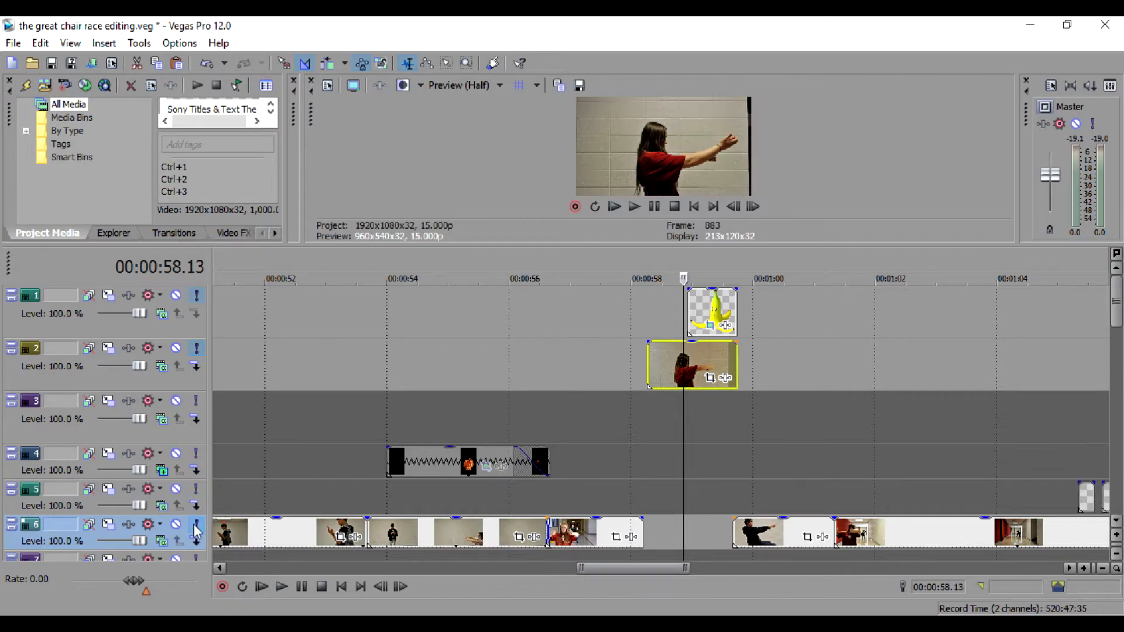
{"action": "left_click_drag", "start_coordinate": [689, 303], "coordinate": [648, 303]}
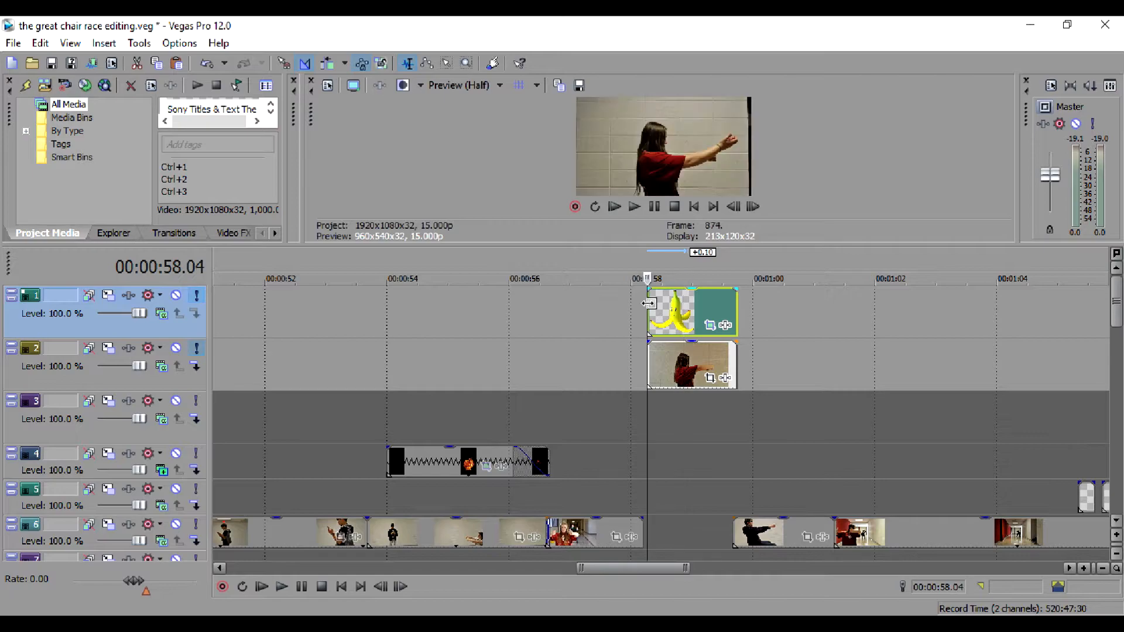
- Restore the banana's Pan/Crop frame at its first keyframe and enlarge the frame slightly to 657.7 by 641.6
{"action": "left_click", "coordinate": [710, 325]}
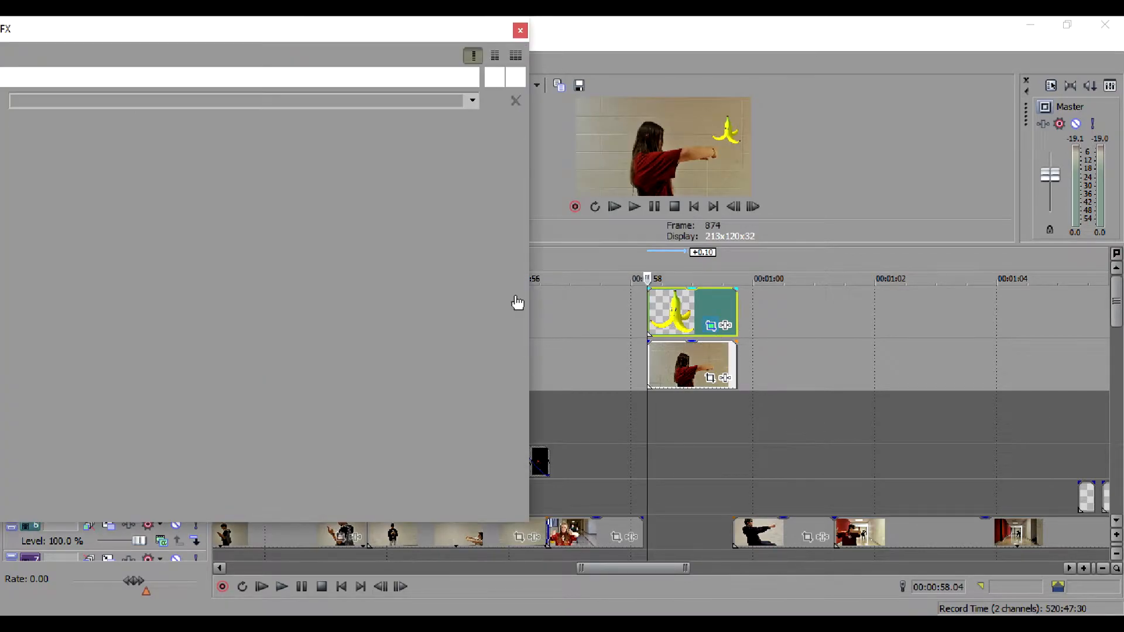
{"action": "right_click", "coordinate": [252, 263]}
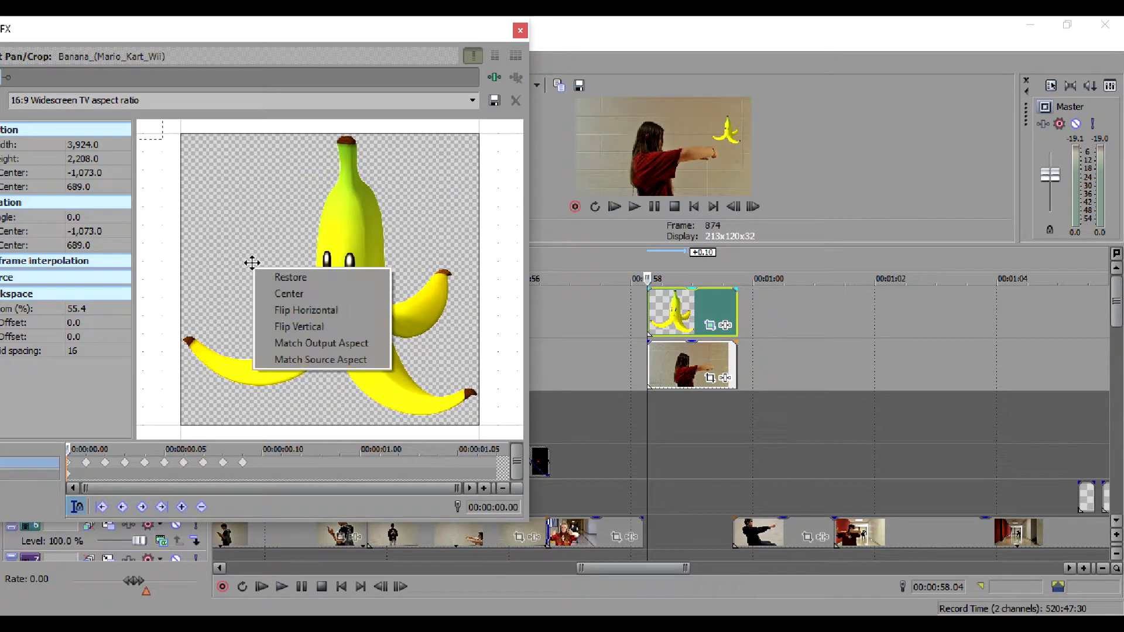
{"action": "left_click", "coordinate": [290, 279]}
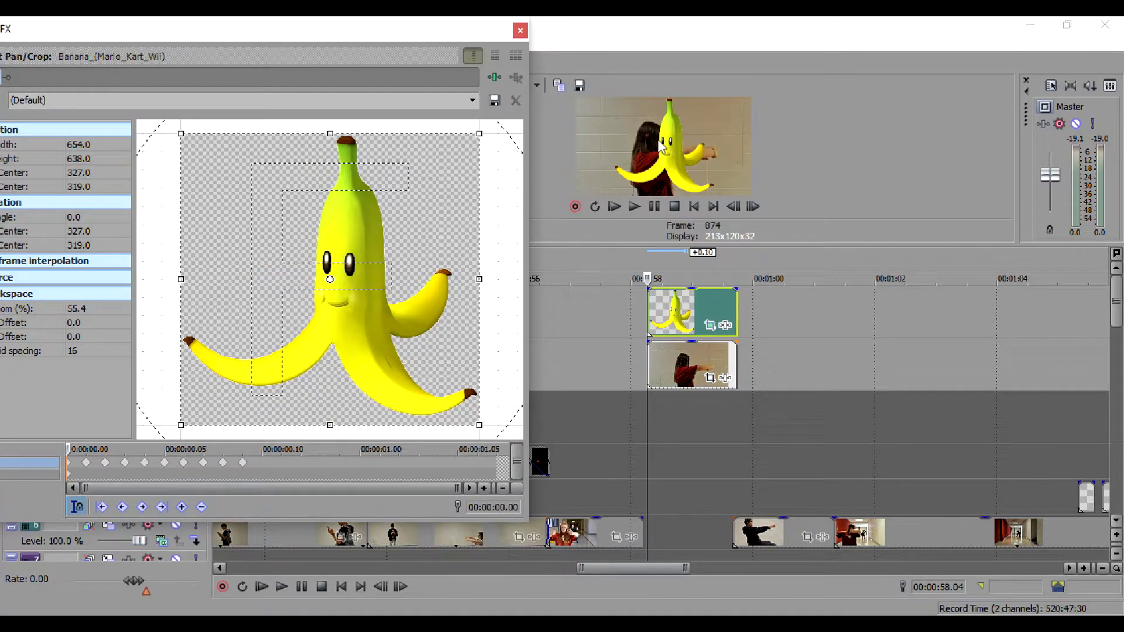
{"action": "mouse_move", "coordinate": [481, 133]}
{"action": "left_mouse_down"}
{"action": "mouse_move", "coordinate": [503, 120]}
{"action": "mouse_move", "coordinate": [426, 183]}
{"action": "mouse_move", "coordinate": [459, 146]}
{"action": "mouse_move", "coordinate": [494, 130]}
{"action": "mouse_move", "coordinate": [483, 136]}
{"action": "left_mouse_up"}
{"action": "left_click_drag", "start_coordinate": [478, 26], "coordinate": [556, 42]}
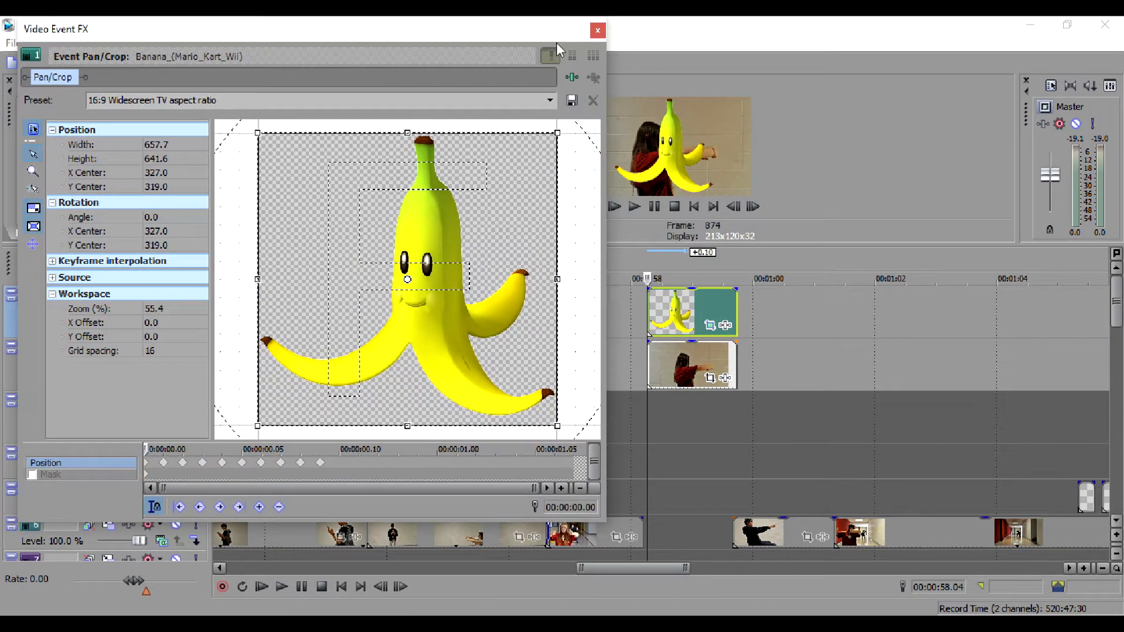
{"action": "left_click", "coordinate": [550, 101]}
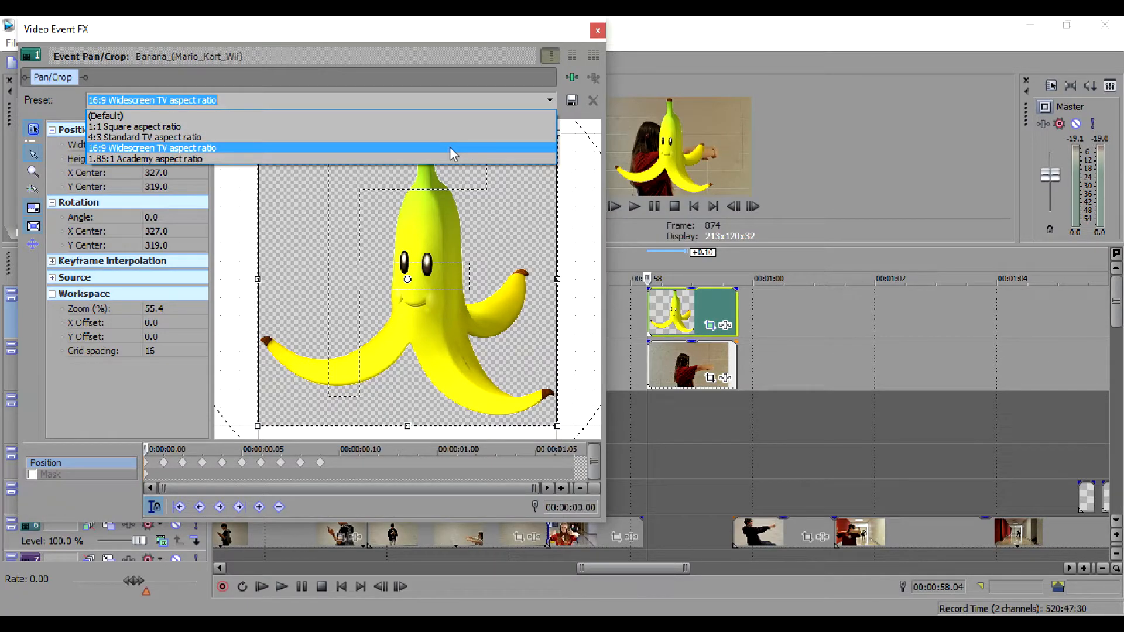
{"action": "left_click", "coordinate": [549, 102]}
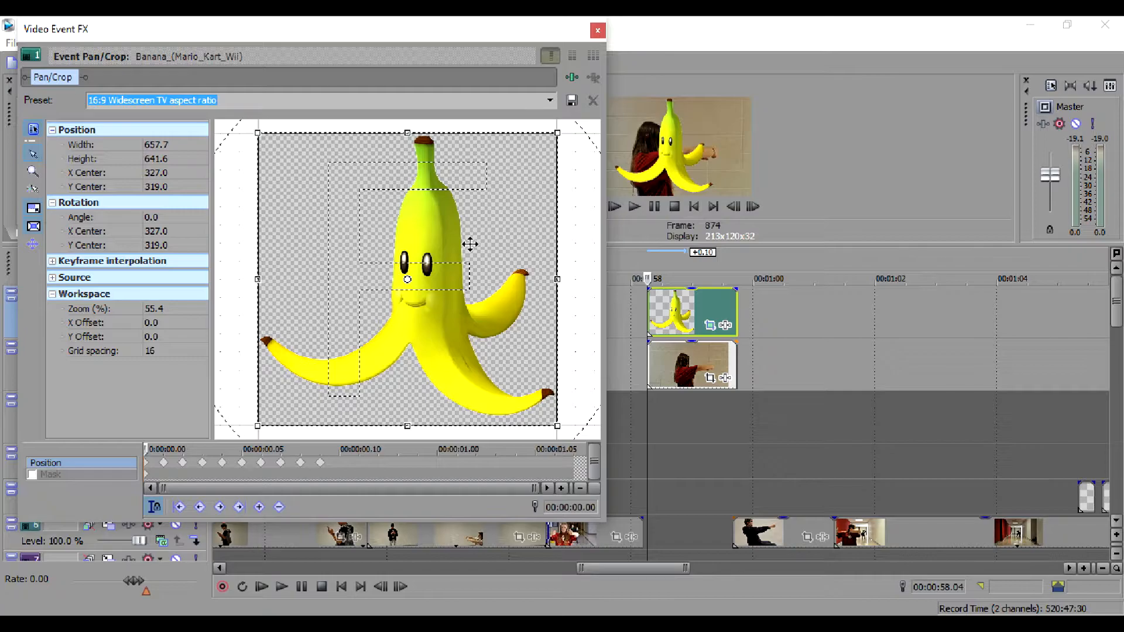
{"action": "left_click", "coordinate": [655, 372]}
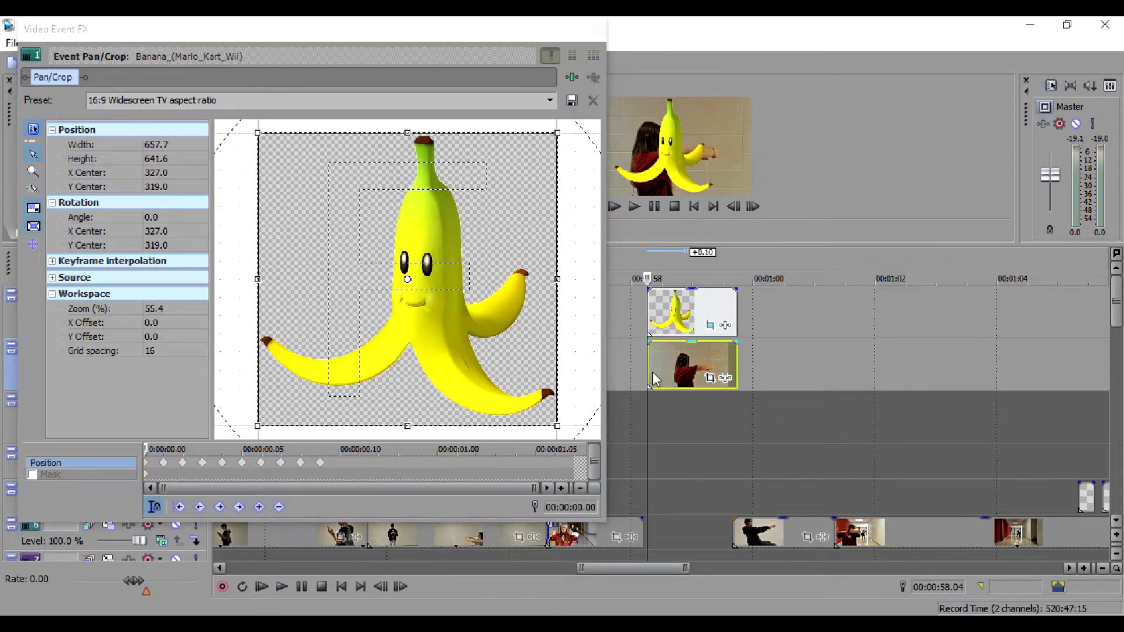
- Check the background clip's Event Pan/Crop on track 2, and reopen the banana event's Pan/Crop settings on track 1
{"action": "left_click", "coordinate": [715, 378]}
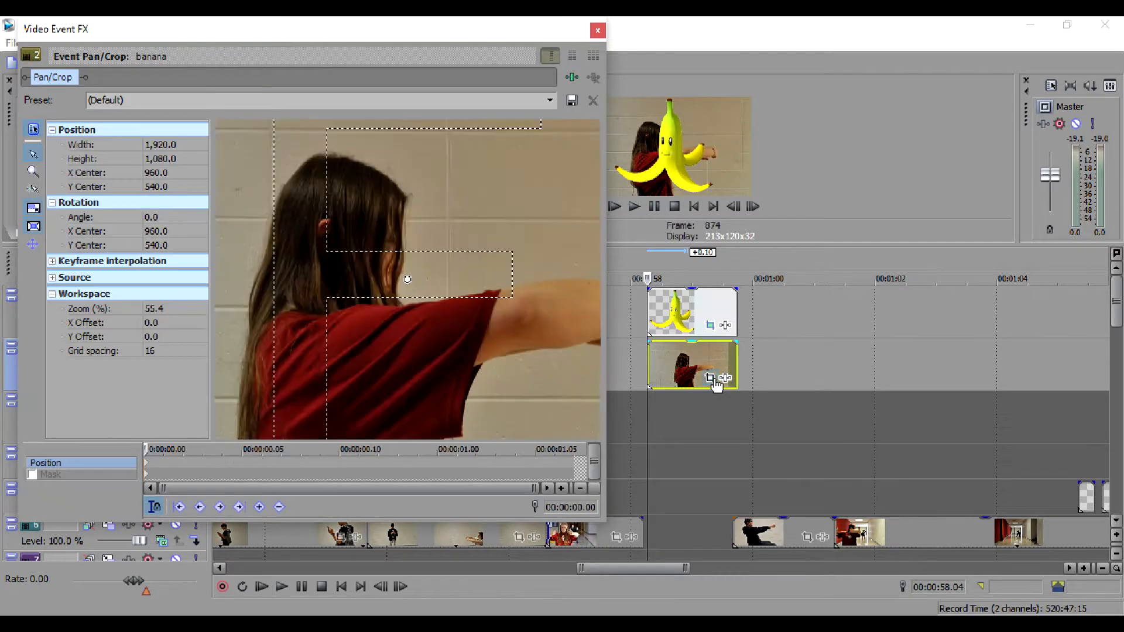
{"action": "left_click", "coordinate": [598, 29]}
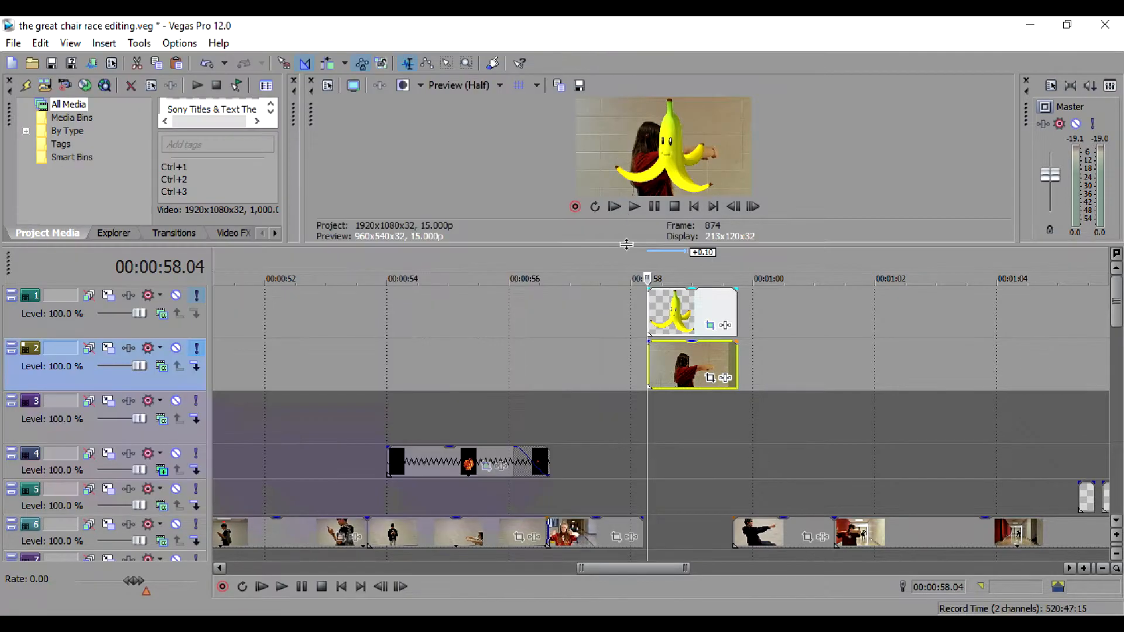
{"action": "left_click", "coordinate": [650, 304]}
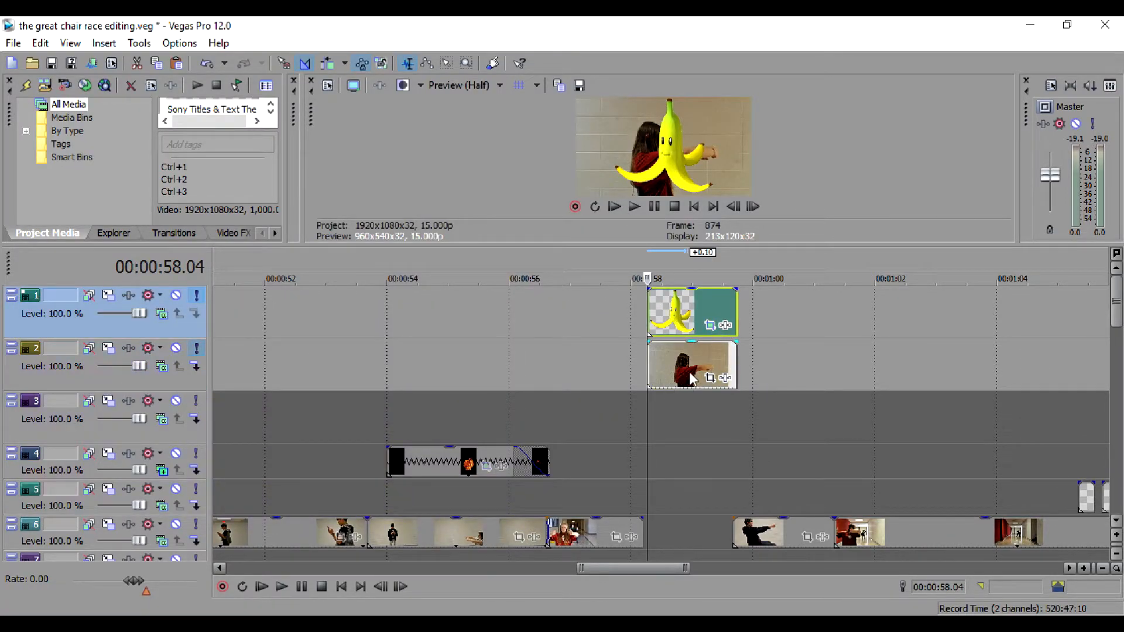
{"action": "left_click", "coordinate": [710, 324]}
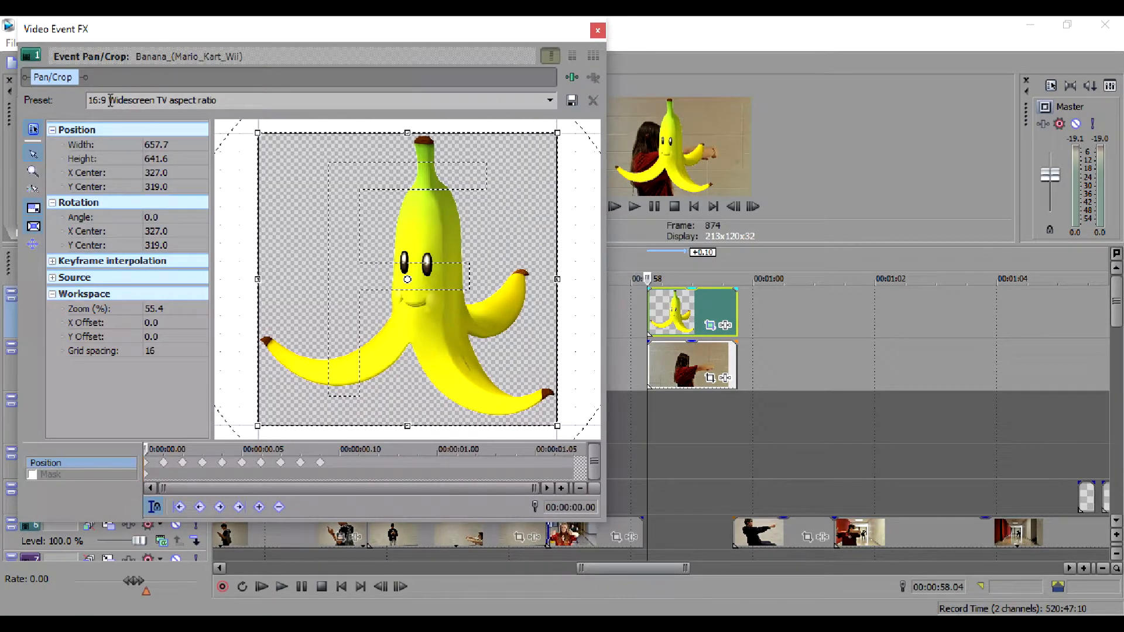
- Try shifting the banana's frame sideways and back at its first keyframe, and apply the 16:9 Widescreen TV aspect ratio preset
{"action": "left_click_drag", "start_coordinate": [381, 219], "coordinate": [267, 218]}
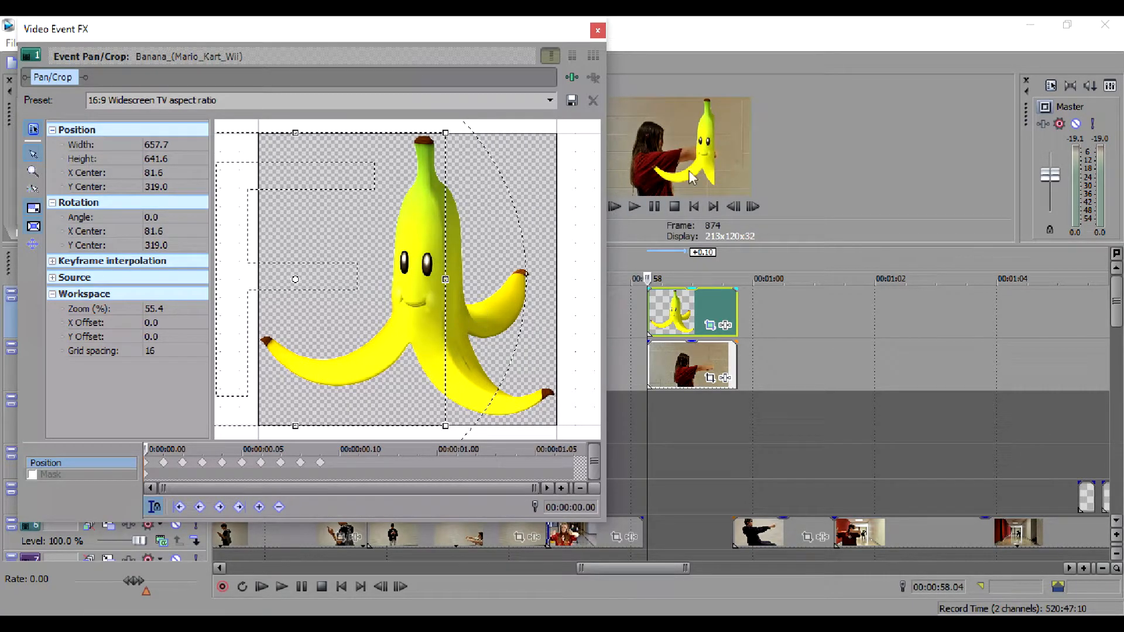
{"action": "left_click_drag", "start_coordinate": [331, 300], "coordinate": [492, 275]}
{"action": "left_click", "coordinate": [551, 99]}
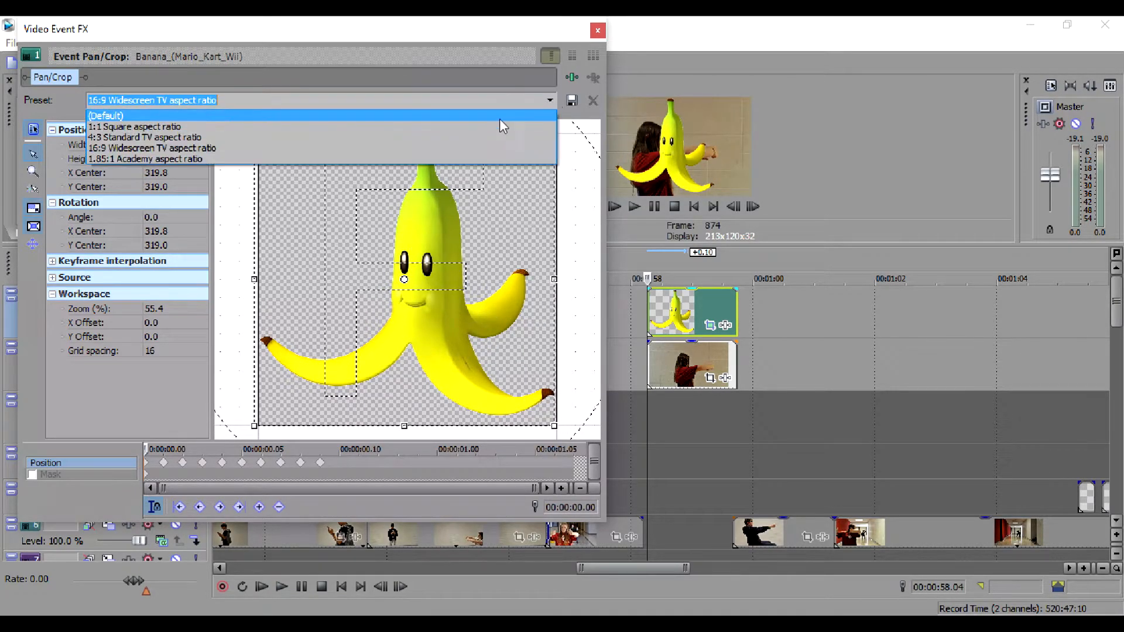
{"action": "left_click", "coordinate": [444, 148]}
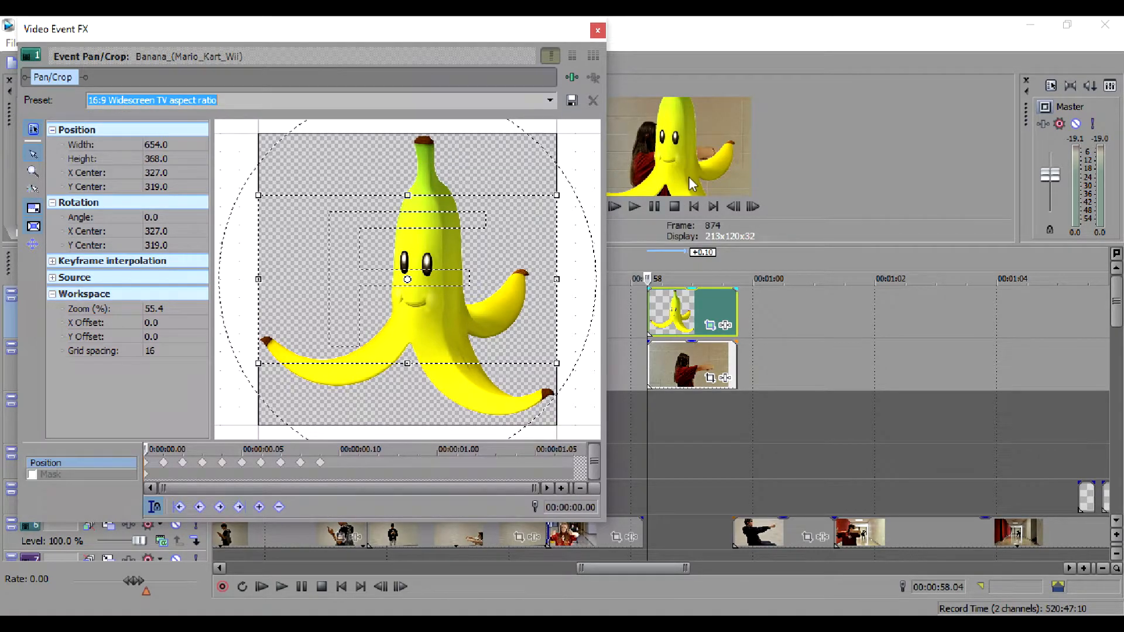
- Enlarge the banana's Pan/Crop frame at the first keyframe to 2,293.1 by 1,290.3 and center it at X -157.3, Y 645.0
{"action": "left_click_drag", "start_coordinate": [463, 240], "coordinate": [775, 19]}
{"action": "scroll", "coordinate": [442, 246], "scroll_direction": "down", "scroll_amount": 6}
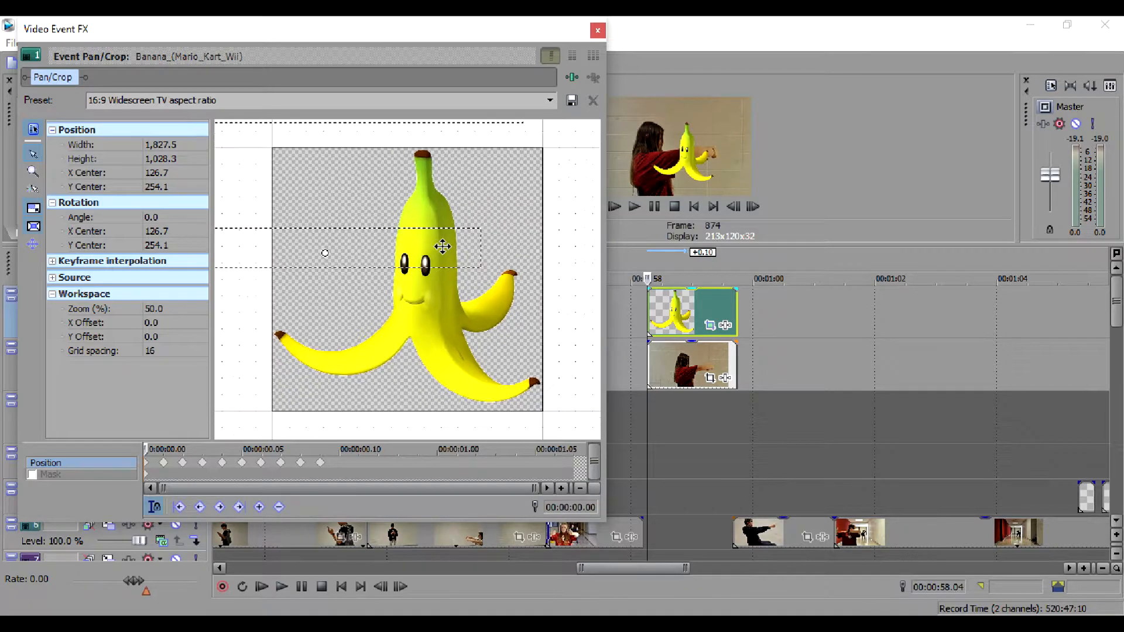
{"action": "scroll", "coordinate": [442, 246], "scroll_direction": "down", "scroll_amount": 4}
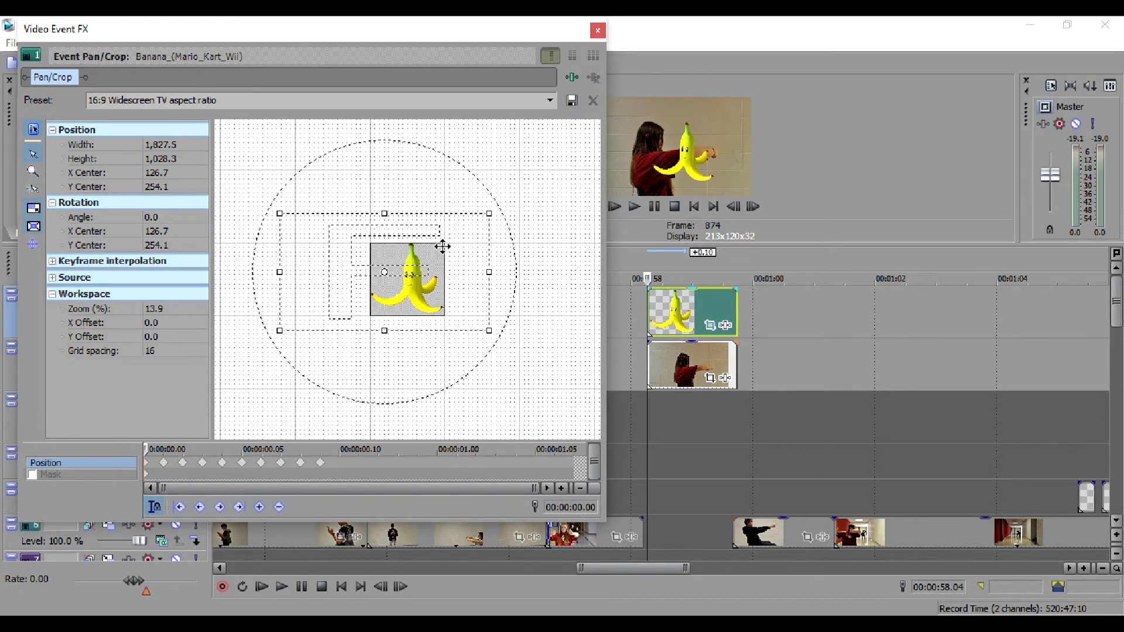
{"action": "right_click", "coordinate": [530, 186]}
{"action": "left_click", "coordinate": [472, 225]}
{"action": "left_click_drag", "start_coordinate": [474, 231], "coordinate": [509, 206]}
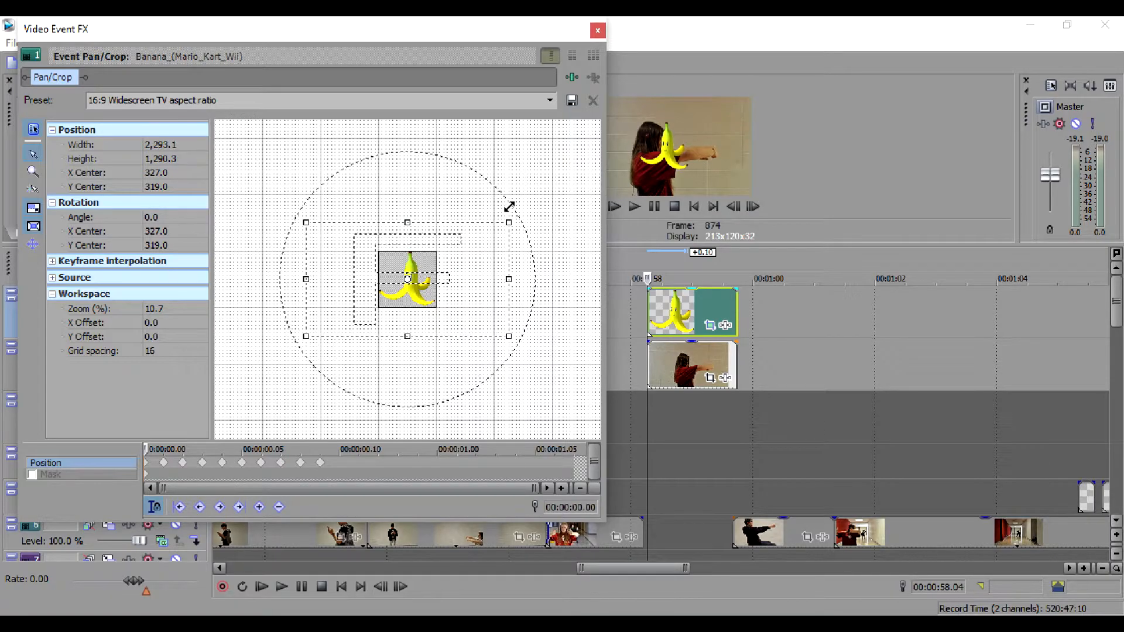
{"action": "left_click_drag", "start_coordinate": [424, 263], "coordinate": [381, 292]}
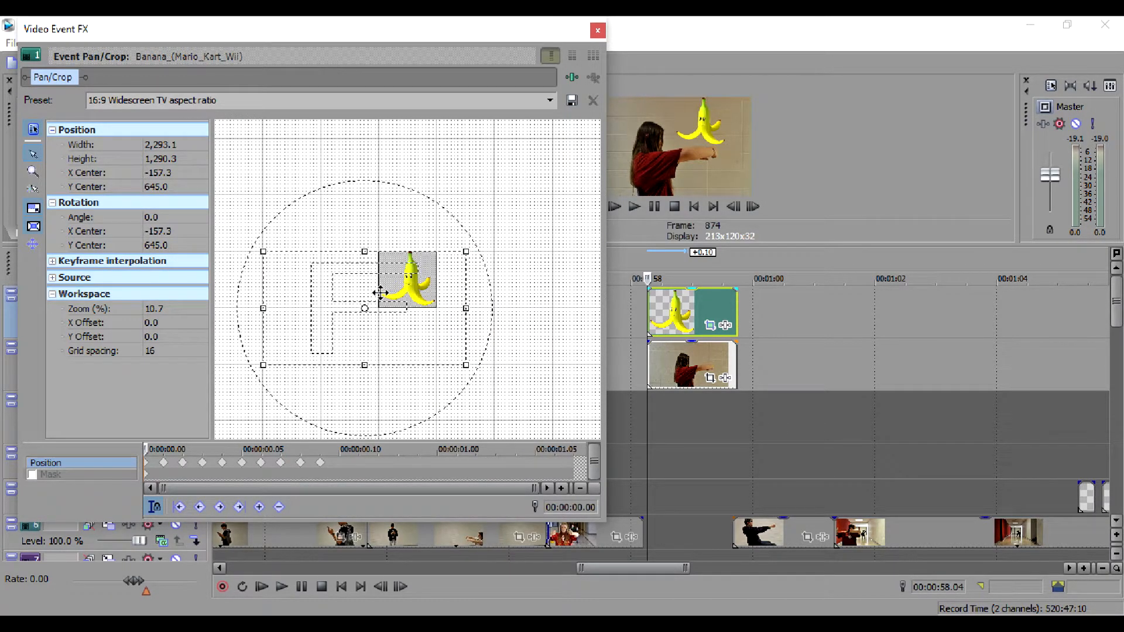
- Examine the banana's position keyframes one by one from frame 1 through frame 9, and back to frame 5
{"action": "left_click", "coordinate": [164, 464]}
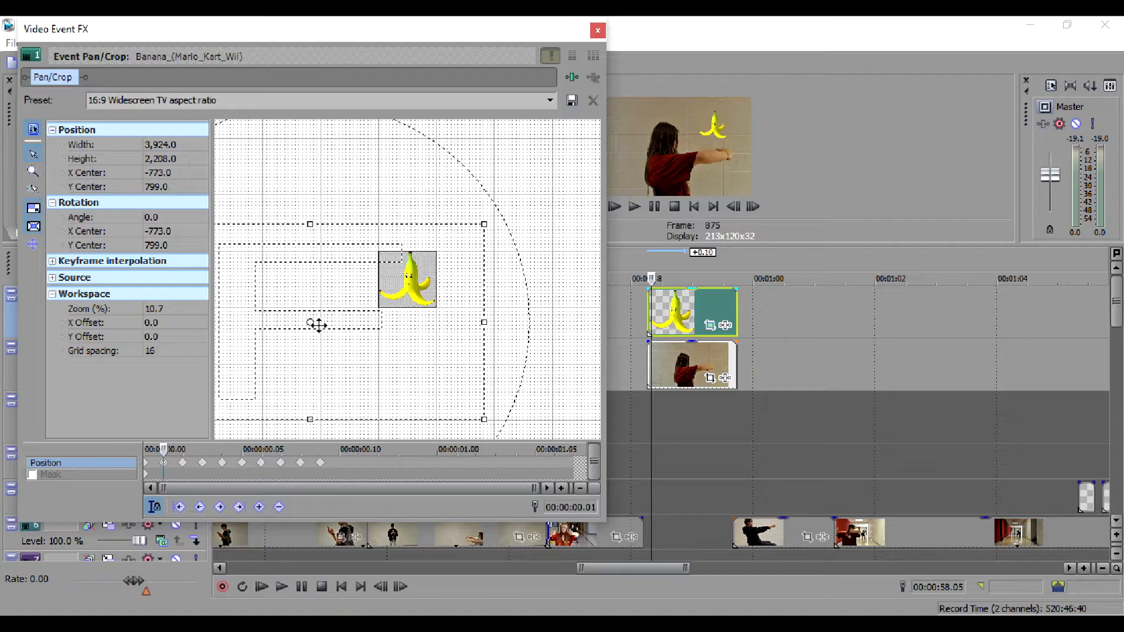
{"action": "left_click", "coordinate": [184, 463]}
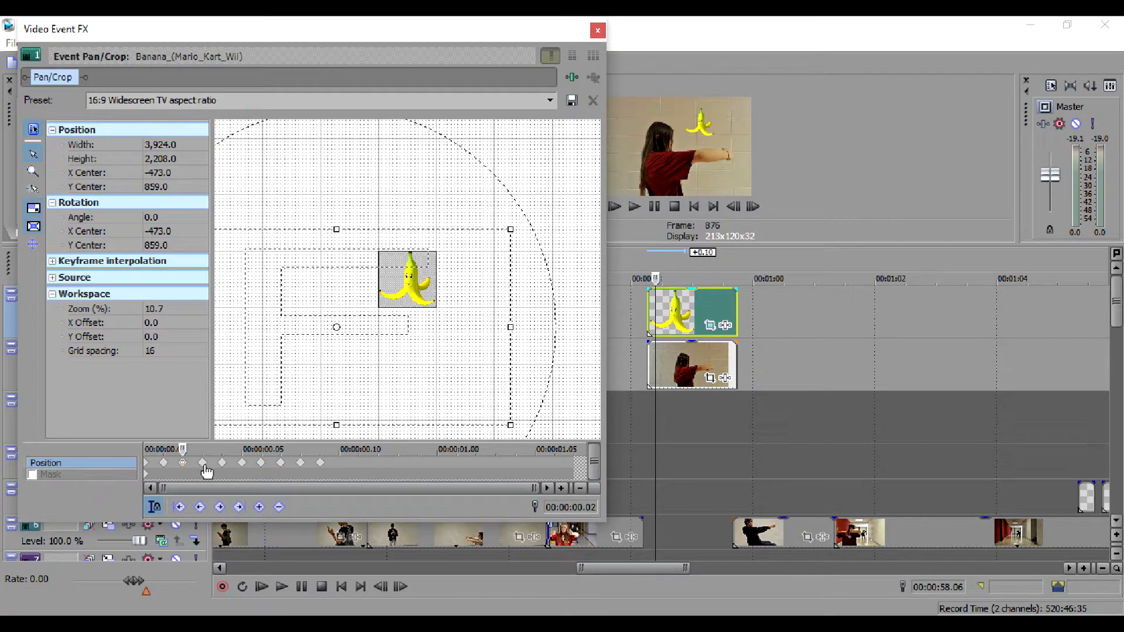
{"action": "left_click", "coordinate": [203, 463]}
{"action": "left_click", "coordinate": [221, 463]}
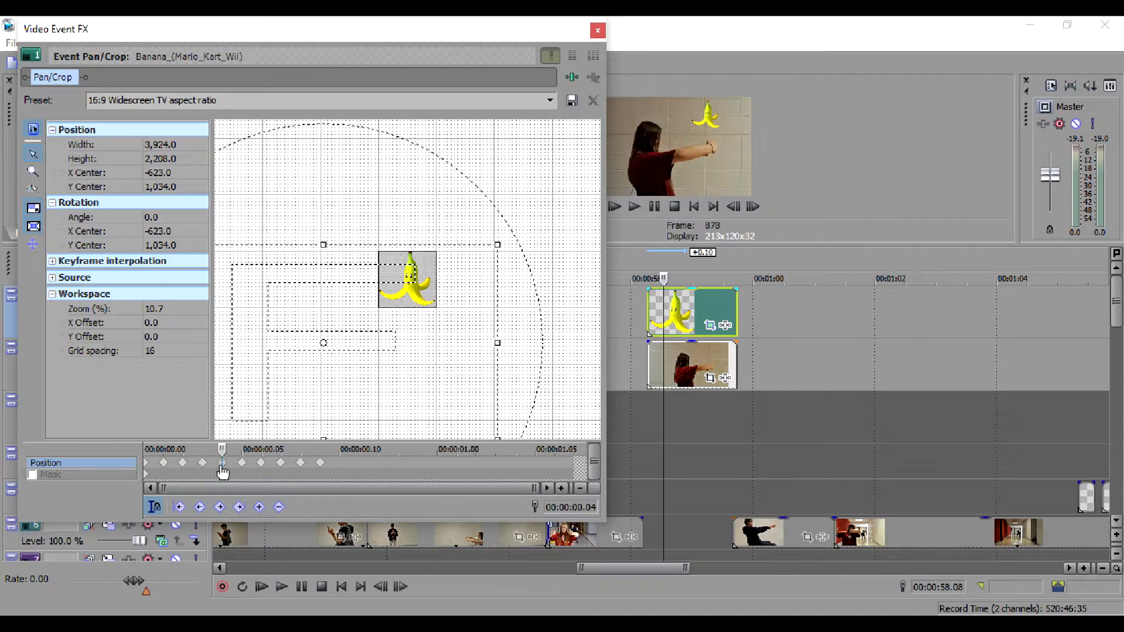
{"action": "left_click", "coordinate": [242, 463]}
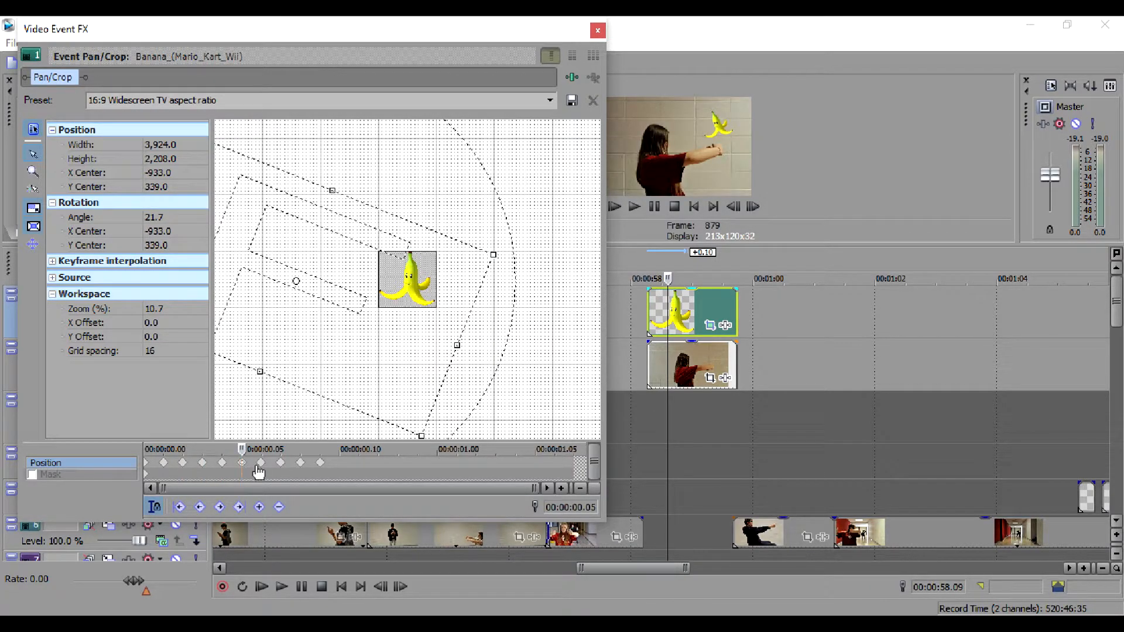
{"action": "left_click", "coordinate": [260, 464]}
{"action": "left_click", "coordinate": [281, 463]}
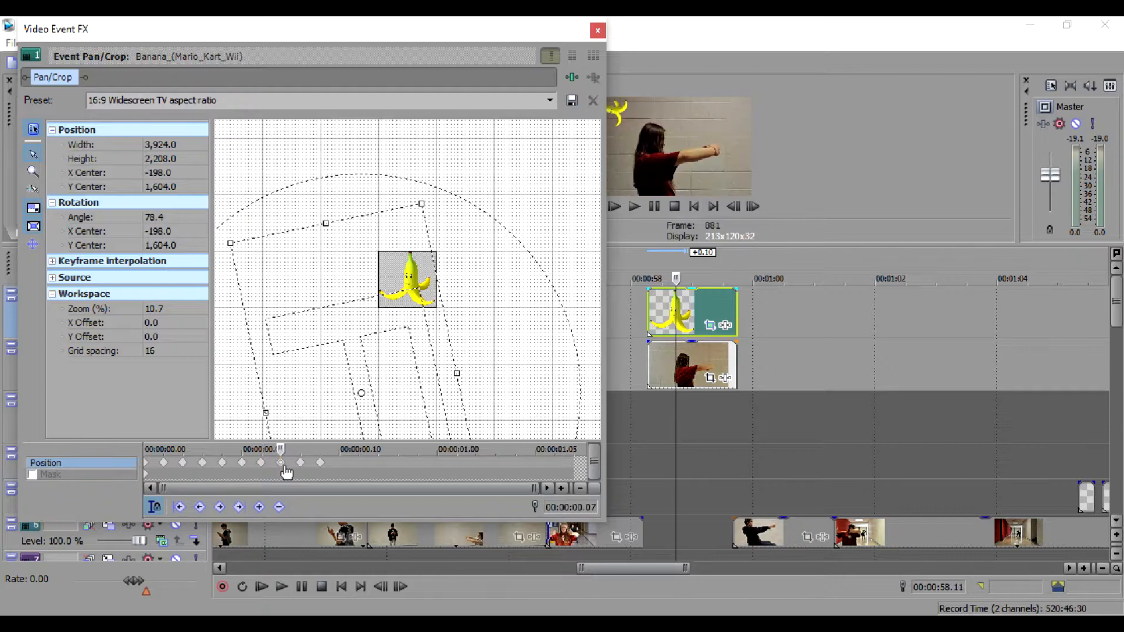
{"action": "left_click", "coordinate": [301, 463]}
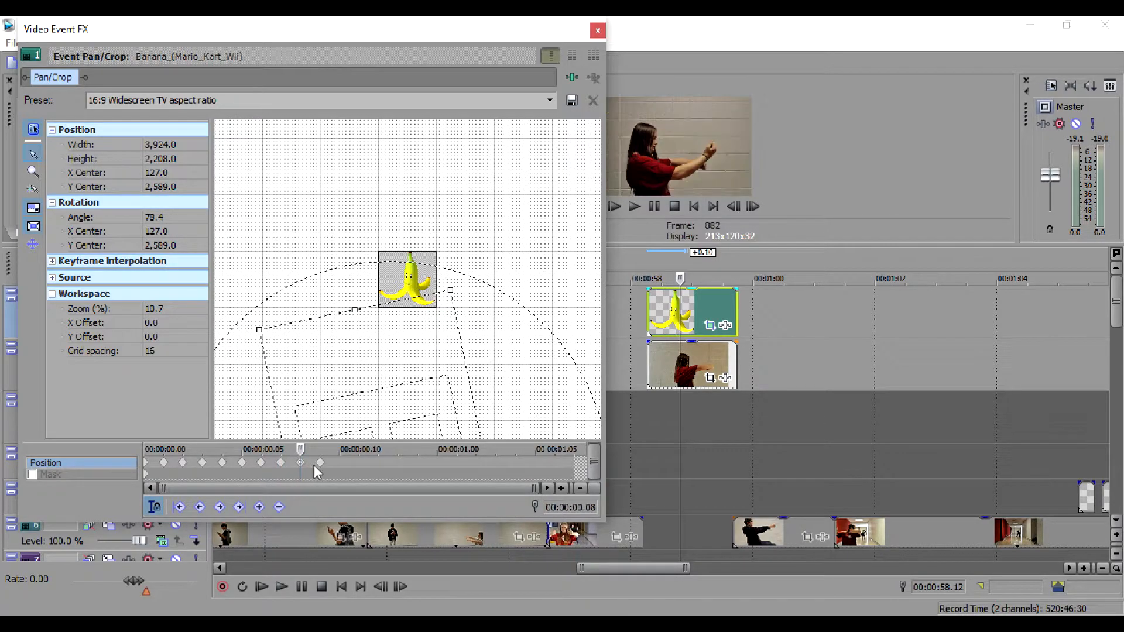
{"action": "left_click", "coordinate": [320, 463]}
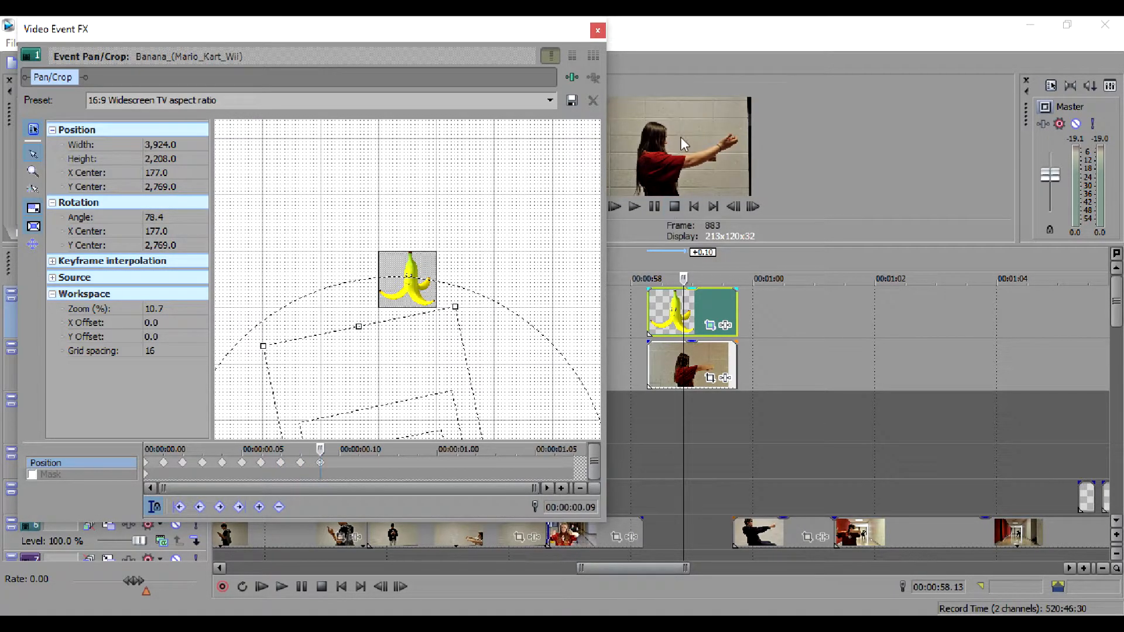
{"action": "left_click", "coordinate": [301, 463]}
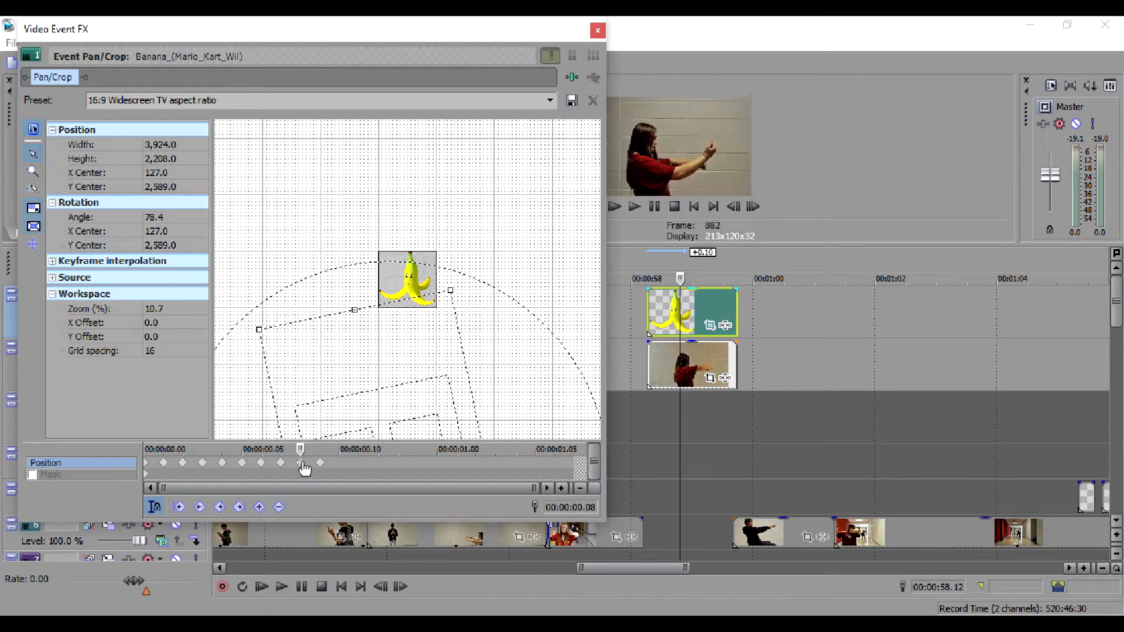
{"action": "left_click", "coordinate": [281, 463]}
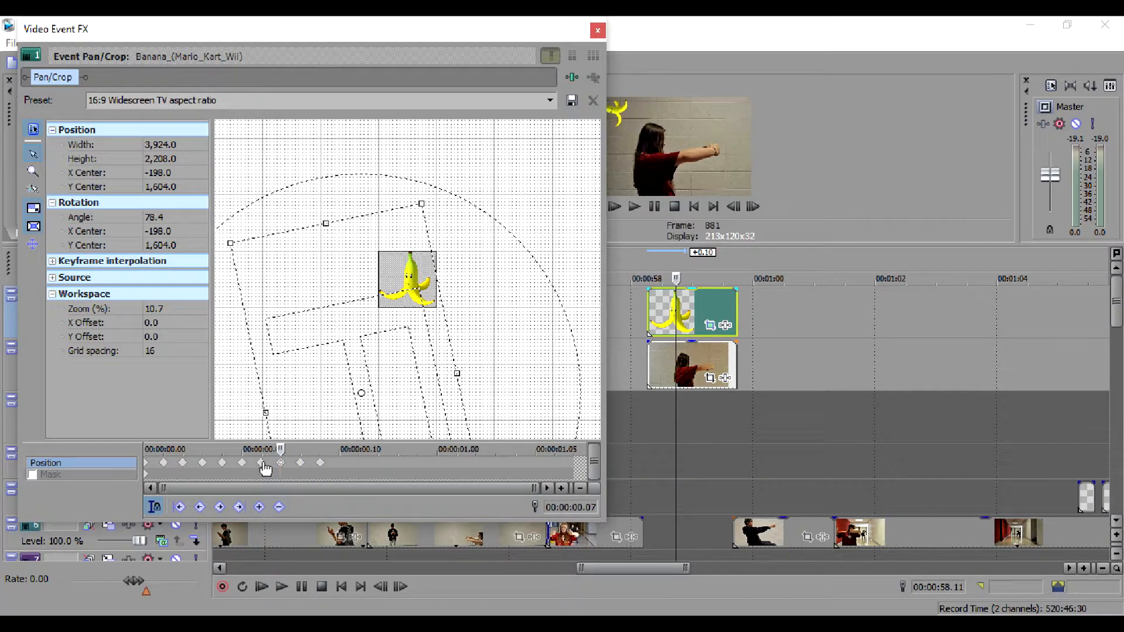
{"action": "left_click", "coordinate": [261, 462]}
{"action": "left_click", "coordinate": [242, 463]}
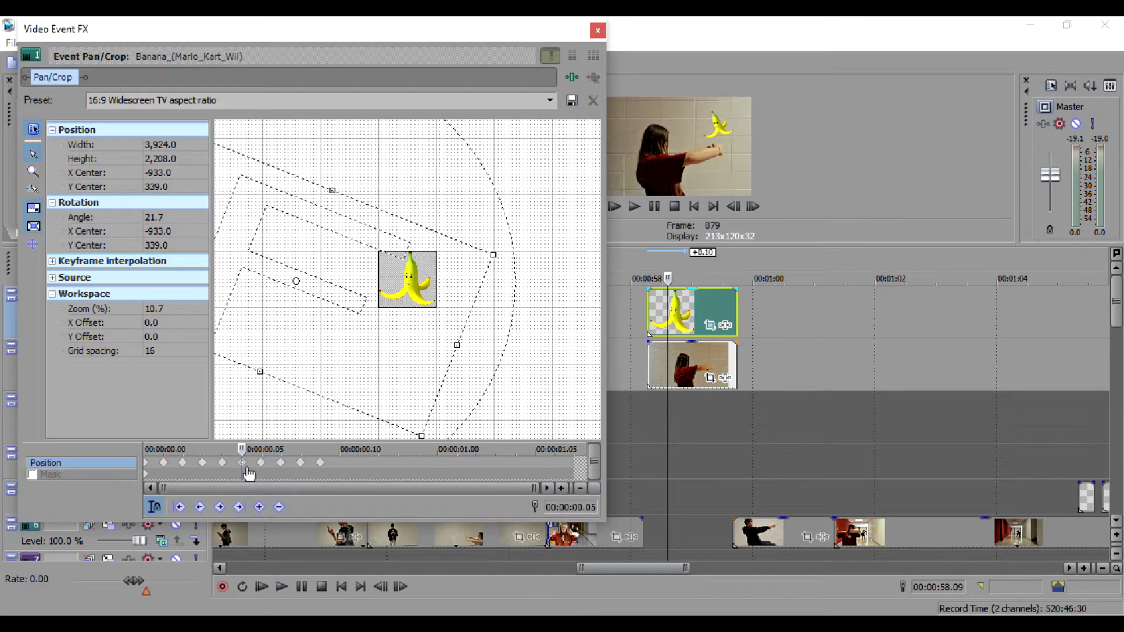
- Recenter the banana's Pan/Crop frame to X -769.6, Y 284.8 at keyframe 00.06 and to X -253.9, Y 1,250.1 at keyframe 00.07
{"action": "left_click", "coordinate": [261, 463]}
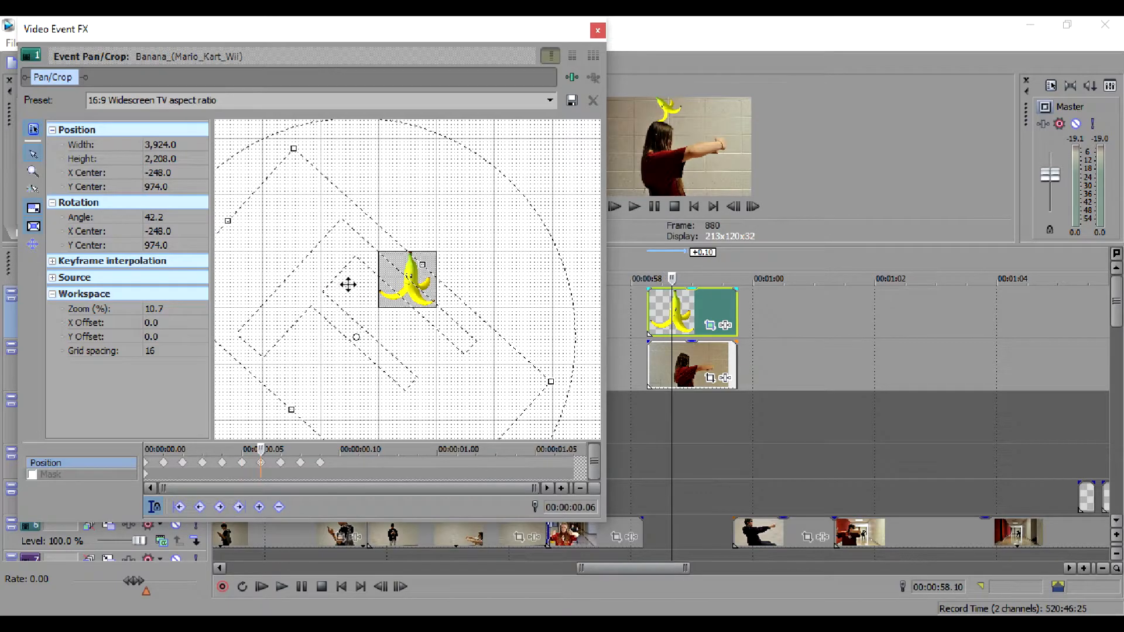
{"action": "left_click_drag", "start_coordinate": [366, 321], "coordinate": [321, 260]}
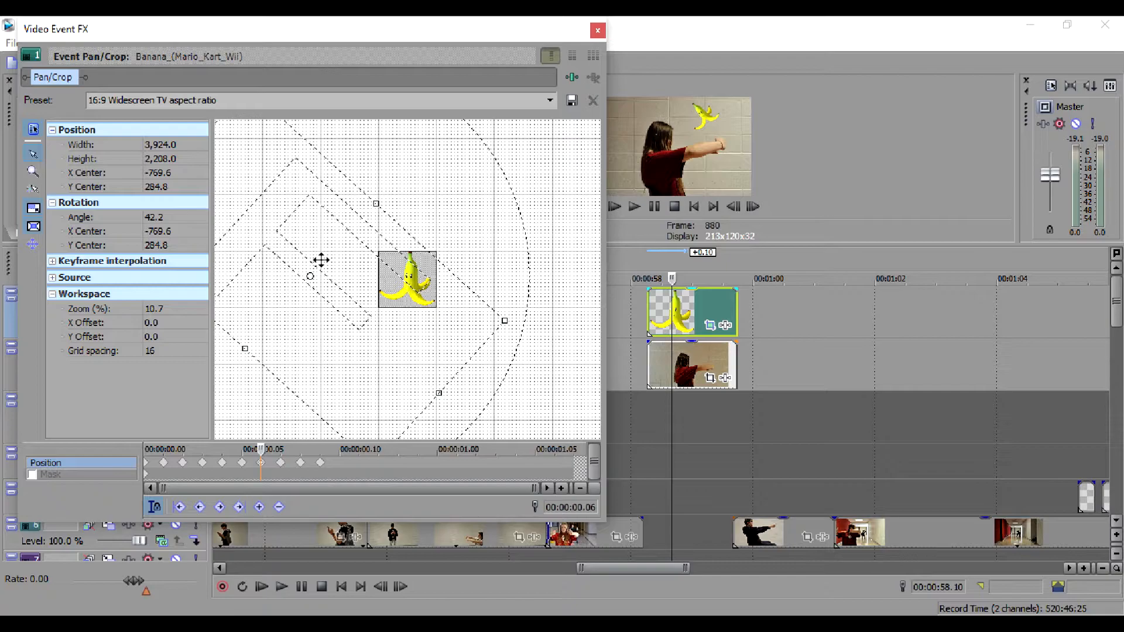
{"action": "left_click", "coordinate": [280, 462]}
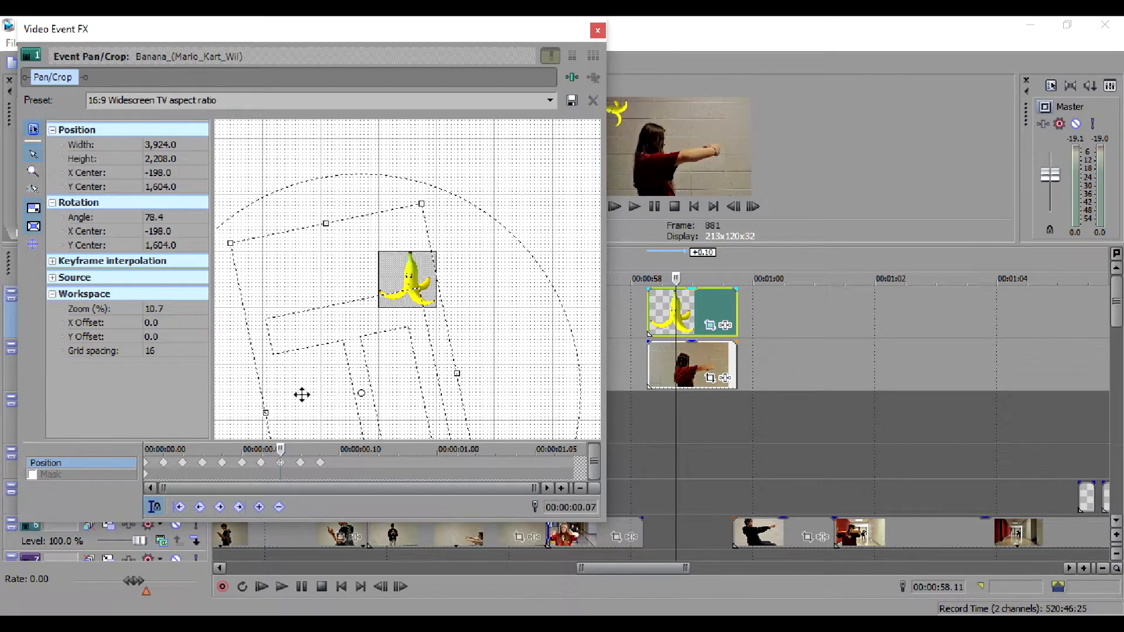
{"action": "left_click_drag", "start_coordinate": [301, 394], "coordinate": [383, 188]}
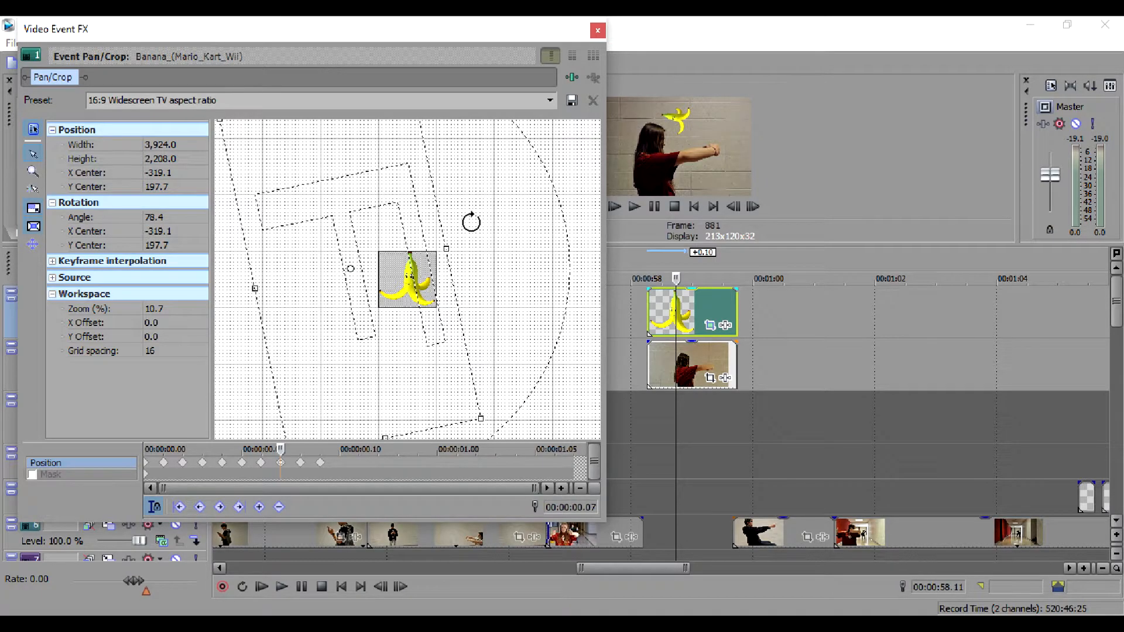
{"action": "left_click", "coordinate": [262, 463]}
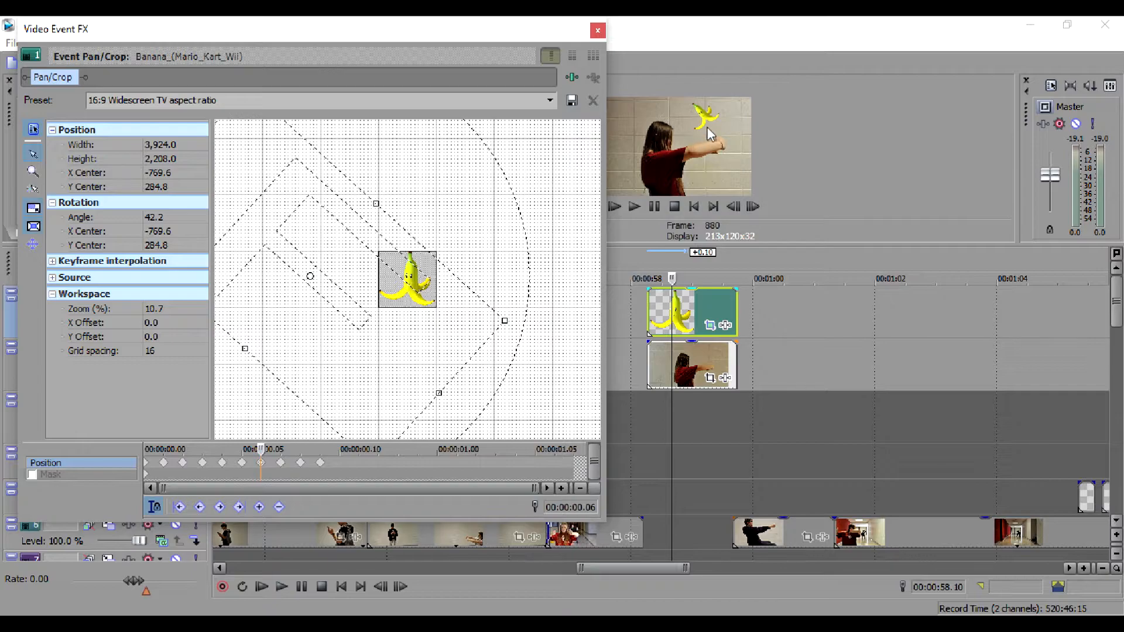
{"action": "left_click", "coordinate": [282, 465]}
{"action": "left_click_drag", "start_coordinate": [348, 315], "coordinate": [354, 407]}
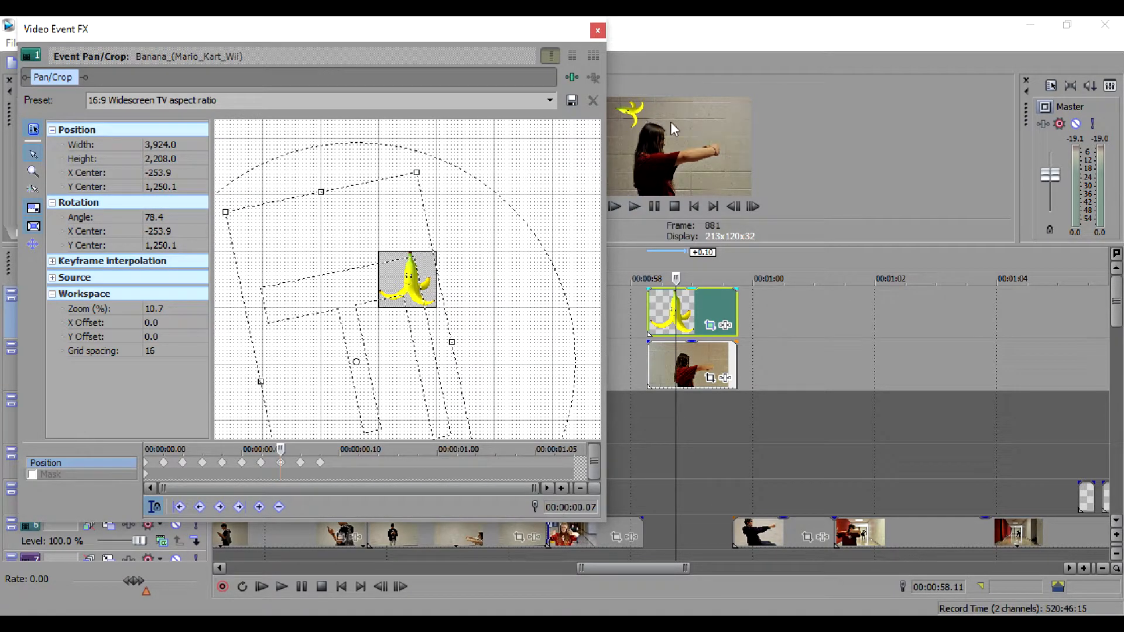
- Compare the banana's placement in the preview across keyframes 00.06 to 00.09, and close its Pan/Crop settings
{"action": "left_click", "coordinate": [261, 462]}
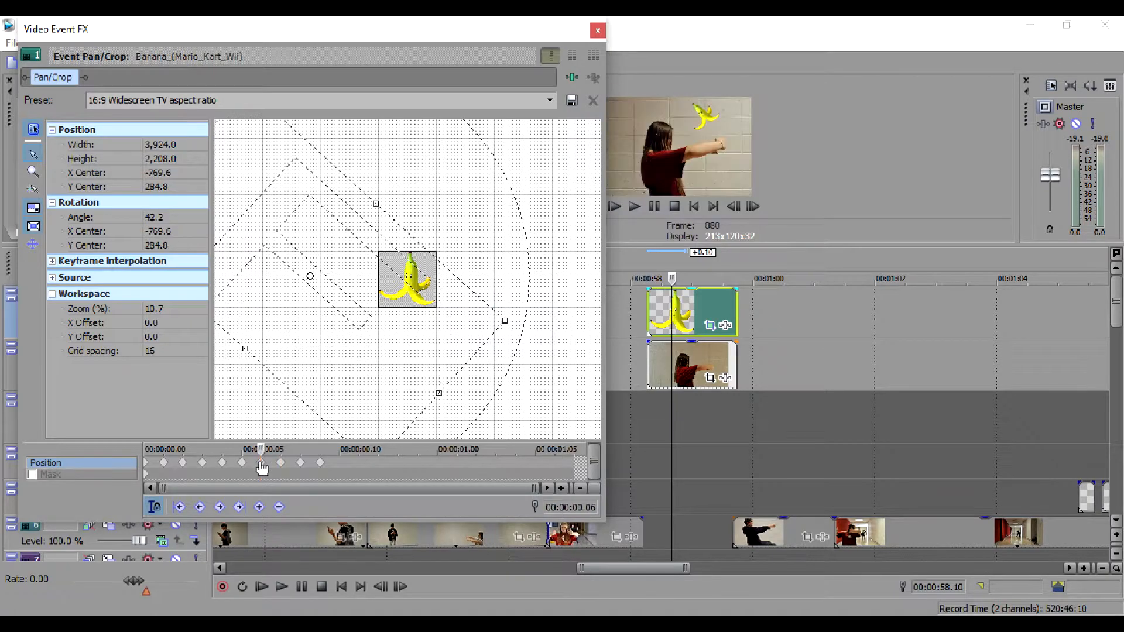
{"action": "left_click", "coordinate": [282, 463]}
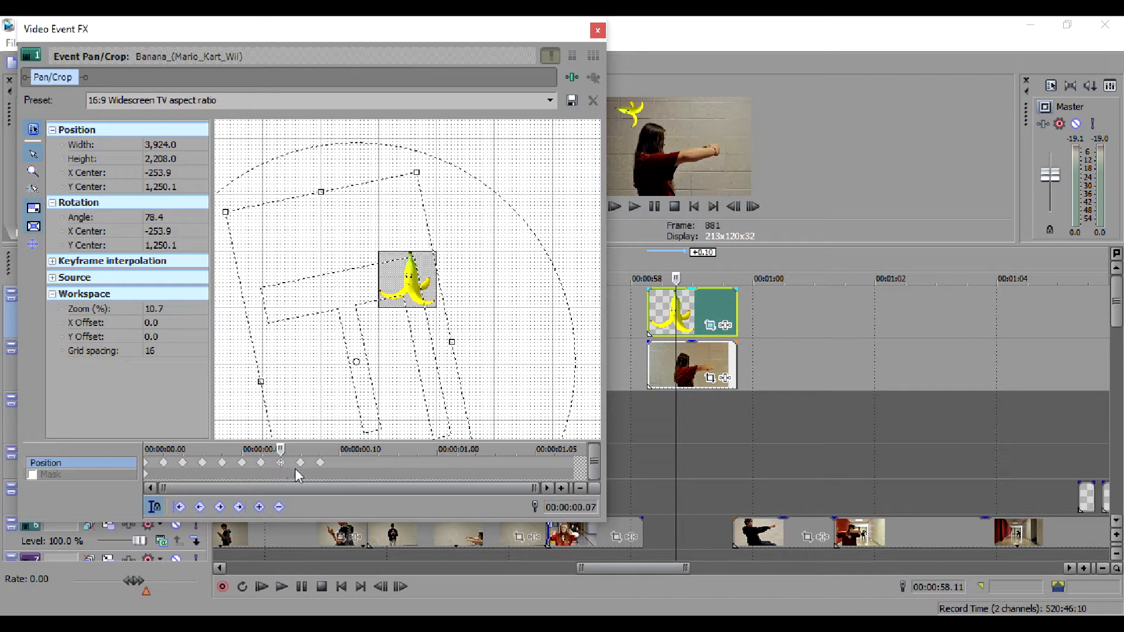
{"action": "left_click", "coordinate": [300, 463]}
{"action": "left_click_drag", "start_coordinate": [419, 41], "coordinate": [284, 41]}
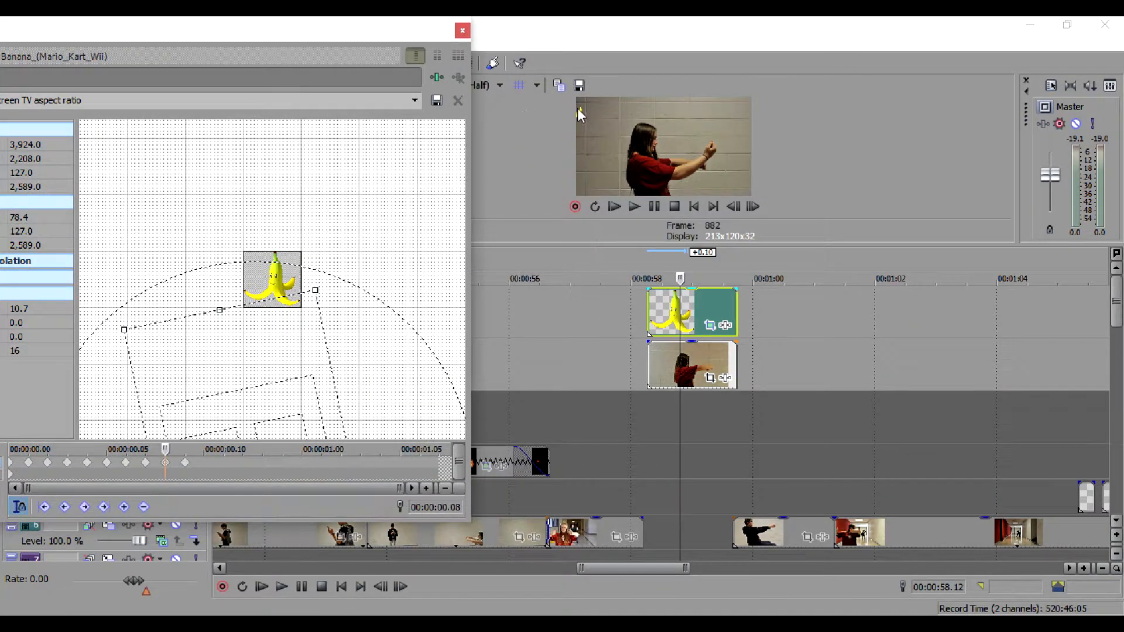
{"action": "left_click", "coordinate": [184, 463]}
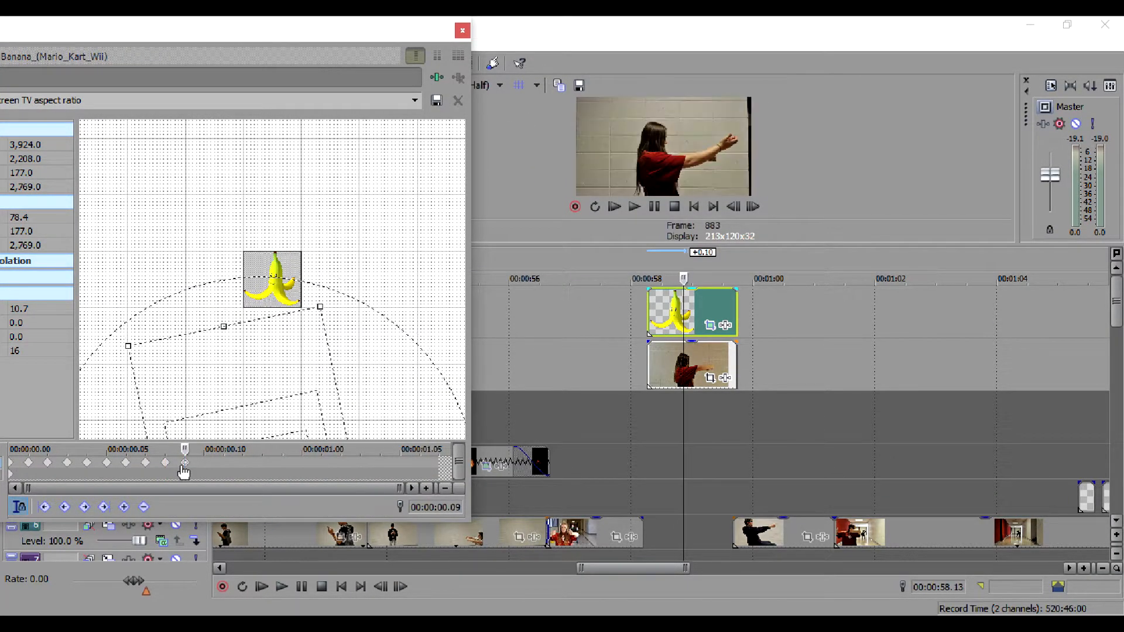
{"action": "left_click", "coordinate": [462, 31]}
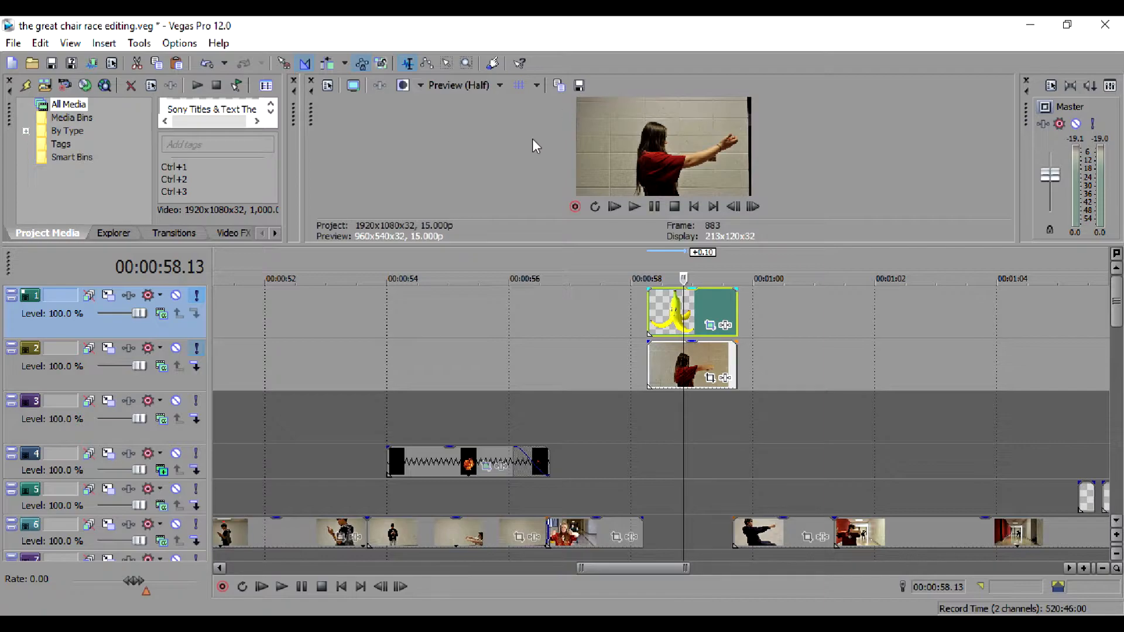
- Play back the banana throw on tracks 1 and 2 from around 00:00:58.04, stopping to check its motion
{"action": "left_click", "coordinate": [645, 333]}
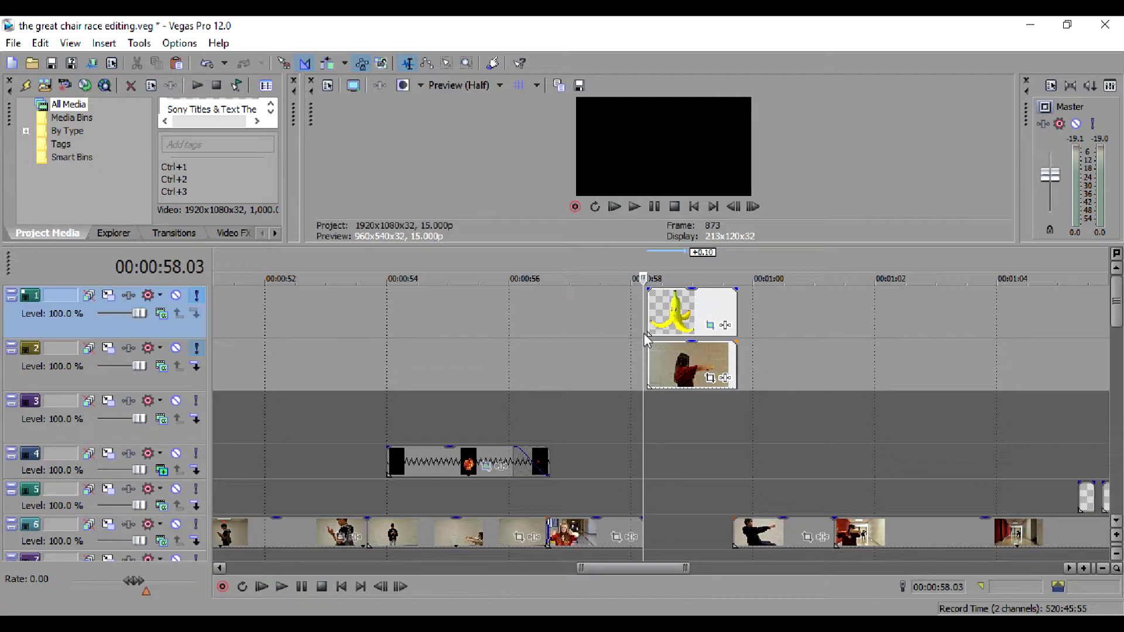
{"action": "left_click", "coordinate": [647, 341]}
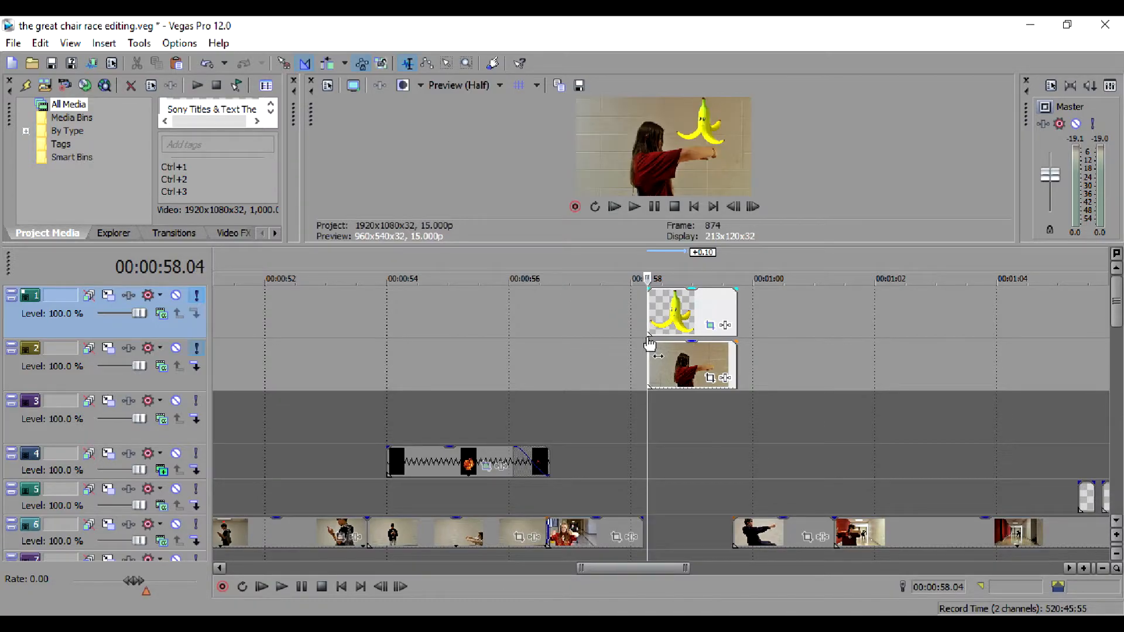
{"action": "left_click", "coordinate": [678, 303]}
{"action": "left_click", "coordinate": [672, 310]}
{"action": "key", "text": "space"}
{"action": "key", "text": "space"}
{"action": "key", "text": "space"}
{"action": "key", "text": "space"}
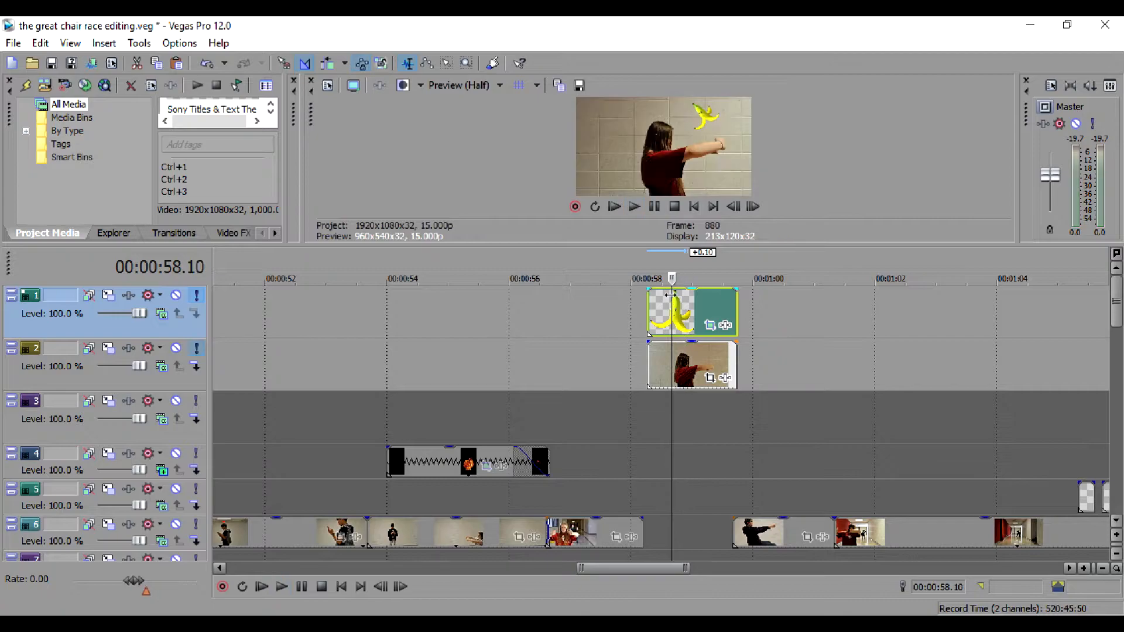
- Replay the banana throw in short bursts once more, and place the playback cursor ahead of it at 00:00:57.13
{"action": "key", "text": "space"}
{"action": "key", "text": "space"}
{"action": "key", "text": "space"}
{"action": "key", "text": "space"}
{"action": "left_click", "coordinate": [623, 365]}
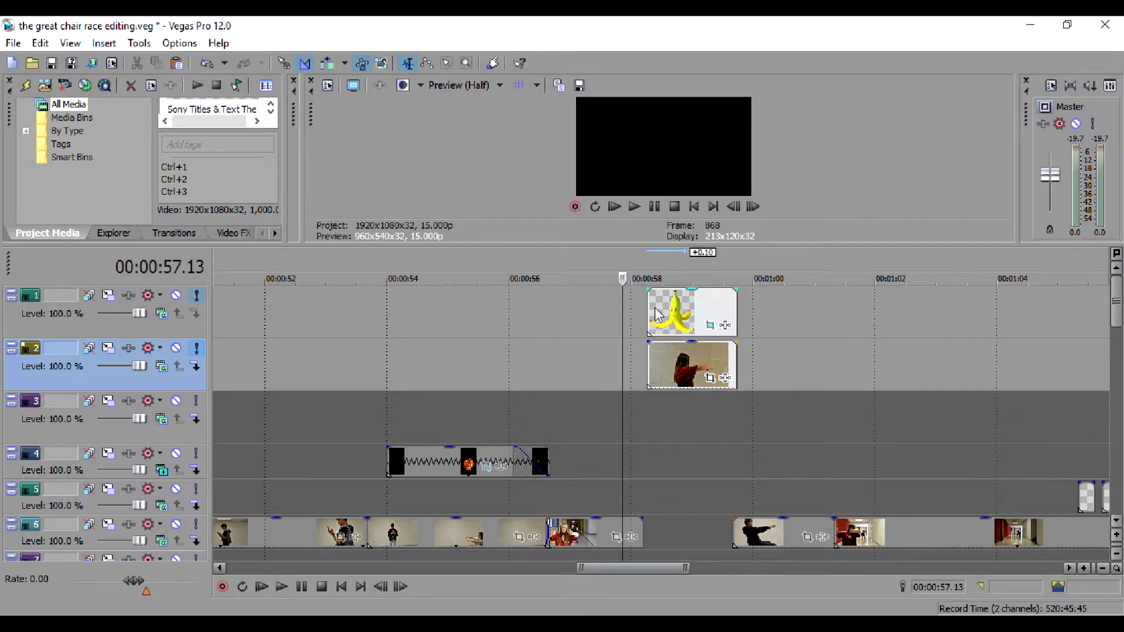
- Solo track 4, turn off solo on tracks 1 and 2, and play back briefly from 00:00:54.00
{"action": "left_click", "coordinate": [387, 370]}
{"action": "left_click", "coordinate": [199, 454]}
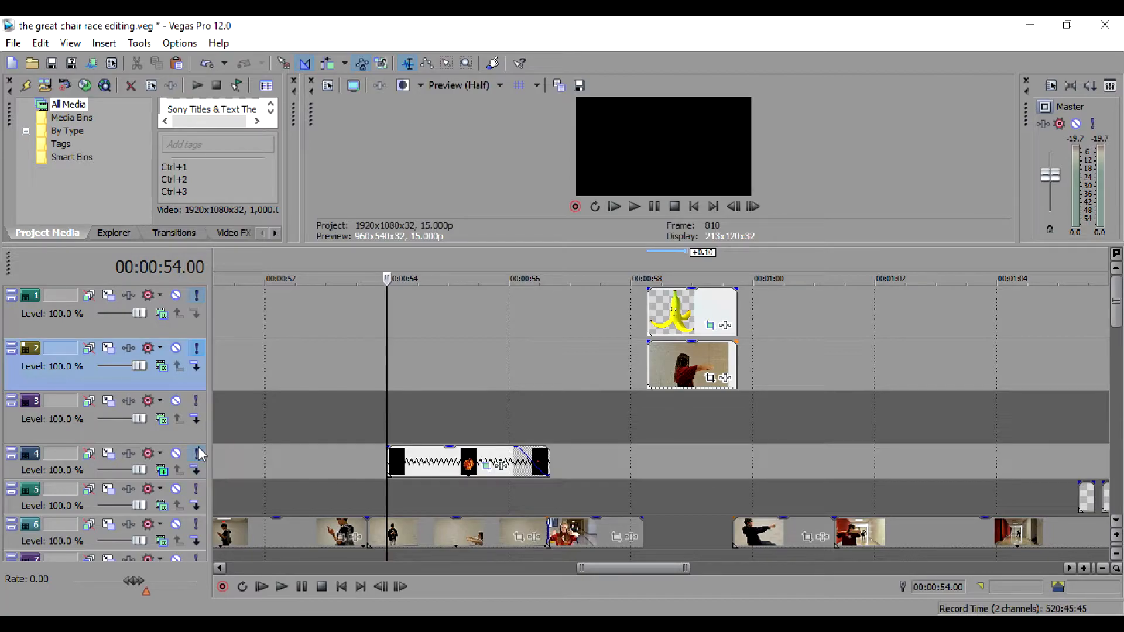
{"action": "left_click", "coordinate": [199, 349]}
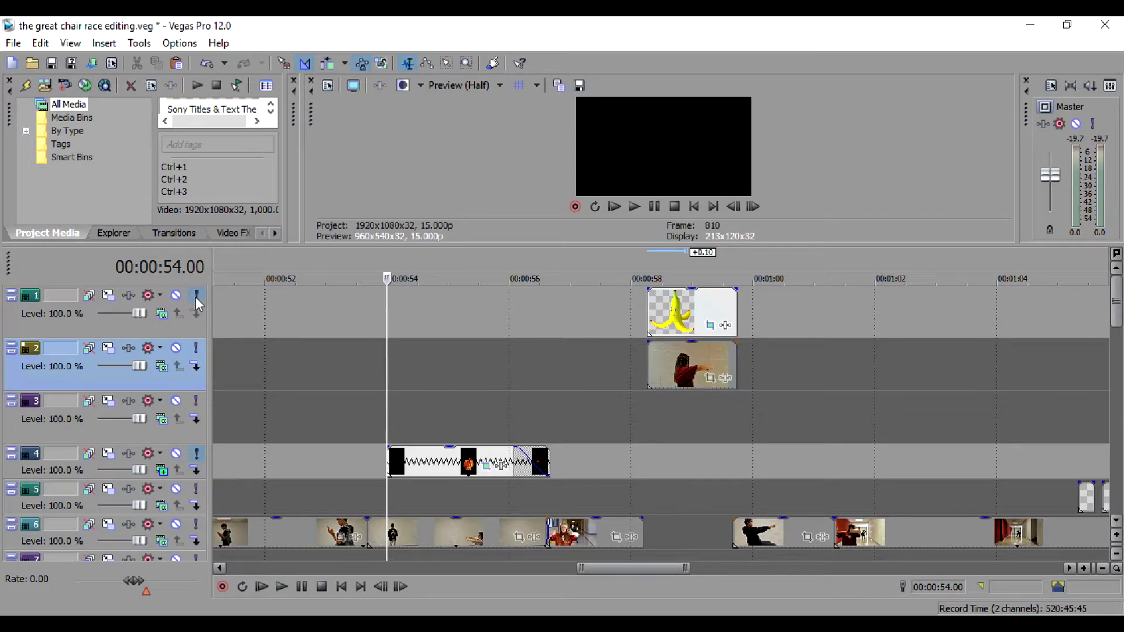
{"action": "left_click", "coordinate": [195, 296]}
{"action": "key", "text": "space"}
{"action": "key", "text": "space"}
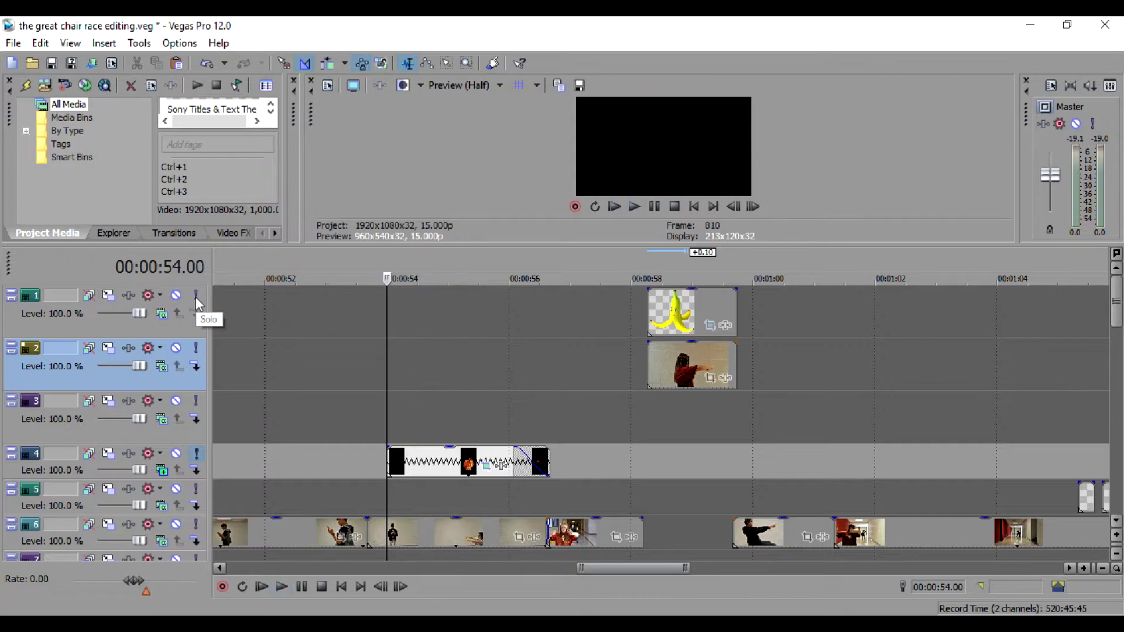
- Examine the explosion event on track 4 at several points between 00:00:54.00 and 00:00:54.14, undoing any accidental shift of the event
{"action": "left_click", "coordinate": [439, 461]}
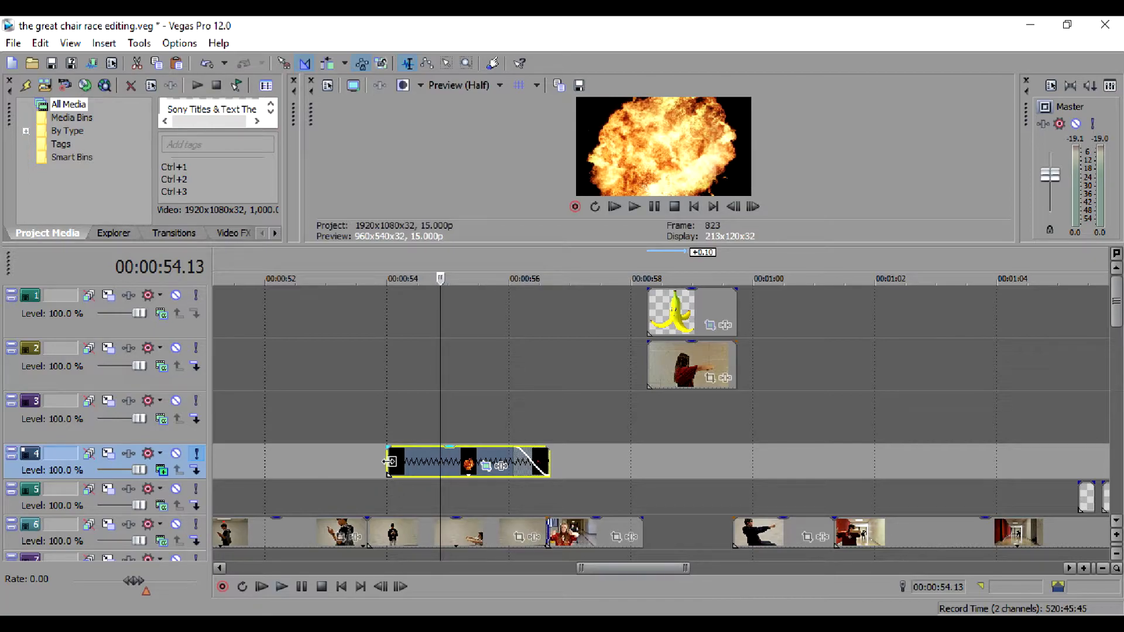
{"action": "left_click", "coordinate": [388, 462]}
{"action": "left_click", "coordinate": [416, 461]}
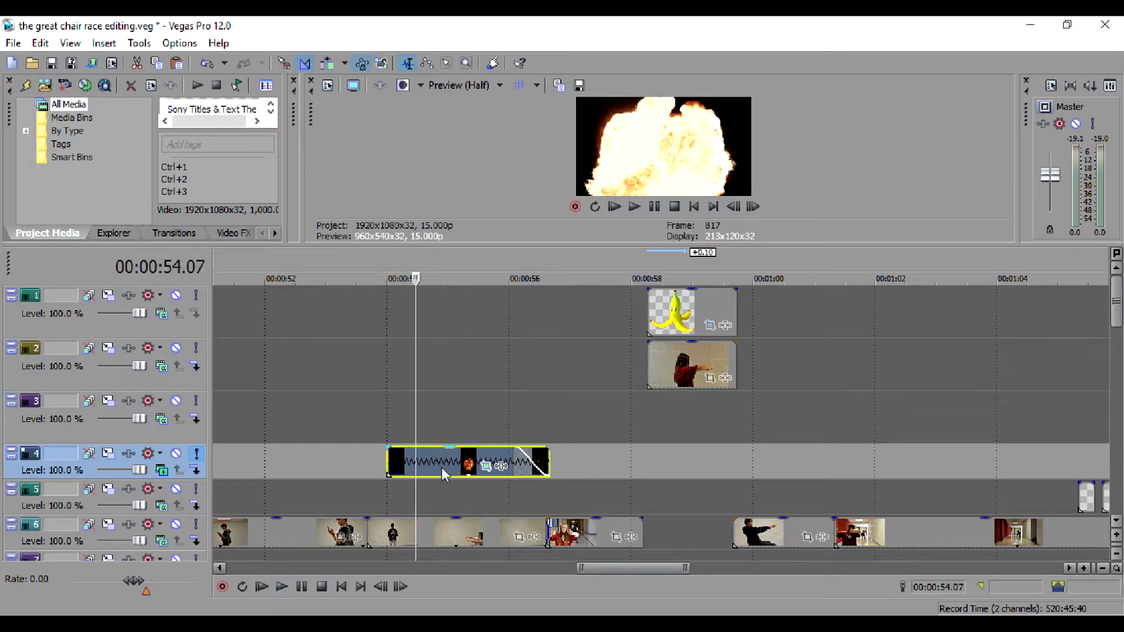
{"action": "left_click", "coordinate": [443, 467]}
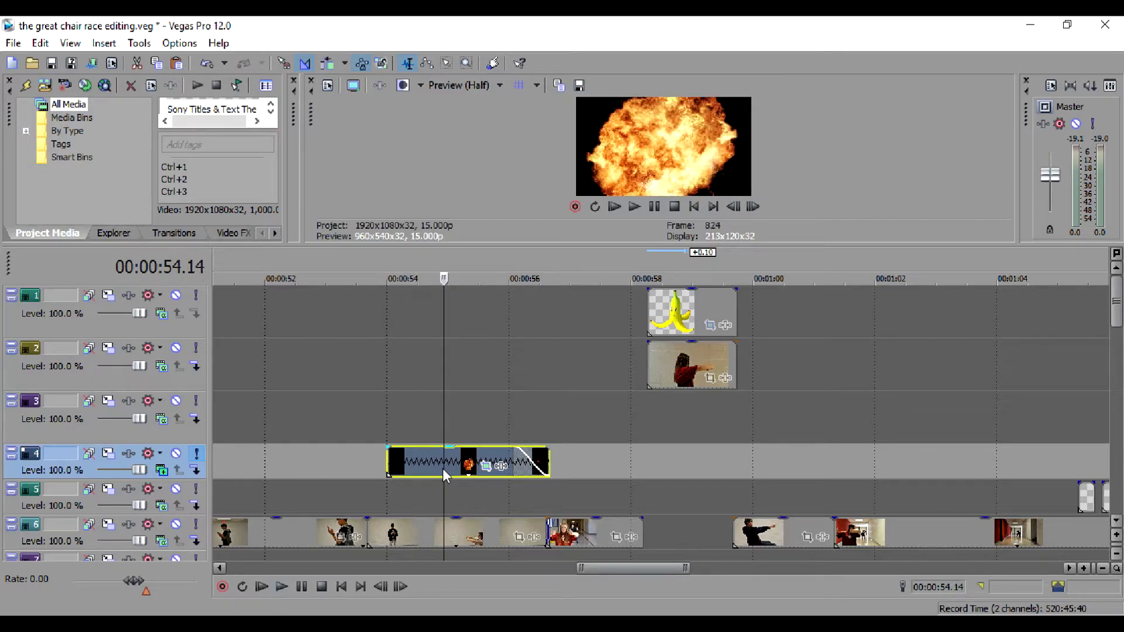
{"action": "left_click", "coordinate": [389, 475]}
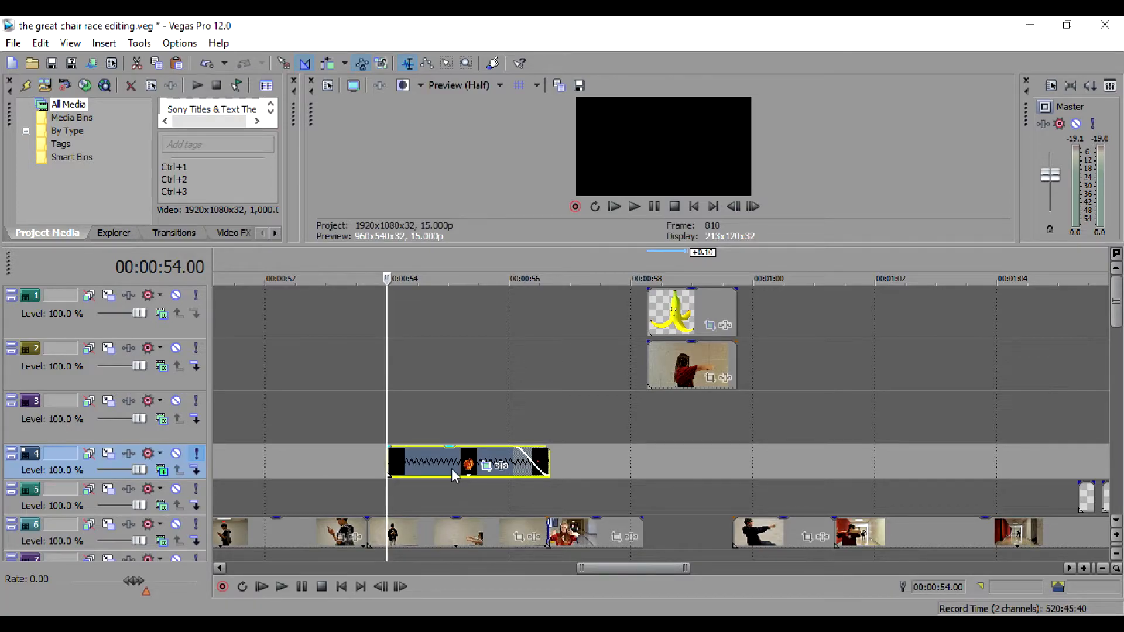
{"action": "left_click_drag", "start_coordinate": [451, 468], "coordinate": [448, 467]}
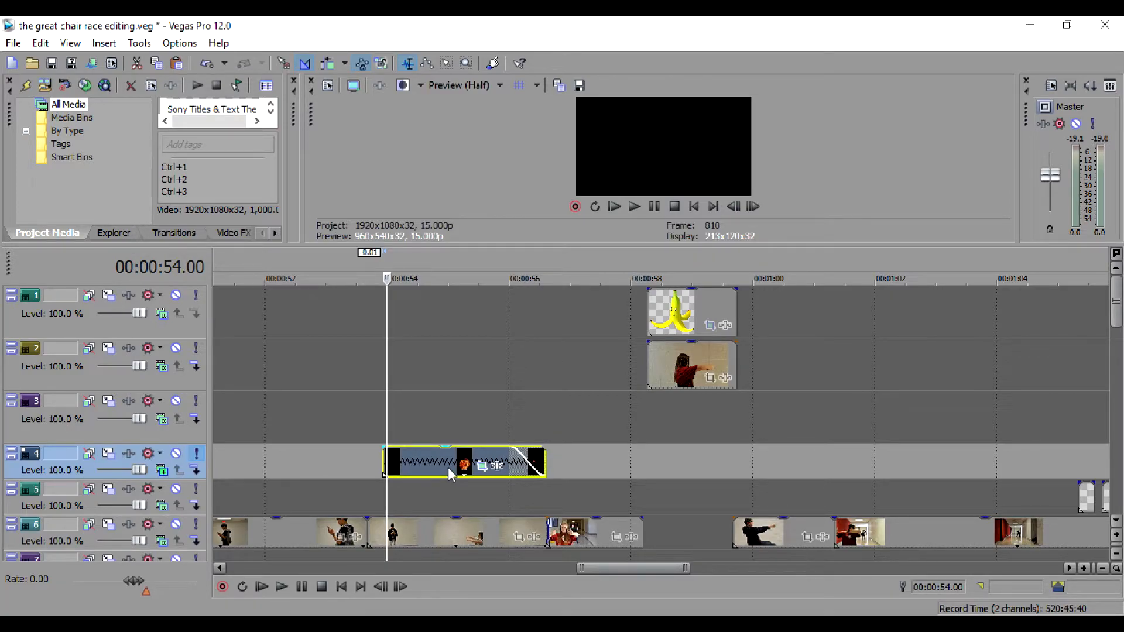
{"action": "key", "text": "ctrl+z"}
{"action": "left_click", "coordinate": [431, 459]}
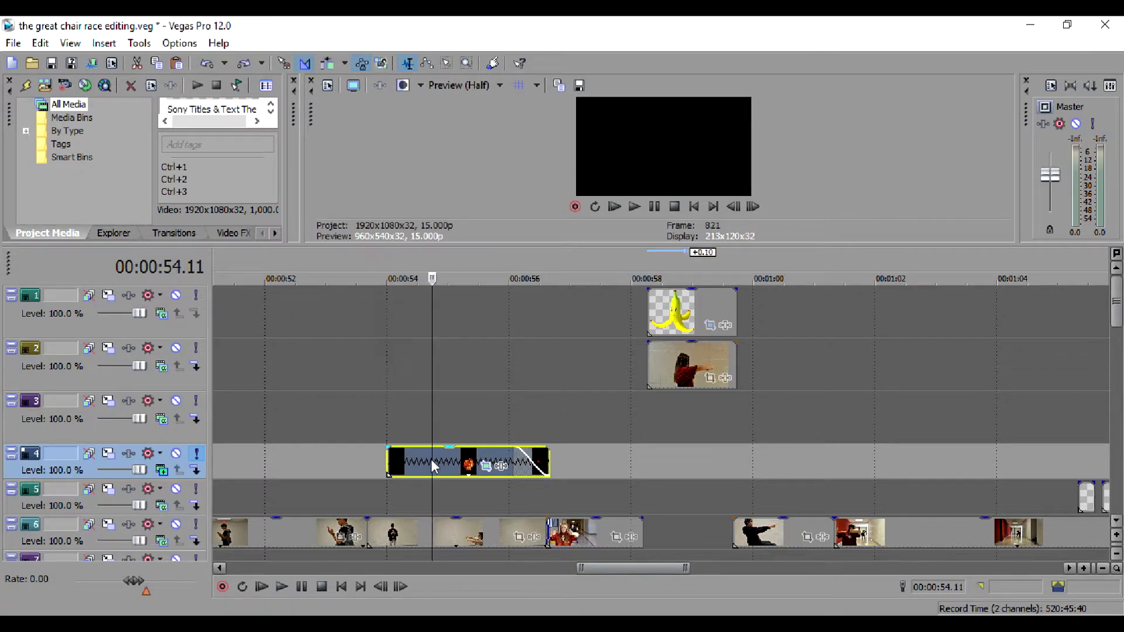
{"action": "left_click", "coordinate": [389, 464]}
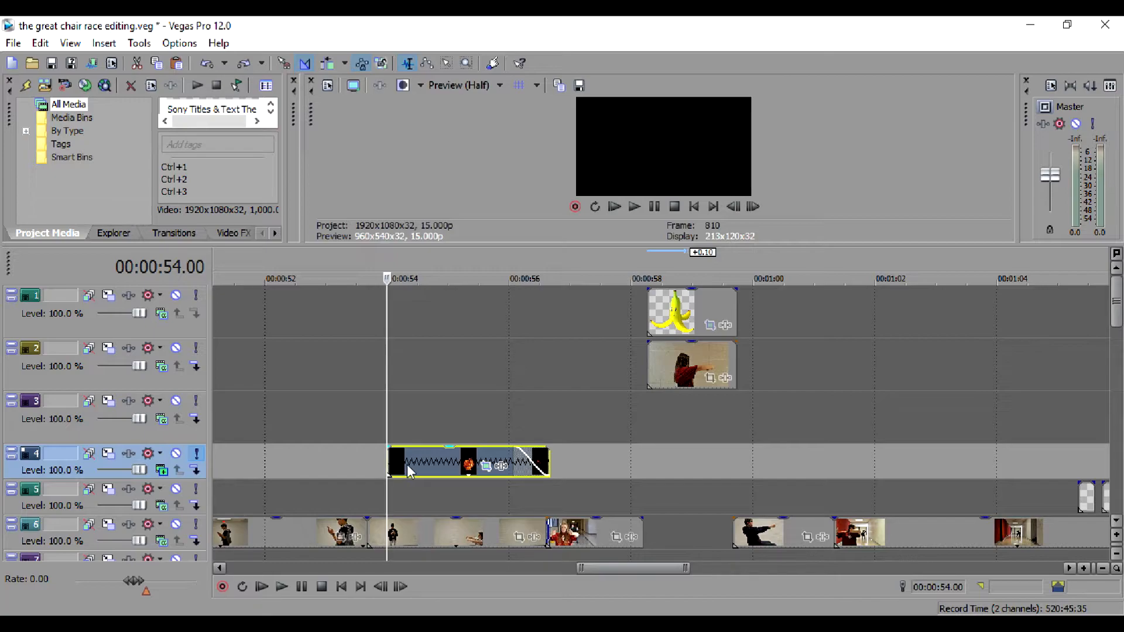
{"action": "left_click", "coordinate": [408, 468]}
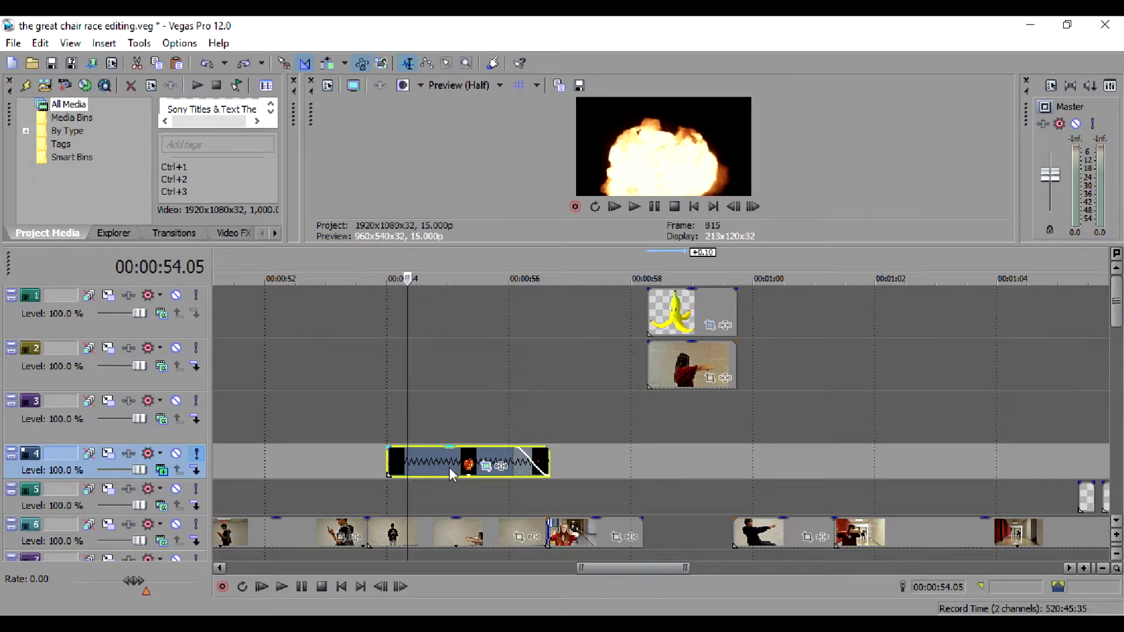
{"action": "left_click", "coordinate": [380, 460]}
{"action": "left_click", "coordinate": [391, 461]}
- Remove the fade-out from the explosion event on track 4 and time-compress the event by 12 frames from its end
{"action": "right_click", "coordinate": [410, 457]}
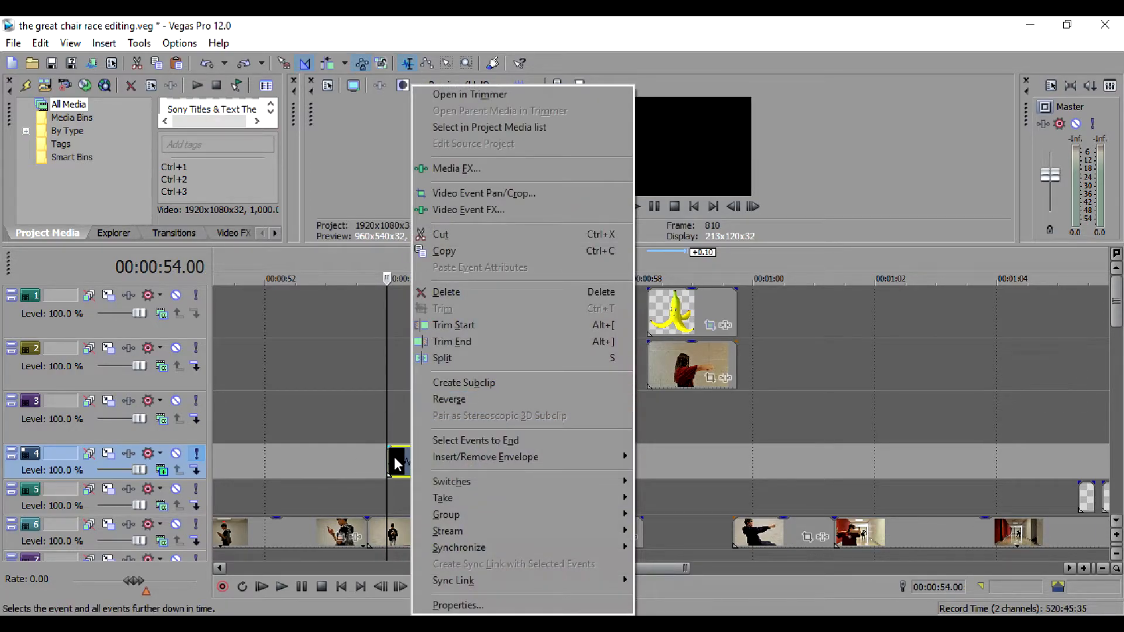
{"action": "left_click", "coordinate": [395, 462]}
{"action": "left_click", "coordinate": [394, 463]}
{"action": "left_click_drag", "start_coordinate": [514, 451], "coordinate": [548, 454]}
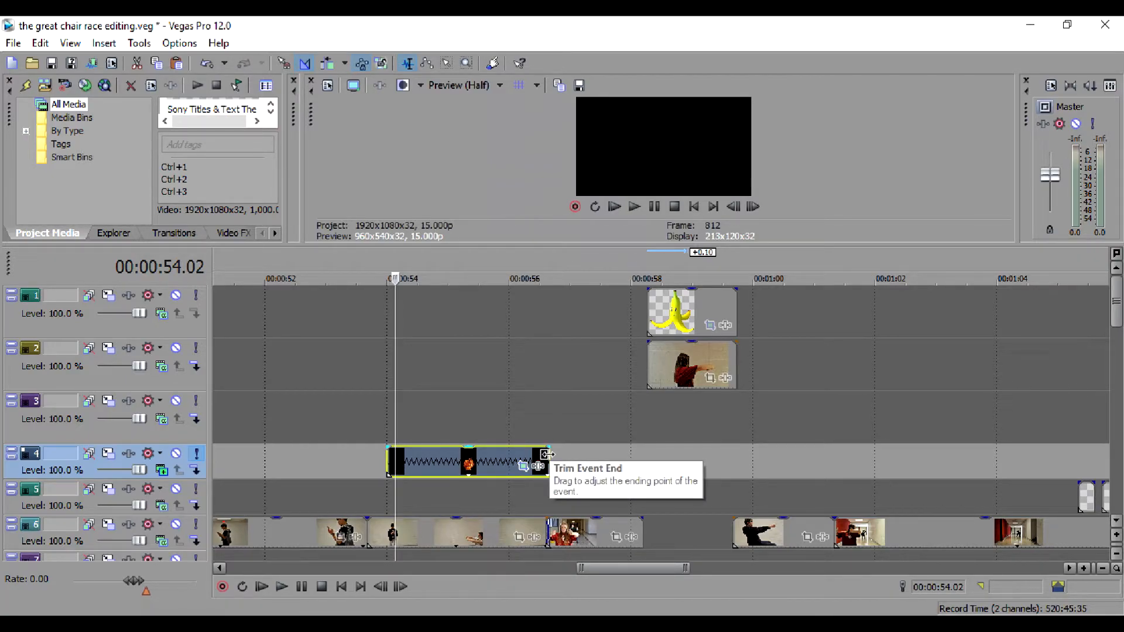
{"action": "left_click_drag", "start_coordinate": [548, 454], "coordinate": [498, 447], "text": "ctrl"}
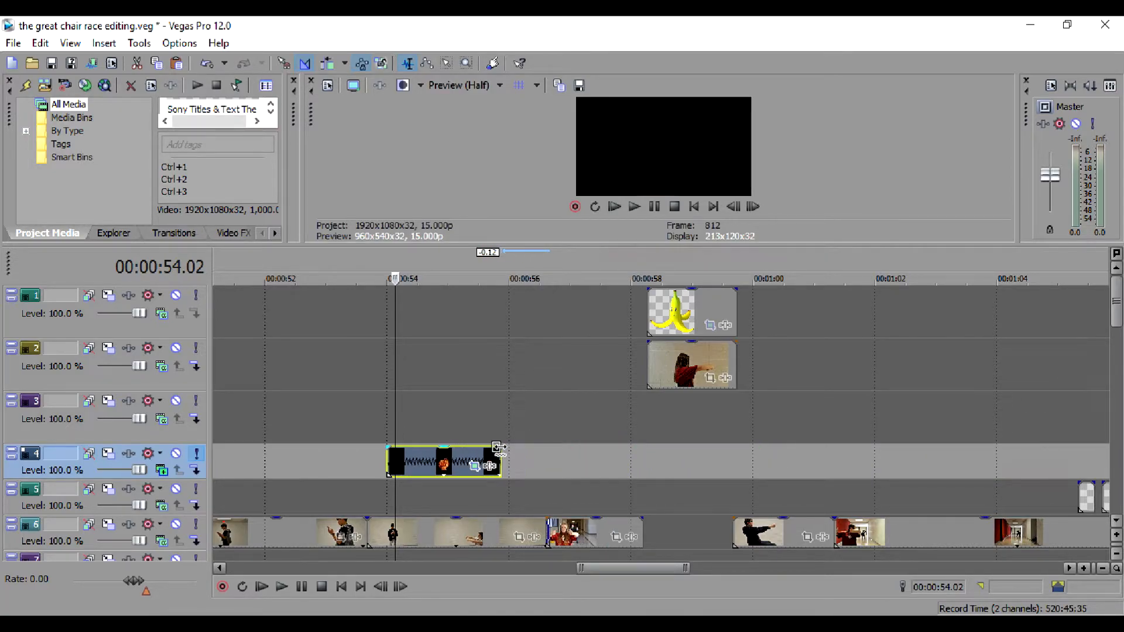
- Delete the explosion event from track 4
{"action": "right_click", "coordinate": [449, 464]}
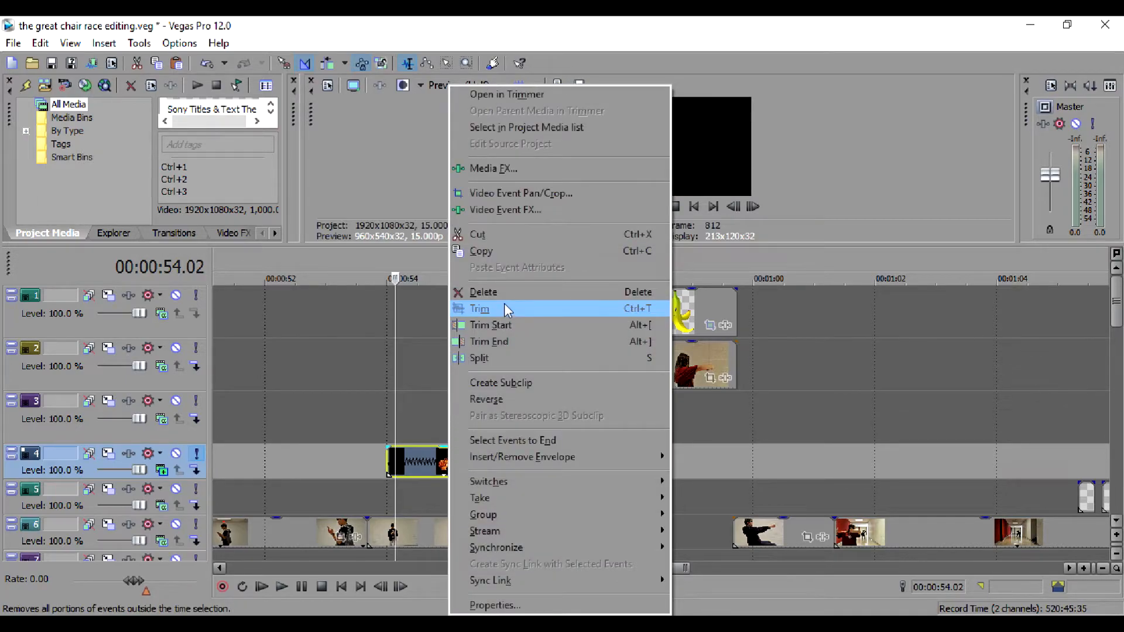
{"action": "left_click", "coordinate": [509, 297]}
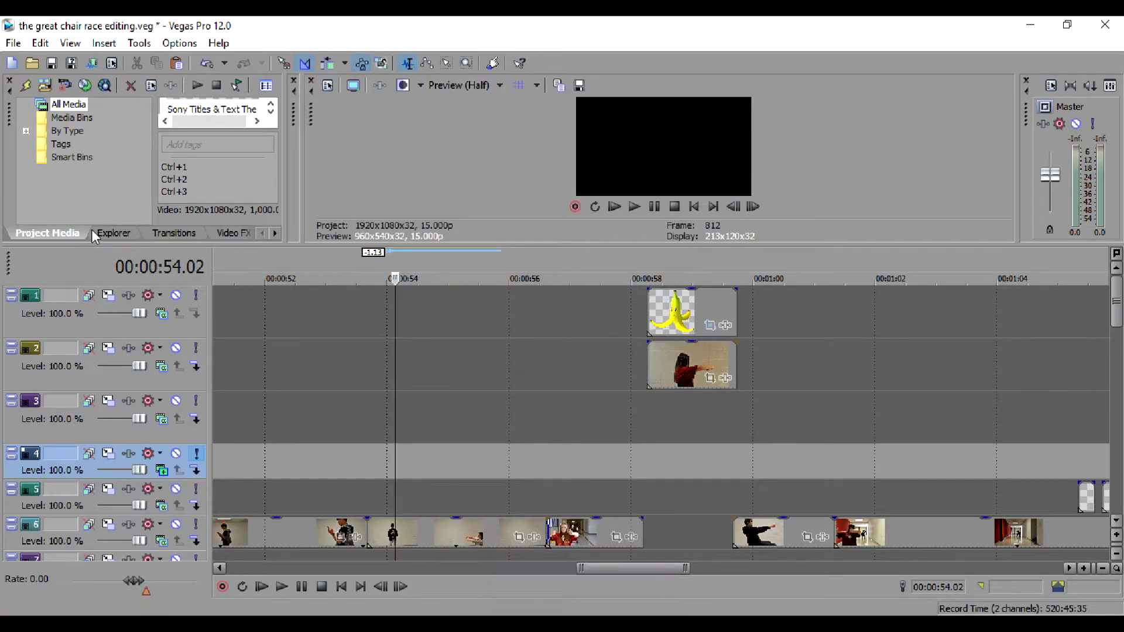
- Enlarge the Project Media list and narrow the preview, bringing the explosion clips into view
{"action": "left_click_drag", "start_coordinate": [212, 291], "coordinate": [243, 459]}
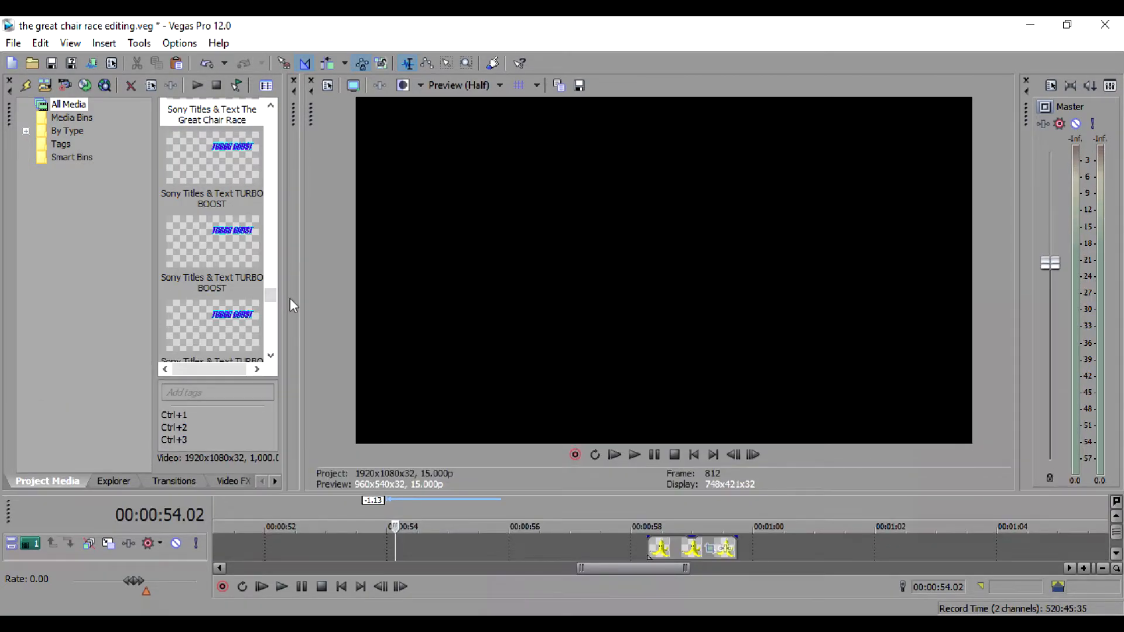
{"action": "left_click_drag", "start_coordinate": [299, 307], "coordinate": [750, 372]}
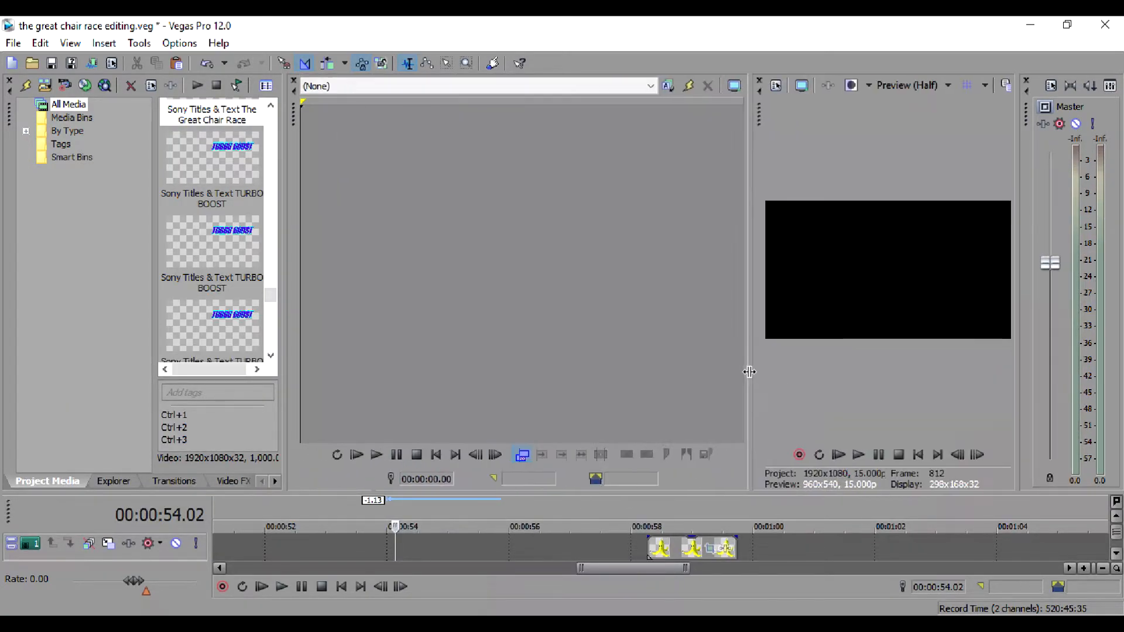
{"action": "left_click_drag", "start_coordinate": [280, 291], "coordinate": [739, 372]}
{"action": "left_click_drag", "start_coordinate": [718, 319], "coordinate": [726, 142]}
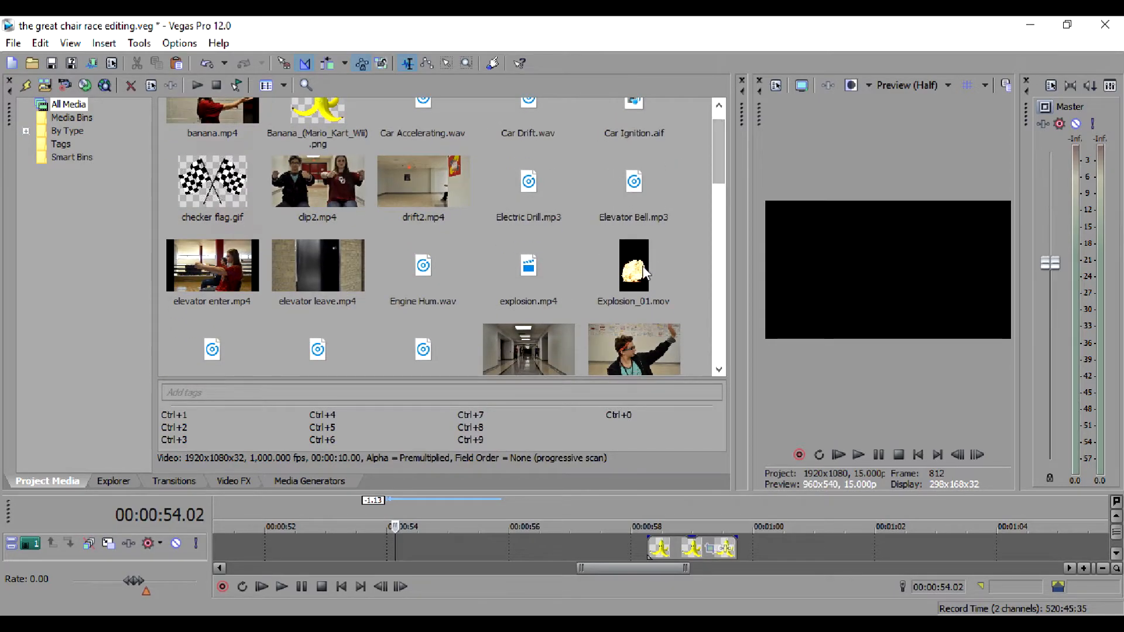
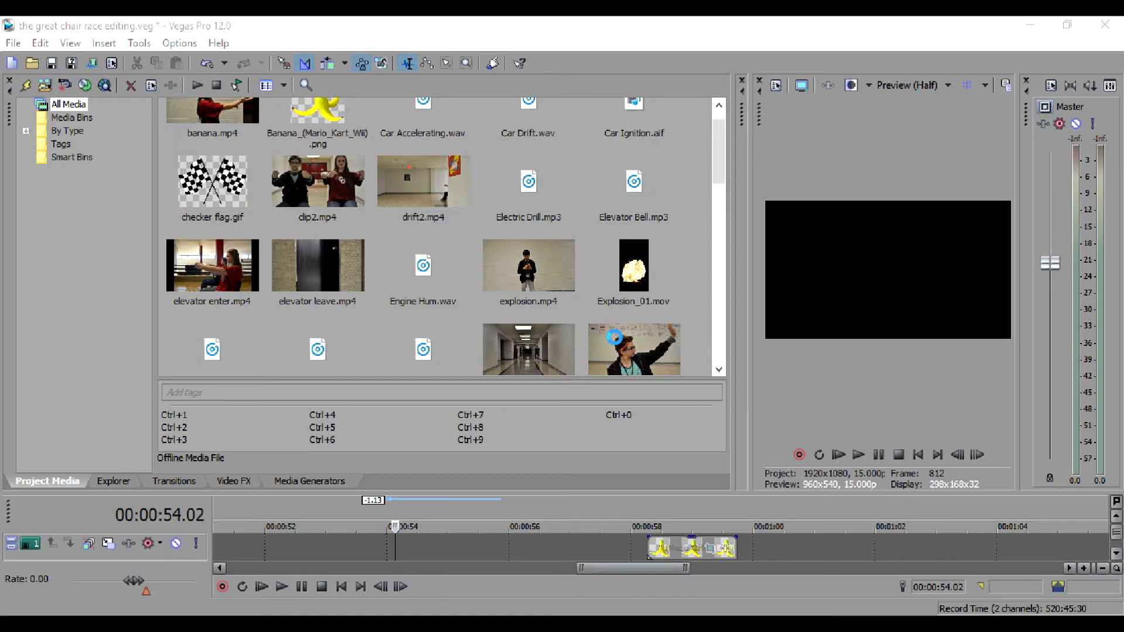
- Give the timeline more height and add Explosion_01.mov to track 1 from about 00:00:52.10
{"action": "left_click", "coordinate": [614, 338]}
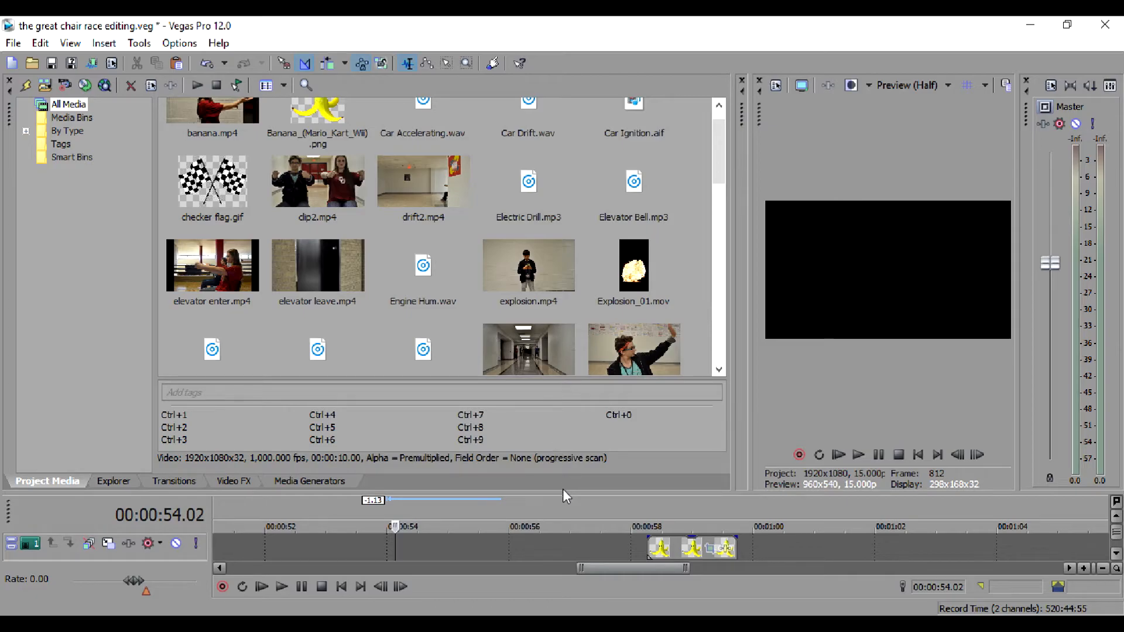
{"action": "left_click_drag", "start_coordinate": [561, 479], "coordinate": [542, 369]}
{"action": "left_click_drag", "start_coordinate": [632, 254], "coordinate": [304, 426]}
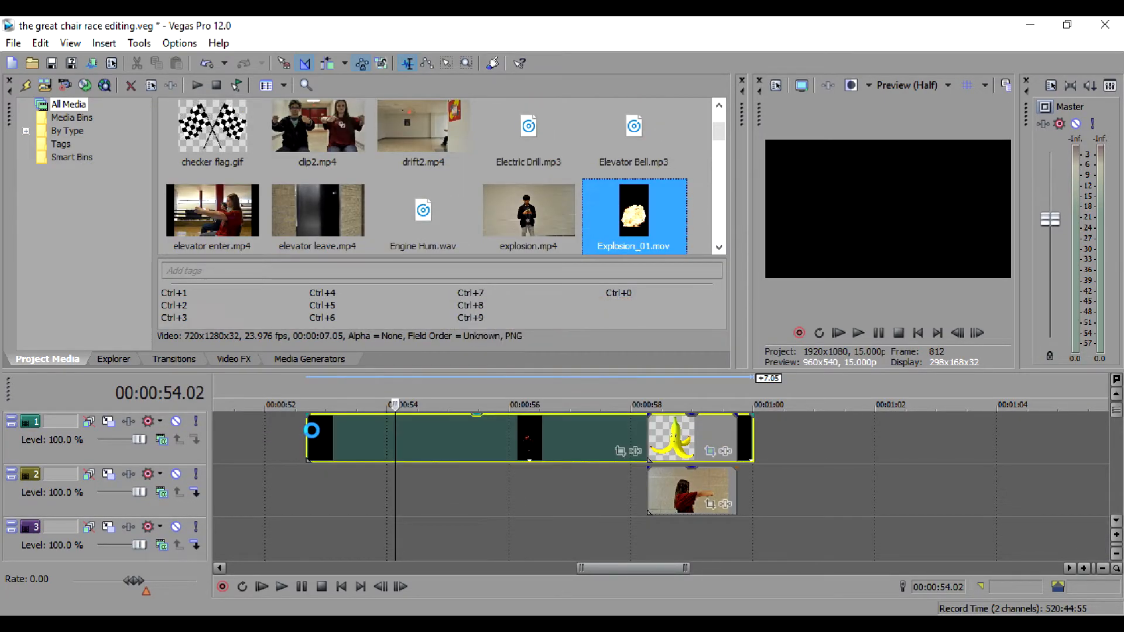
- Delete the banana event from track 1 and the banana-throw clip from track 2
{"action": "left_click", "coordinate": [666, 448]}
{"action": "left_click_drag", "start_coordinate": [667, 448], "coordinate": [832, 451]}
{"action": "left_click", "coordinate": [830, 453]}
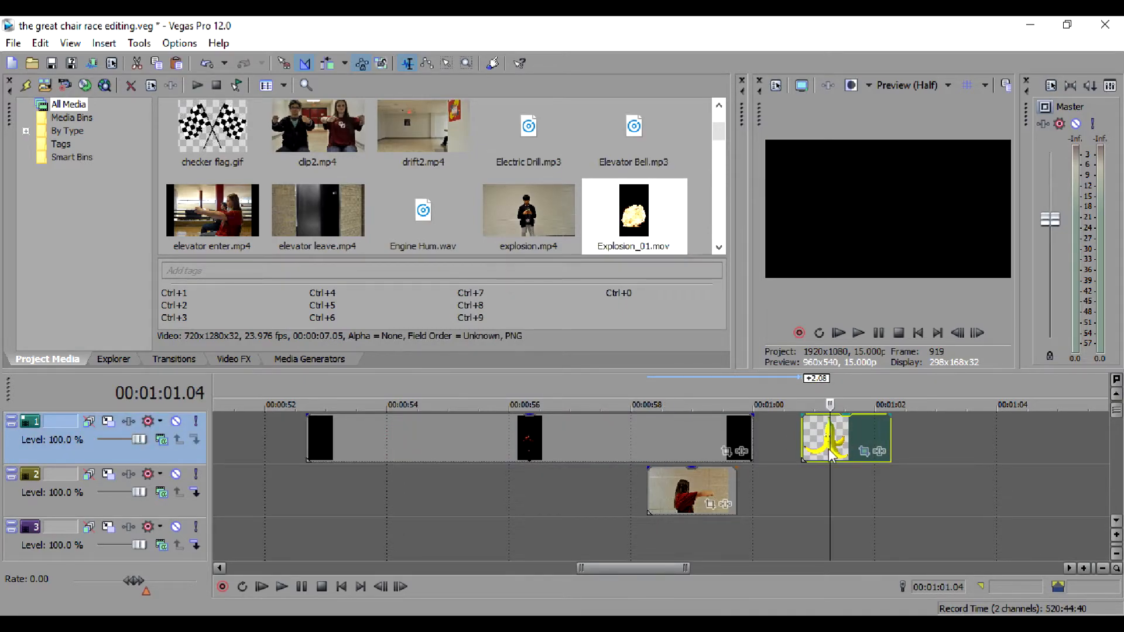
{"action": "key", "text": "Delete"}
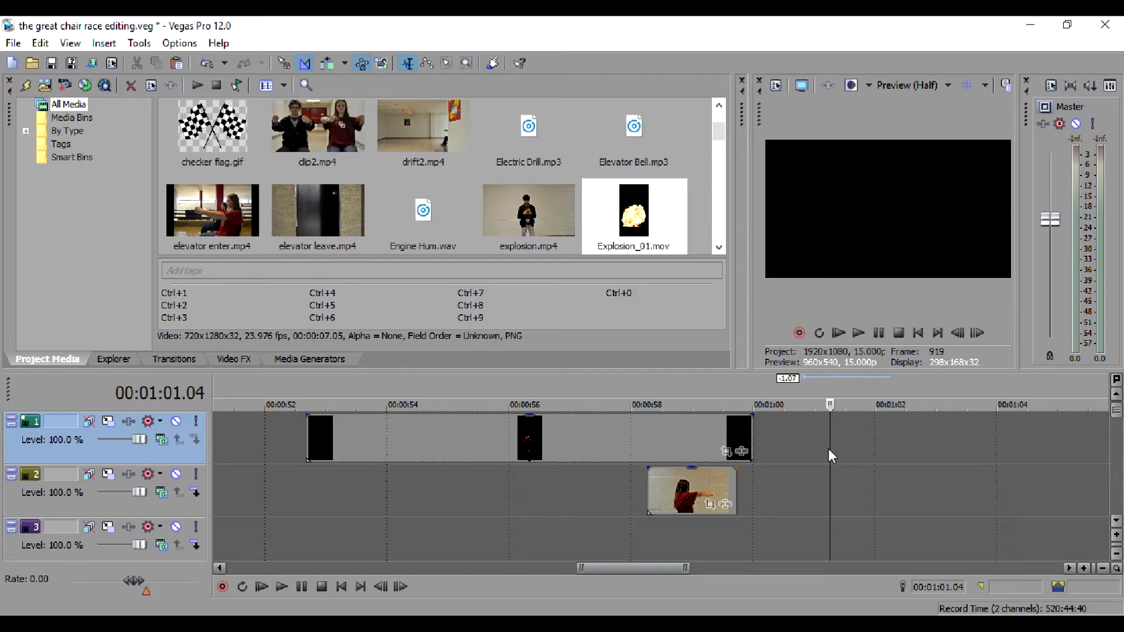
{"action": "left_click", "coordinate": [674, 497]}
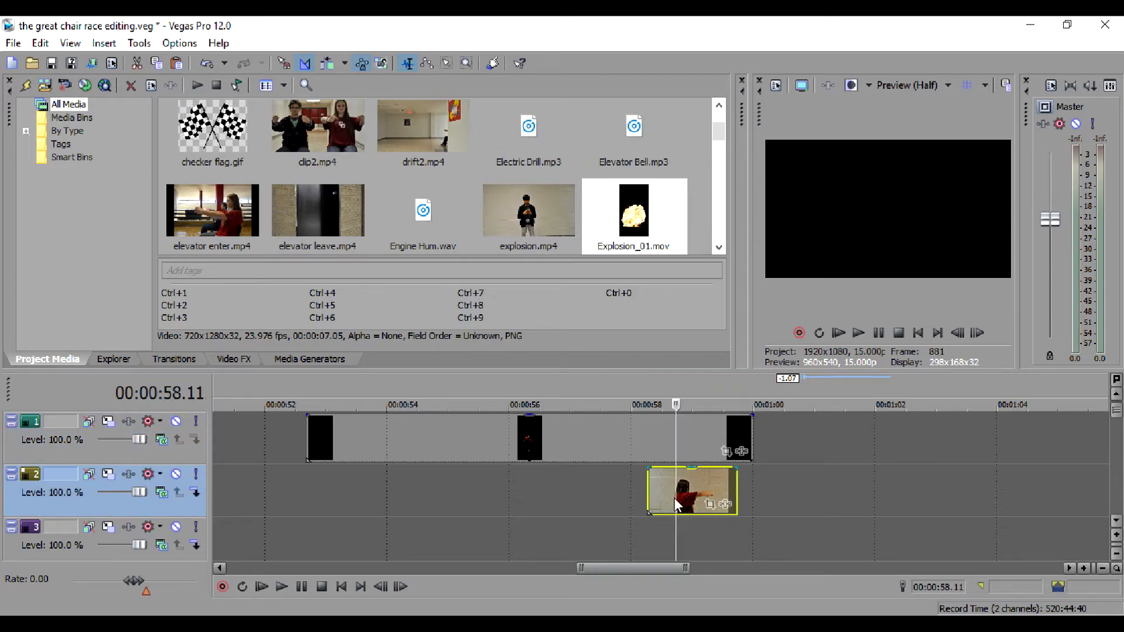
{"action": "key", "text": "Delete"}
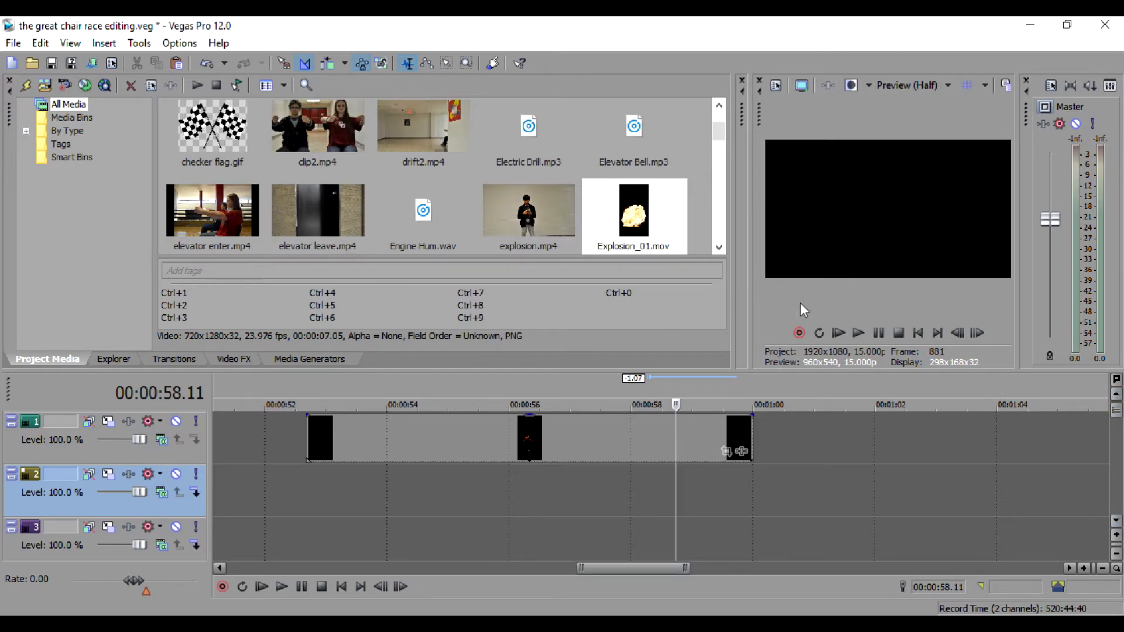
- Add explosion.mp4 to track 2 from about 00:00:54.05 and solo tracks 1 and 2
{"action": "left_click_drag", "start_coordinate": [535, 222], "coordinate": [415, 477]}
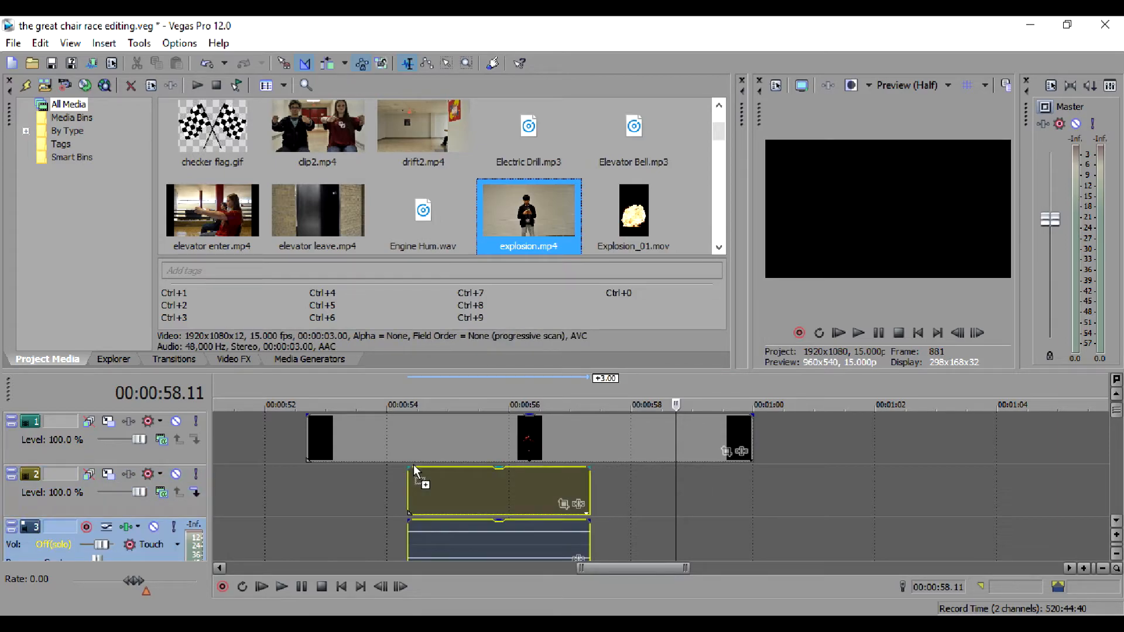
{"action": "left_click", "coordinate": [196, 475]}
{"action": "left_click", "coordinate": [197, 421]}
- Preview how the explosion overlays the footage at points between 00:00:53.11 and 00:00:56.01
{"action": "left_click", "coordinate": [401, 496]}
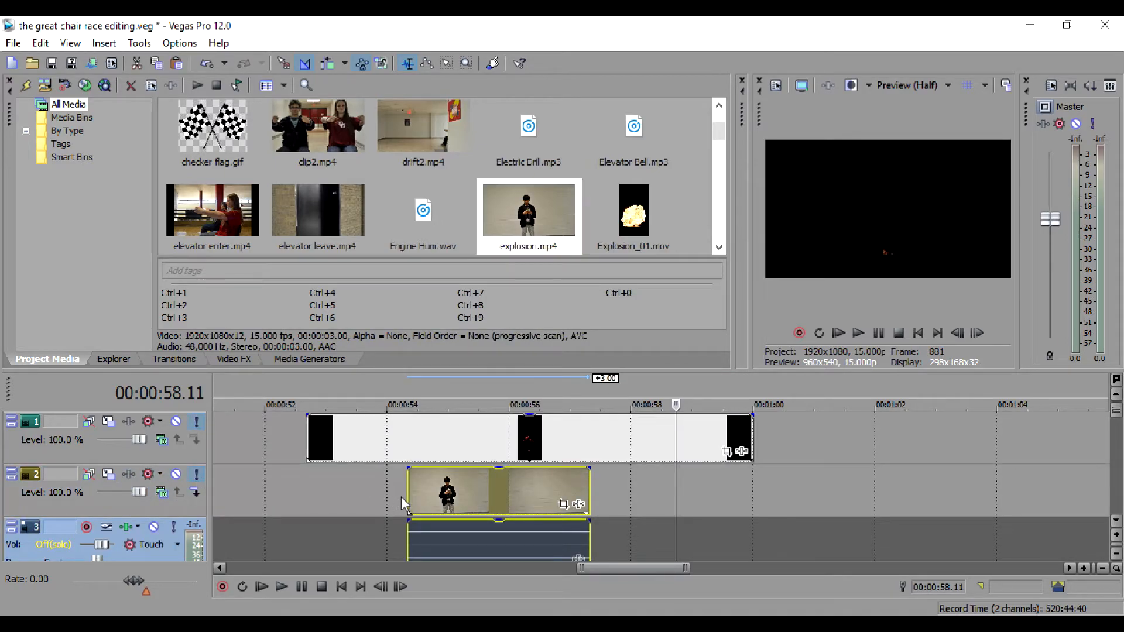
{"action": "left_click", "coordinate": [434, 460]}
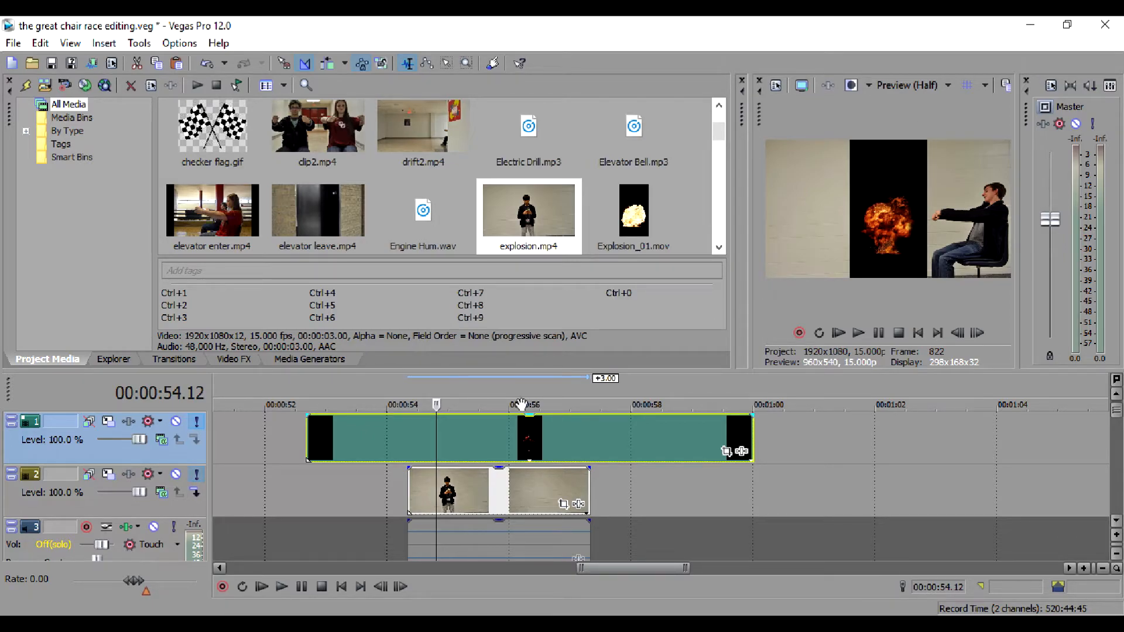
{"action": "left_click", "coordinate": [460, 443]}
{"action": "left_click", "coordinate": [513, 438]}
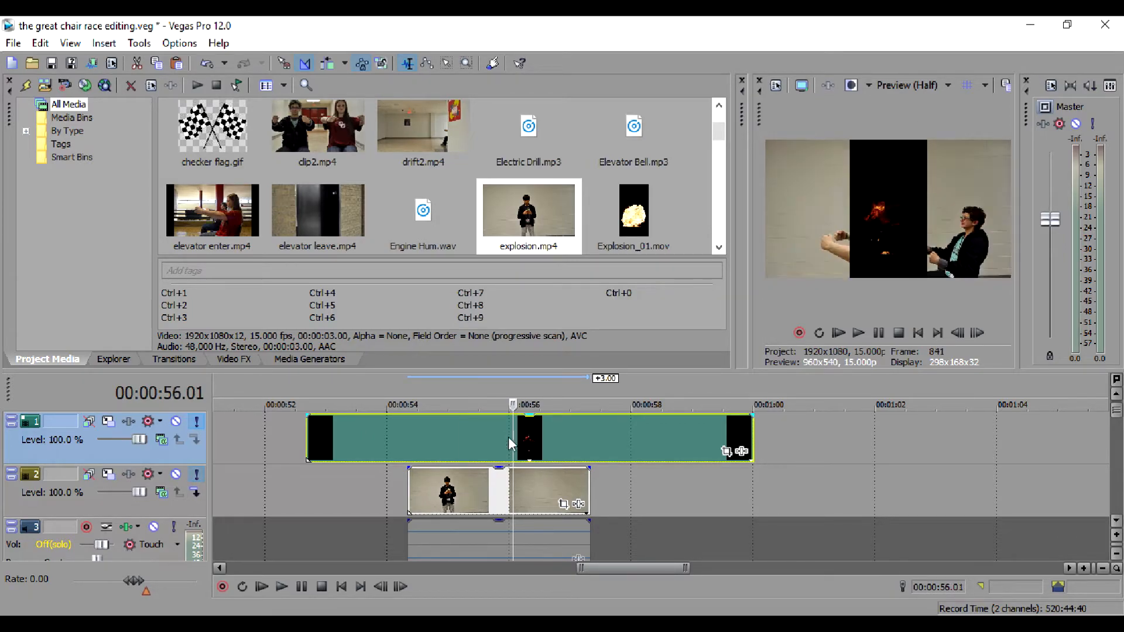
{"action": "left_click", "coordinate": [371, 439]}
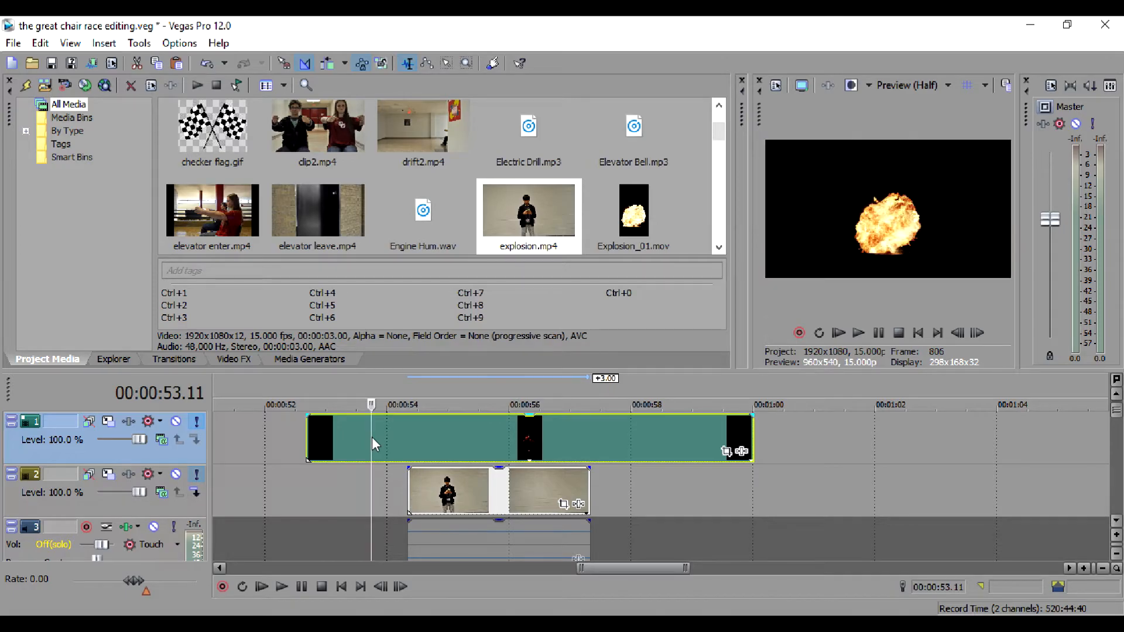
- Set track 1's compositing mode to Add, with the preview at 00:00:54.07
{"action": "left_click", "coordinate": [416, 434]}
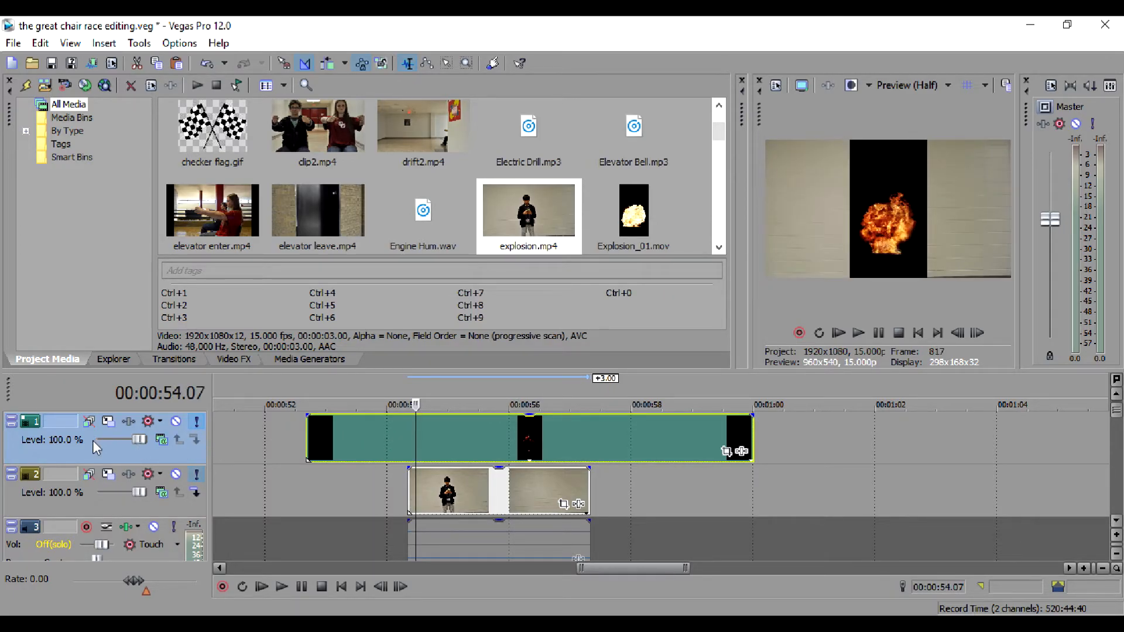
{"action": "left_click", "coordinate": [163, 442]}
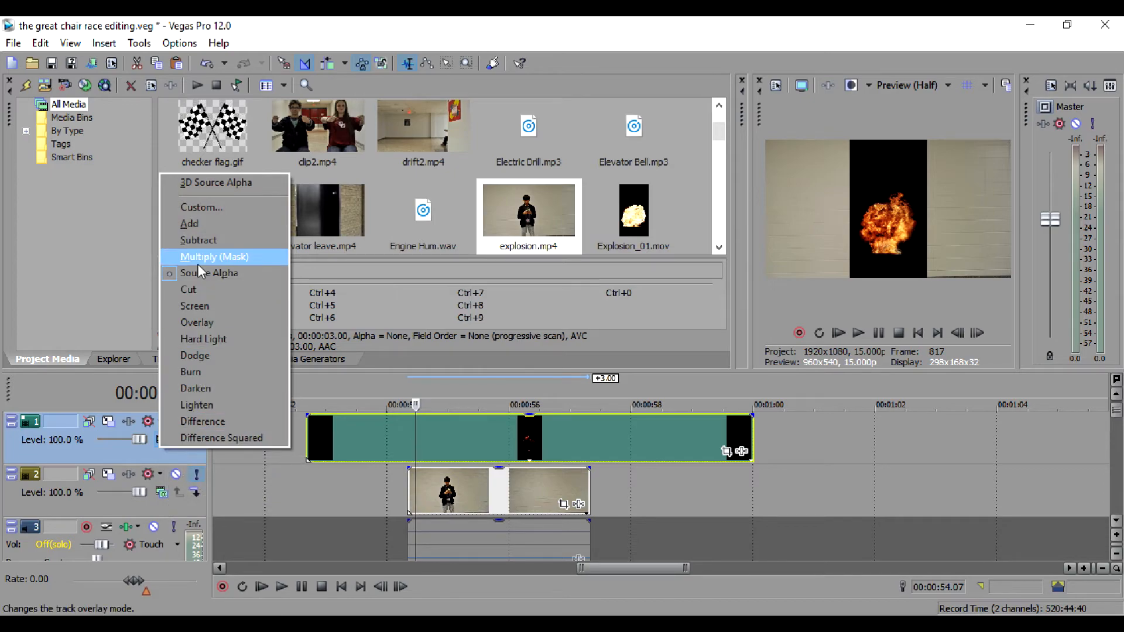
{"action": "left_click", "coordinate": [206, 223]}
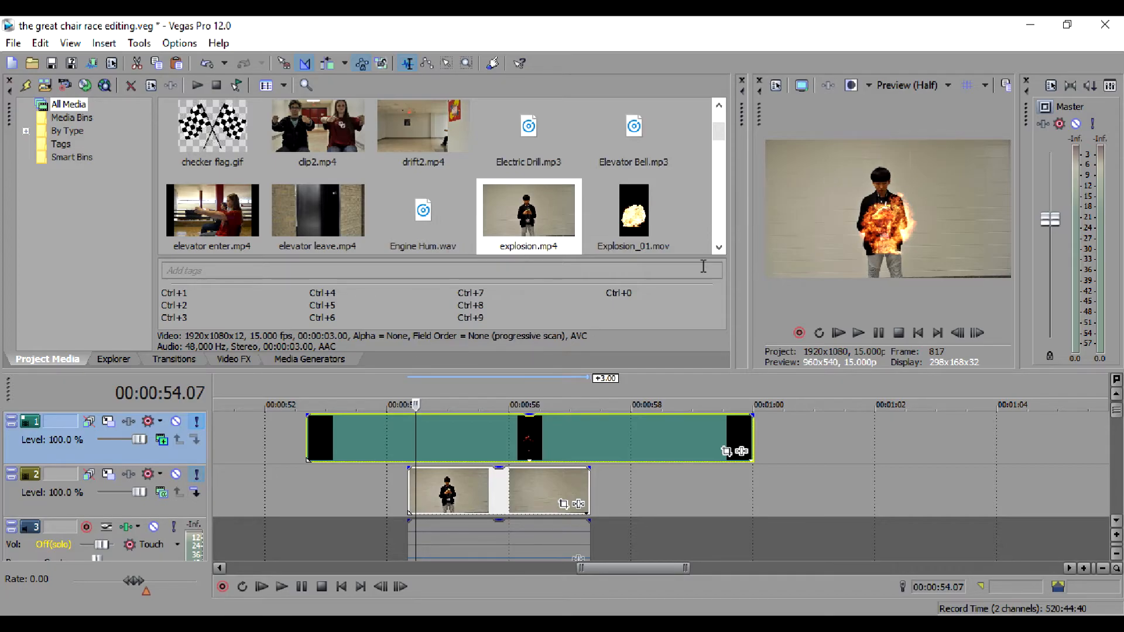
- Try the Subtract, Multiply (Mask), Source Alpha and Cut compositing modes on track 1 with the explosion at 00:00:54.07
{"action": "left_click", "coordinate": [160, 441]}
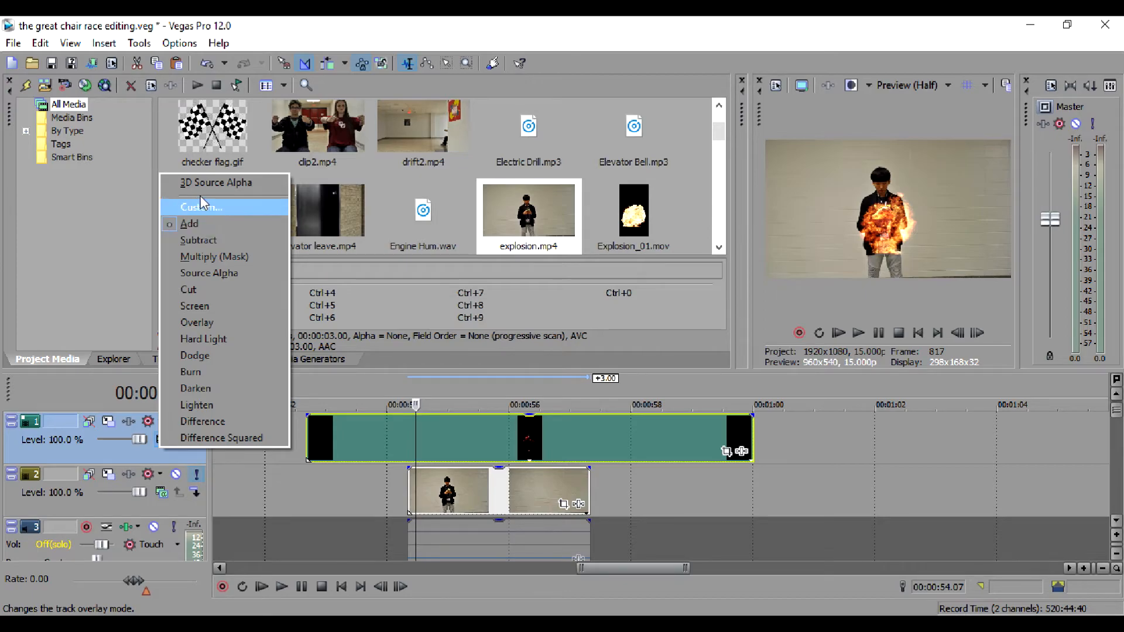
{"action": "left_click", "coordinate": [237, 240]}
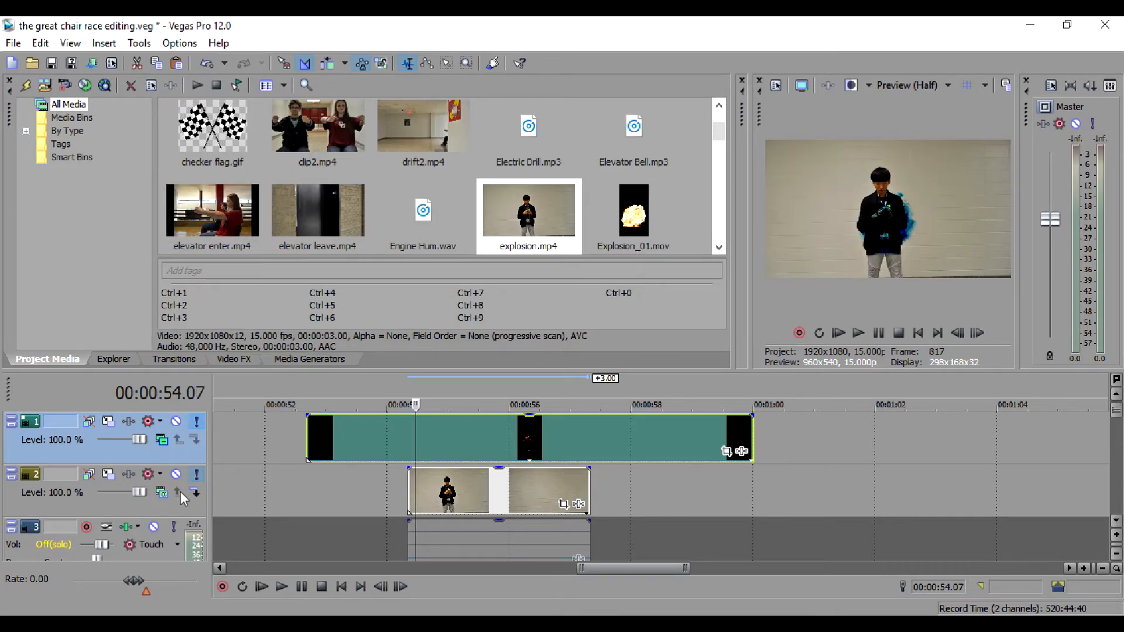
{"action": "left_click", "coordinate": [162, 441]}
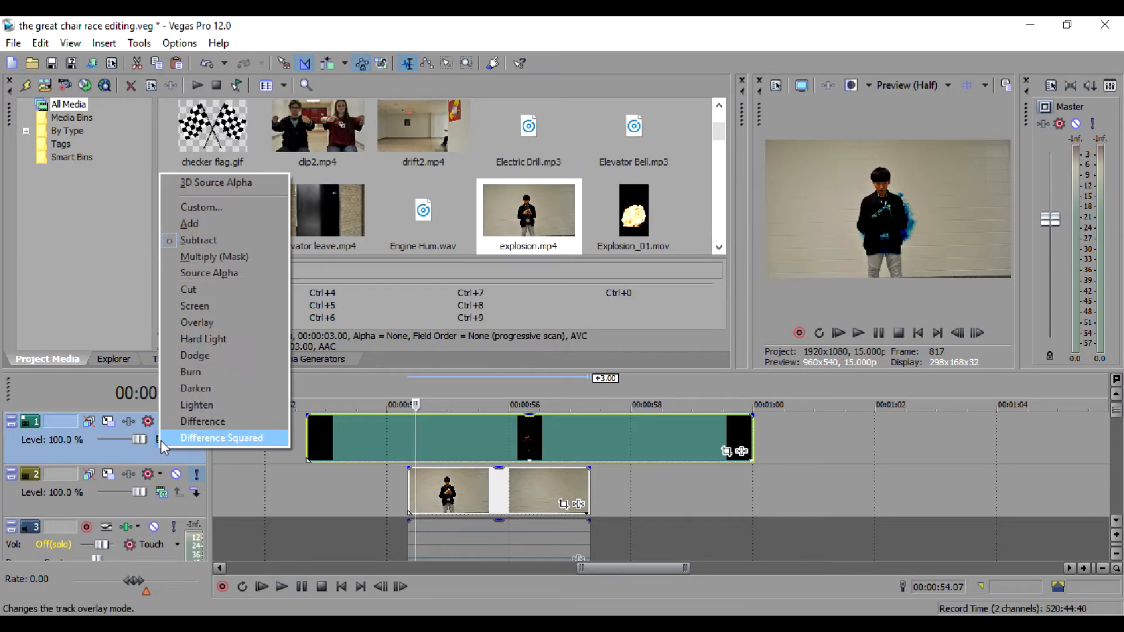
{"action": "left_click", "coordinate": [205, 257]}
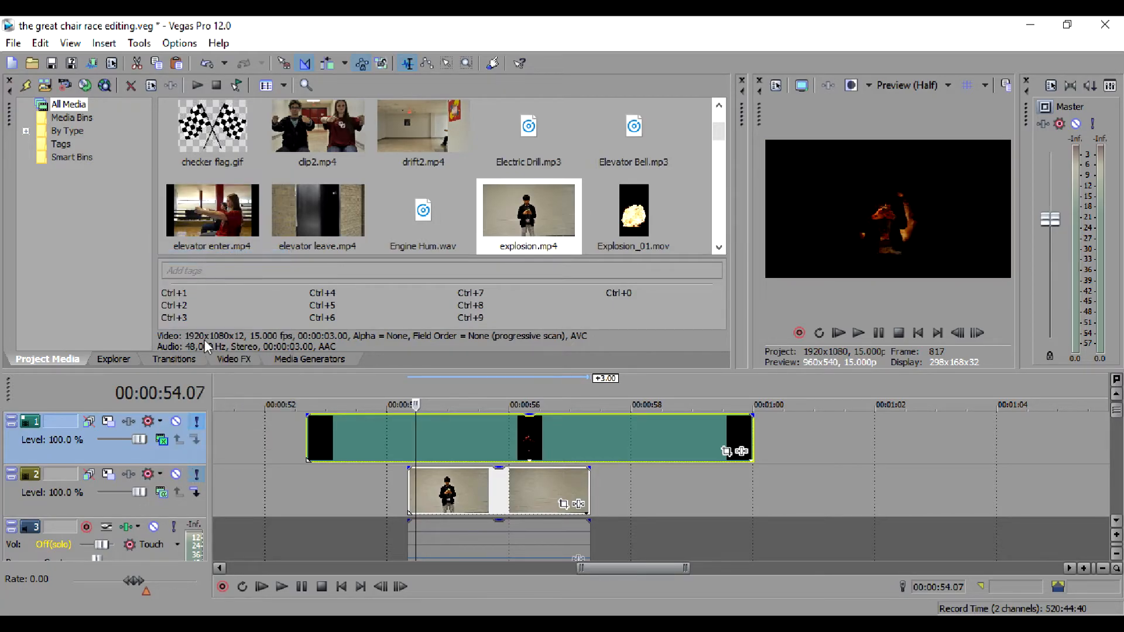
{"action": "left_click", "coordinate": [162, 441]}
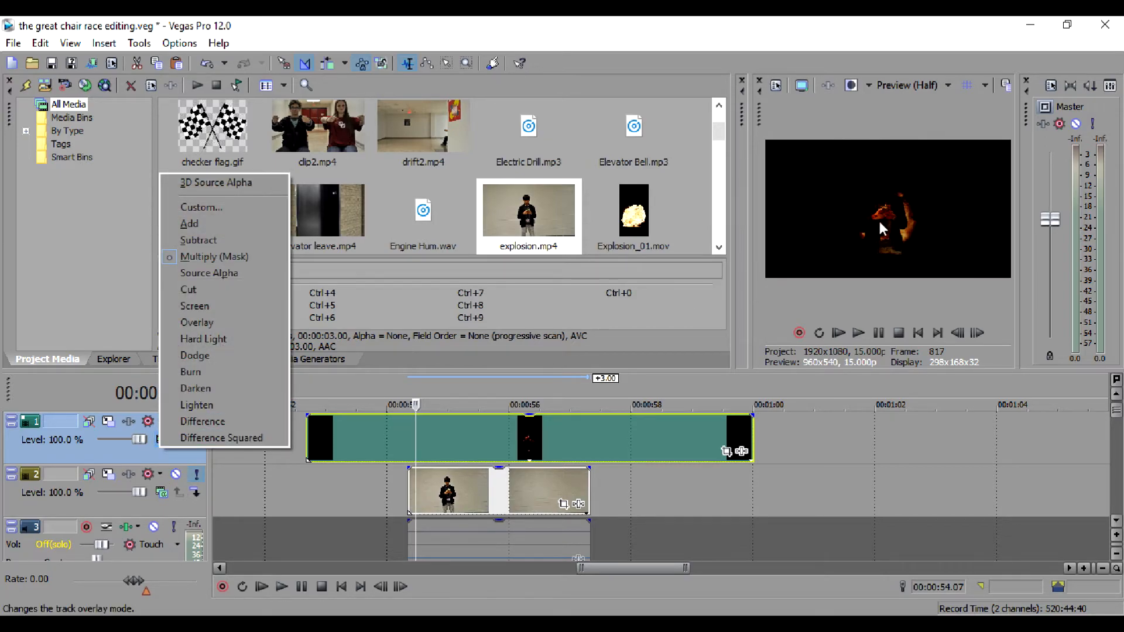
{"action": "left_click", "coordinate": [216, 271]}
{"action": "left_click", "coordinate": [164, 441]}
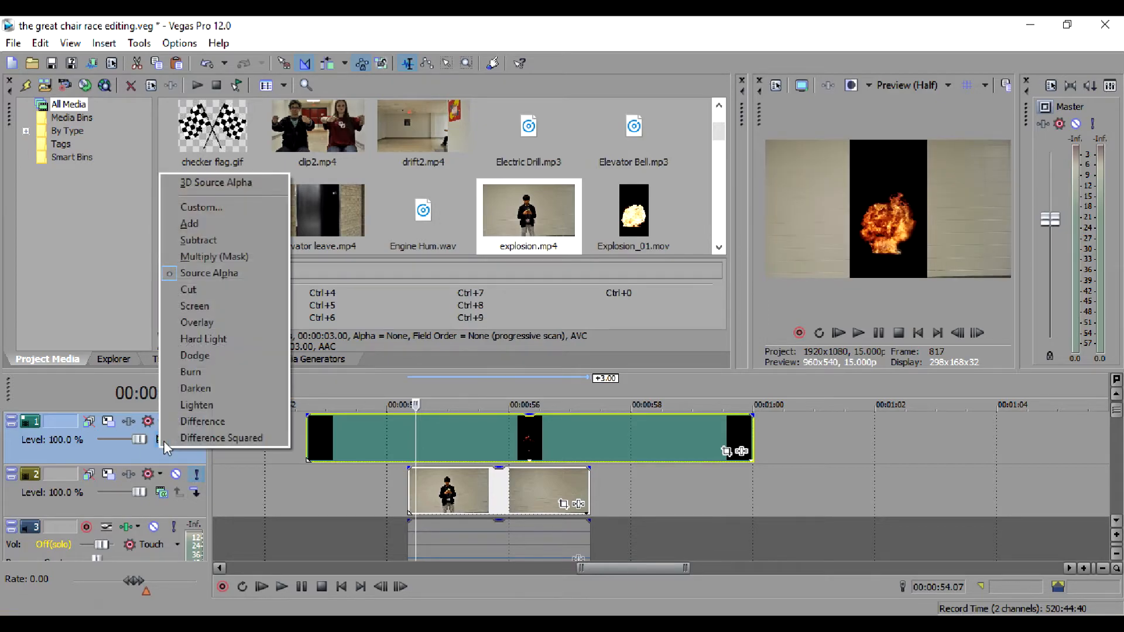
{"action": "left_click", "coordinate": [192, 290]}
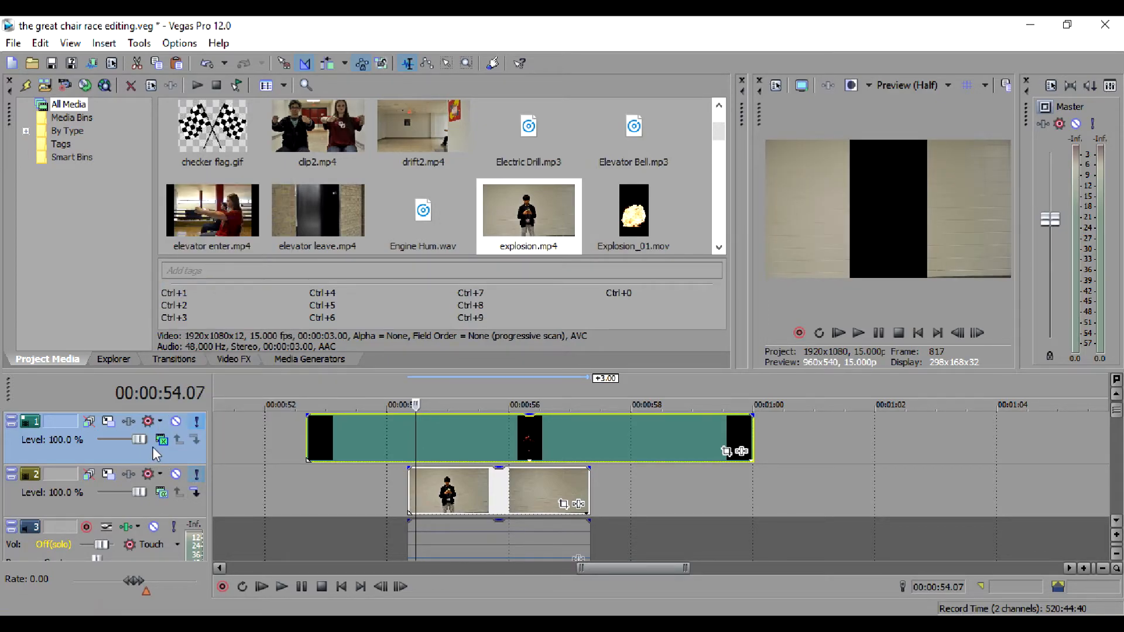
- Try the Screen, Overlay and Hard Light compositing modes on track 1
{"action": "left_click", "coordinate": [157, 443]}
{"action": "left_click", "coordinate": [195, 310]}
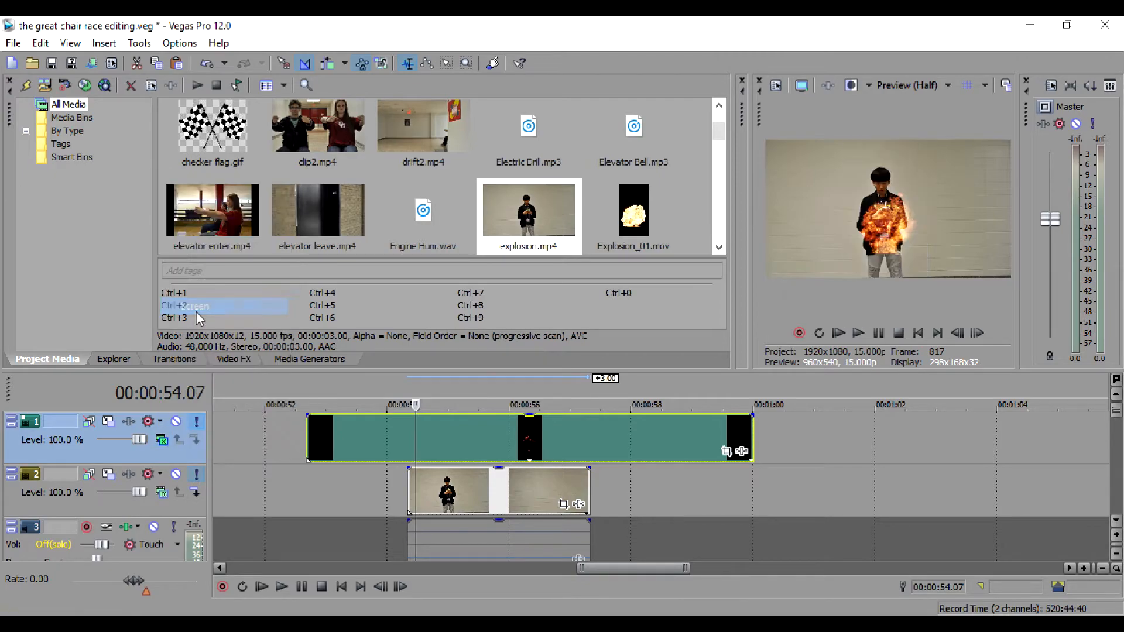
{"action": "left_click", "coordinate": [157, 441]}
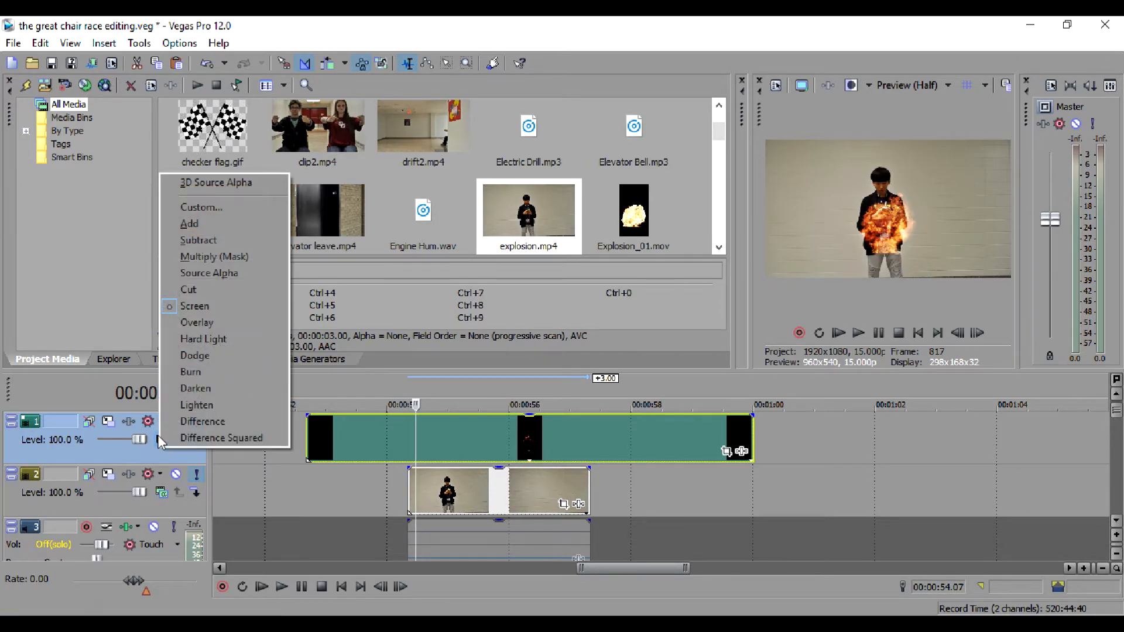
{"action": "left_click", "coordinate": [187, 327]}
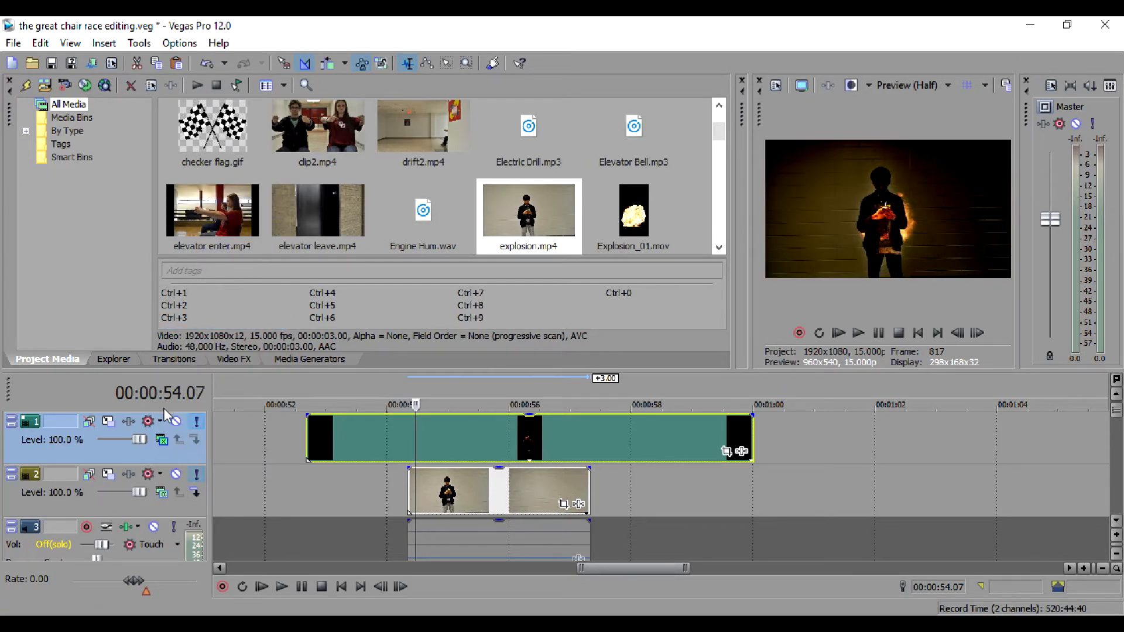
{"action": "left_click", "coordinate": [157, 442]}
{"action": "left_click", "coordinate": [196, 343]}
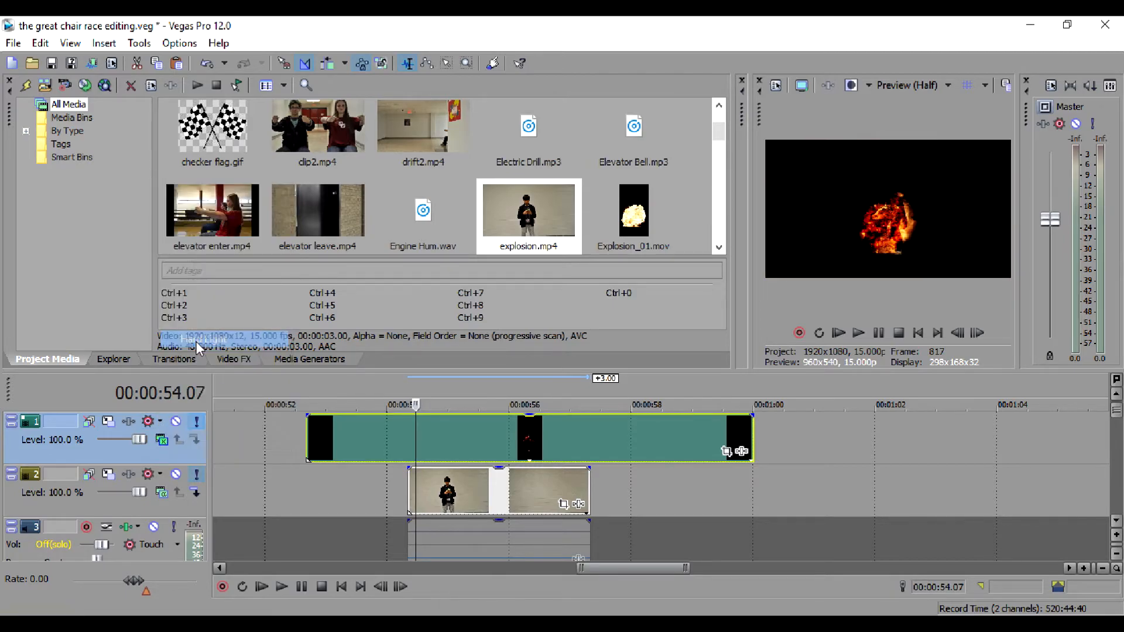
- Set track 1's compositing mode to Source Alpha for comparison, and return it to Add
{"action": "left_click", "coordinate": [157, 441]}
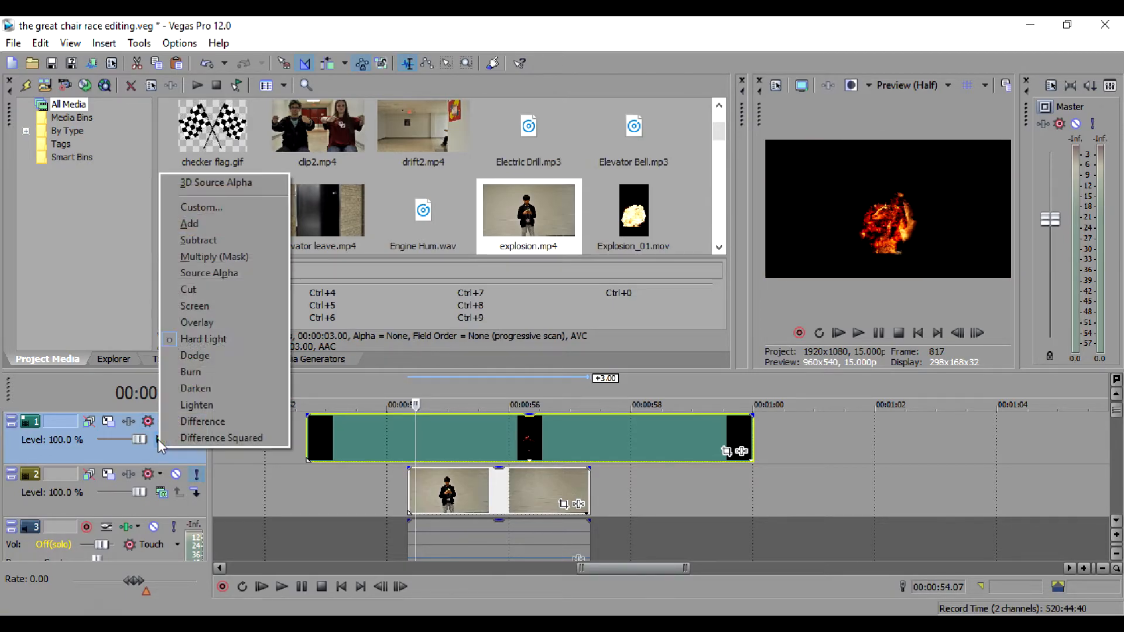
{"action": "left_click", "coordinate": [205, 272]}
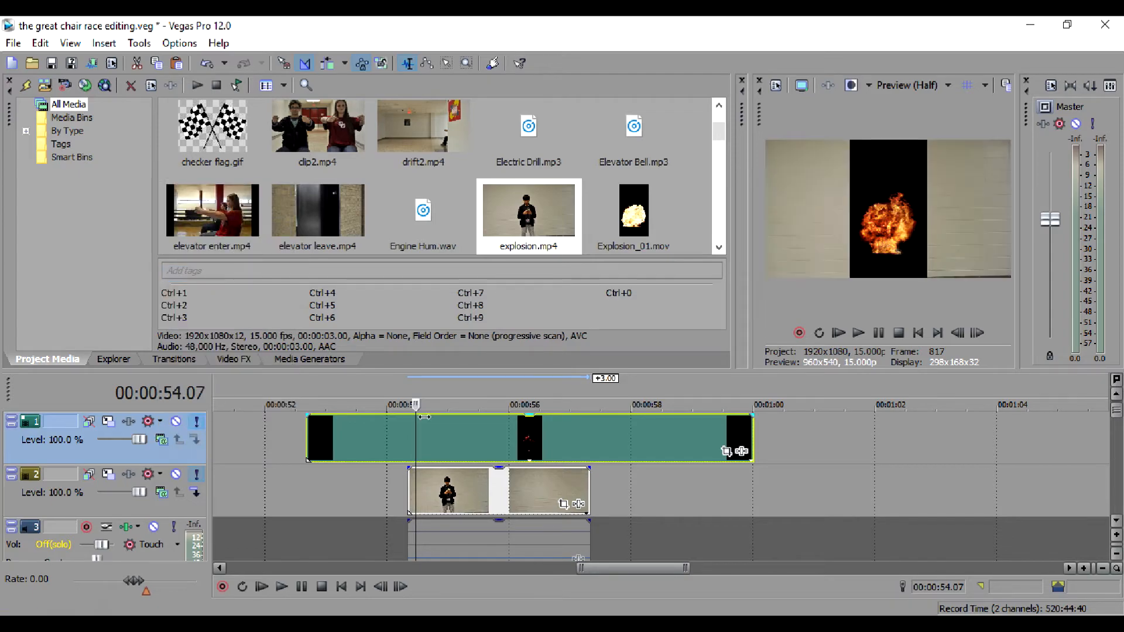
{"action": "left_click", "coordinate": [162, 439]}
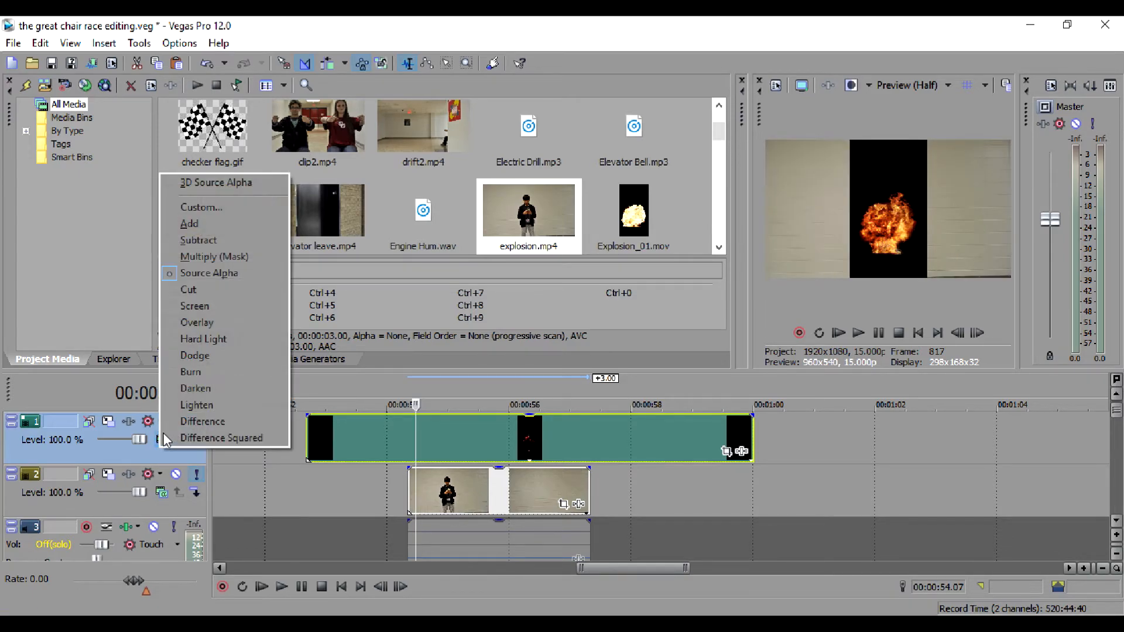
{"action": "left_click", "coordinate": [202, 223]}
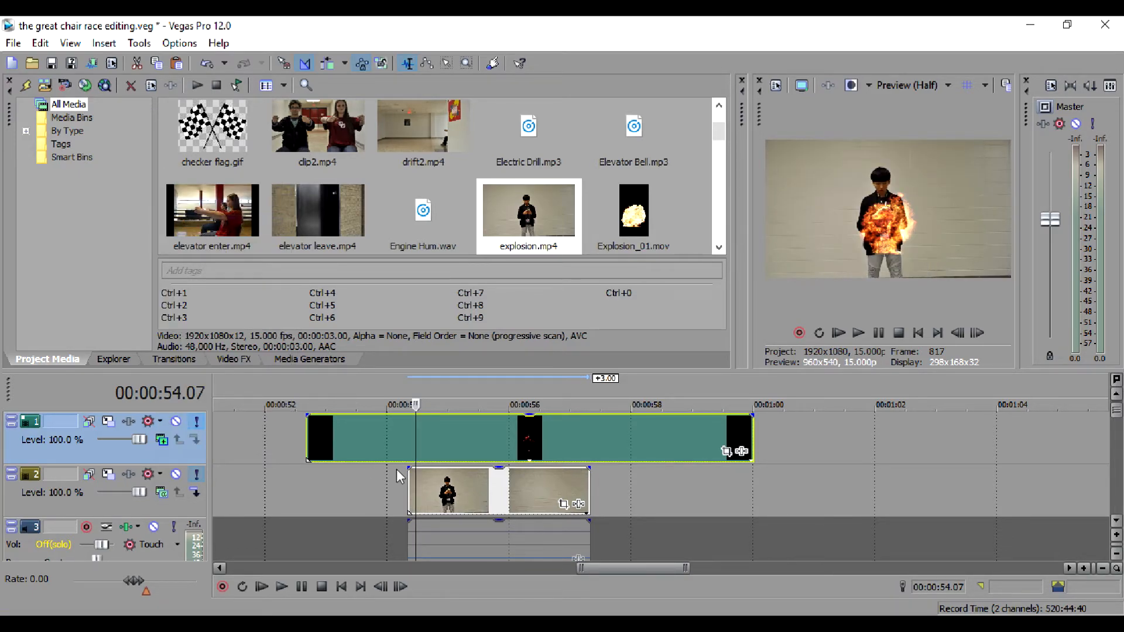
- Select the explosion.mp4 clip on track 2 and advance through its frames to check how the explosion lines up with the action
{"action": "left_click", "coordinate": [386, 451]}
{"action": "left_click", "coordinate": [417, 483]}
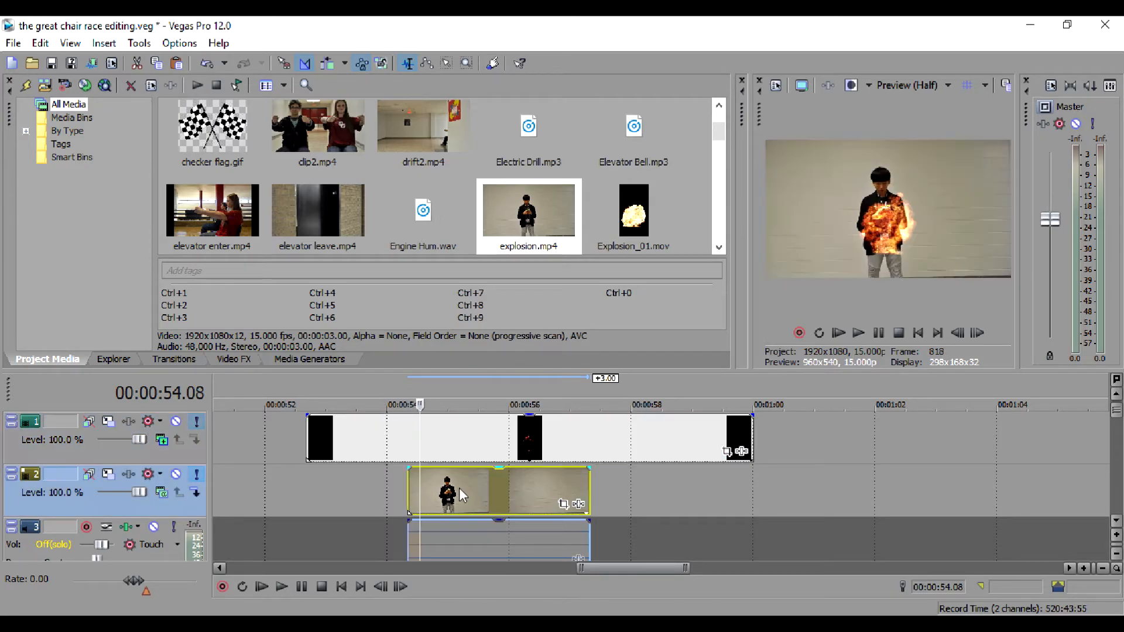
{"action": "key", "text": "Right"}
{"action": "key", "text": "Right"}
{"action": "key", "text": "Right"}
{"action": "key", "text": "Right"}
{"action": "key", "text": "Right"}
{"action": "key", "text": "Right"}
{"action": "key", "text": "Right"}
{"action": "key", "text": "Right"}
{"action": "key", "text": "Right"}
{"action": "key", "text": "Right"}
{"action": "key", "text": "Right"}
{"action": "key", "text": "Right"}
{"action": "key", "text": "Right"}
{"action": "key", "text": "Right"}
{"action": "key", "text": "Right"}
{"action": "key", "text": "Right"}
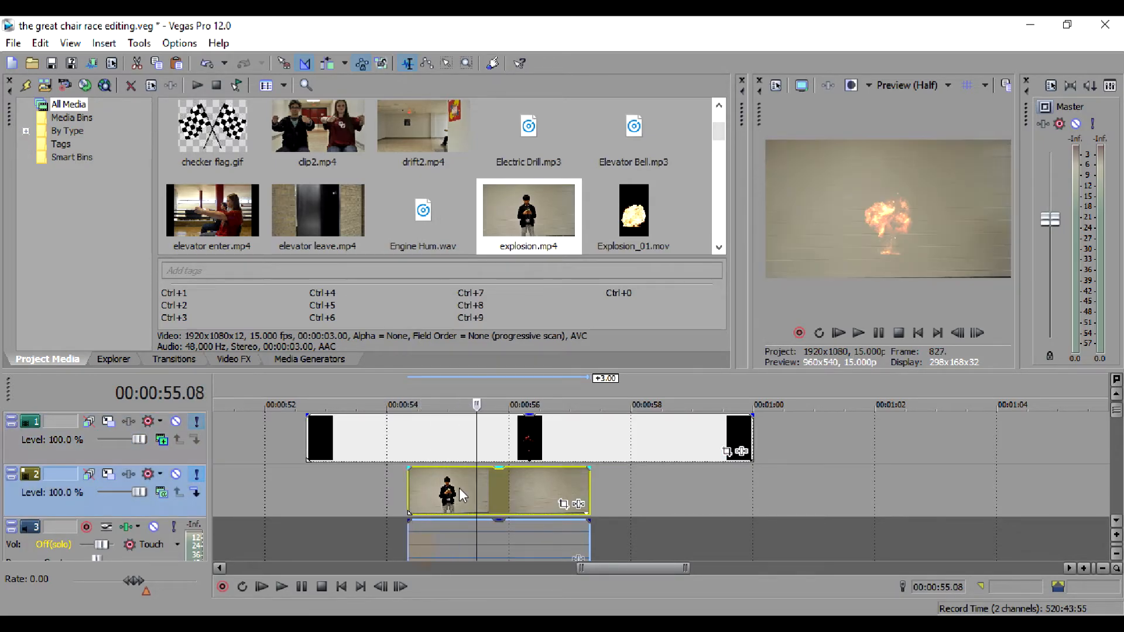
- Place the playhead at 00:00:54.14, the frame where the chair rider reaches the standing person
{"action": "scroll", "coordinate": [459, 495], "scroll_direction": "down", "scroll_amount": 1}
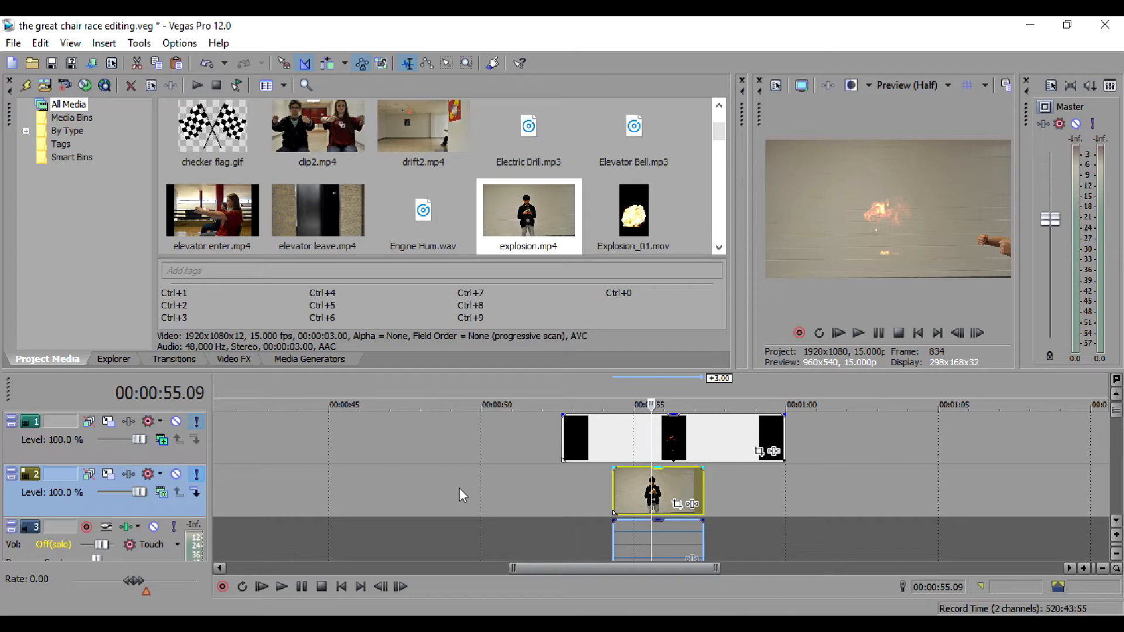
{"action": "scroll", "coordinate": [460, 490], "scroll_direction": "up", "scroll_amount": 3}
{"action": "key", "text": "Left"}
{"action": "key", "text": "Left"}
{"action": "key", "text": "Left"}
{"action": "key", "text": "Left"}
{"action": "key", "text": "Left"}
{"action": "key", "text": "Left"}
{"action": "key", "text": "Left"}
{"action": "key", "text": "Left"}
{"action": "key", "text": "Left"}
{"action": "key", "text": "Left"}
{"action": "key", "text": "Left"}
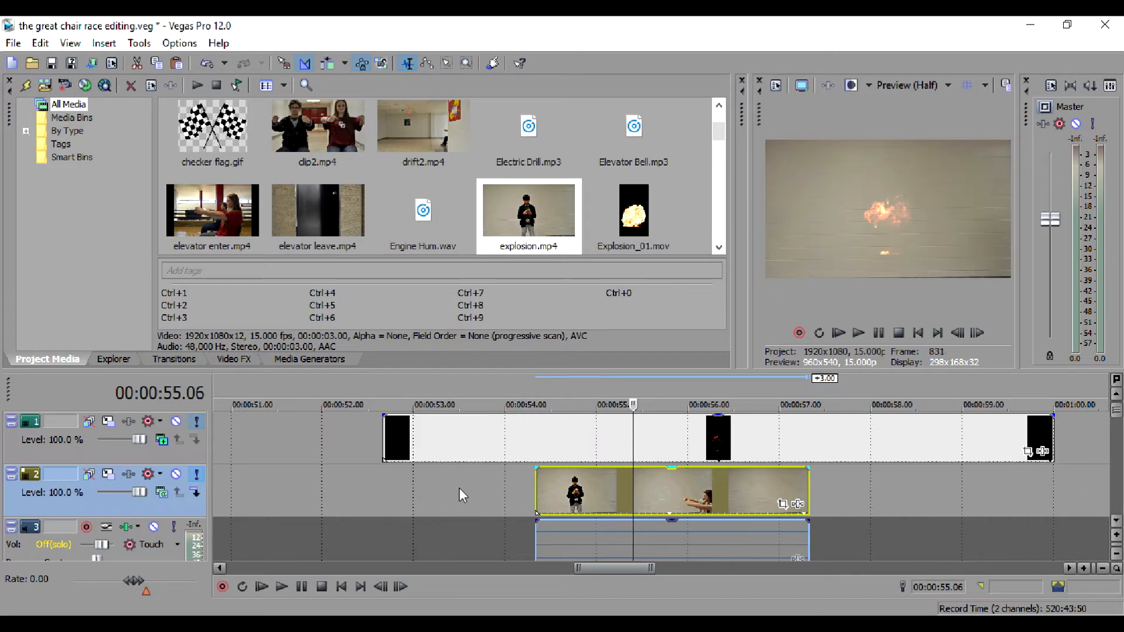
{"action": "key", "text": "Left"}
{"action": "key", "text": "Left"}
{"action": "key", "text": "Left"}
{"action": "key", "text": "Left"}
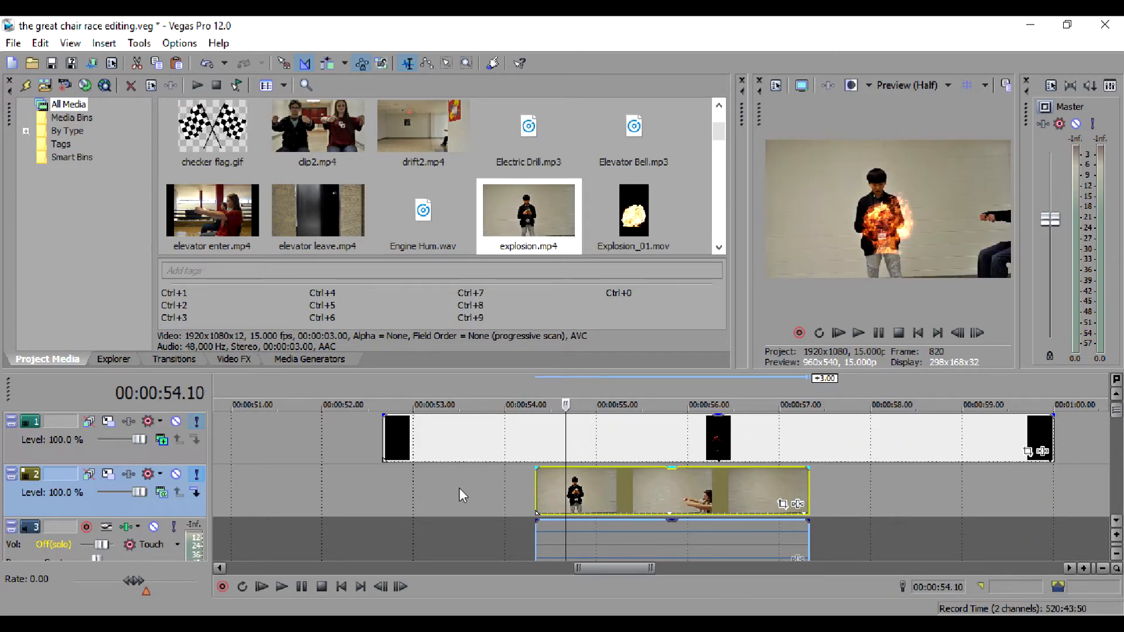
{"action": "key", "text": "Right"}
{"action": "key", "text": "Right"}
{"action": "key", "text": "Right"}
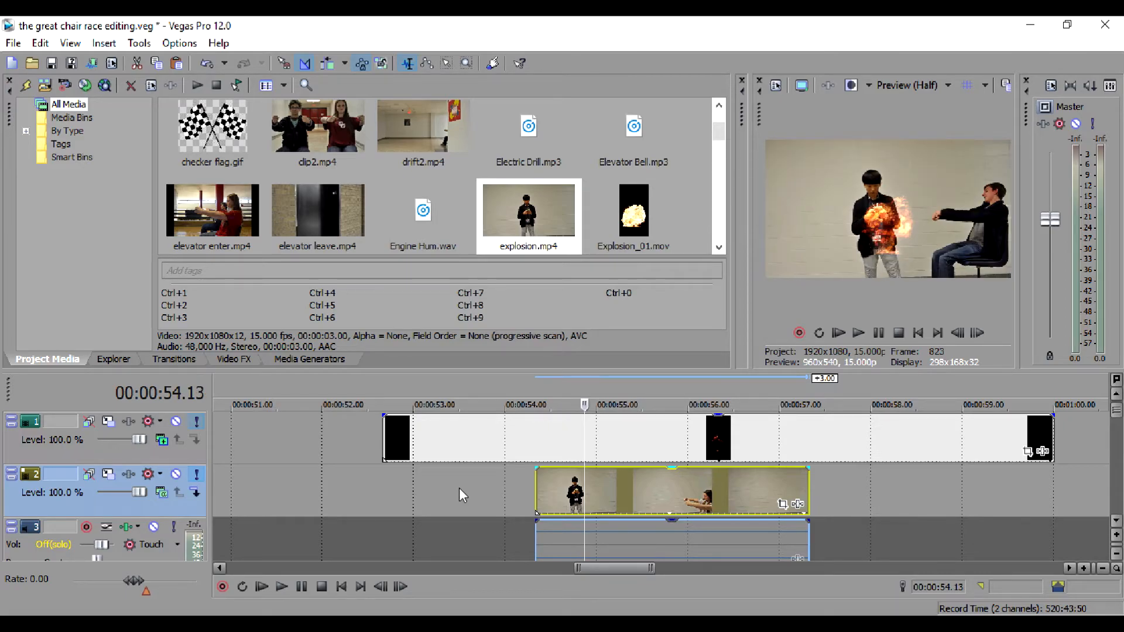
{"action": "key", "text": "Right"}
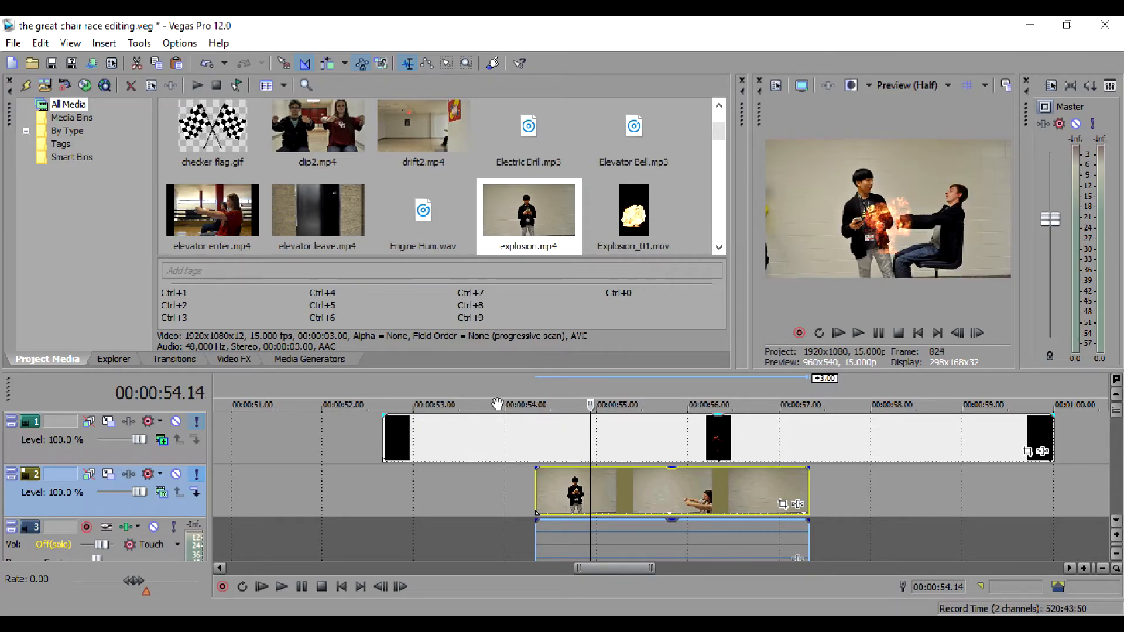
- Move the track 1 explosion event to start at about 00:00:54.07, add a fade-in ending near 00:00:54.14, and play it back
{"action": "left_click_drag", "start_coordinate": [484, 447], "coordinate": [645, 452]}
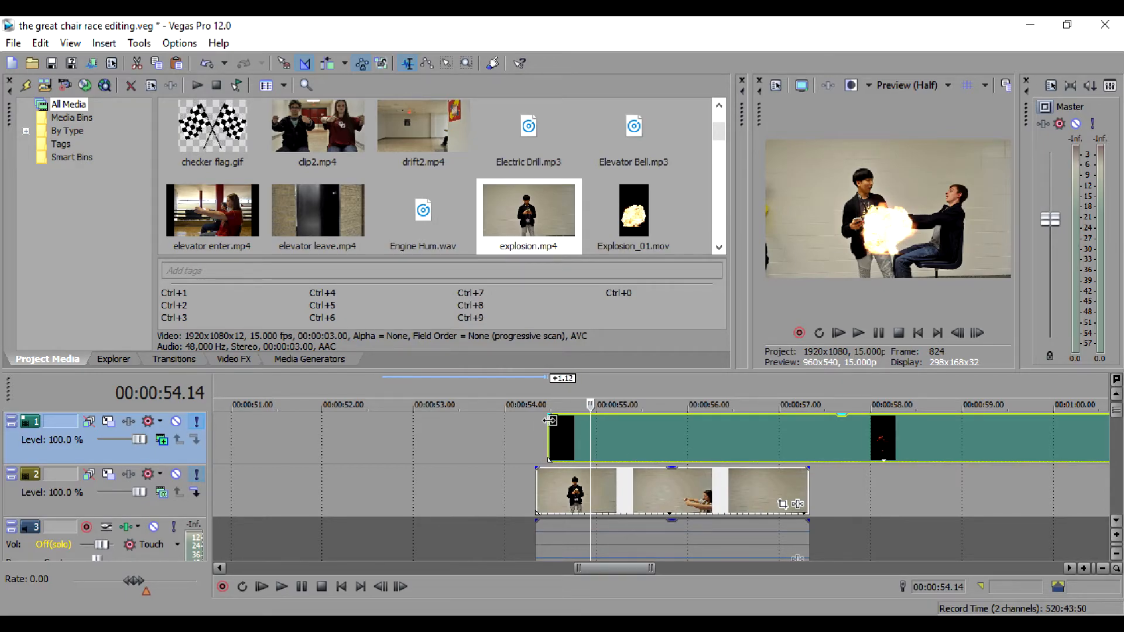
{"action": "left_click_drag", "start_coordinate": [545, 413], "coordinate": [590, 414]}
{"action": "left_click", "coordinate": [527, 426]}
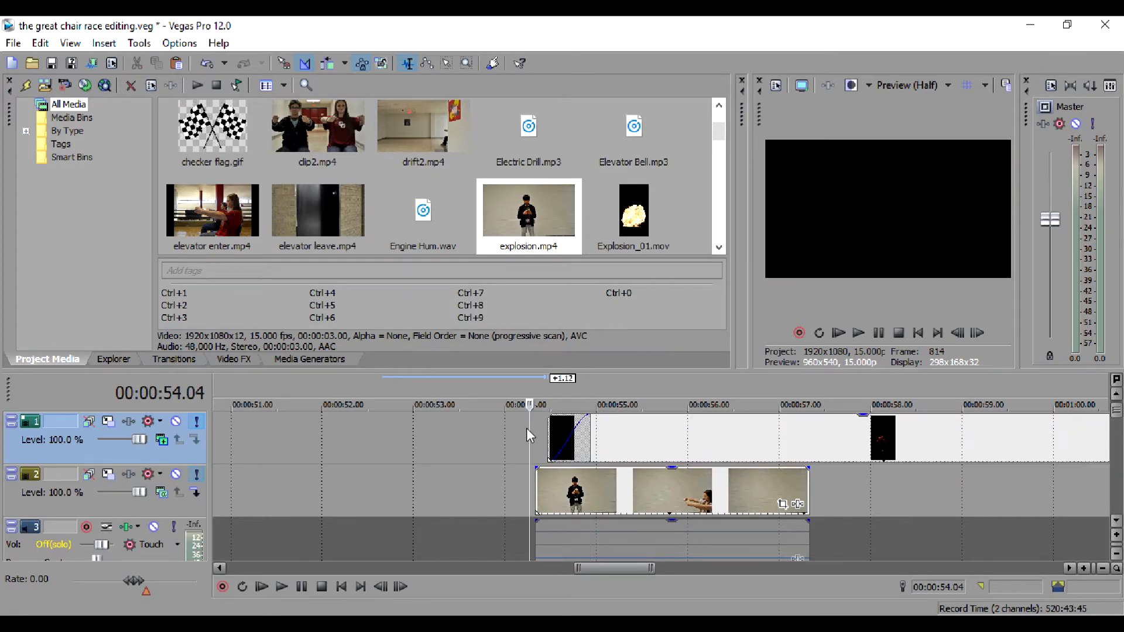
{"action": "key", "text": "space"}
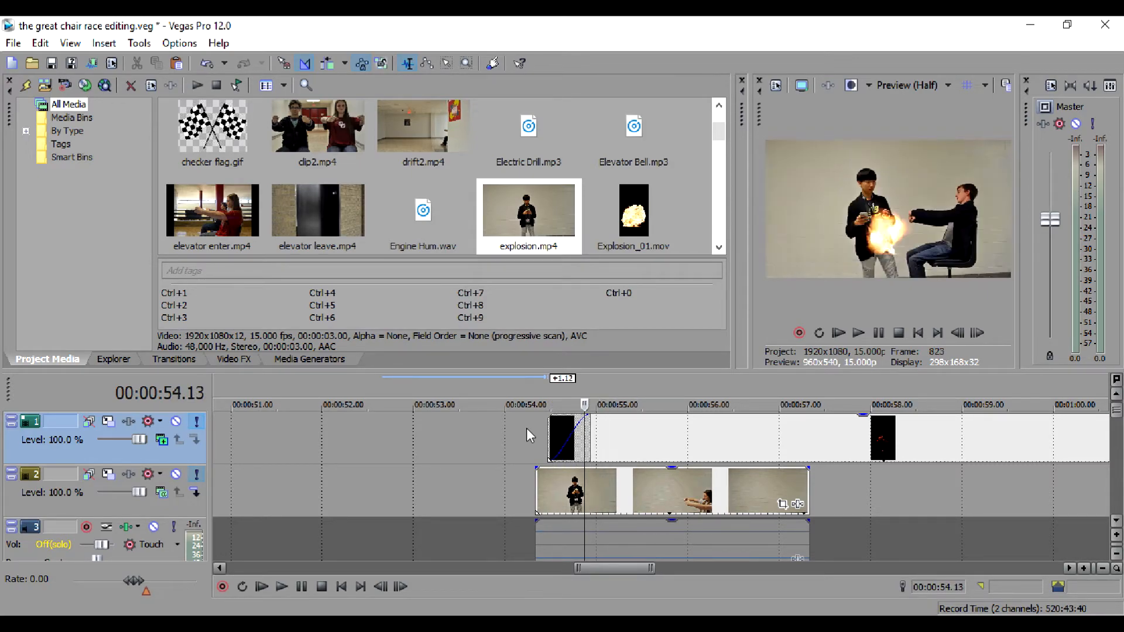
- Open Event Pan/Crop for the Explosion_01 event and inspect the explosion at 00:00:00.00, 00:00:00.06 and 00:00:02.00
{"action": "scroll", "coordinate": [527, 429], "scroll_direction": "down", "scroll_amount": 2}
{"action": "scroll", "coordinate": [526, 429], "scroll_direction": "down", "scroll_amount": 1}
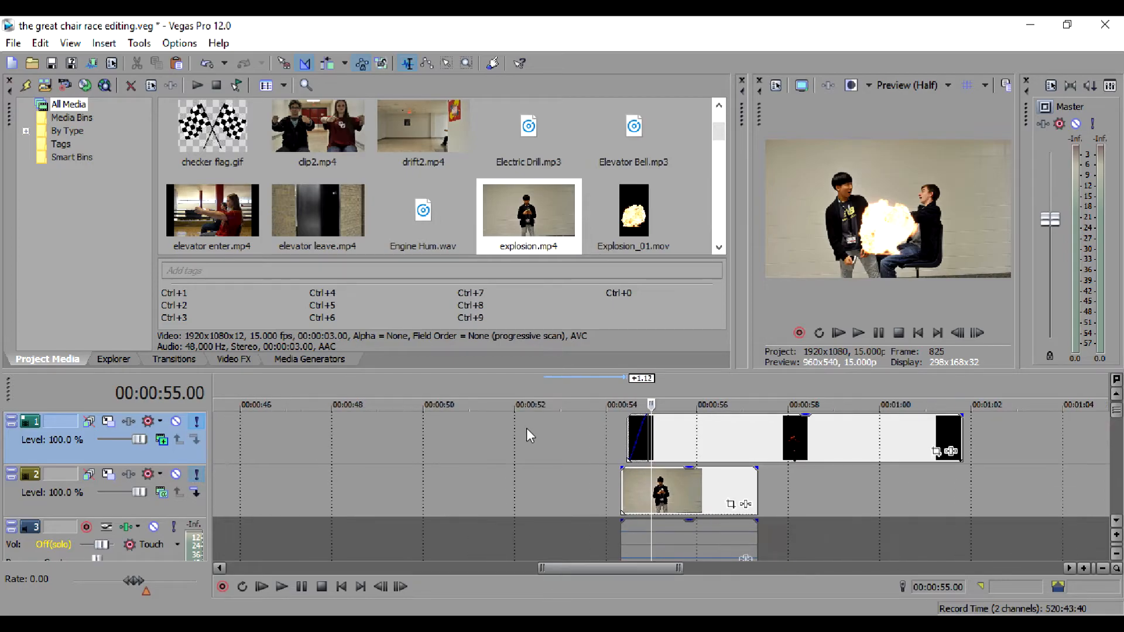
{"action": "left_click", "coordinate": [935, 451]}
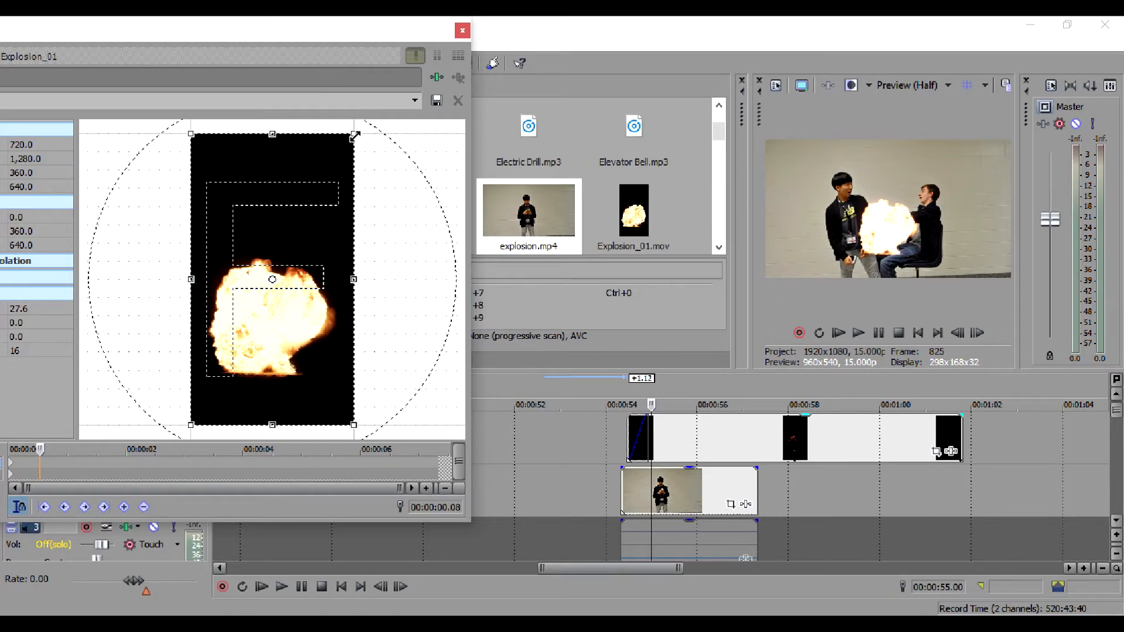
{"action": "left_click", "coordinate": [12, 463]}
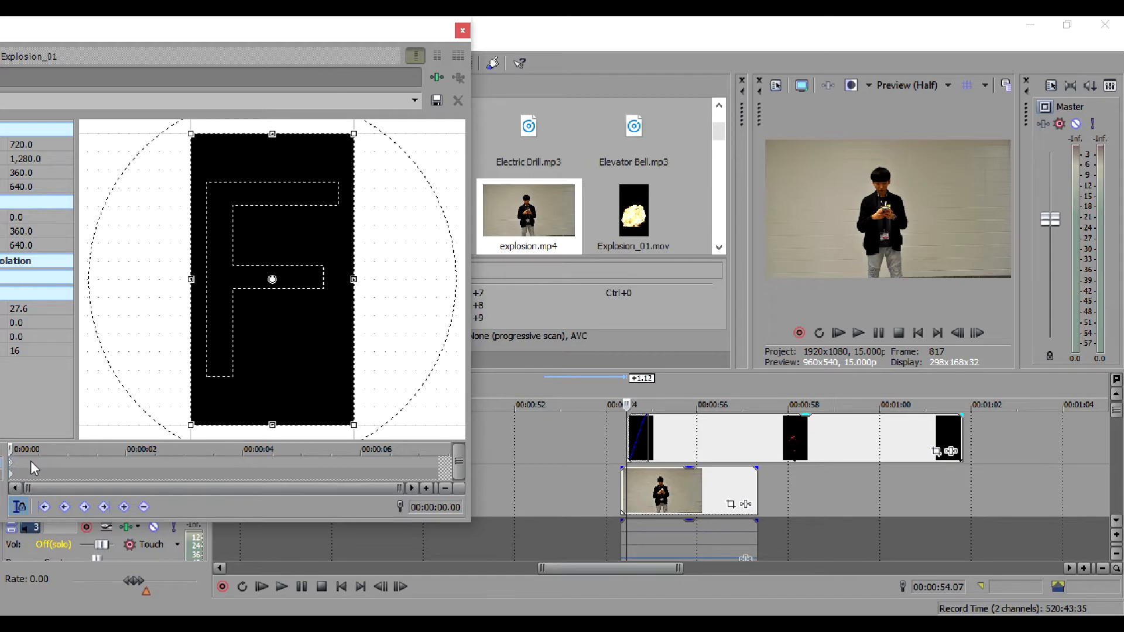
{"action": "left_click", "coordinate": [31, 462]}
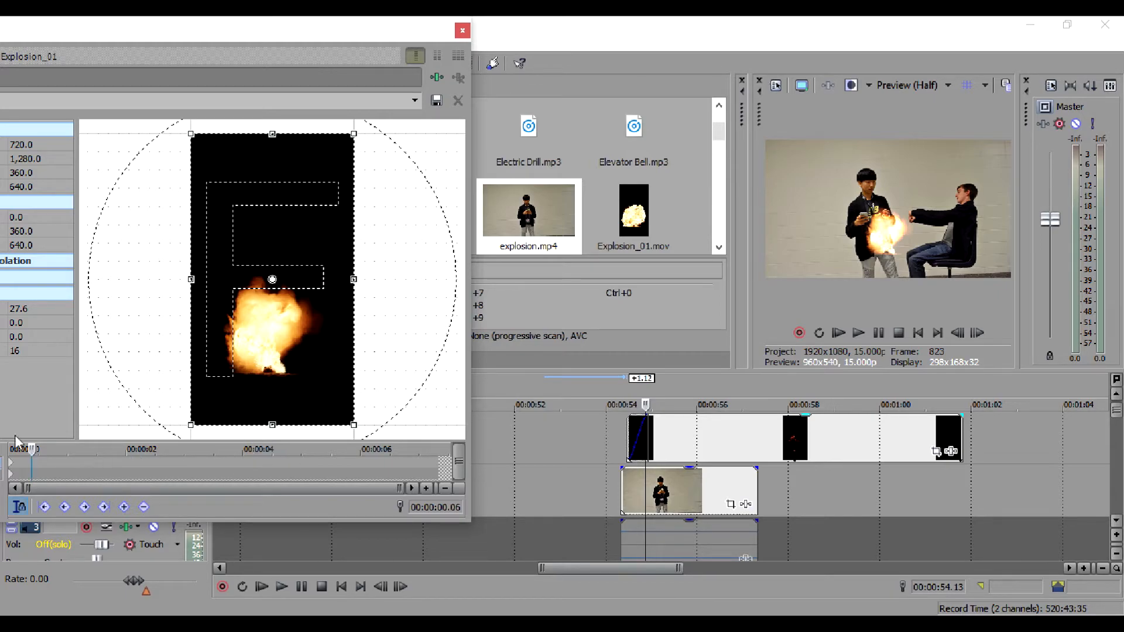
{"action": "left_click_drag", "start_coordinate": [277, 34], "coordinate": [403, 39]}
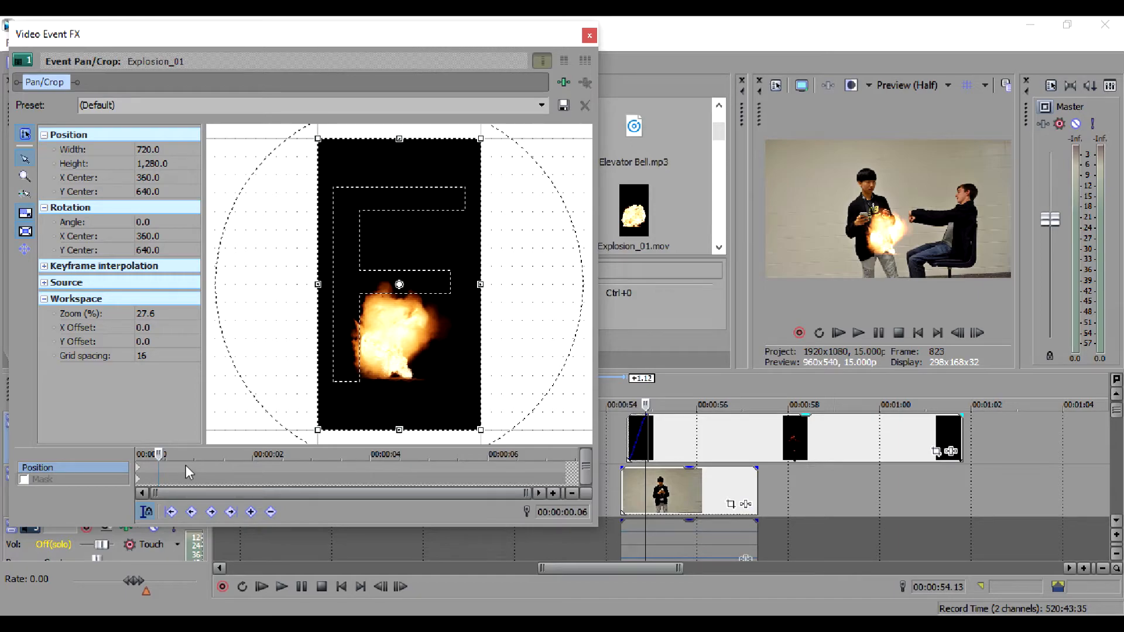
{"action": "left_click", "coordinate": [141, 475]}
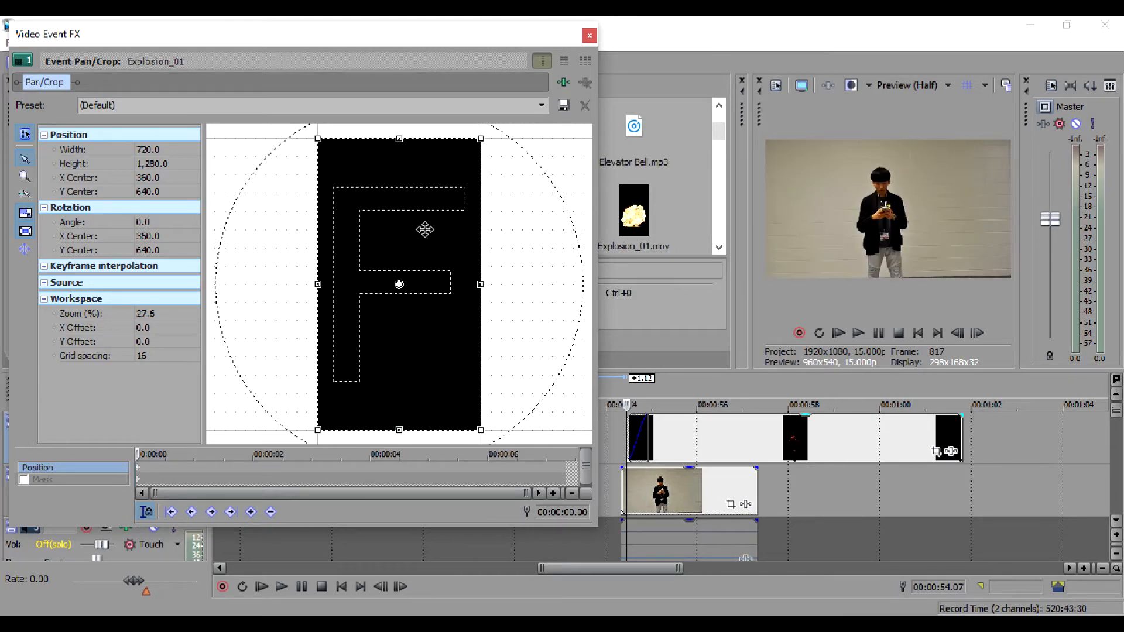
{"action": "left_click", "coordinate": [252, 472]}
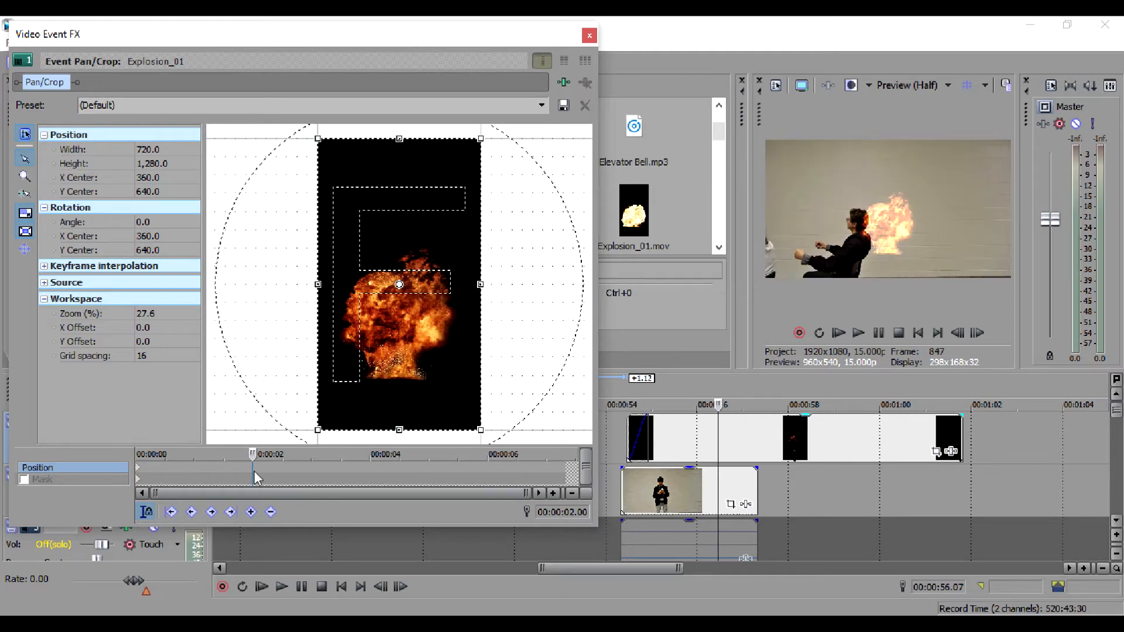
- At 00:00:00.12, apply the 16:9 Widescreen TV aspect ratio preset and move the crop frame over the fireball, centred at about 356, 803
{"action": "left_click", "coordinate": [183, 464]}
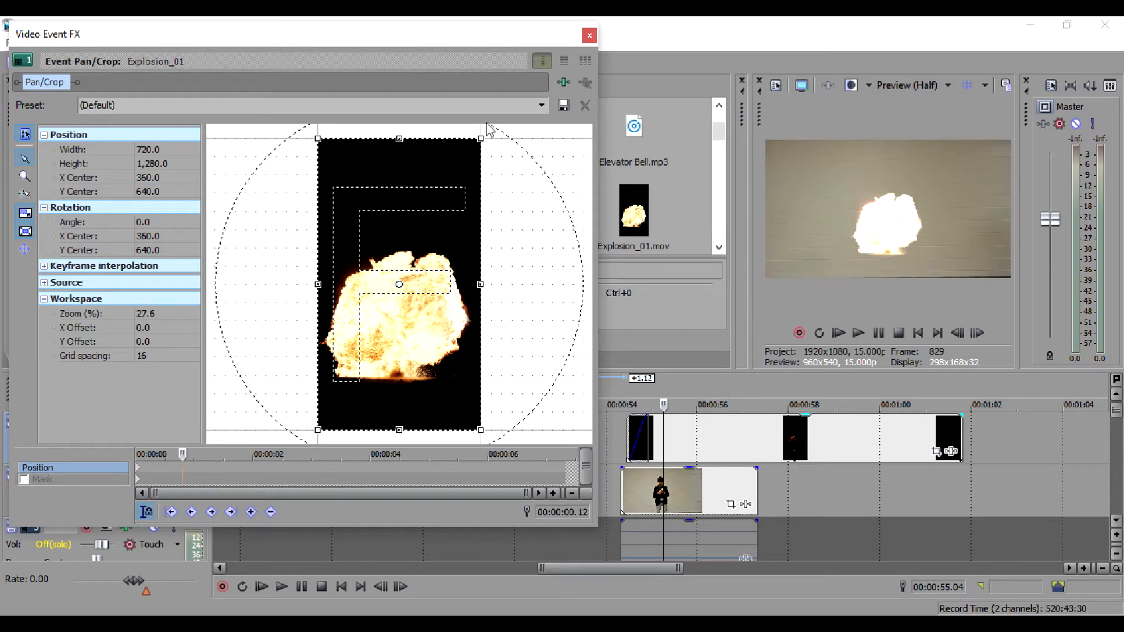
{"action": "mouse_move", "coordinate": [483, 135]}
{"action": "left_mouse_down"}
{"action": "mouse_move", "coordinate": [469, 163]}
{"action": "mouse_move", "coordinate": [498, 127]}
{"action": "left_mouse_up"}
{"action": "mouse_move", "coordinate": [487, 141]}
{"action": "left_mouse_down"}
{"action": "mouse_move", "coordinate": [462, 176]}
{"action": "mouse_move", "coordinate": [485, 144]}
{"action": "left_mouse_up"}
{"action": "left_click", "coordinate": [541, 105]}
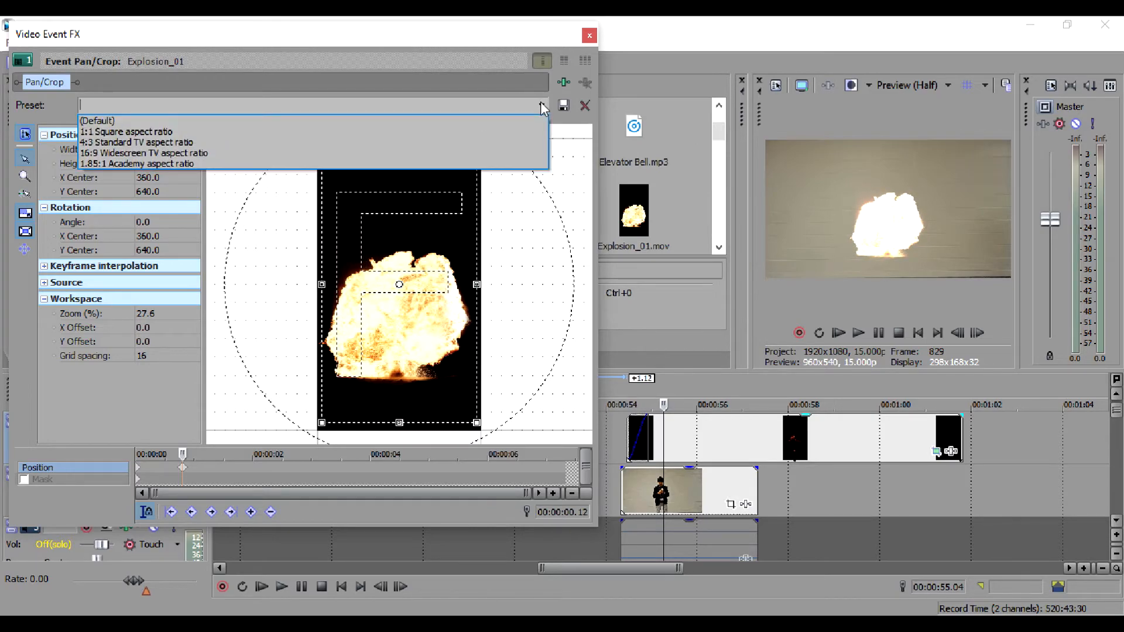
{"action": "left_click", "coordinate": [511, 149]}
{"action": "left_click_drag", "start_coordinate": [407, 305], "coordinate": [406, 342]}
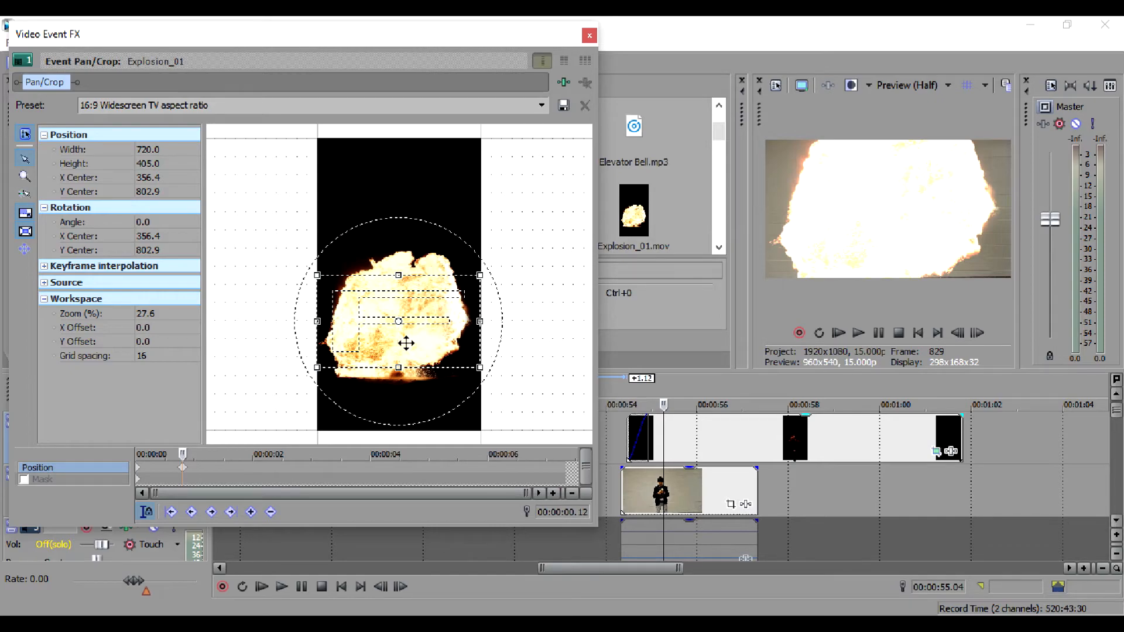
- Play the Explosion_01 crop from its start, delete the Position keyframe at 00:00:00.00 and close the Event Pan/Crop window
{"action": "left_click", "coordinate": [138, 468]}
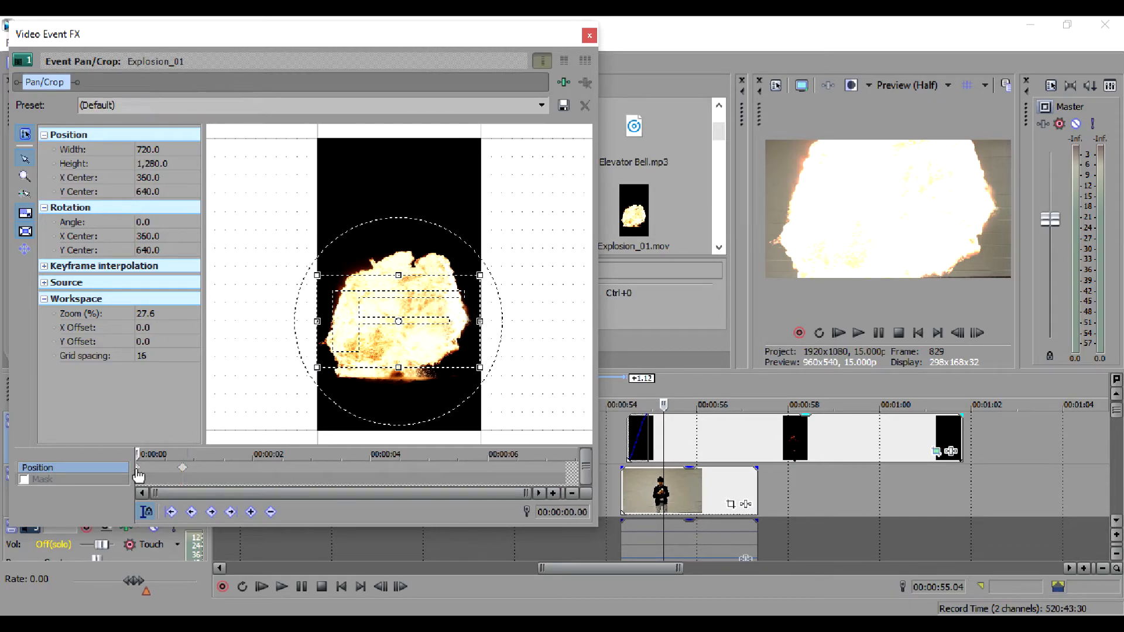
{"action": "key", "text": "space"}
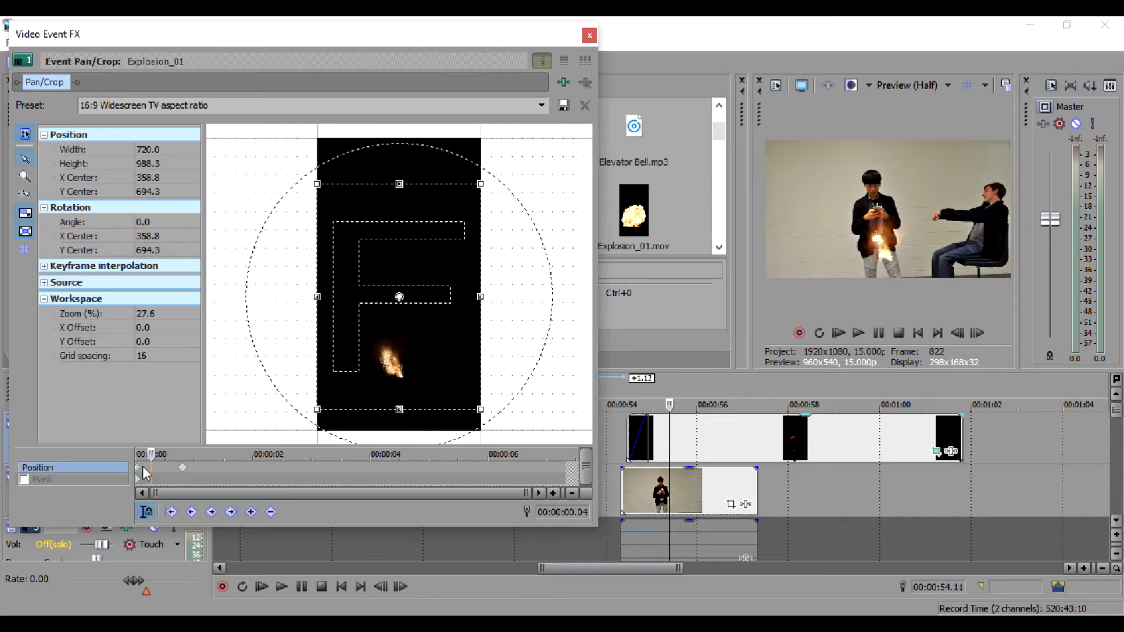
{"action": "key", "text": "space"}
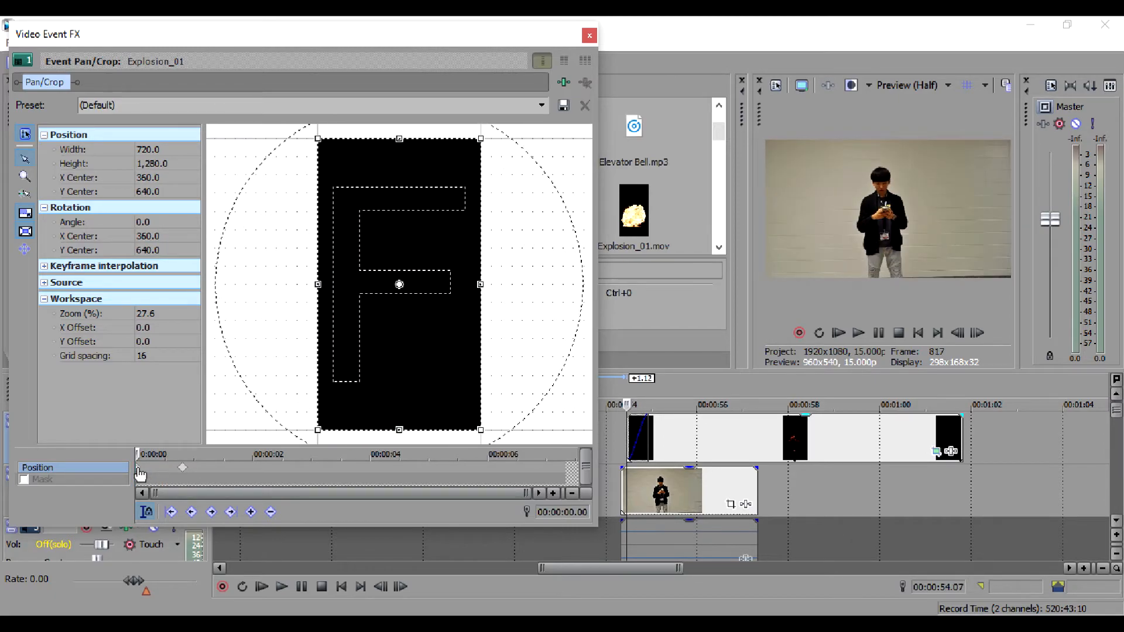
{"action": "right_click", "coordinate": [139, 468]}
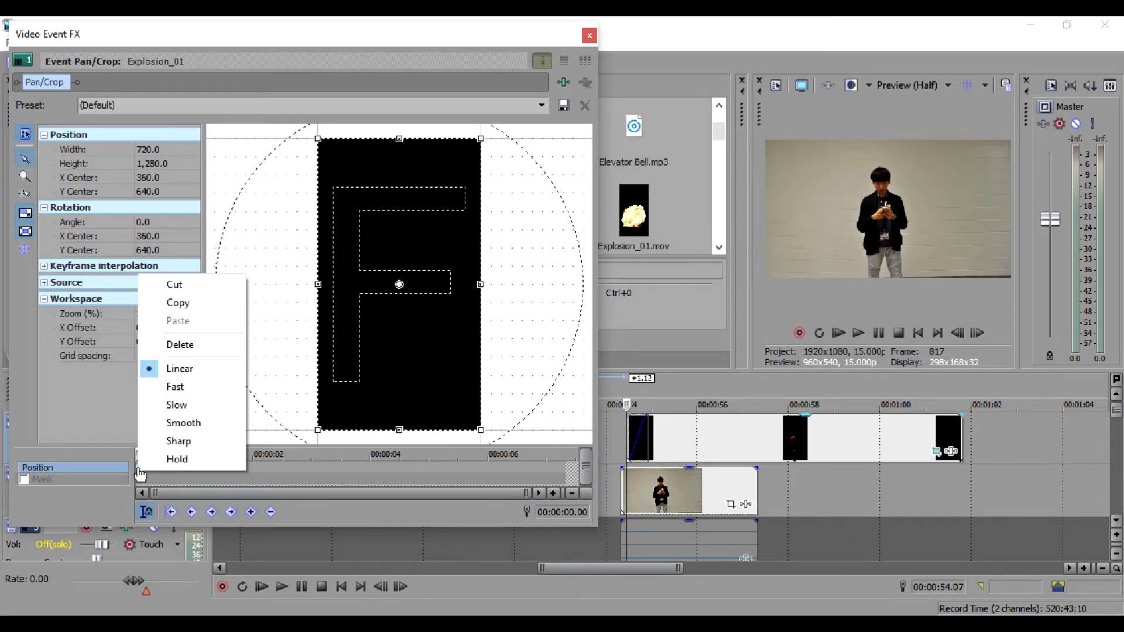
{"action": "left_click", "coordinate": [199, 344]}
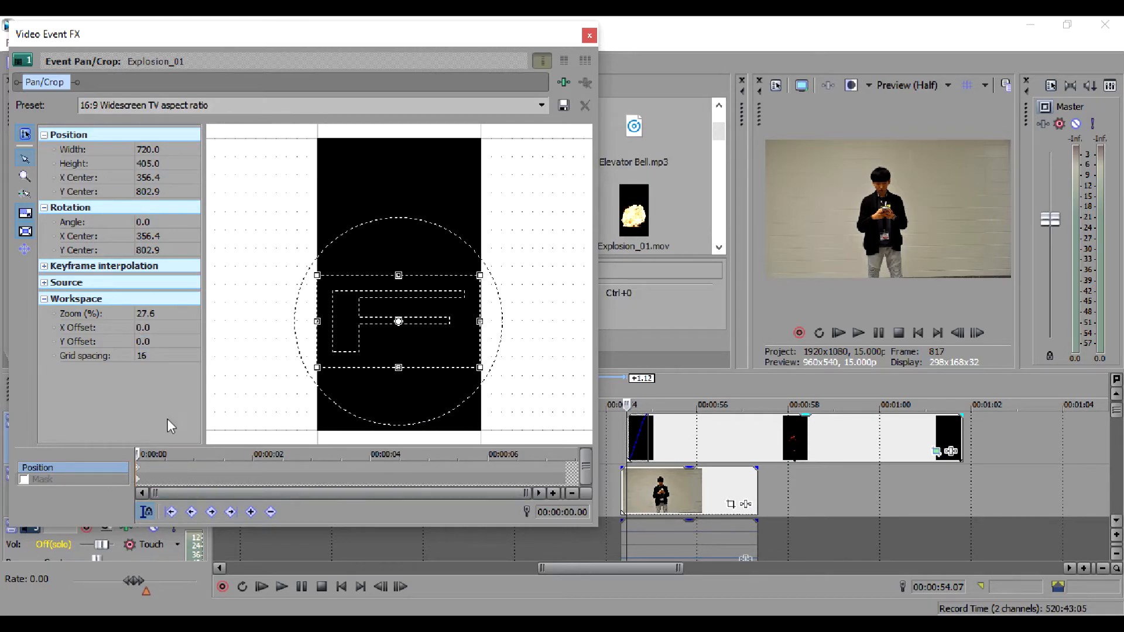
{"action": "left_click", "coordinate": [590, 36]}
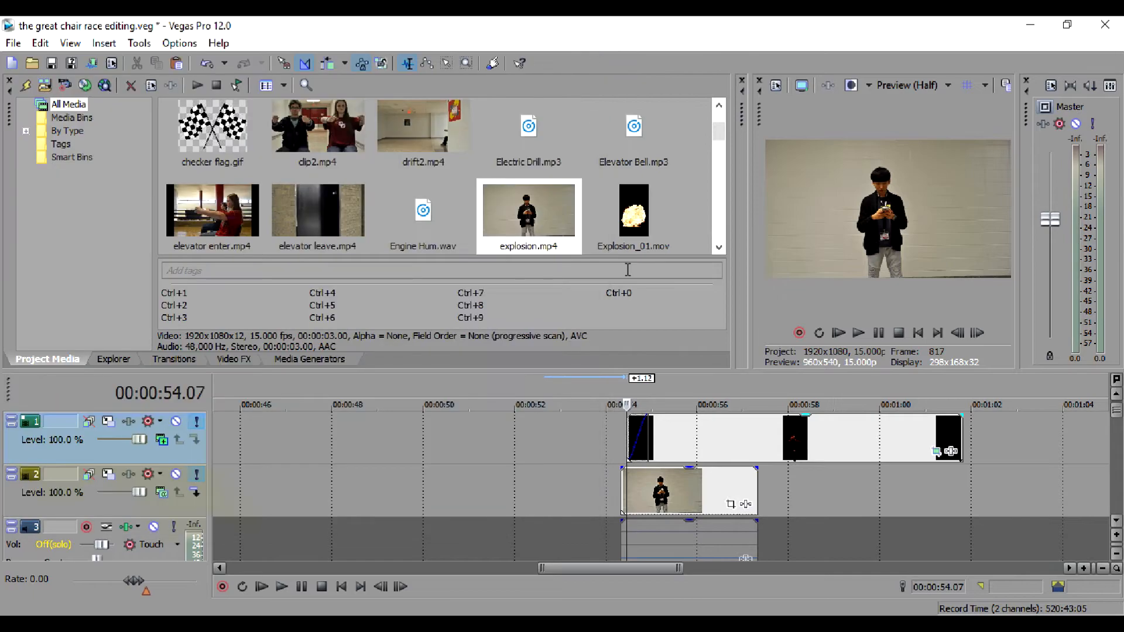
- Play back the cropped explosion over the chair rider footage from just before the events start, at about 00:00:54.03
{"action": "left_click", "coordinate": [614, 452]}
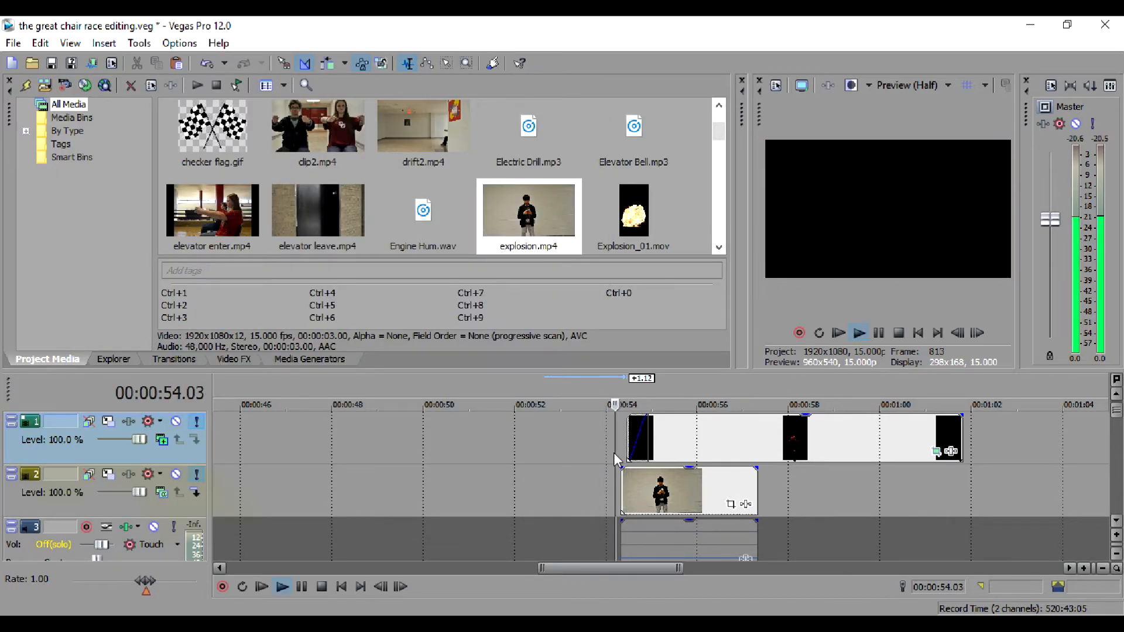
{"action": "key", "text": "space"}
{"action": "key", "text": "space"}
{"action": "left_click", "coordinate": [620, 449]}
{"action": "key", "text": "space"}
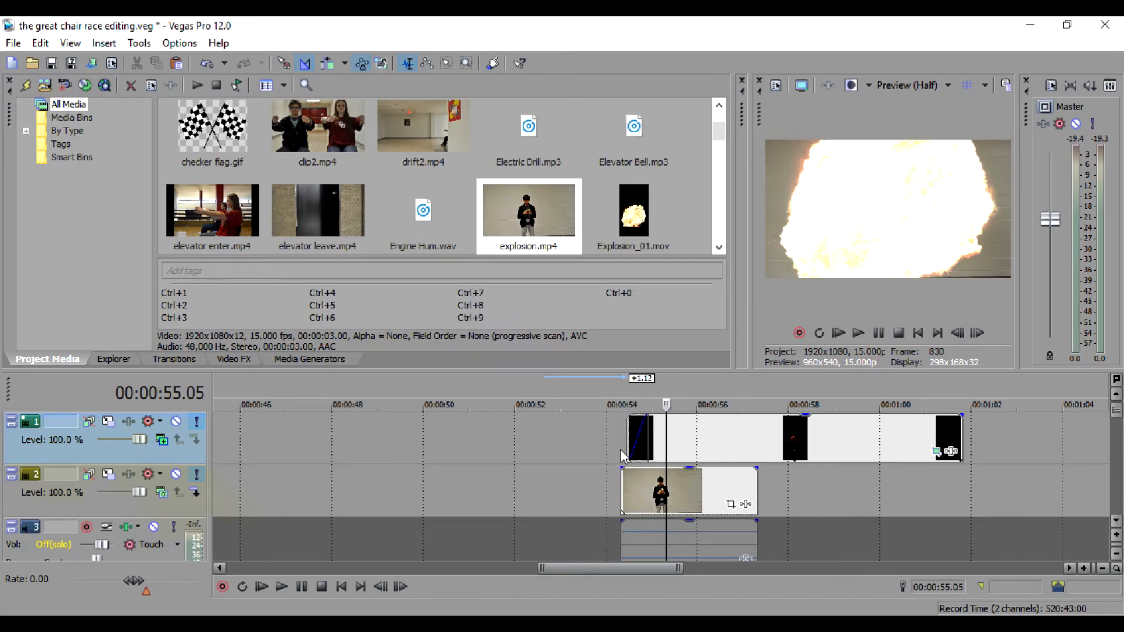
- Examine the whole timeline, comparing the explosion events on the upper tracks with the footage on tracks 5 to 8
{"action": "scroll", "coordinate": [620, 449], "scroll_direction": "down", "scroll_amount": 8}
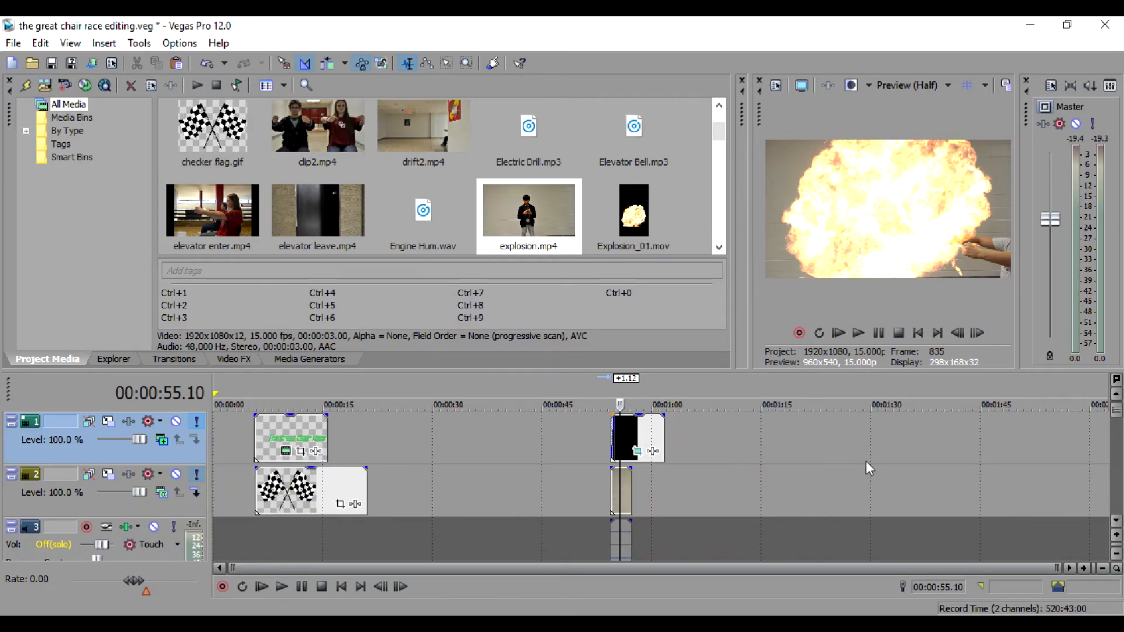
{"action": "left_click_drag", "start_coordinate": [1116, 424], "coordinate": [1117, 437]}
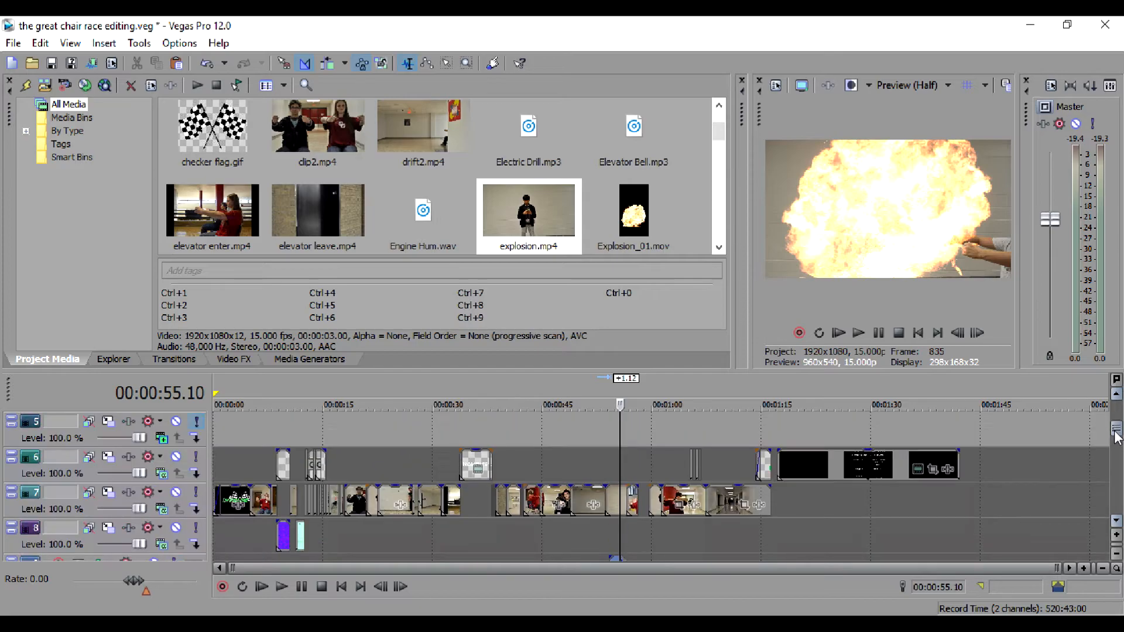
{"action": "left_click", "coordinate": [650, 433]}
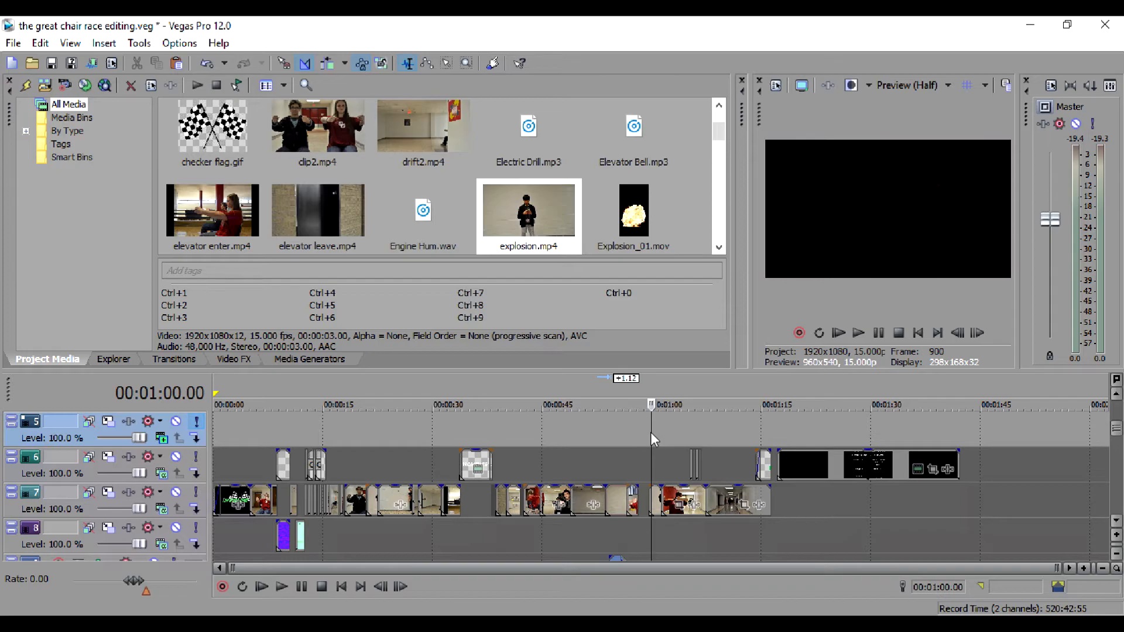
{"action": "left_click_drag", "start_coordinate": [1117, 433], "coordinate": [1118, 409]}
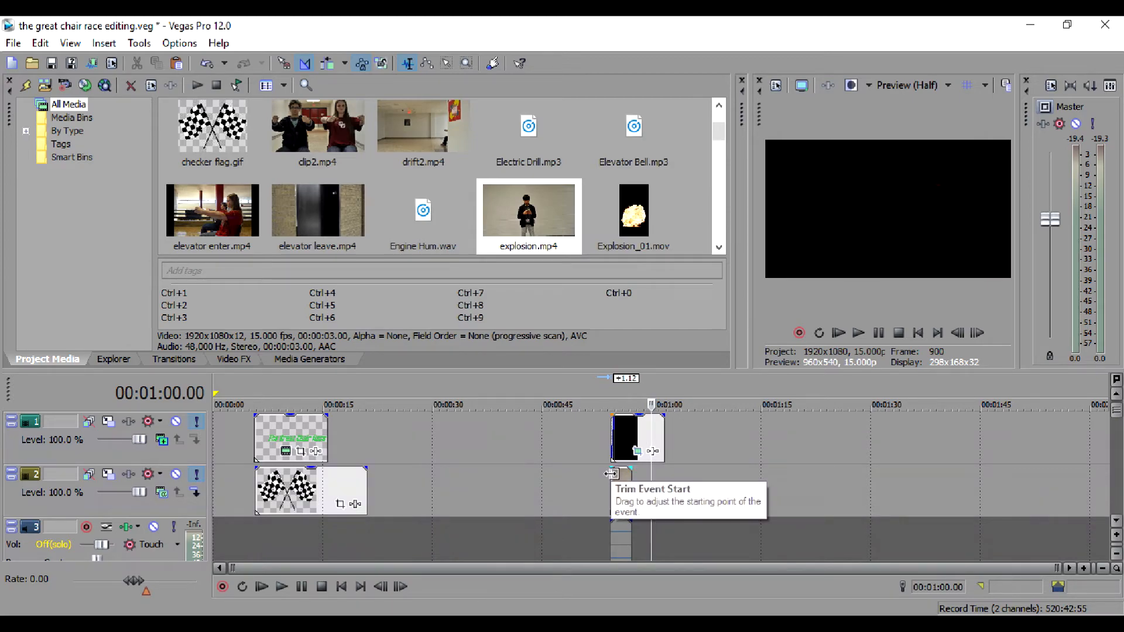
{"action": "left_click", "coordinate": [622, 448]}
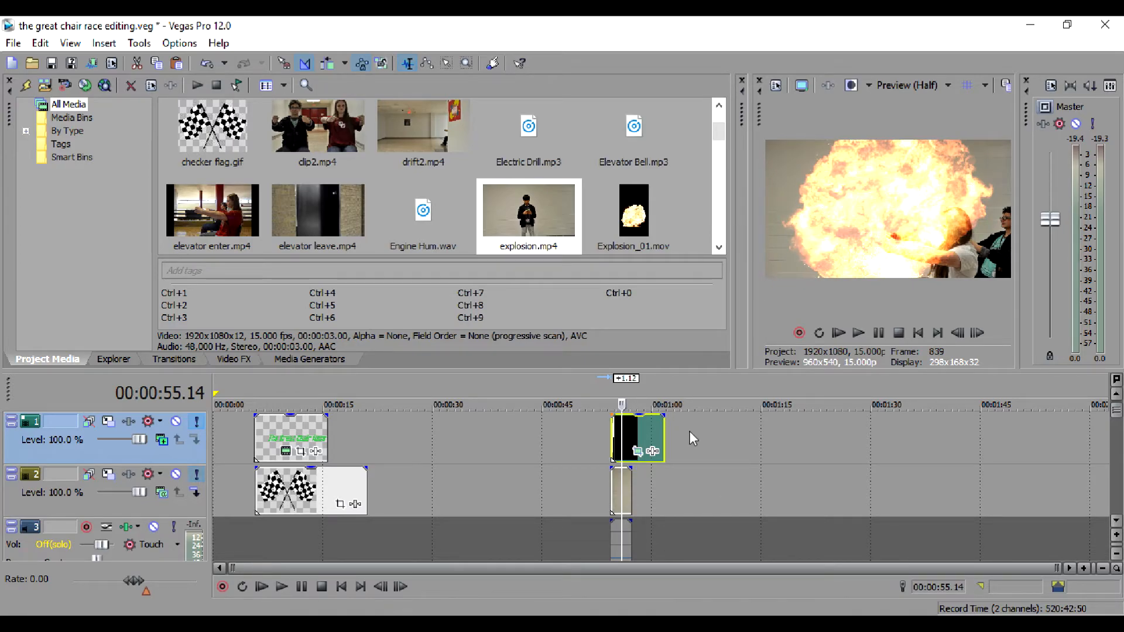
{"action": "left_click_drag", "start_coordinate": [1114, 420], "coordinate": [1108, 442]}
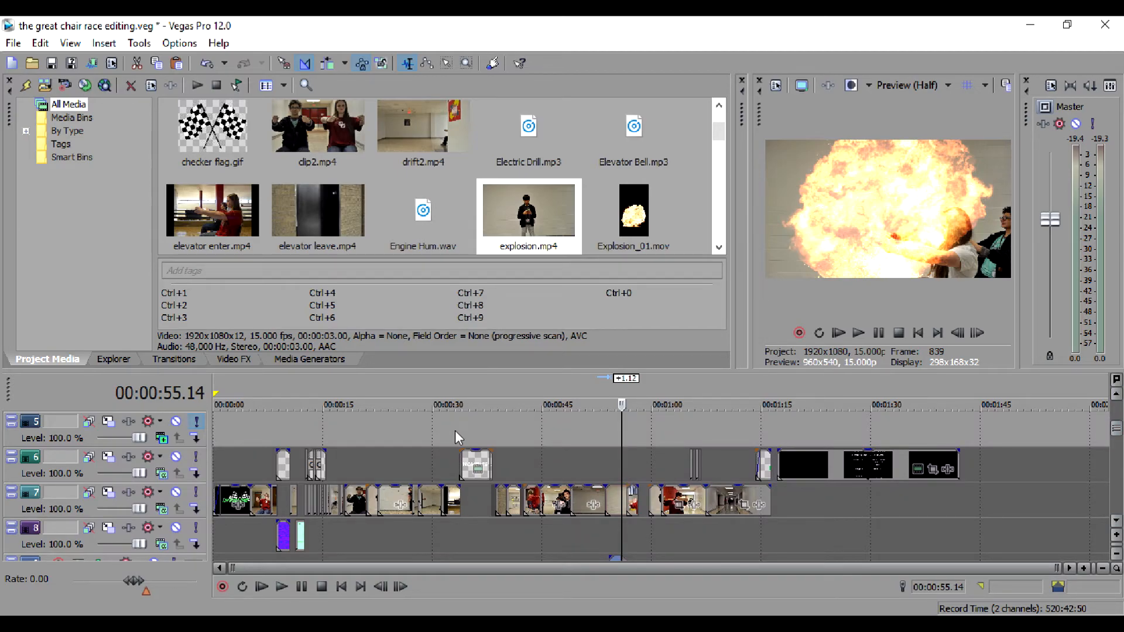
{"action": "left_click", "coordinate": [685, 415]}
{"action": "left_click", "coordinate": [693, 429]}
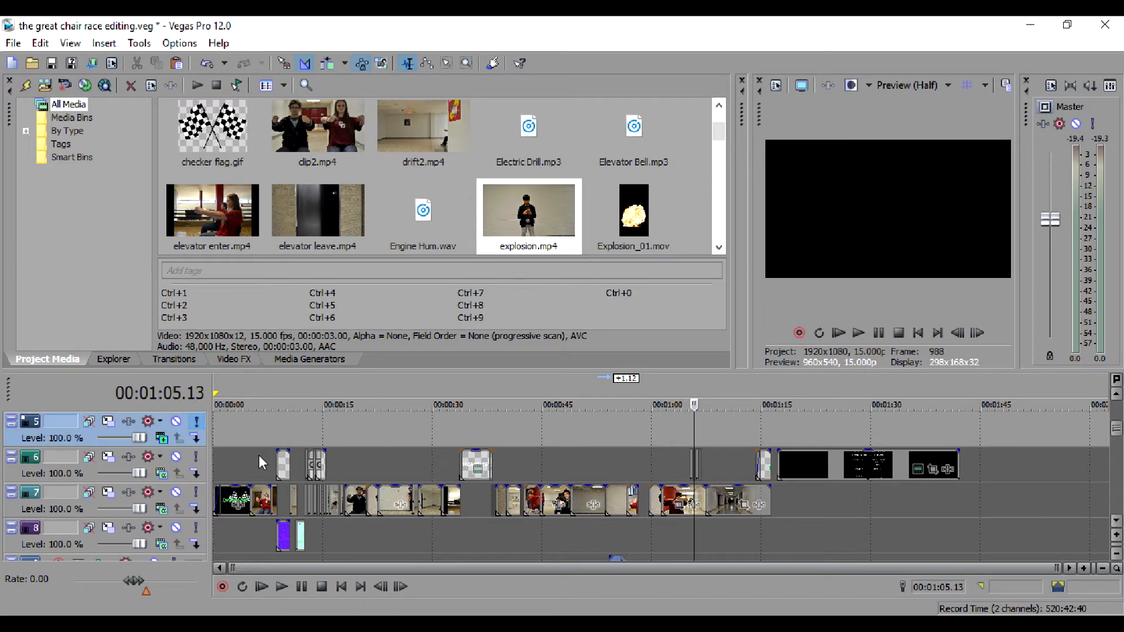
- At 00:00:11.08, unmute track 8 with the coloured freeze frames, and delete the checker flag and title tracks 2 and 1
{"action": "left_click", "coordinate": [296, 436]}
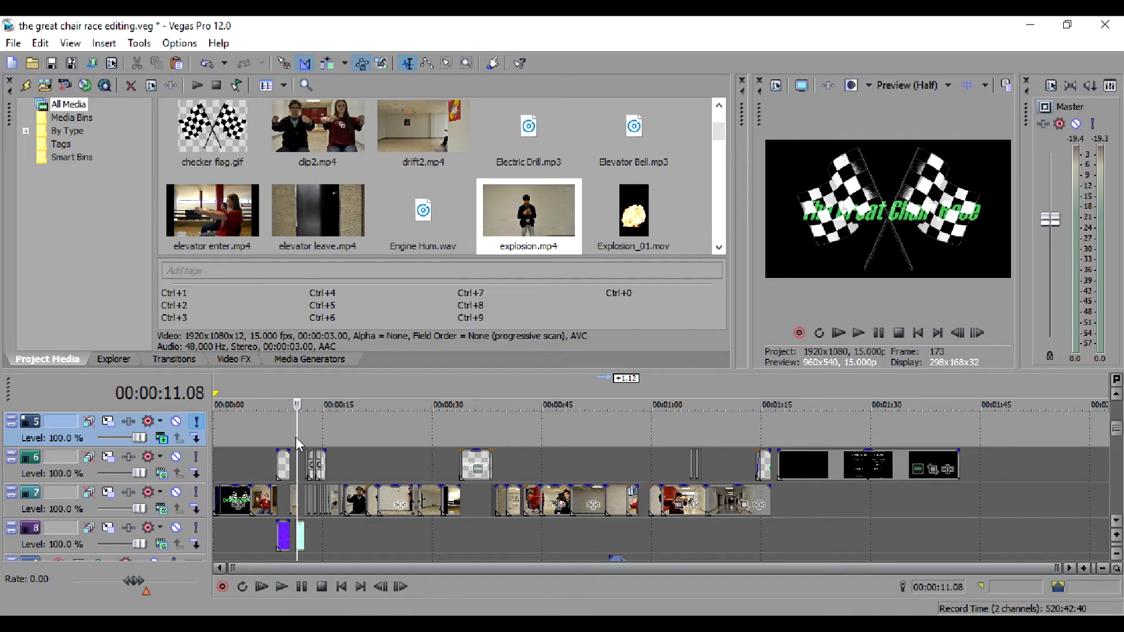
{"action": "left_click", "coordinate": [176, 528]}
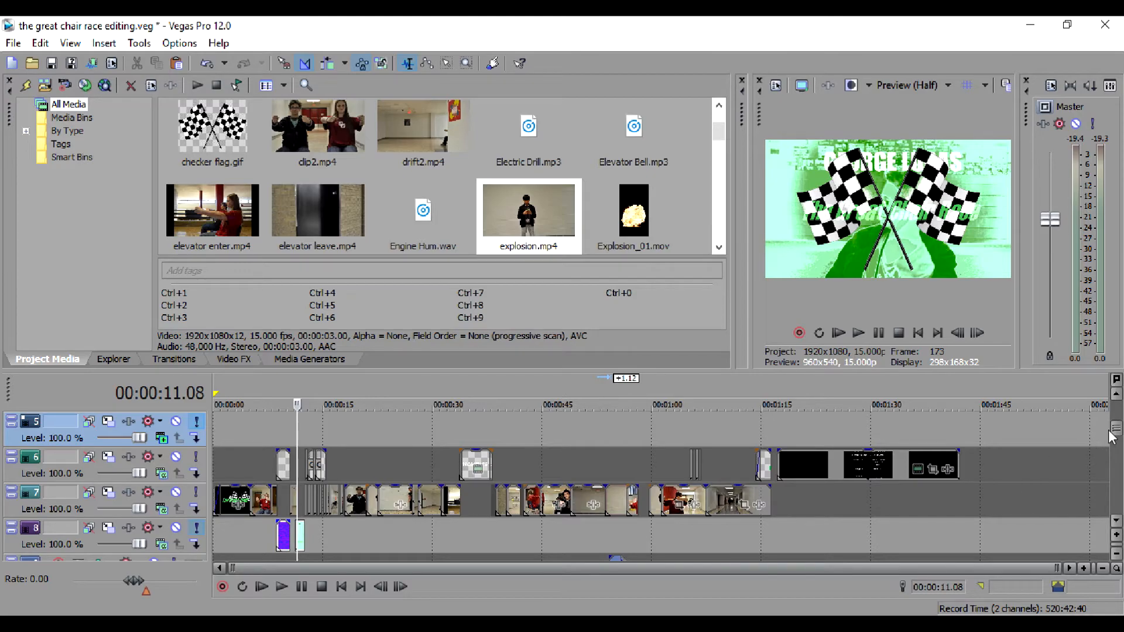
{"action": "left_click_drag", "start_coordinate": [1117, 432], "coordinate": [1116, 409]}
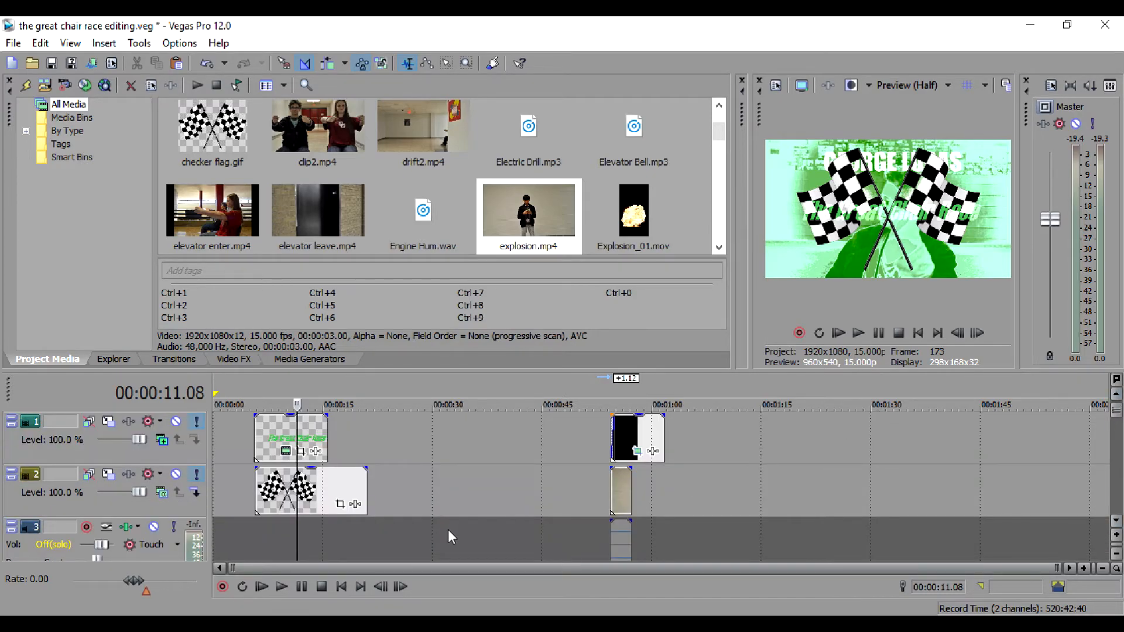
{"action": "left_click", "coordinate": [90, 502]}
{"action": "key", "text": "Delete"}
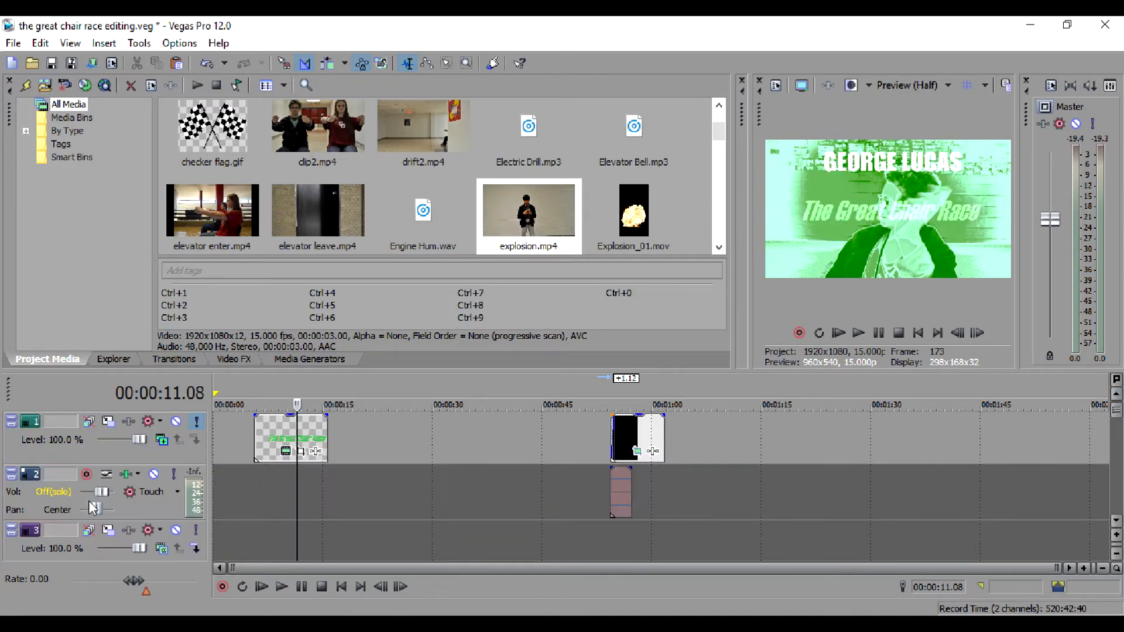
{"action": "left_click", "coordinate": [58, 434]}
{"action": "key", "text": "Delete"}
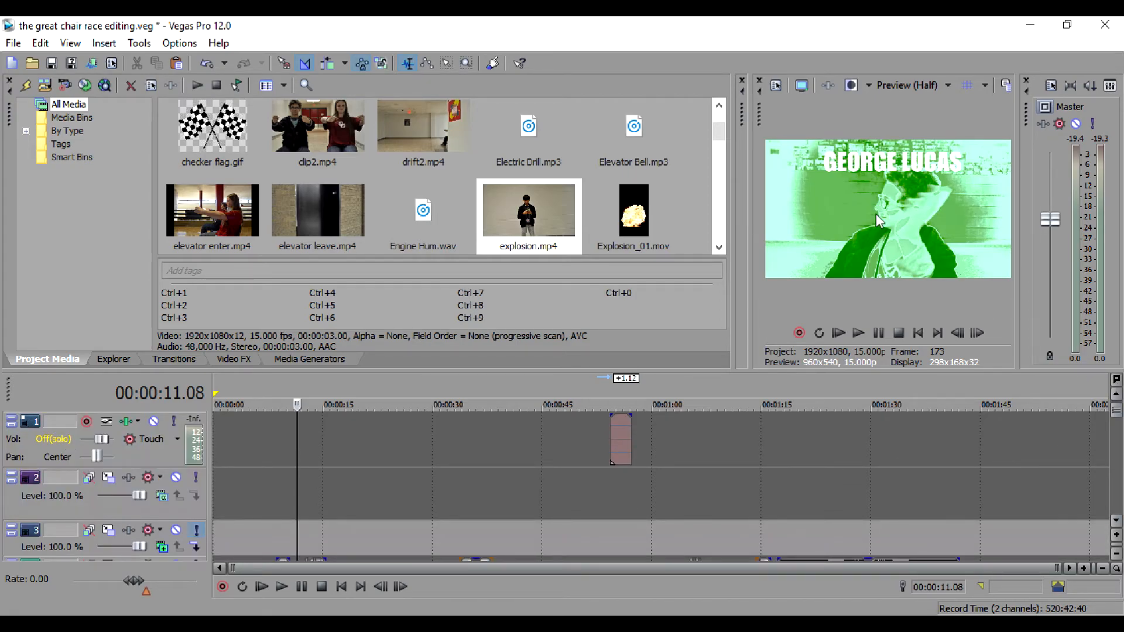
- Inspect the Event Pan/Crop settings of the green freeze-frame event on track 6 and close the window
{"action": "left_click_drag", "start_coordinate": [1116, 417], "coordinate": [1116, 436]}
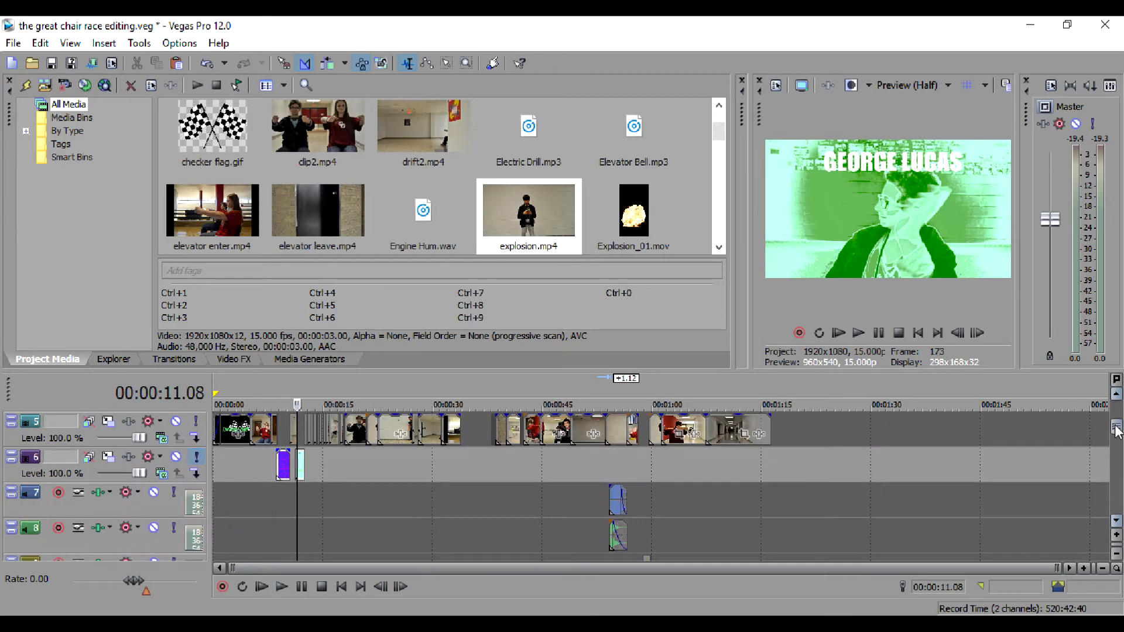
{"action": "scroll", "coordinate": [1116, 539], "scroll_direction": "up", "scroll_amount": 4}
{"action": "left_click", "coordinate": [1116, 537]}
{"action": "left_click", "coordinate": [1116, 538]}
{"action": "left_click", "coordinate": [1116, 537]}
{"action": "left_click", "coordinate": [1116, 537]}
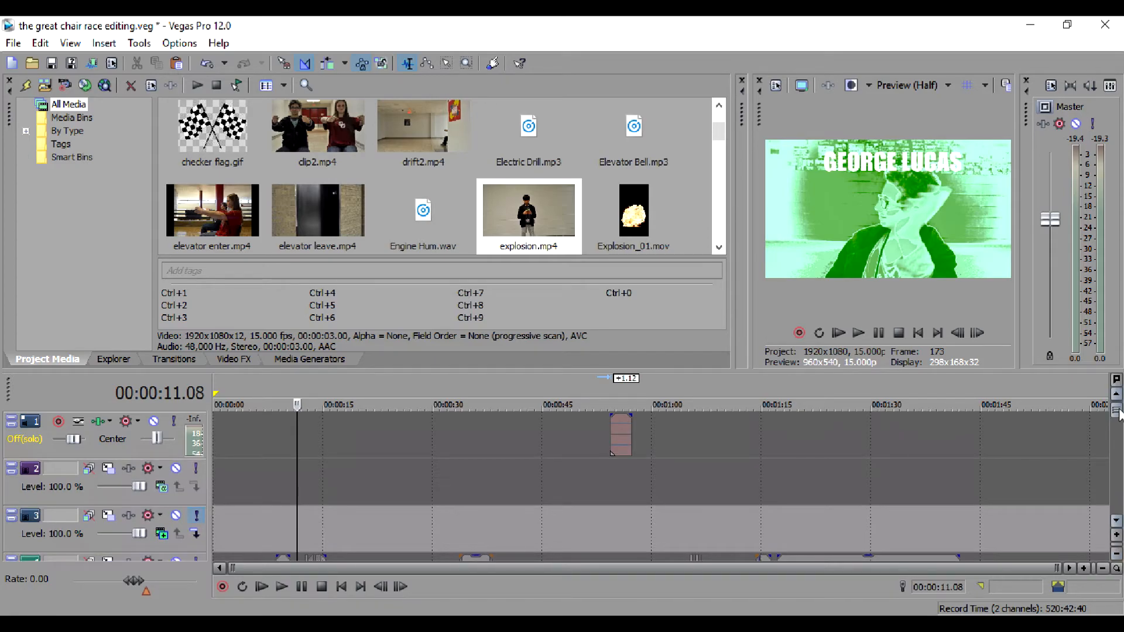
{"action": "left_click_drag", "start_coordinate": [1116, 412], "coordinate": [1116, 431]}
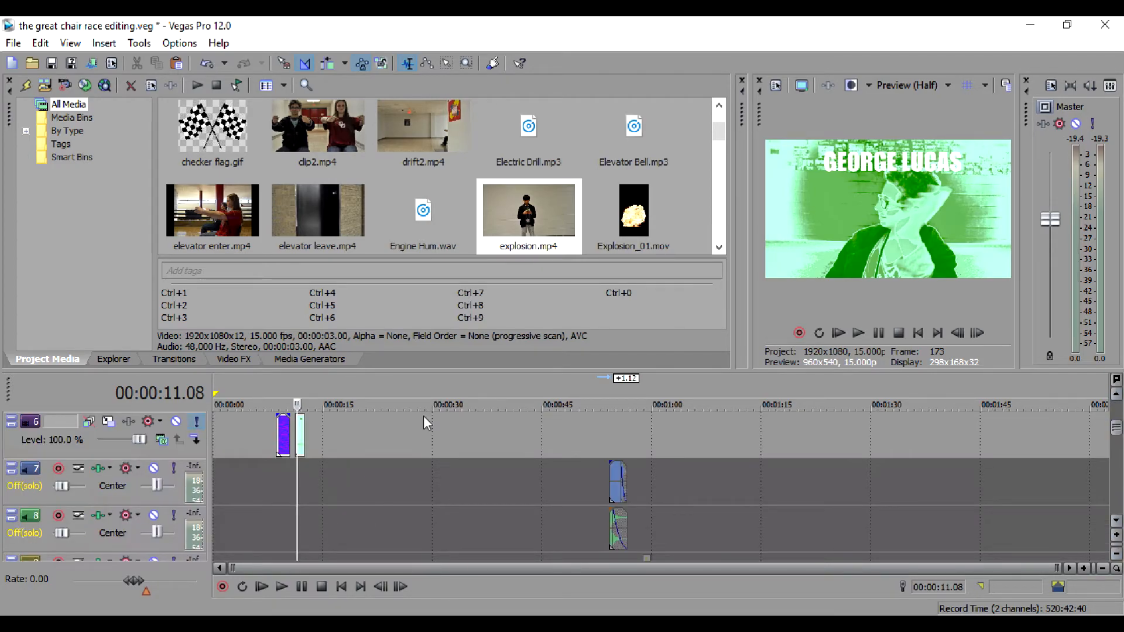
{"action": "scroll", "coordinate": [282, 421], "scroll_direction": "up", "scroll_amount": 10}
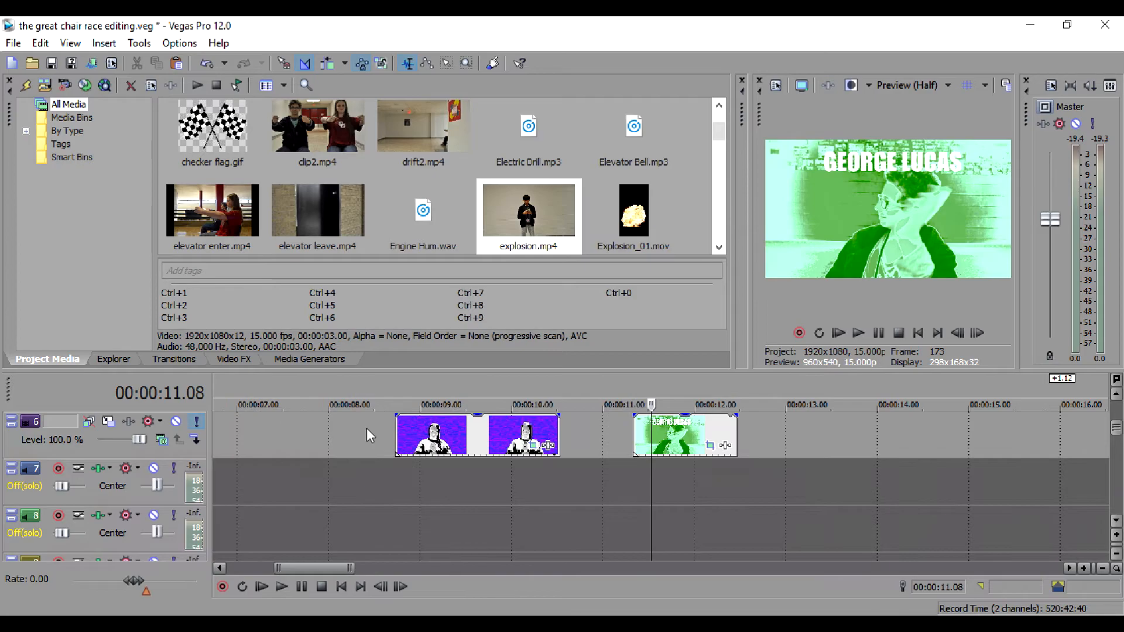
{"action": "left_click", "coordinate": [710, 446]}
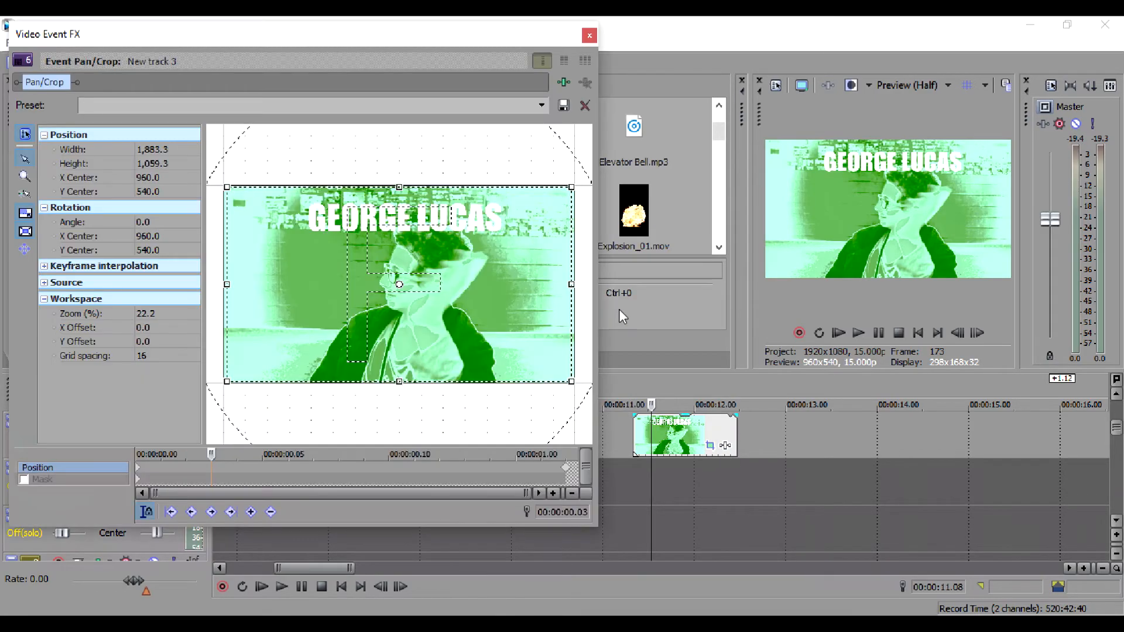
{"action": "left_click", "coordinate": [587, 36]}
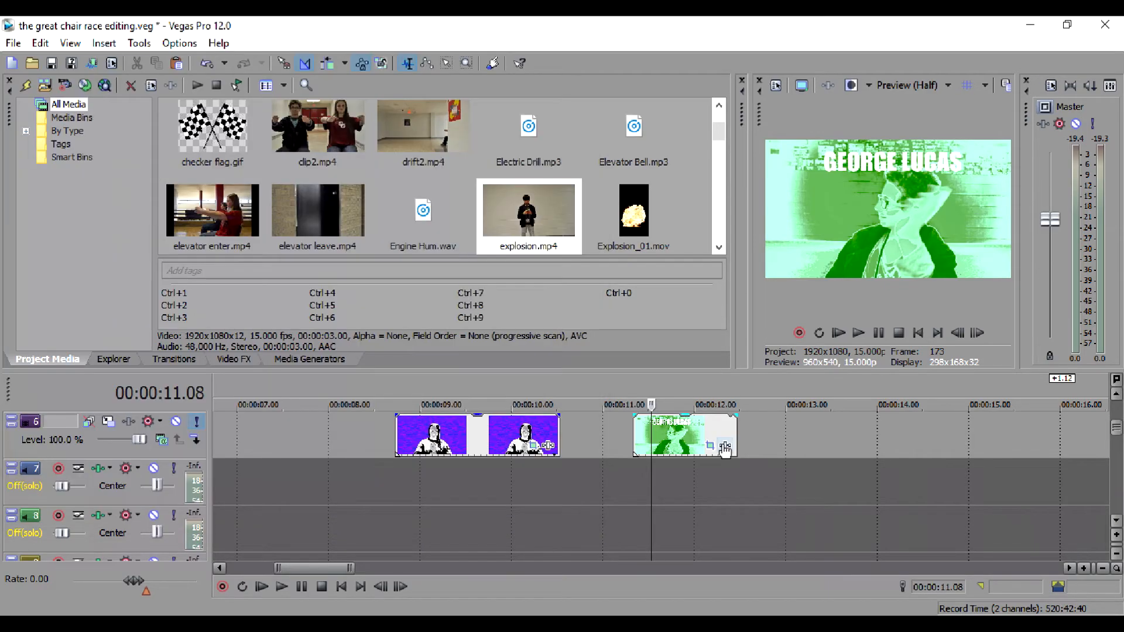
- Place the playhead at 00:00:11.05 and trim one frame off the end of the green freeze-frame event
{"action": "left_click", "coordinate": [642, 433]}
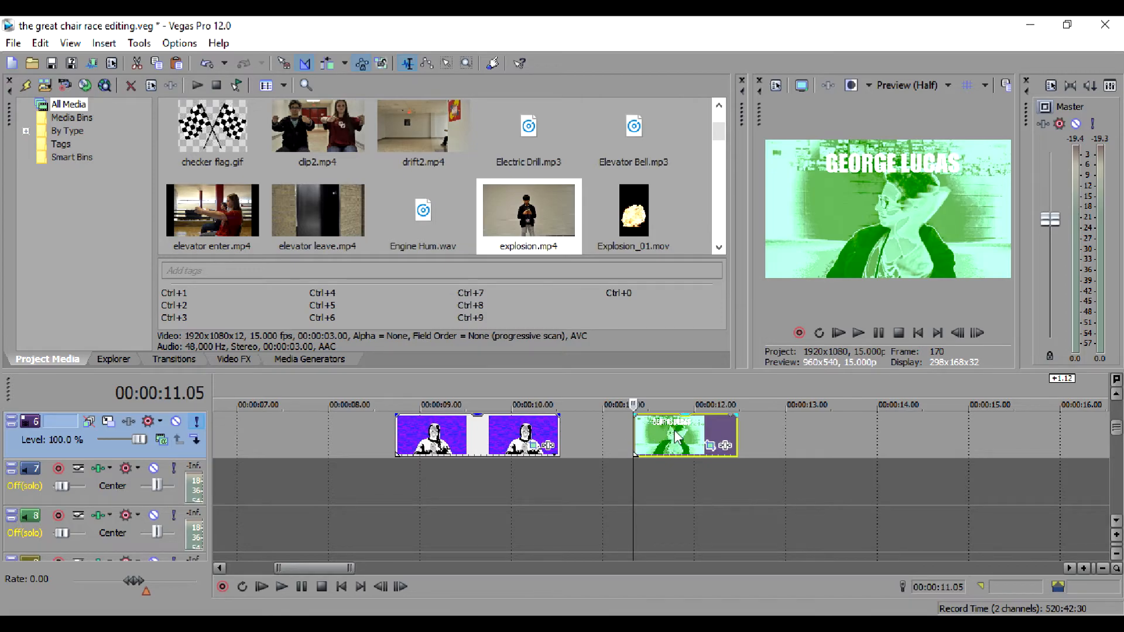
{"action": "mouse_move", "coordinate": [733, 434]}
{"action": "left_mouse_down"}
{"action": "mouse_move", "coordinate": [953, 434]}
{"action": "mouse_move", "coordinate": [785, 436]}
{"action": "mouse_move", "coordinate": [726, 449]}
{"action": "left_mouse_up"}
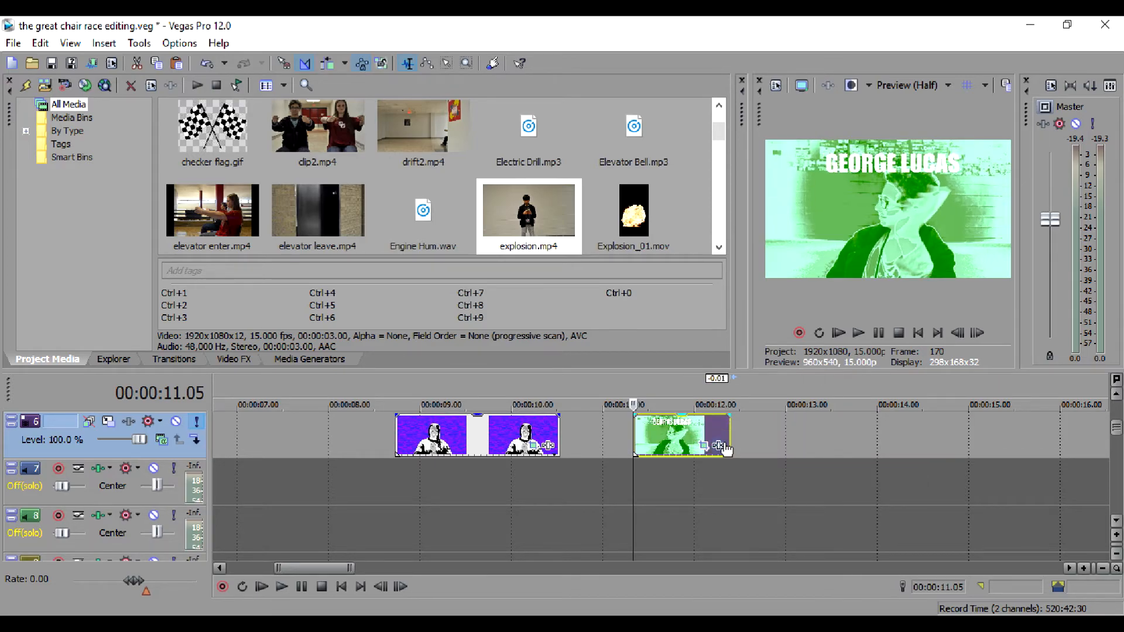
- Try Sony Color Curves on the green freeze-frame event with a steep zigzag RGB curve, and remove the effect
{"action": "left_click", "coordinate": [719, 446]}
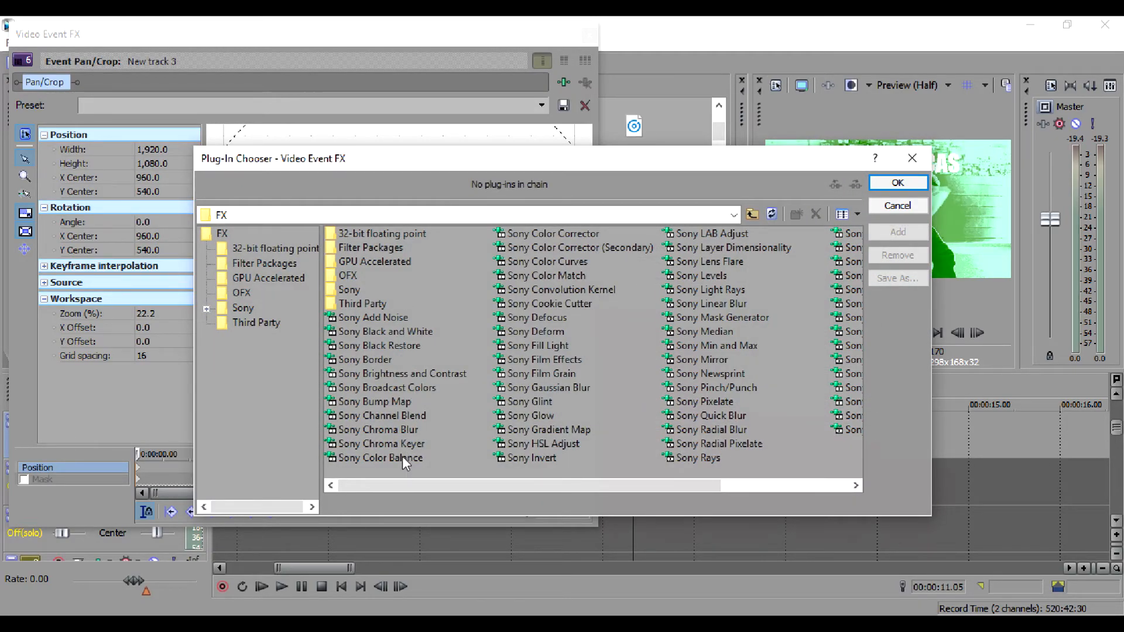
{"action": "left_click", "coordinate": [543, 260]}
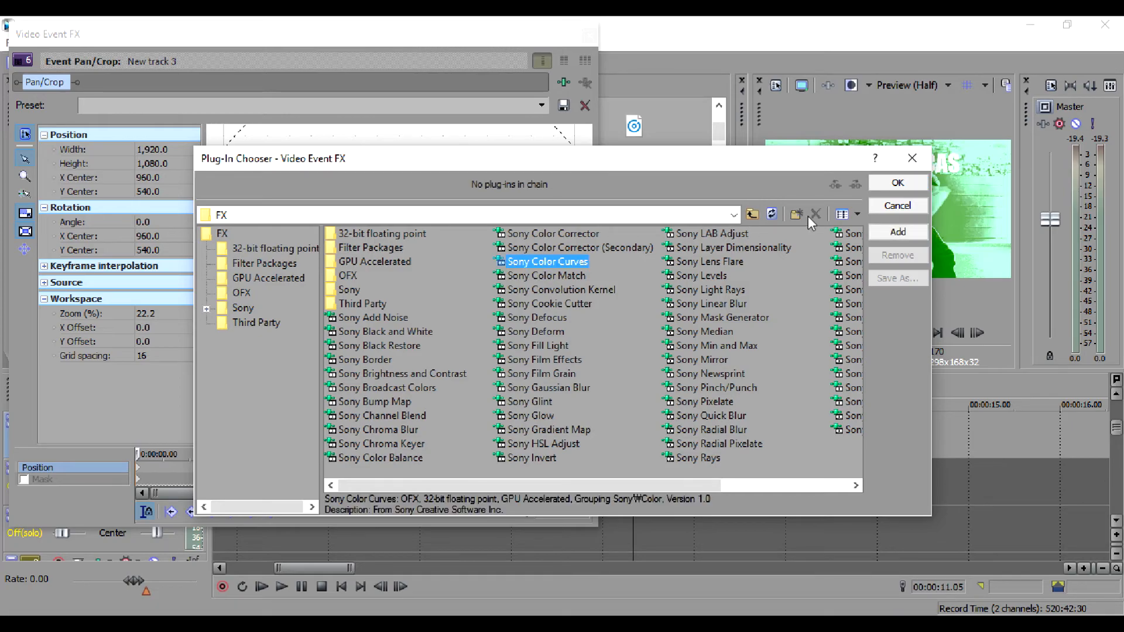
{"action": "left_click", "coordinate": [910, 232]}
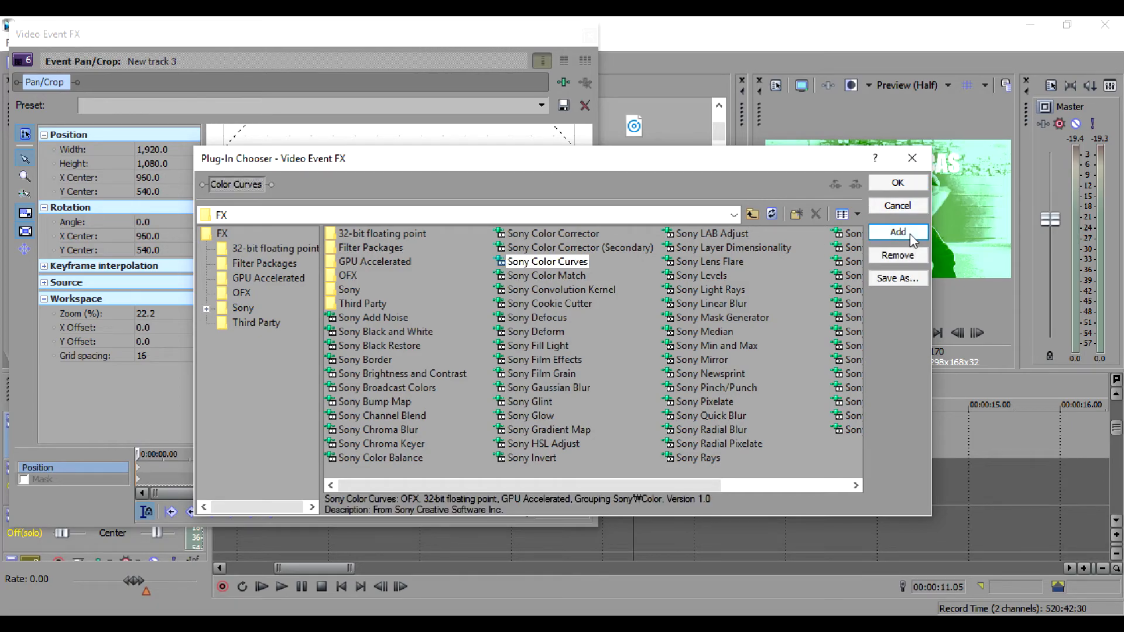
{"action": "left_click", "coordinate": [904, 184]}
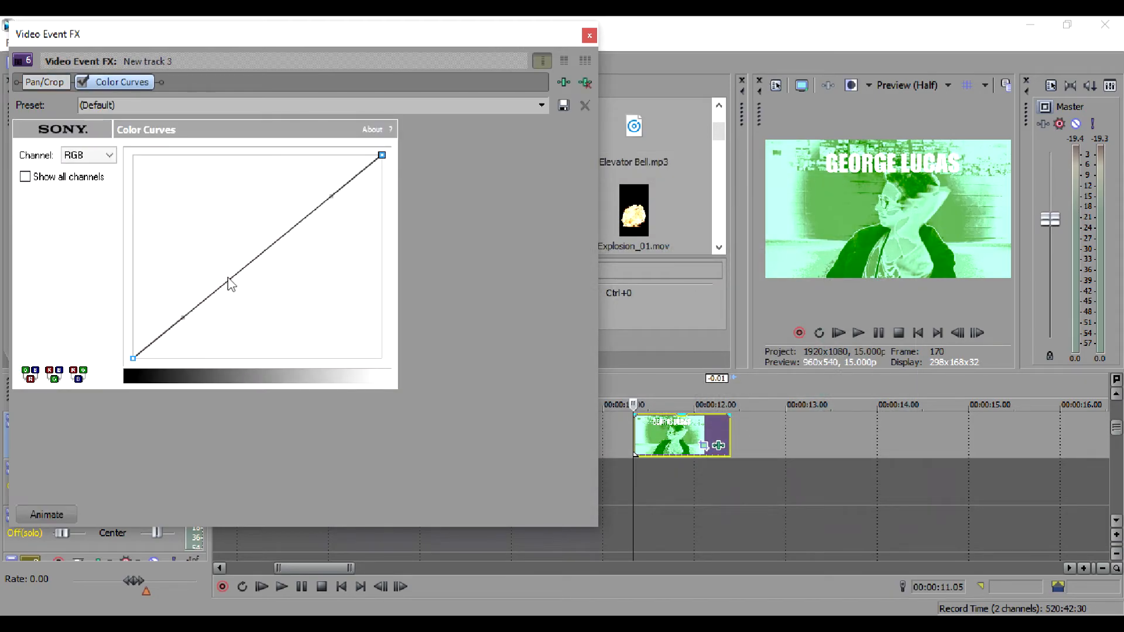
{"action": "left_click_drag", "start_coordinate": [227, 282], "coordinate": [241, 350]}
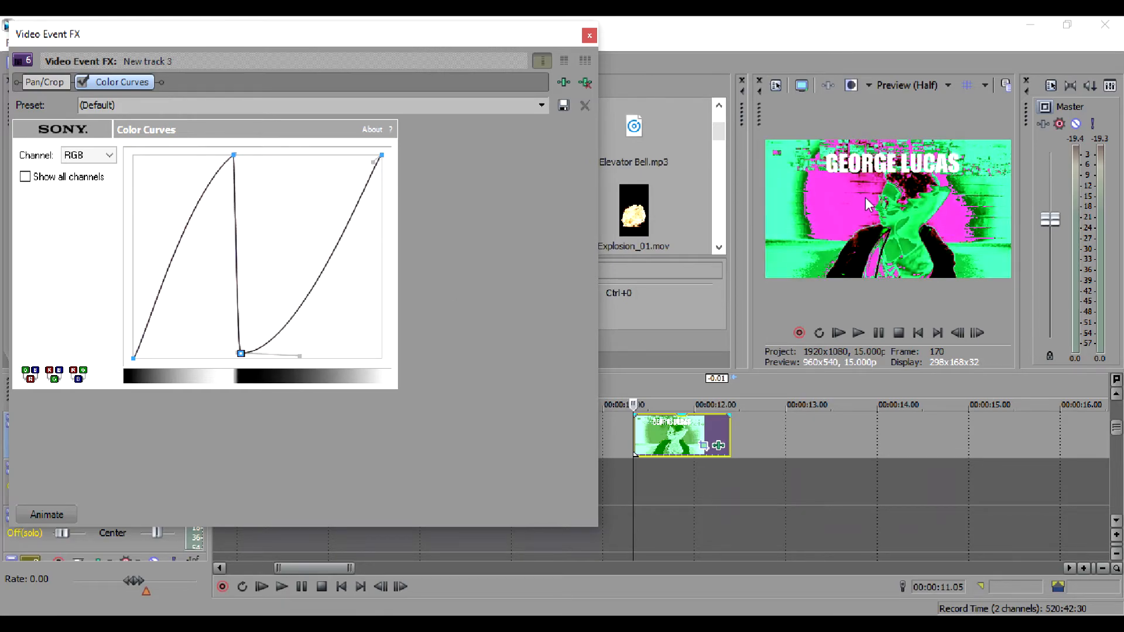
{"action": "left_click", "coordinate": [585, 83]}
- Try Sony Color Corrector on the green freeze-frame event, with full-magnitude blue tints at Low 348.2, Mid 339.9 and High 338.7
{"action": "left_click", "coordinate": [563, 81]}
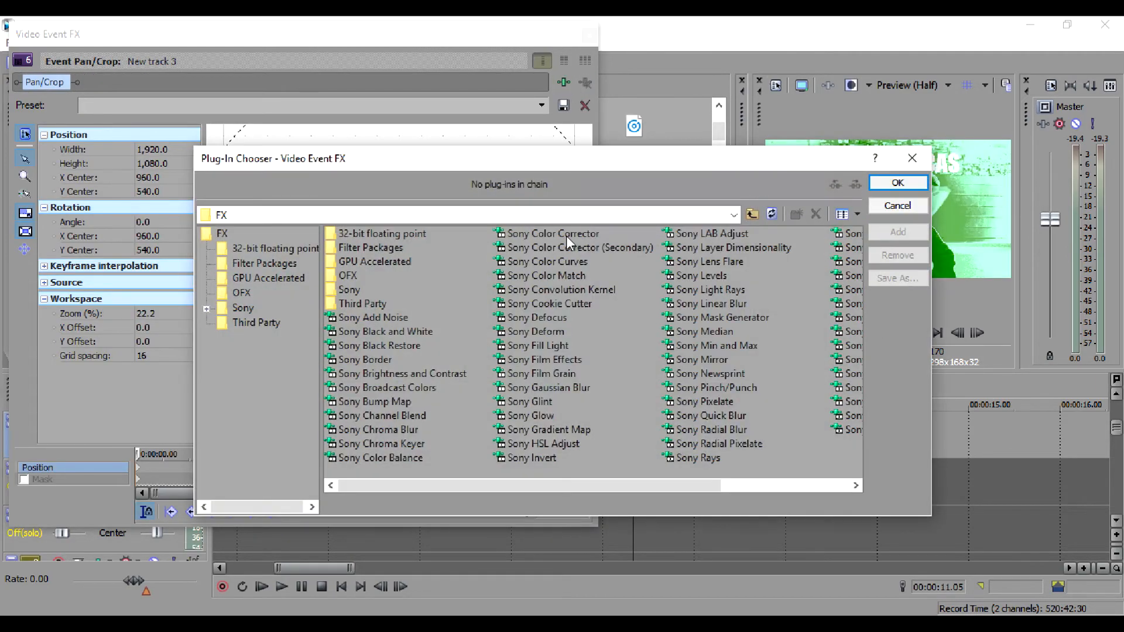
{"action": "double_click", "coordinate": [571, 236]}
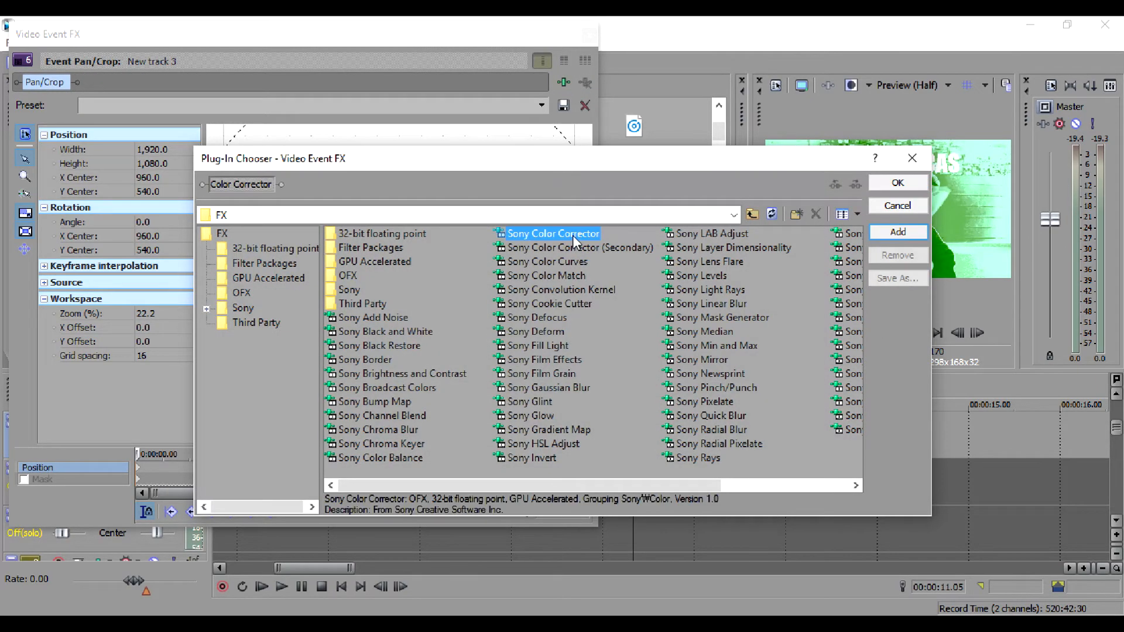
{"action": "left_click", "coordinate": [897, 183]}
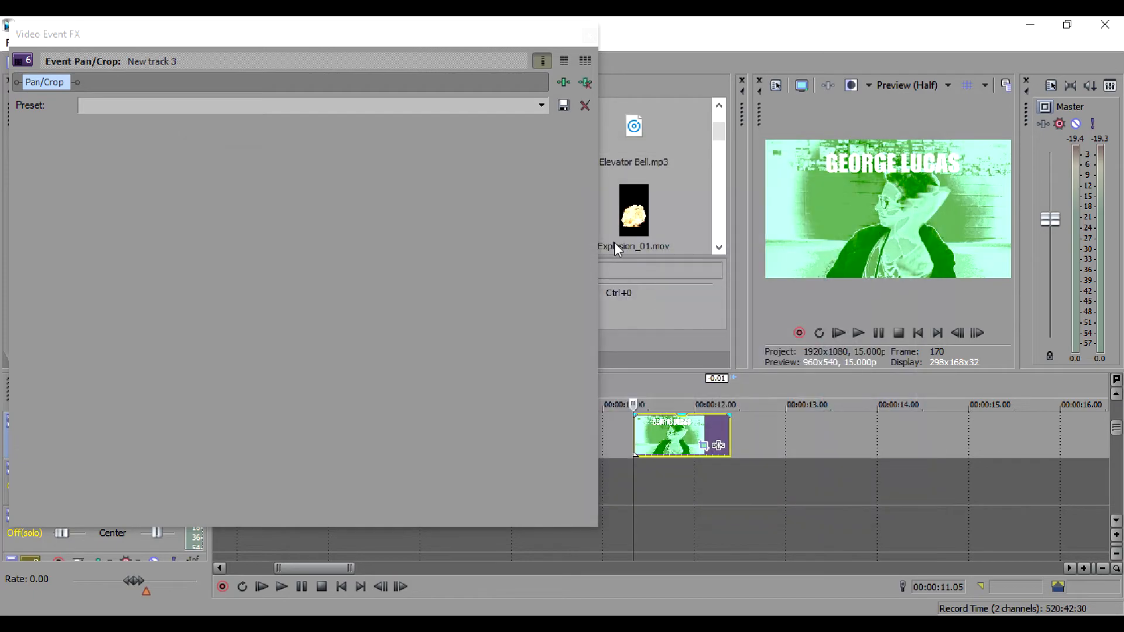
{"action": "left_click", "coordinate": [110, 130]}
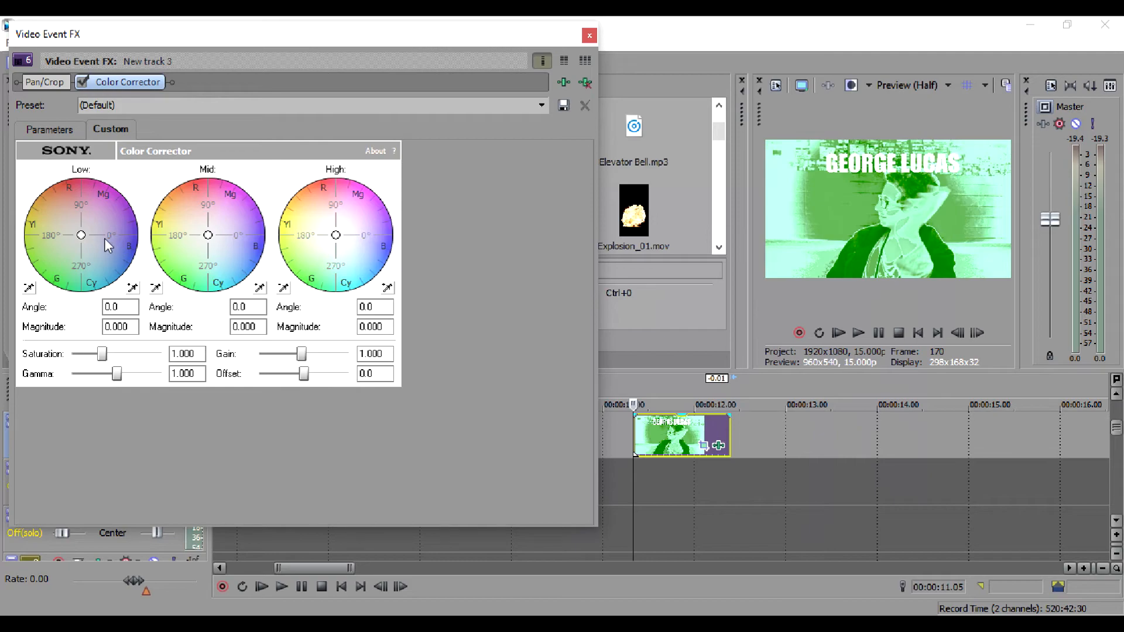
{"action": "left_click_drag", "start_coordinate": [81, 235], "coordinate": [176, 255]}
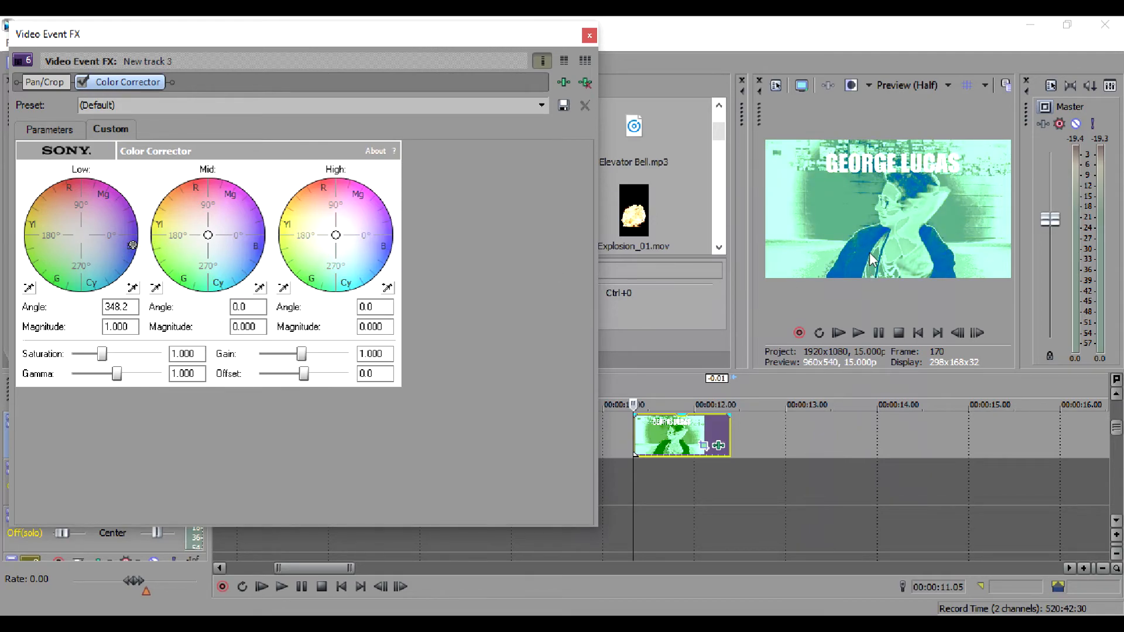
{"action": "left_click_drag", "start_coordinate": [208, 235], "coordinate": [258, 252]}
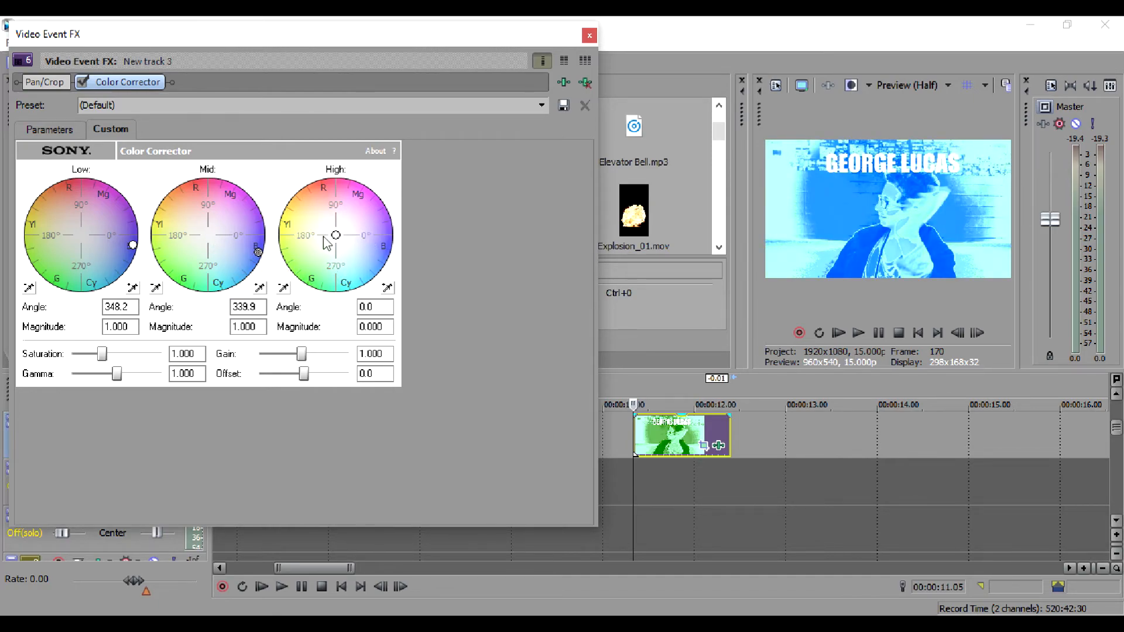
{"action": "left_click_drag", "start_coordinate": [335, 238], "coordinate": [387, 253]}
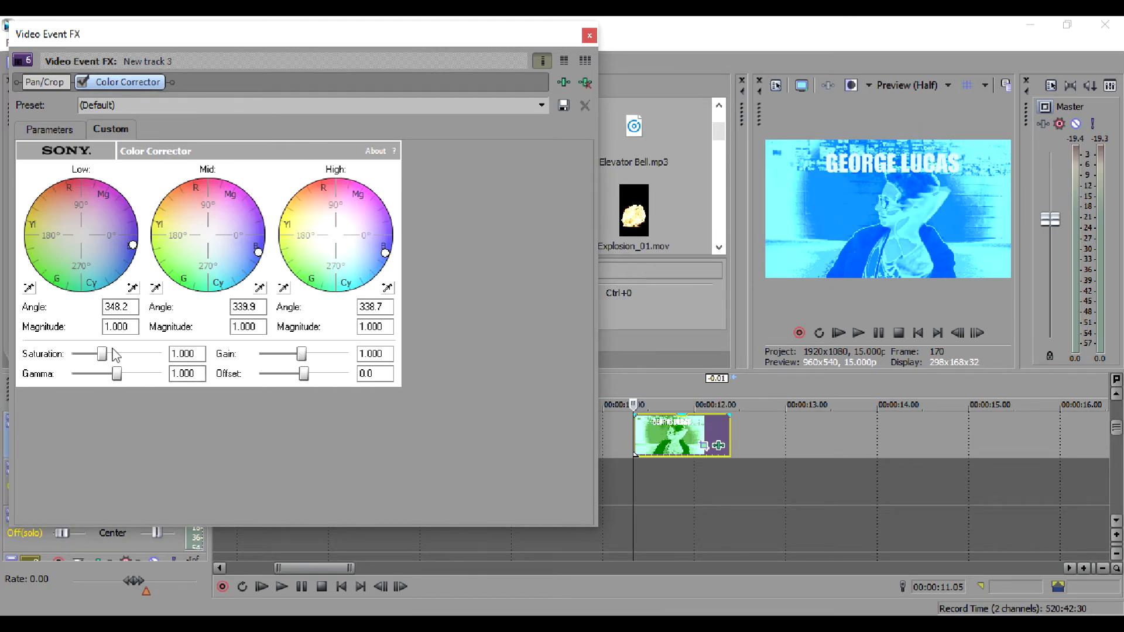
- Try Color Corrector saturation 1.750, gamma 1.333, gain 1.050 and offset 150.5, then remove the effect and close its window
{"action": "left_click_drag", "start_coordinate": [103, 358], "coordinate": [132, 391]}
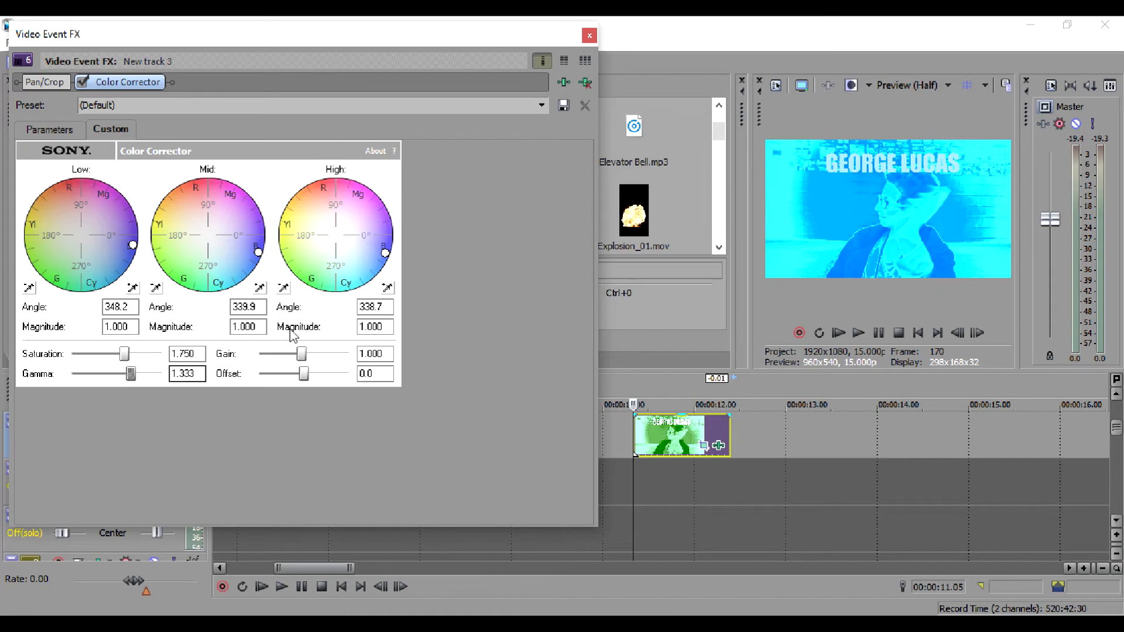
{"action": "mouse_move", "coordinate": [303, 354]}
{"action": "left_mouse_down"}
{"action": "mouse_move", "coordinate": [350, 355]}
{"action": "mouse_move", "coordinate": [264, 357]}
{"action": "mouse_move", "coordinate": [299, 354]}
{"action": "mouse_move", "coordinate": [304, 370]}
{"action": "left_mouse_up"}
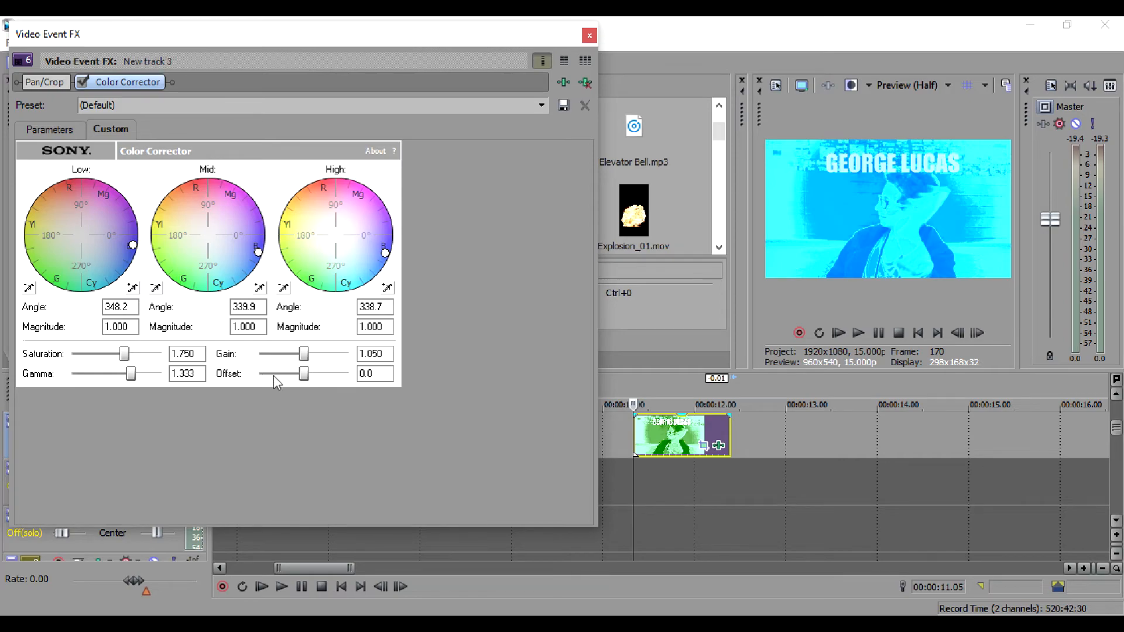
{"action": "left_click_drag", "start_coordinate": [303, 381], "coordinate": [328, 395]}
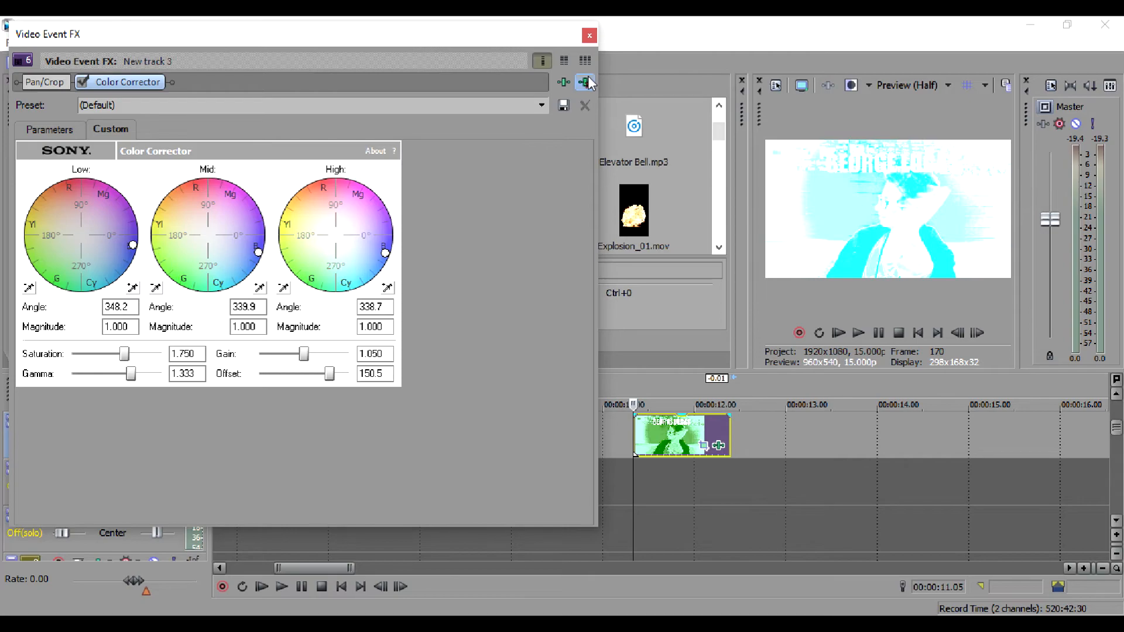
{"action": "left_click", "coordinate": [585, 82]}
{"action": "left_click", "coordinate": [587, 39]}
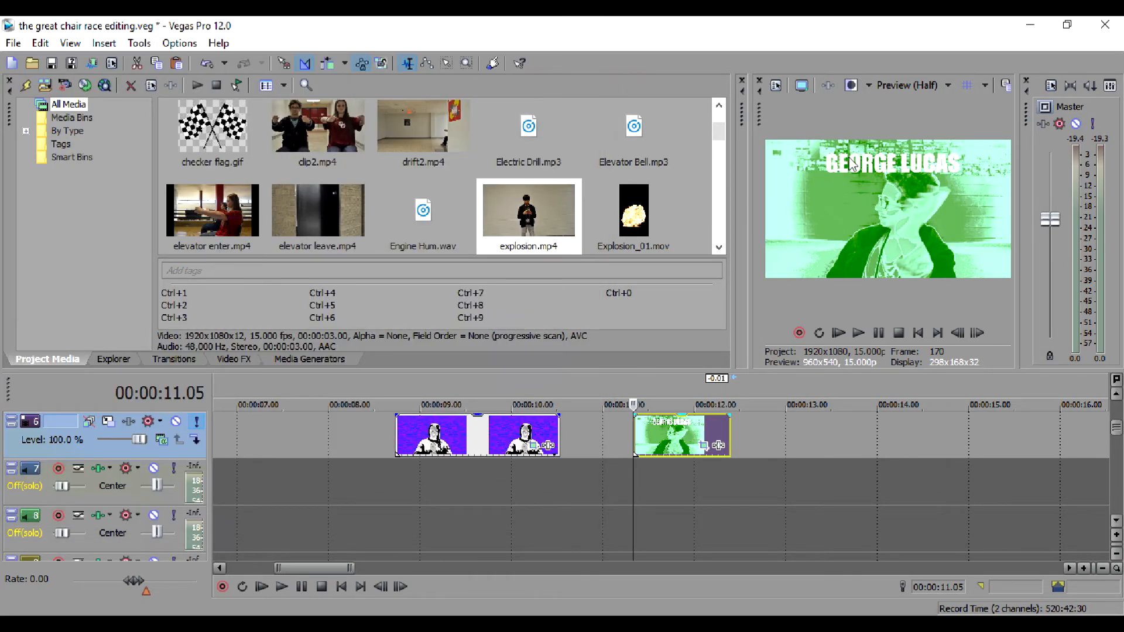
- Open Event Pan/Crop for the green freeze-frame event and examine how the crop frame changes from the event's start to its end
{"action": "left_click", "coordinate": [704, 446]}
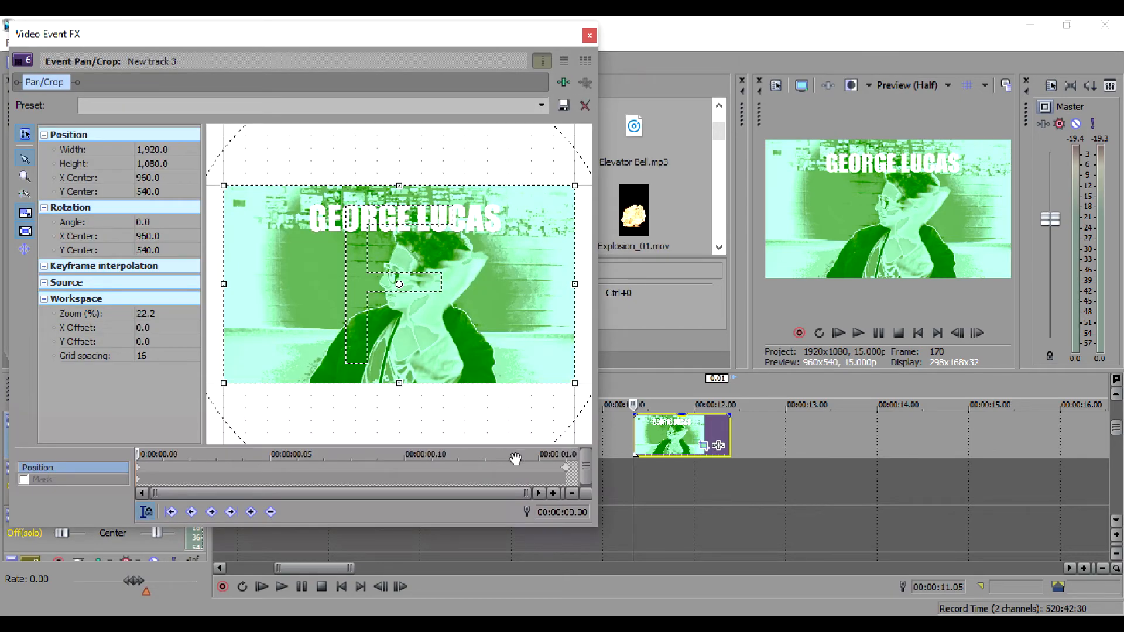
{"action": "left_click", "coordinate": [566, 468]}
{"action": "left_click", "coordinate": [673, 436]}
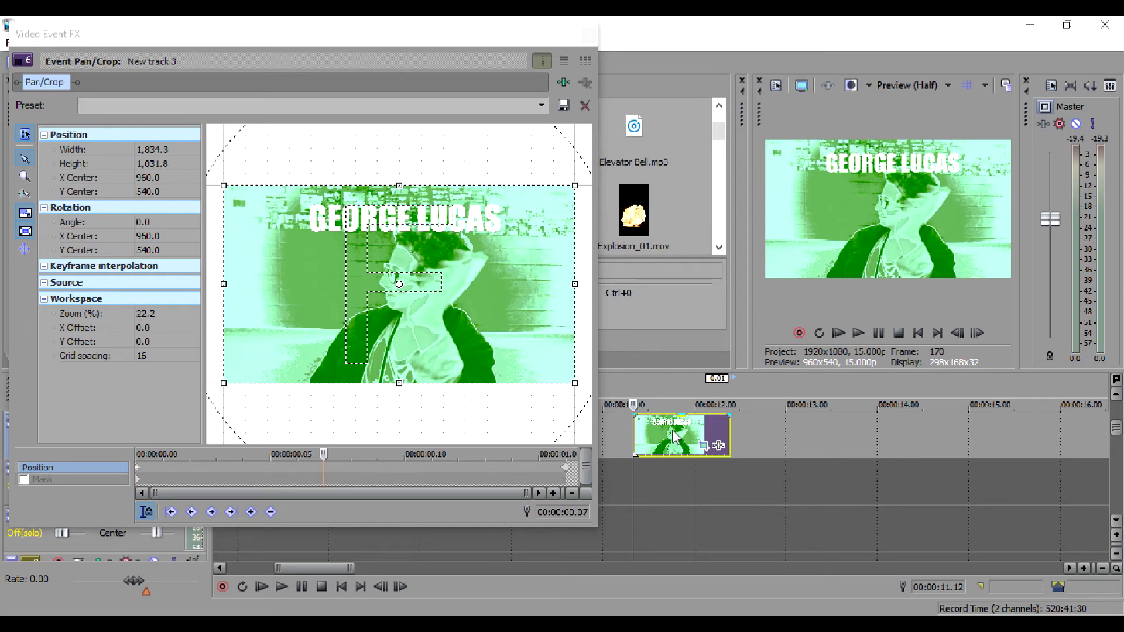
{"action": "left_click", "coordinate": [634, 432]}
{"action": "left_click", "coordinate": [645, 446]}
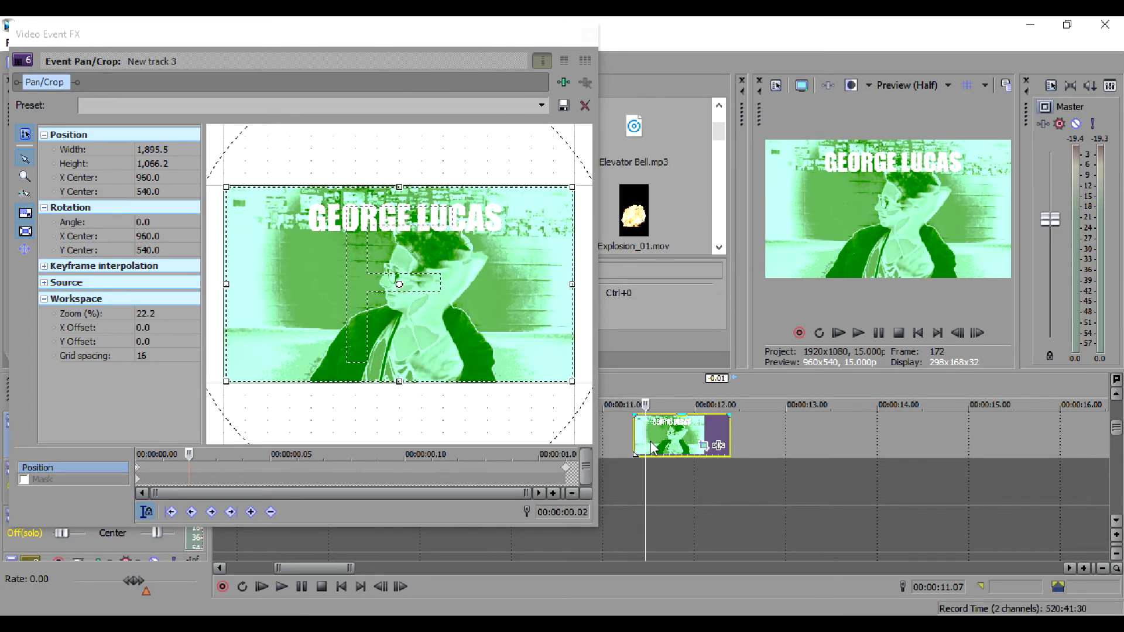
{"action": "left_click", "coordinate": [658, 443]}
{"action": "left_click", "coordinate": [677, 444]}
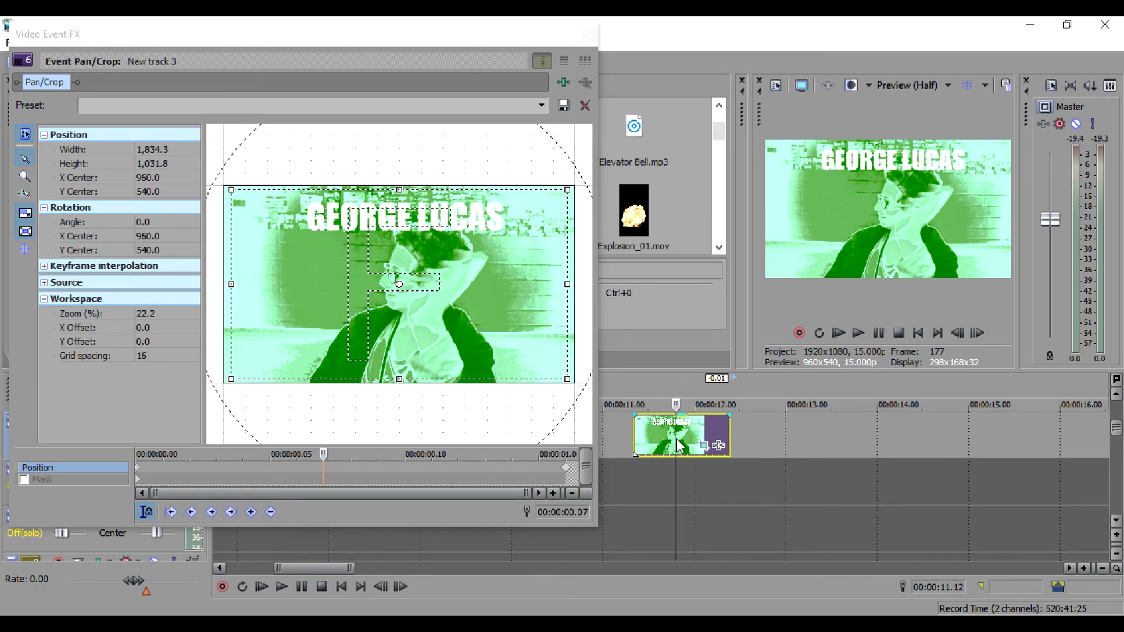
{"action": "left_click", "coordinate": [700, 436]}
{"action": "left_click", "coordinate": [712, 432]}
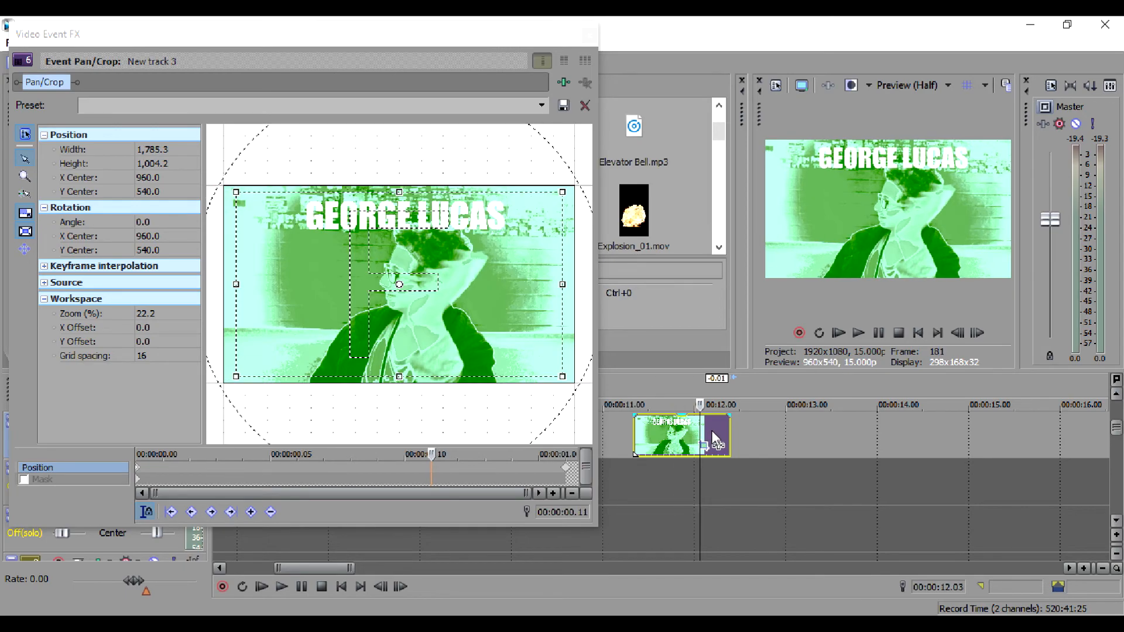
{"action": "left_click", "coordinate": [721, 430]}
{"action": "left_click", "coordinate": [726, 430]}
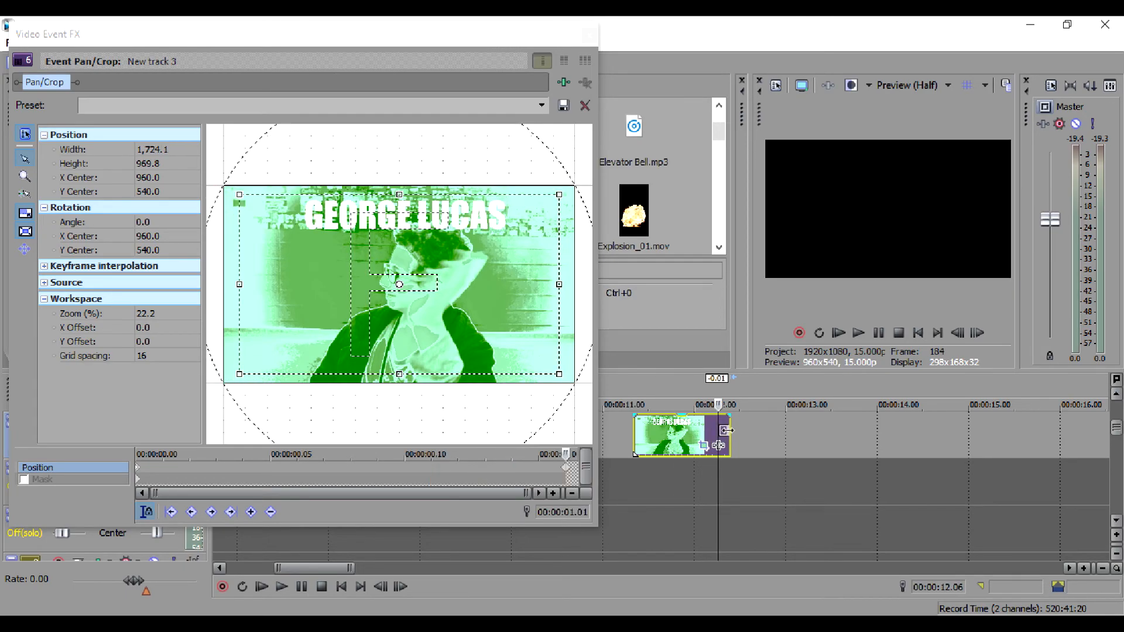
- Inspect the interpolation options of the Position keyframe at the end of the green freeze-frame event's Pan/Crop timeline
{"action": "left_click", "coordinate": [566, 469]}
{"action": "right_click", "coordinate": [566, 468]}
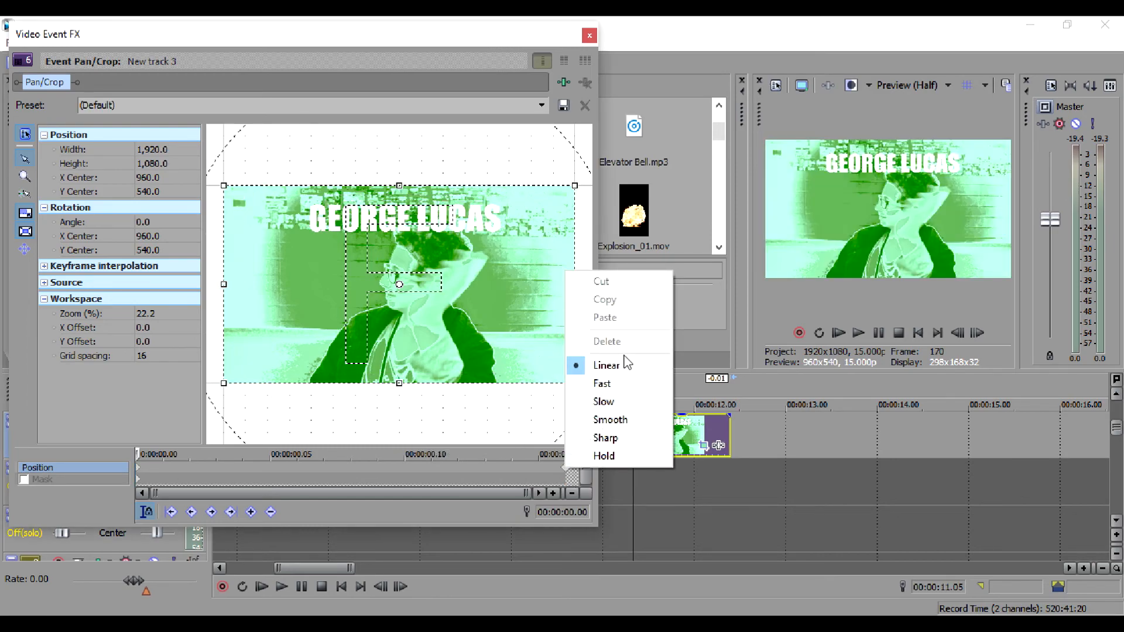
{"action": "left_click", "coordinate": [500, 479]}
{"action": "left_click", "coordinate": [566, 469]}
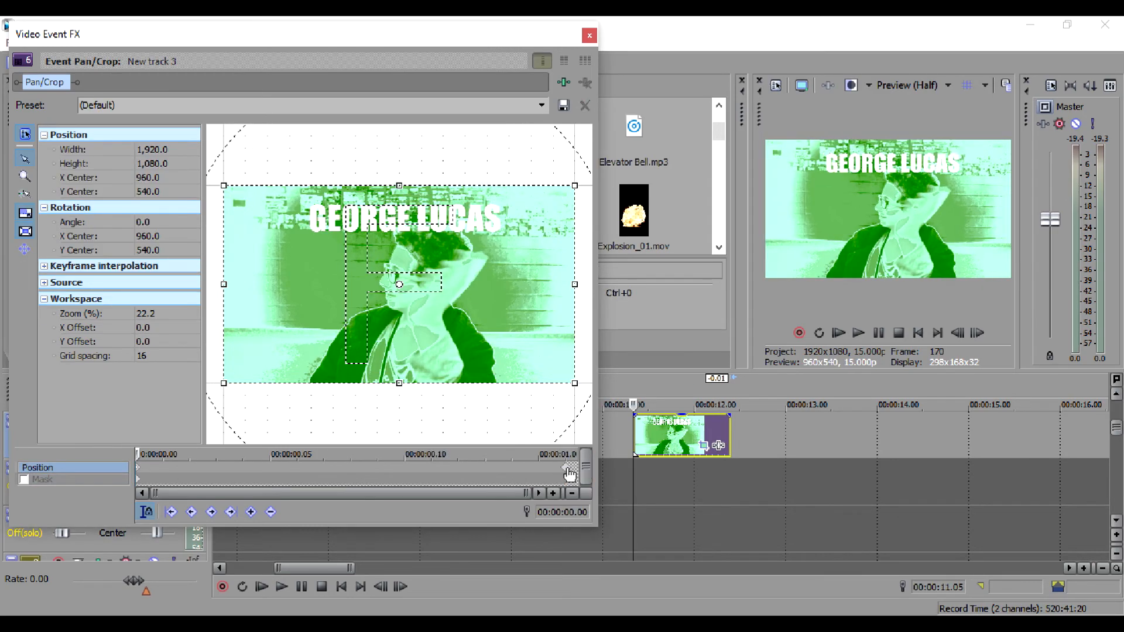
{"action": "right_click", "coordinate": [566, 472]}
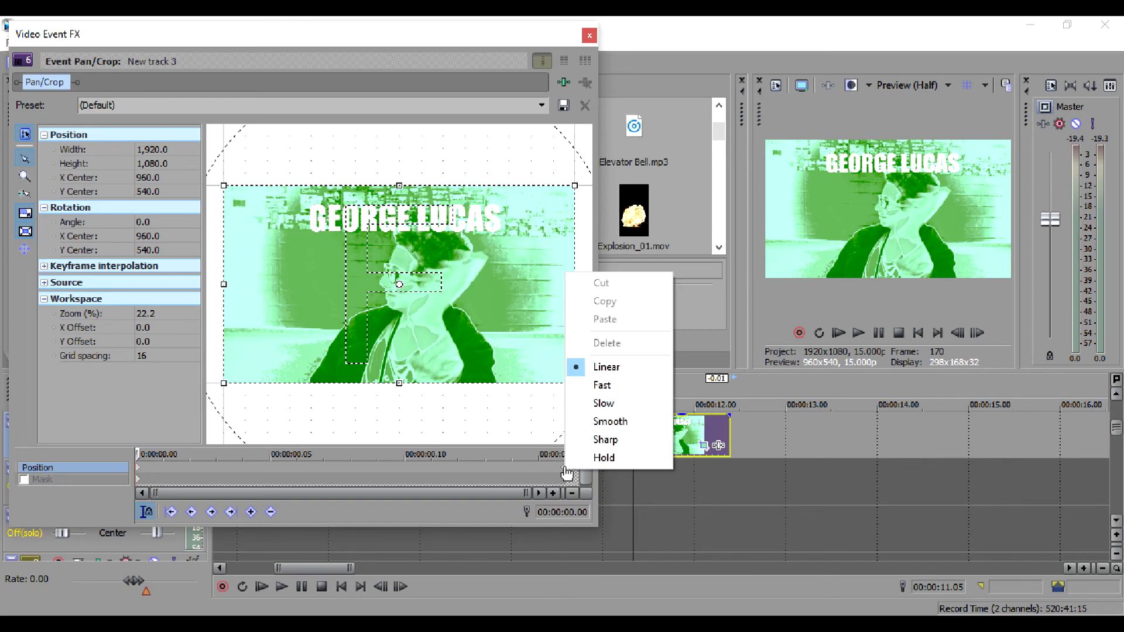
{"action": "left_click", "coordinate": [542, 482]}
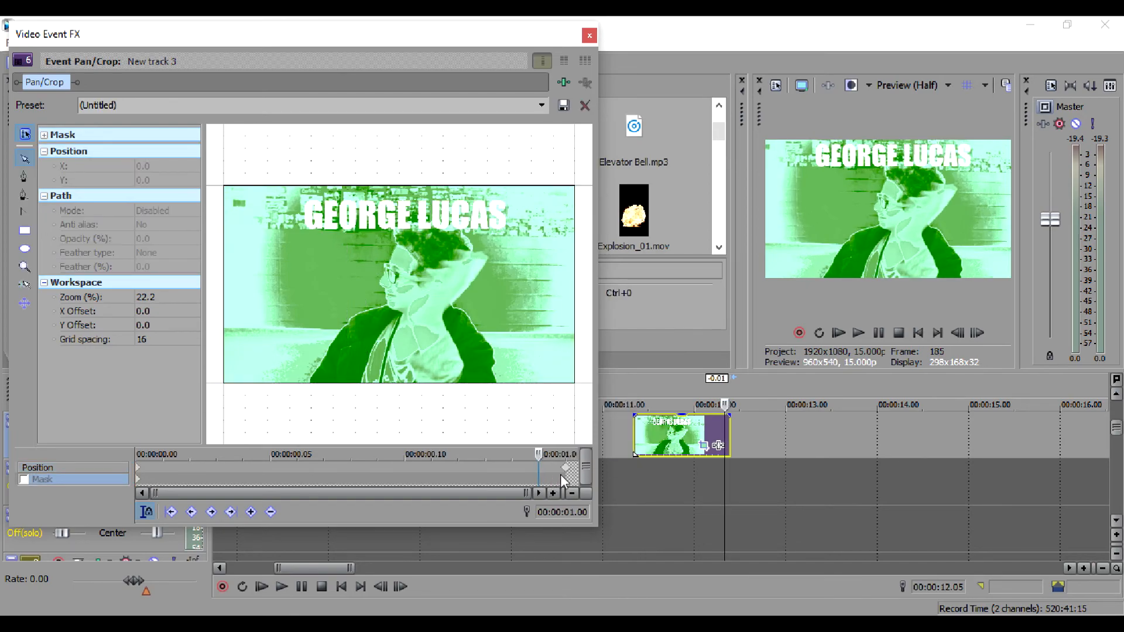
{"action": "left_click", "coordinate": [563, 467]}
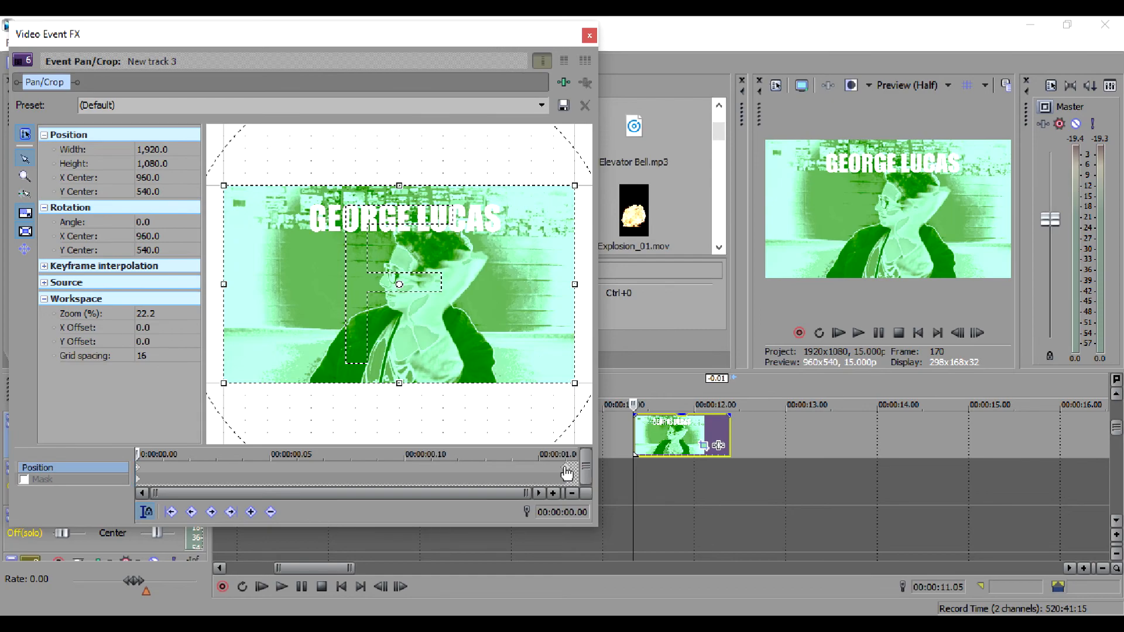
{"action": "right_click", "coordinate": [566, 471]}
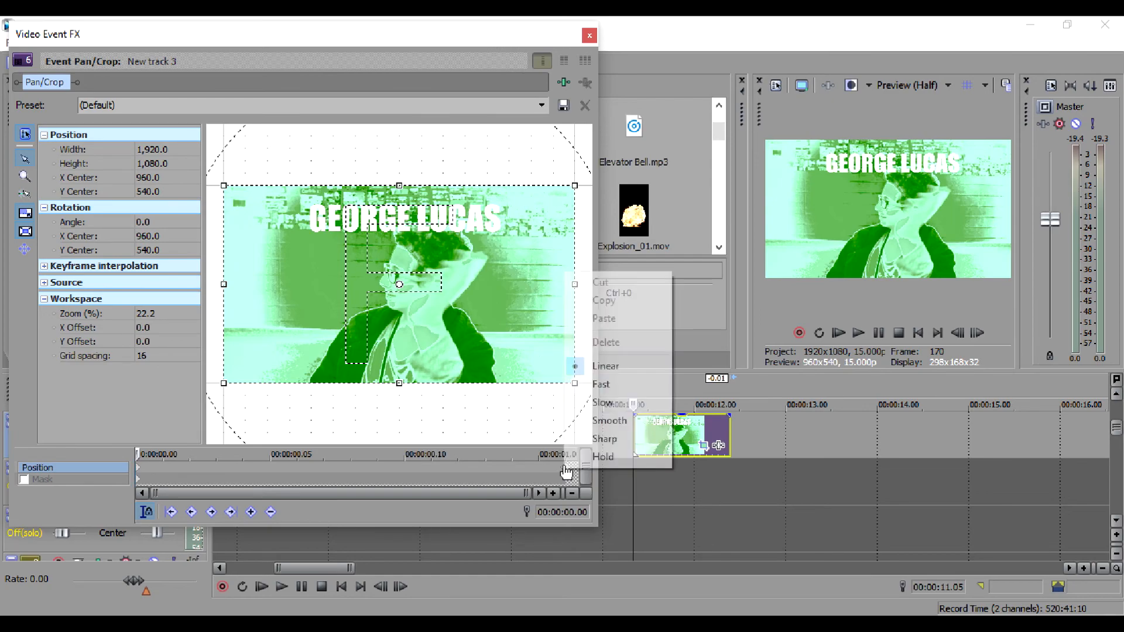
{"action": "left_click", "coordinate": [560, 464]}
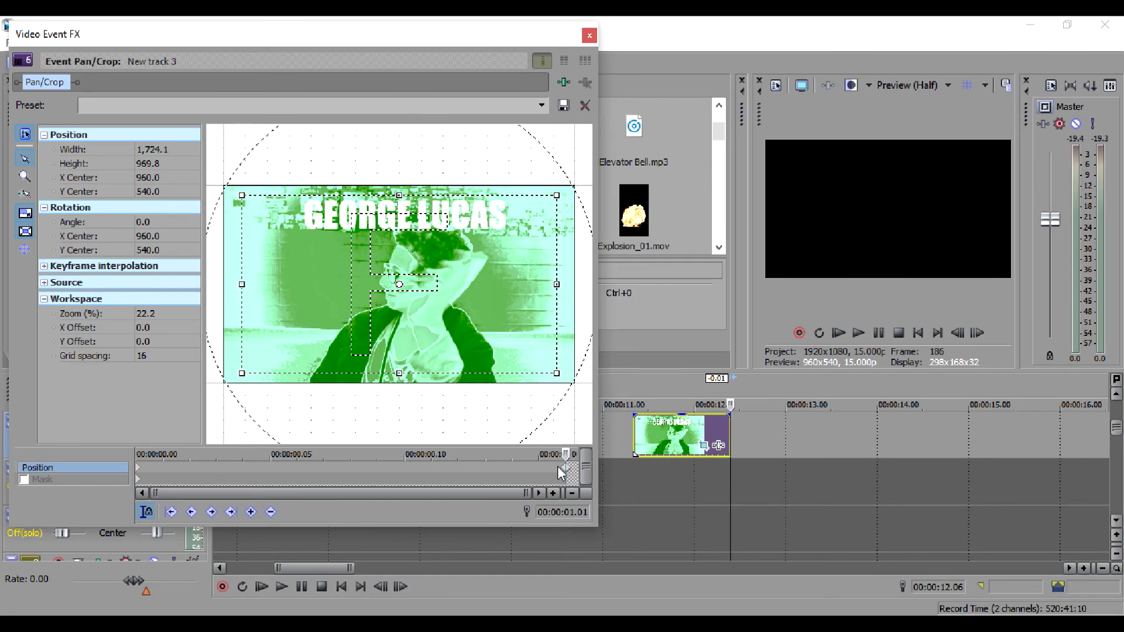
{"action": "right_click", "coordinate": [566, 472]}
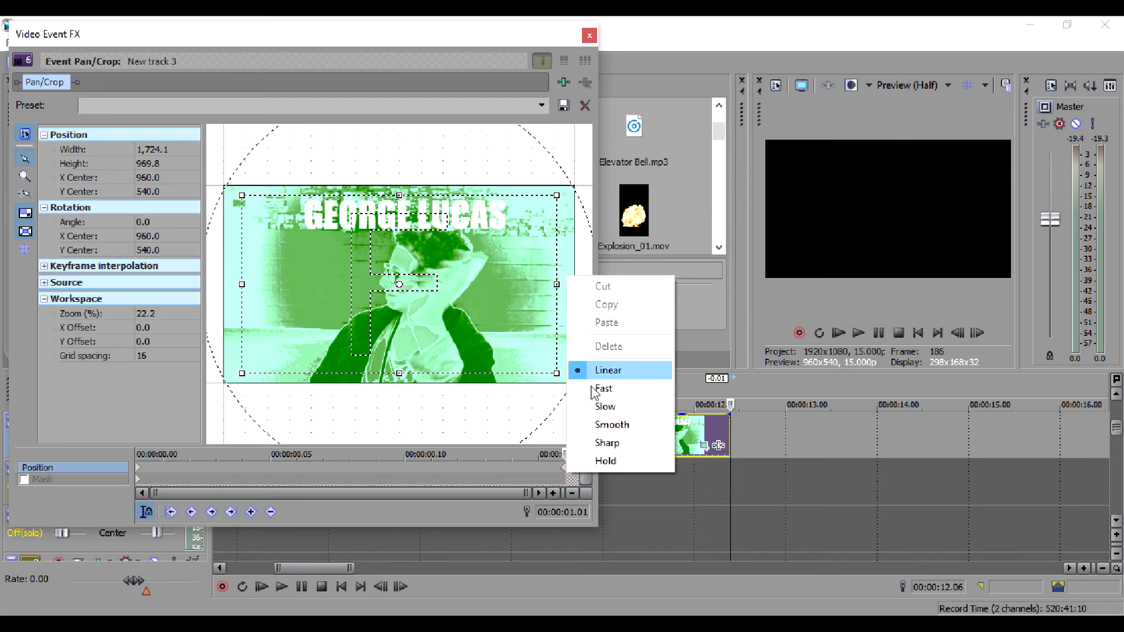
{"action": "left_click", "coordinate": [512, 467]}
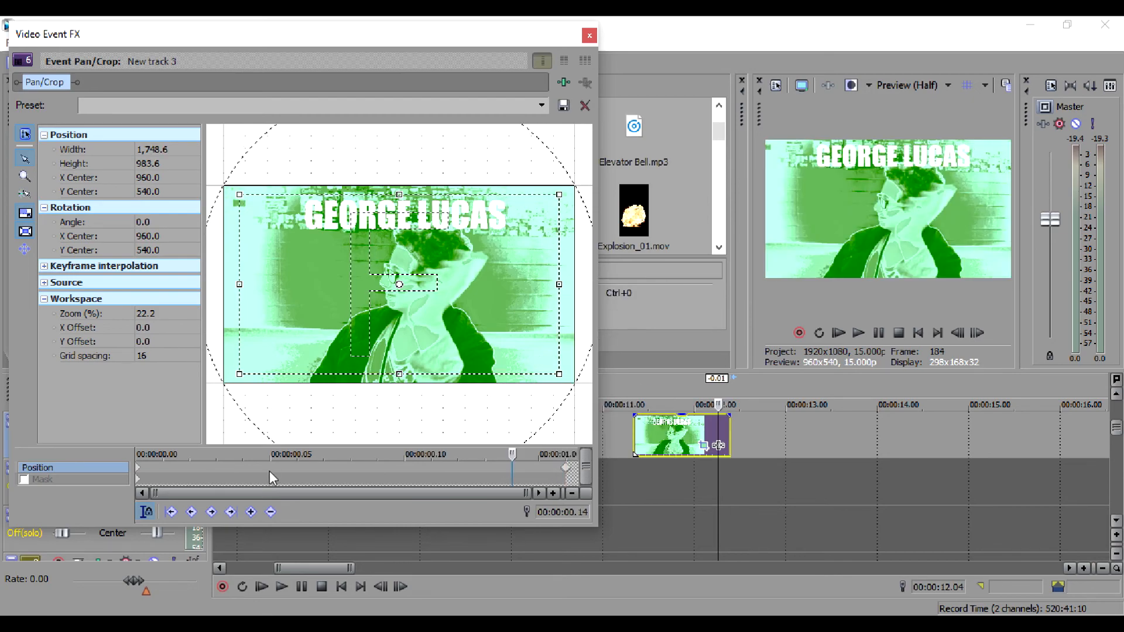
- Try shrinking the end keyframe's crop frame to about 1,307.8 by 735.6, and undo the change
{"action": "left_click", "coordinate": [137, 468]}
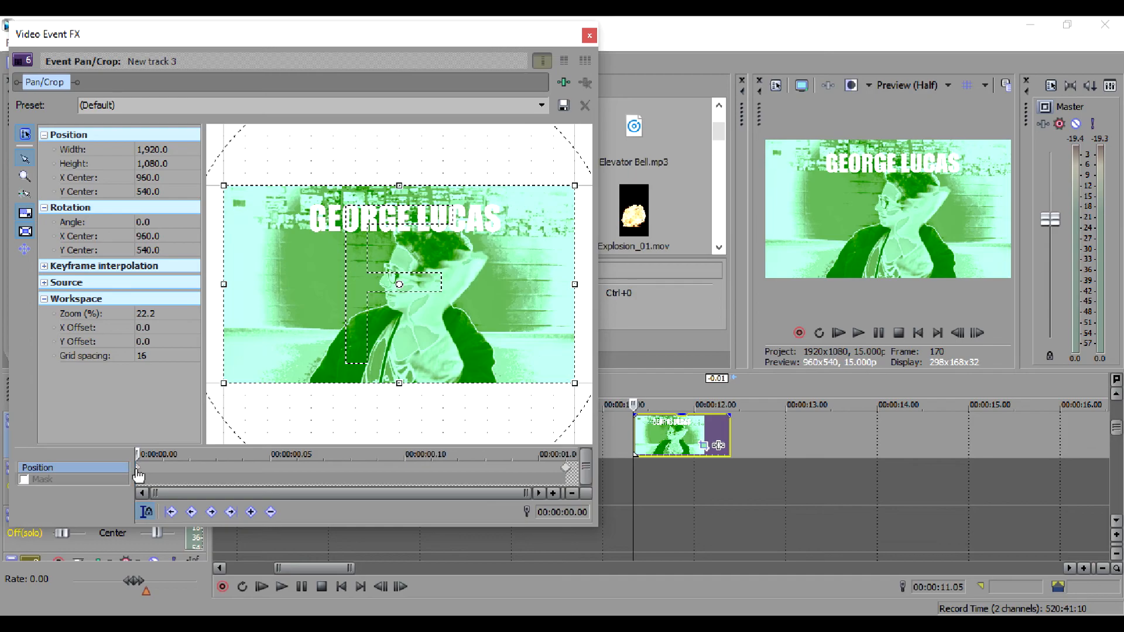
{"action": "left_click", "coordinate": [563, 472]}
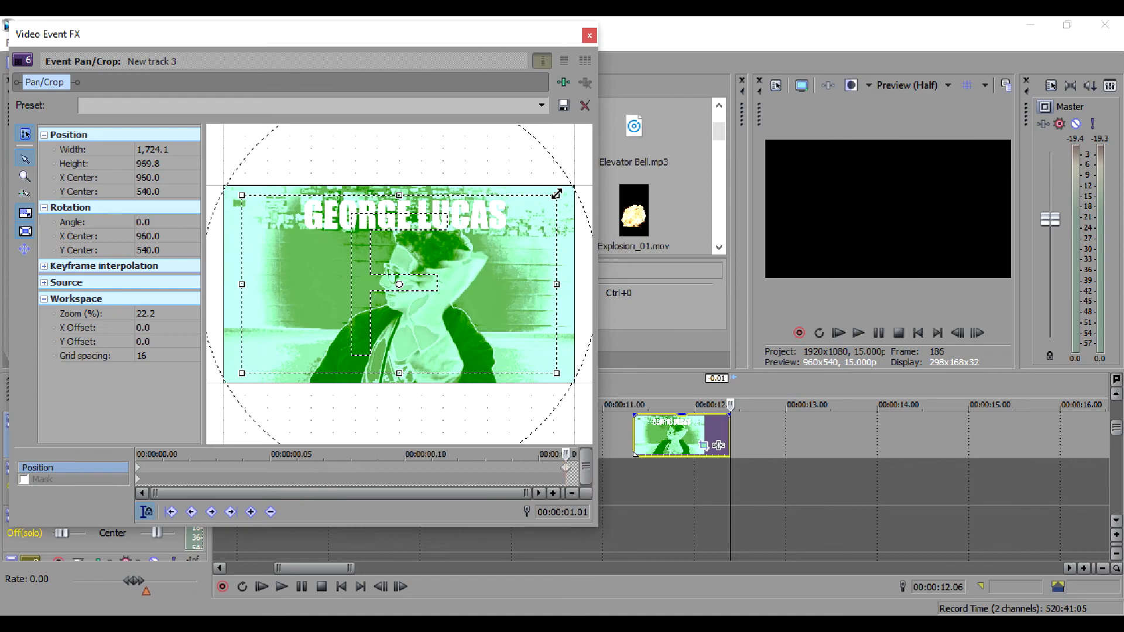
{"action": "left_click_drag", "start_coordinate": [557, 193], "coordinate": [539, 216]}
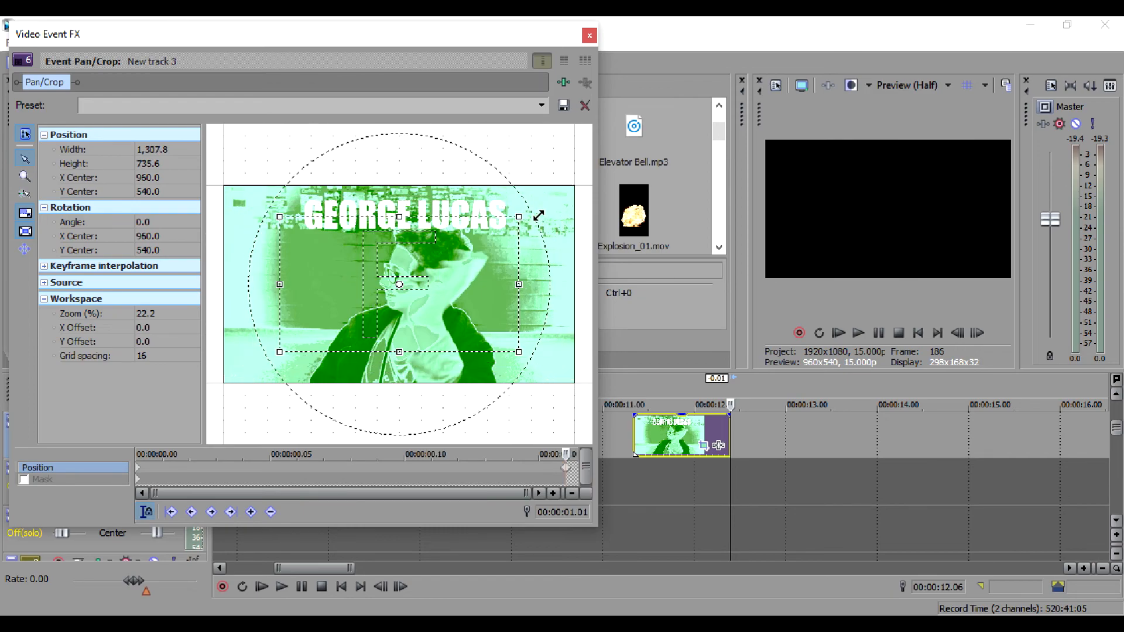
{"action": "key", "text": "ctrl+z"}
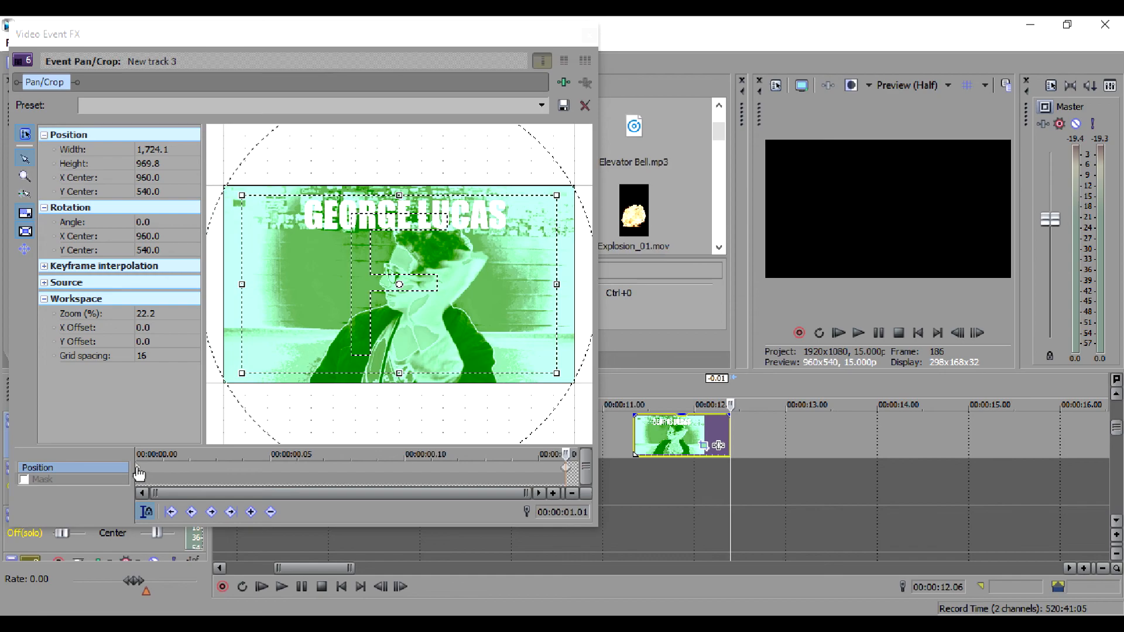
- Compare the green freeze-frame event's start and end Position keyframes, close the Pan/Crop window, and briefly play the timeline
{"action": "left_click", "coordinate": [139, 468]}
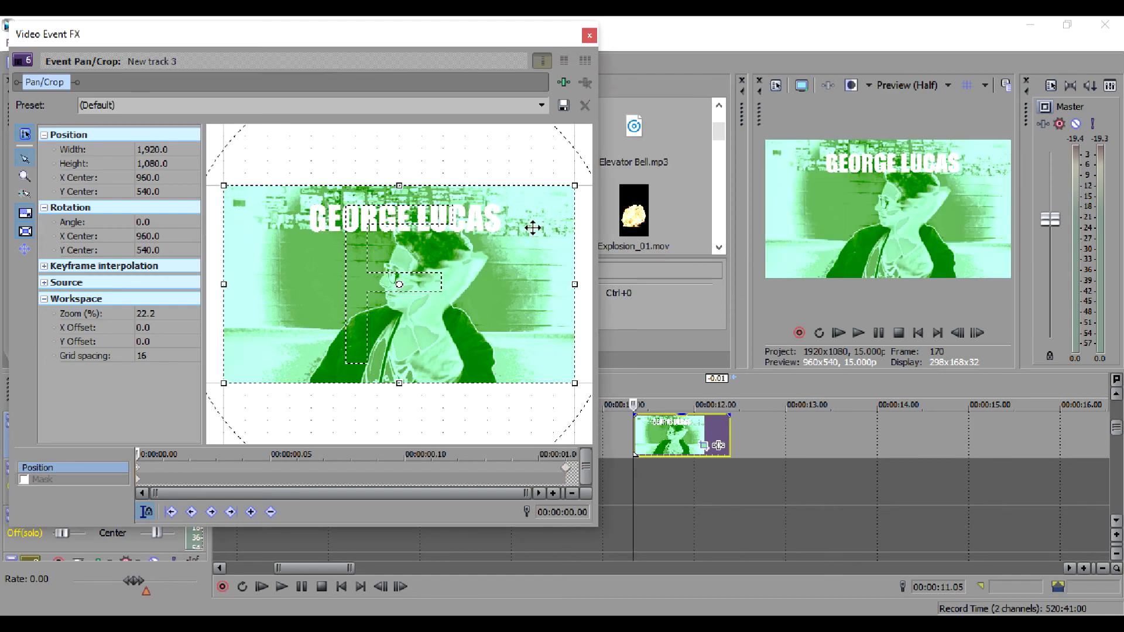
{"action": "left_click", "coordinate": [566, 473]}
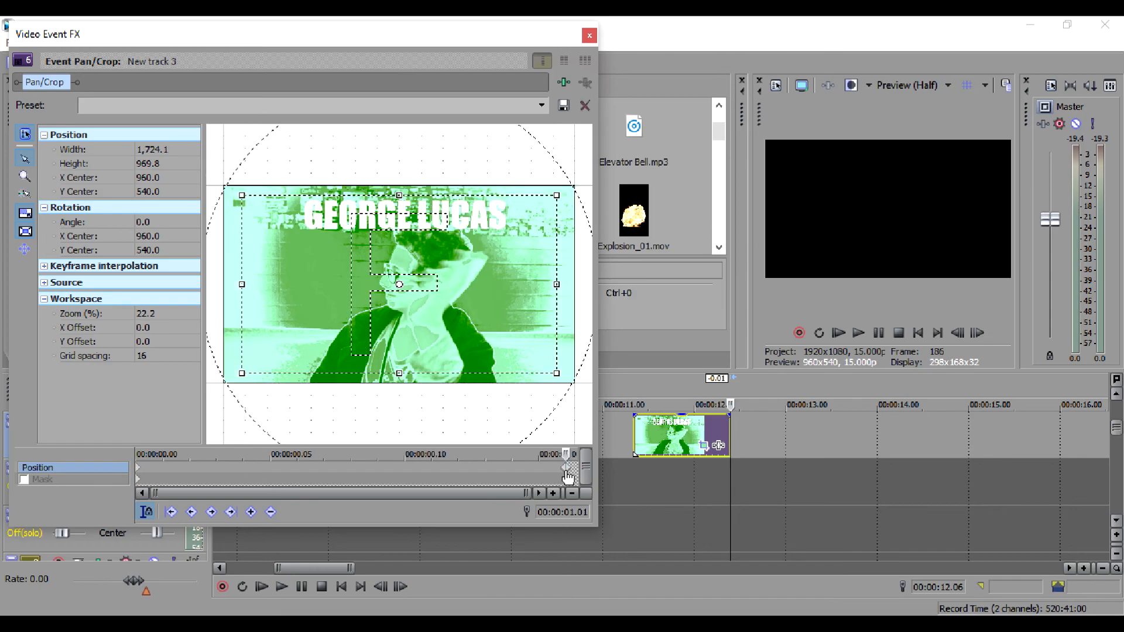
{"action": "left_click", "coordinate": [588, 36]}
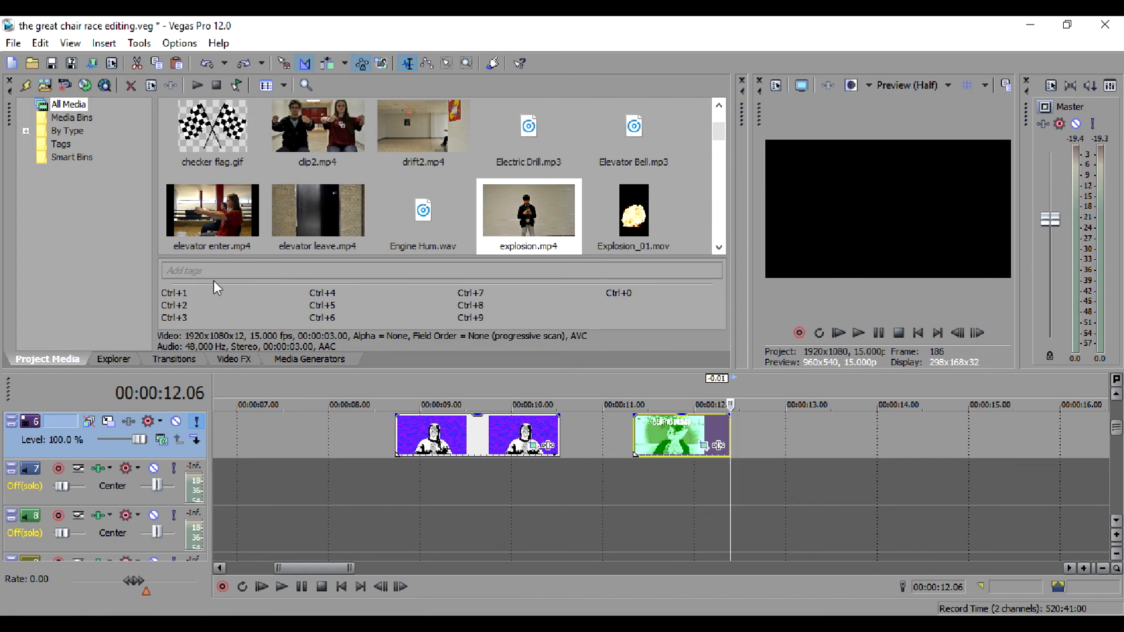
{"action": "left_click", "coordinate": [296, 585]}
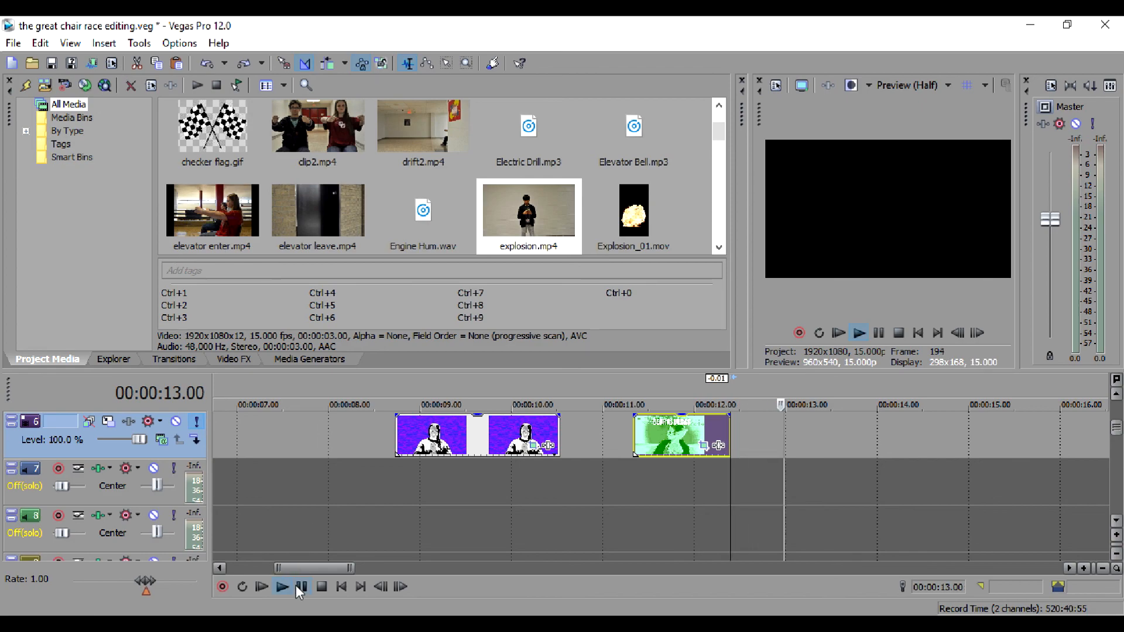